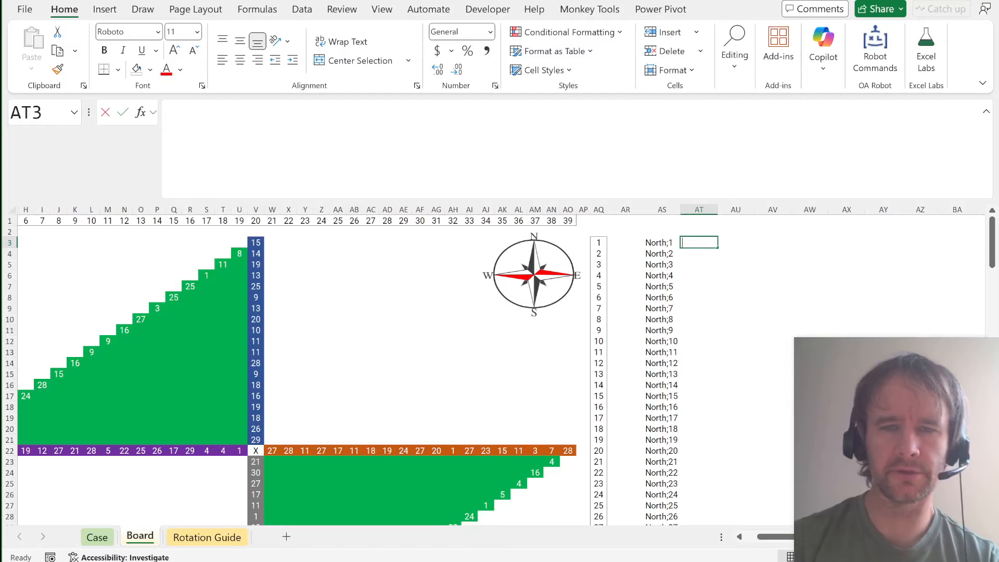
pyautogui.write('=')
pyautogui.hscroll(-4, 195, 331)
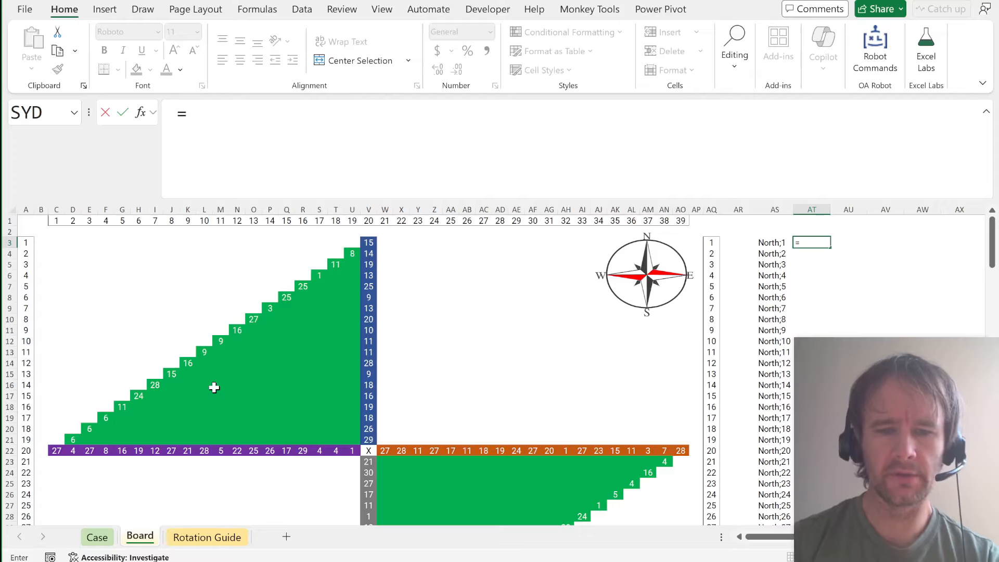
pyautogui.write('by')
pyautogui.press('Tab')
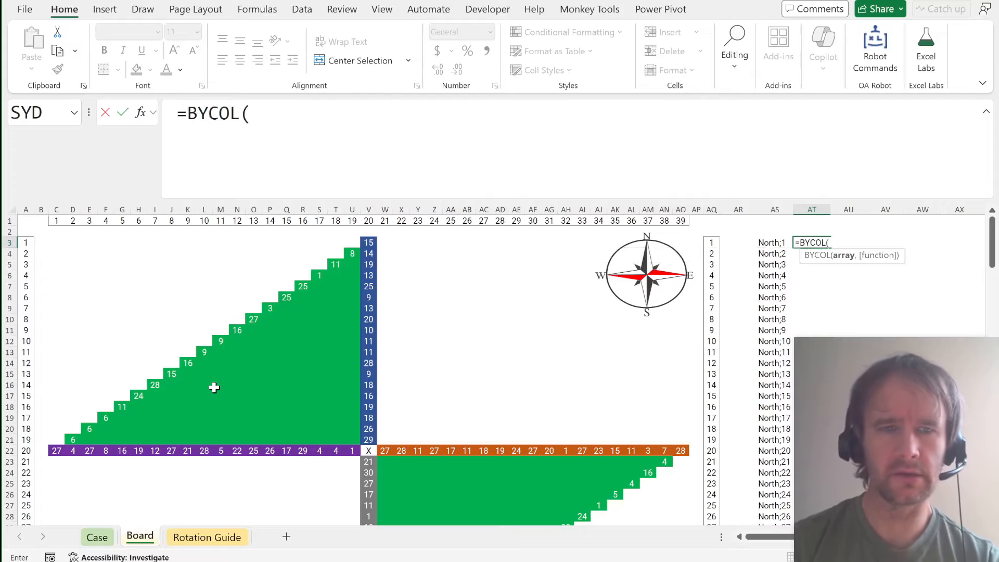
pyautogui.press('Escape')
# Define the name bd for the whole board range, C3:AO41.
pyautogui.click(52, 242)
pyautogui.scroll(-5, 444, 401)
pyautogui.moveTo(445, 401); pyautogui.dragTo(683, 470)
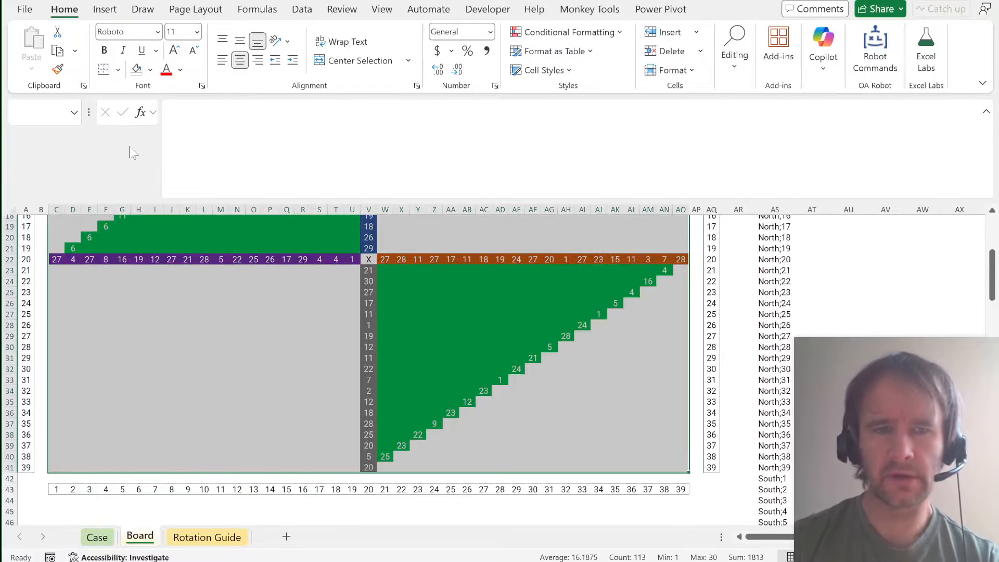
pyautogui.click(44, 112)
pyautogui.write('bd')
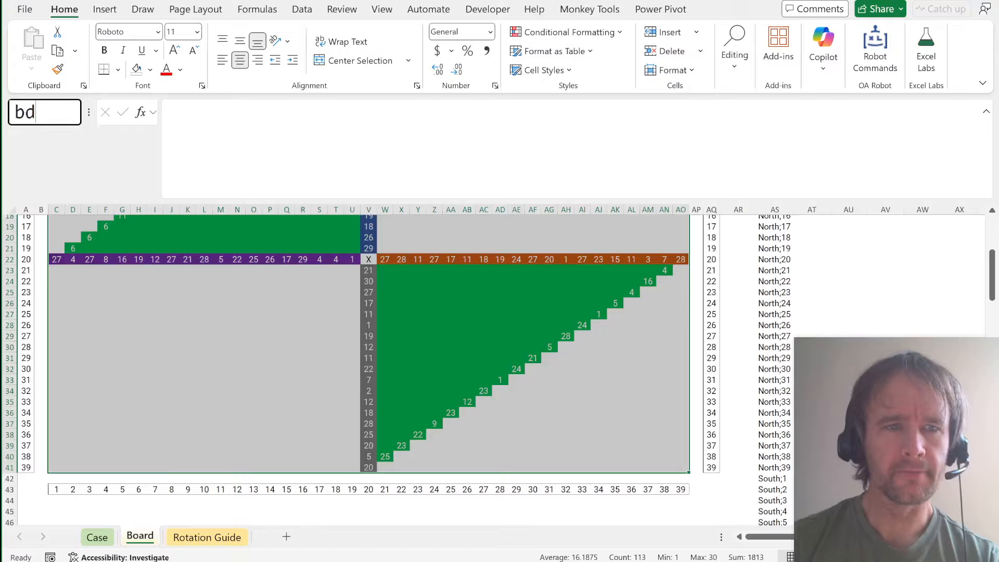
pyautogui.press('Return')
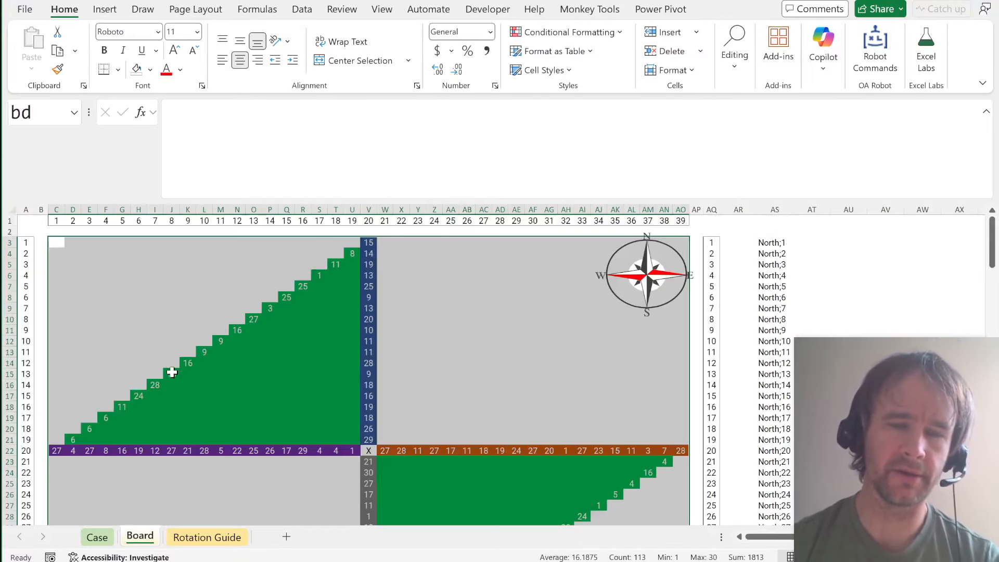
# Highlight column J and row 15 in turn to trace the column's first filled cell, J15.
pyautogui.click(171, 210)
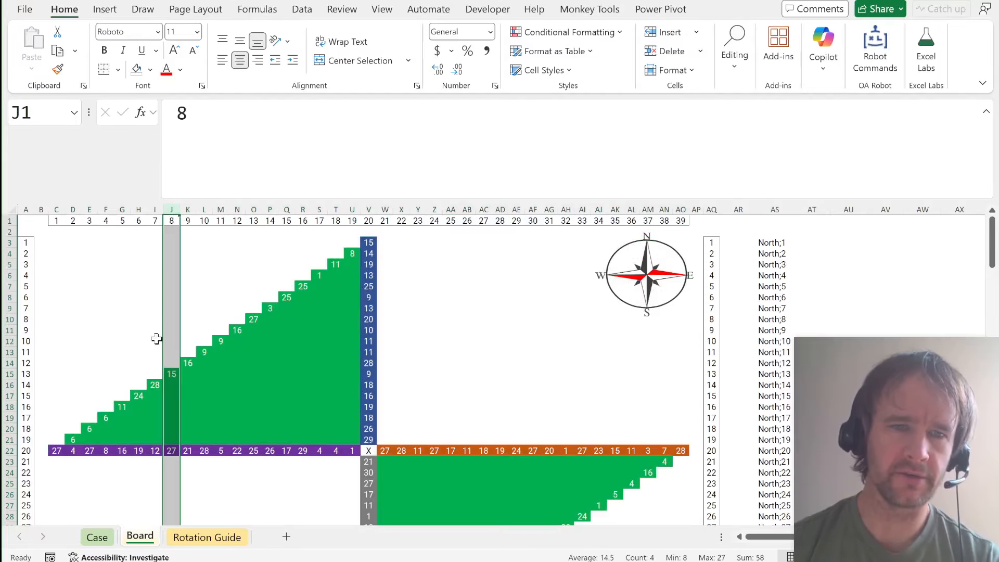
pyautogui.click(9, 373)
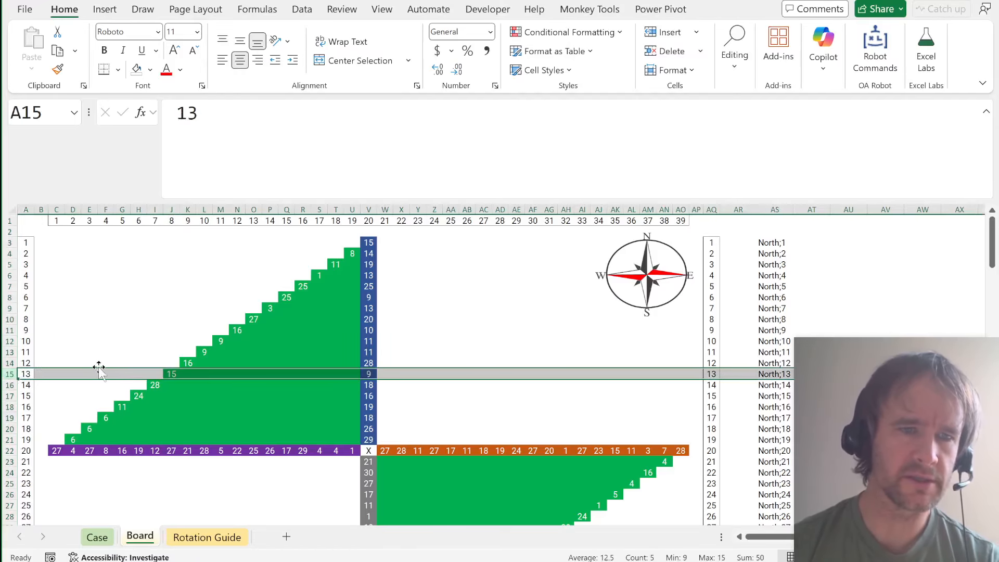
pyautogui.click(172, 373)
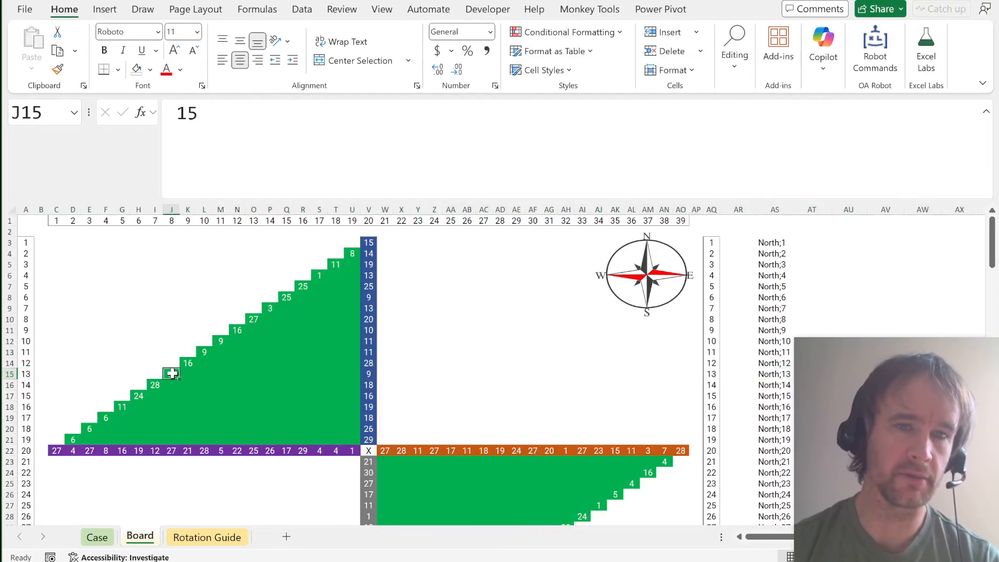
# Start a BYCOL formula in AT3 with the named range bd as its array.
pyautogui.hscroll(4, 578, 319)
pyautogui.click(632, 243)
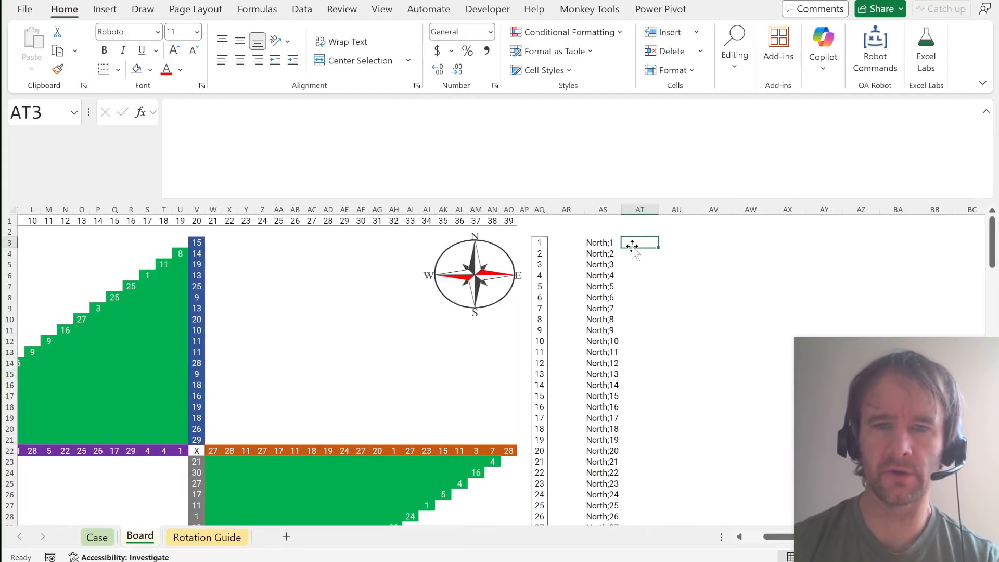
pyautogui.write('=byc')
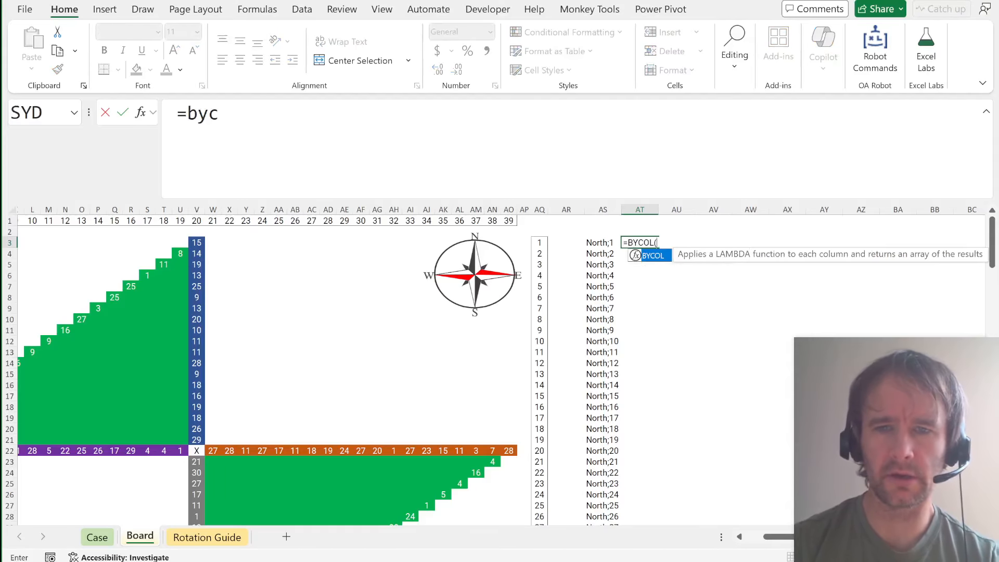
pyautogui.press('Tab')
pyautogui.write('bd')
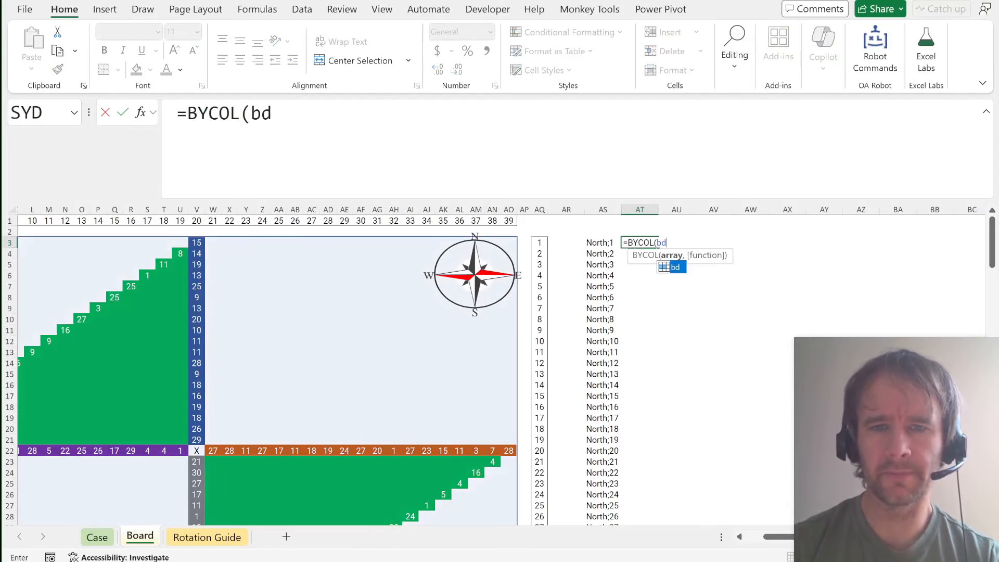
pyautogui.write(',')
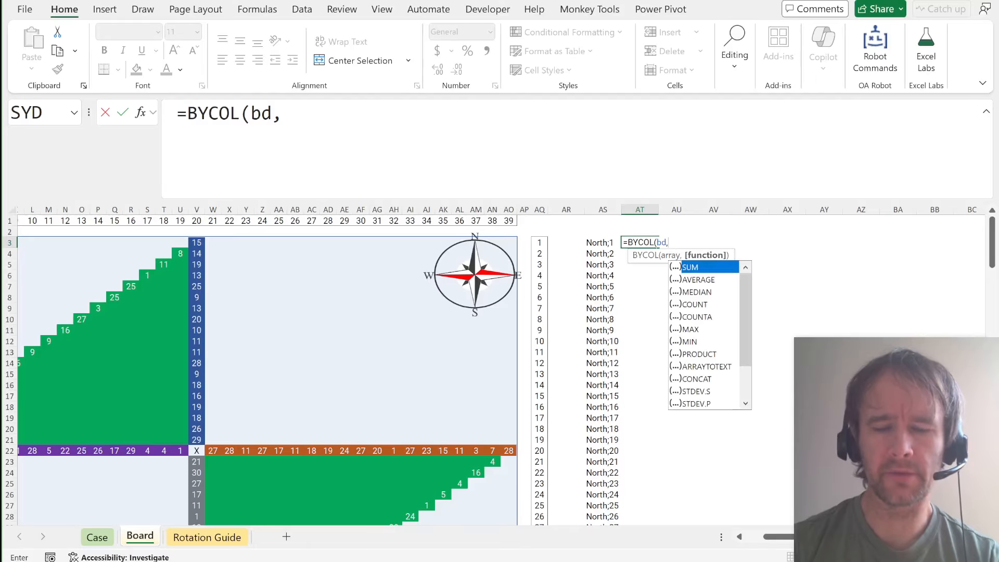
# Store the partial AT3 formula as text by removing its equals sign, and restore the sign to resume editing.
pyautogui.click(185, 112)
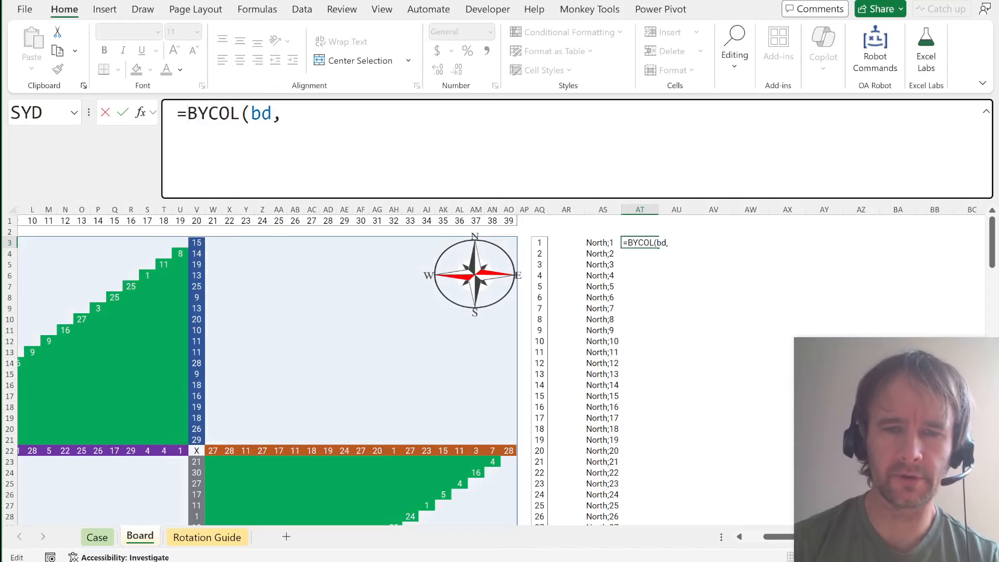
pyautogui.press('BackSpace')
pyautogui.press('Return')
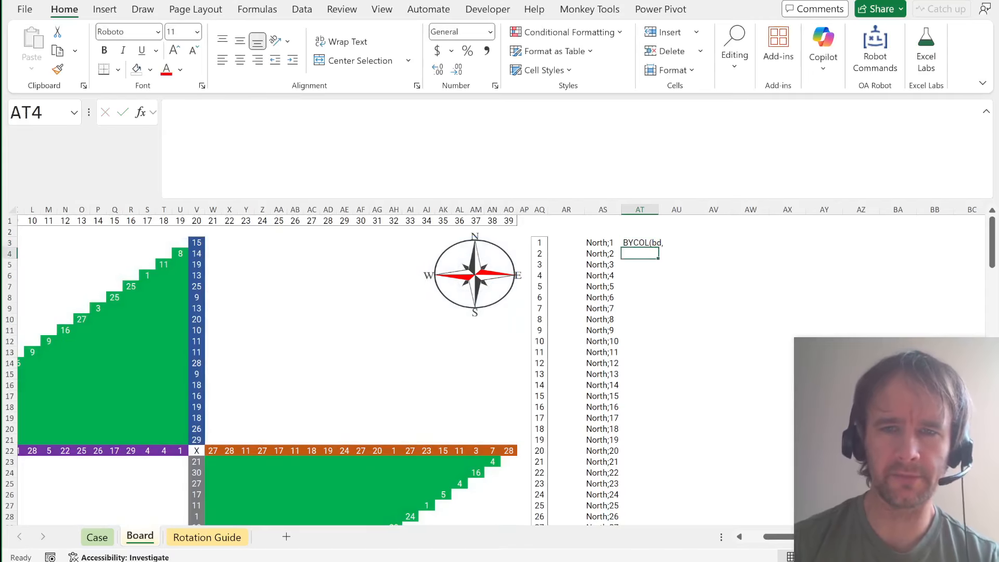
pyautogui.press('Up')
pyautogui.click(178, 112)
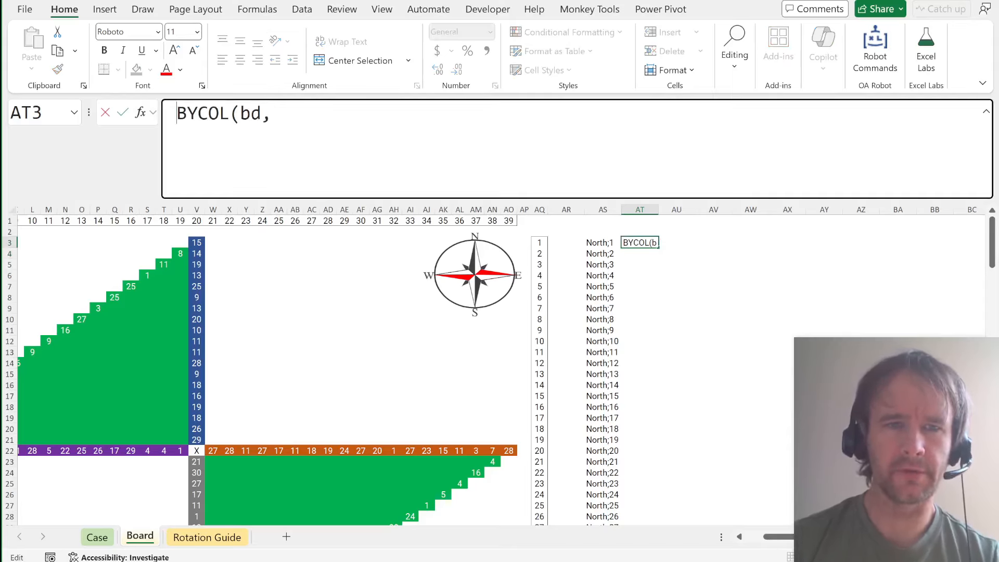
pyautogui.write('=')
pyautogui.press('End')
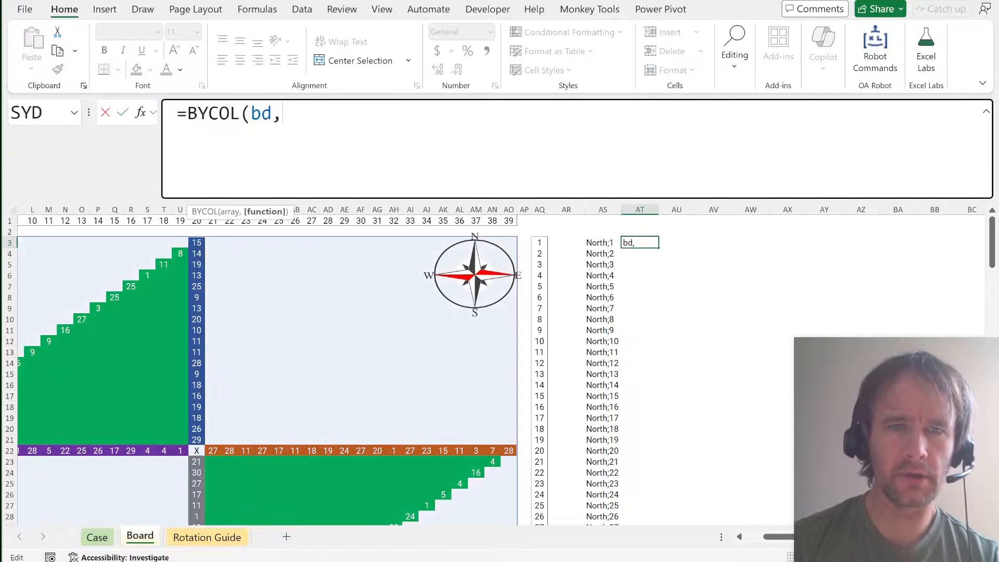
# Add a LAMBDA with the parameter cl as the BYCOL function and open a TOCOL call inside it.
pyautogui.write('l')
pyautogui.press('Tab')
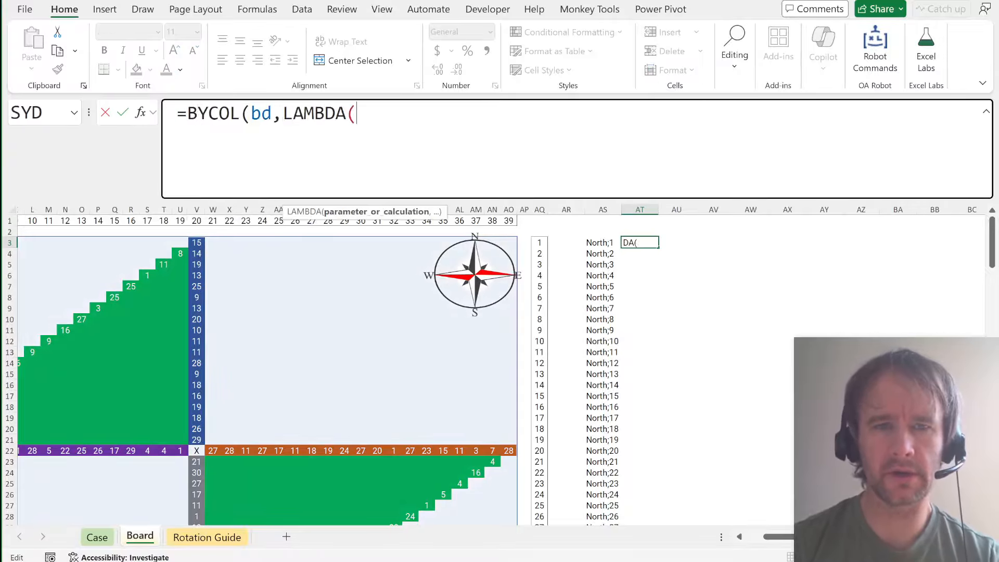
pyautogui.write('cl,')
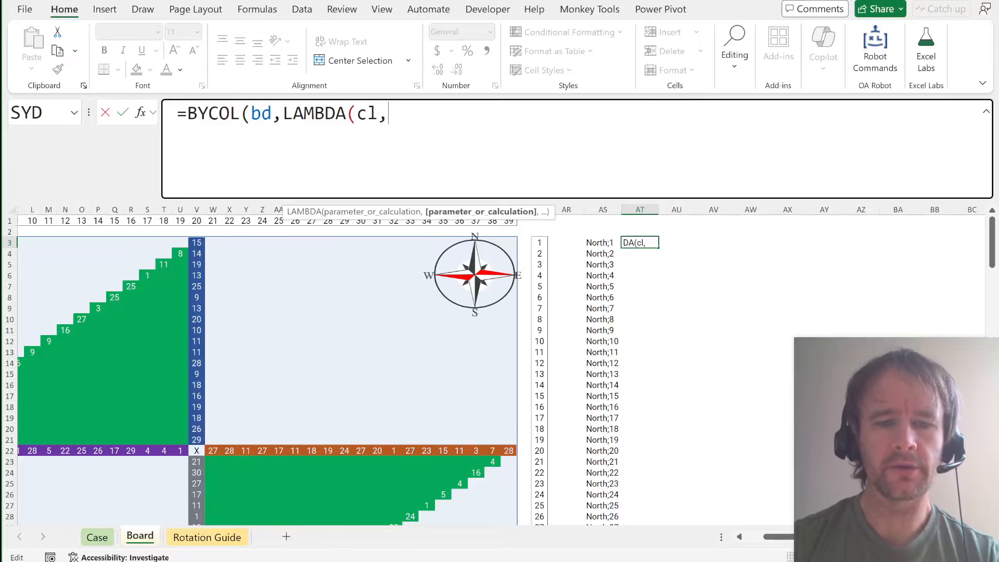
pyautogui.write('to')
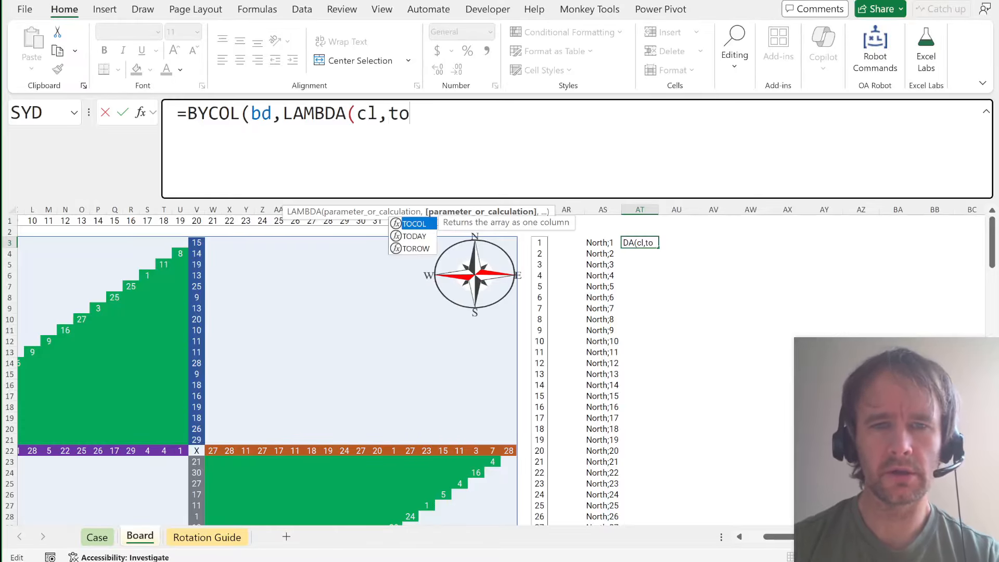
pyautogui.write('c')
pyautogui.press('Tab')
# Enter IFS(bd,_addresses(bd)) as the array argument of TOCOL.
pyautogui.write('ifs')
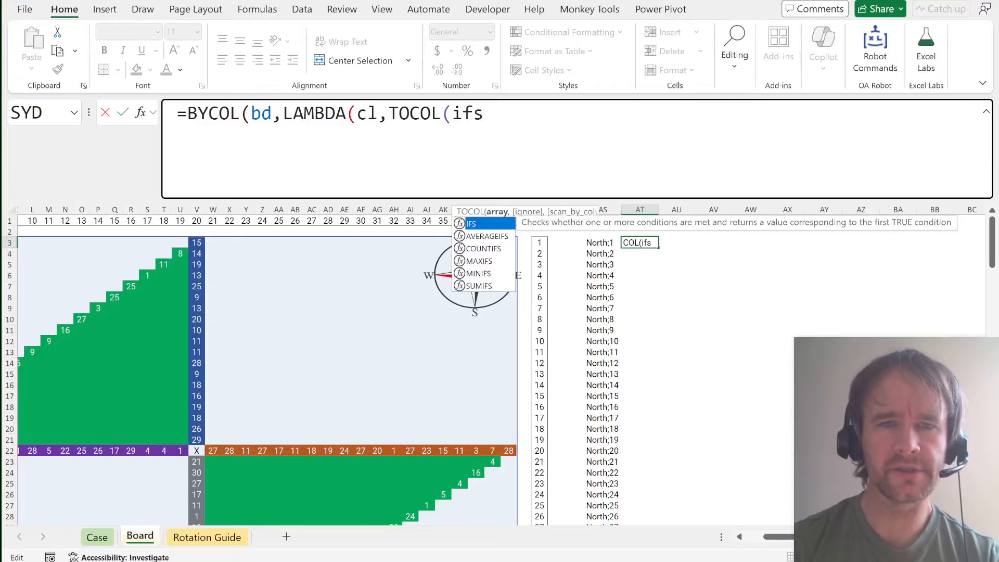
pyautogui.press('Tab')
pyautogui.write('bd')
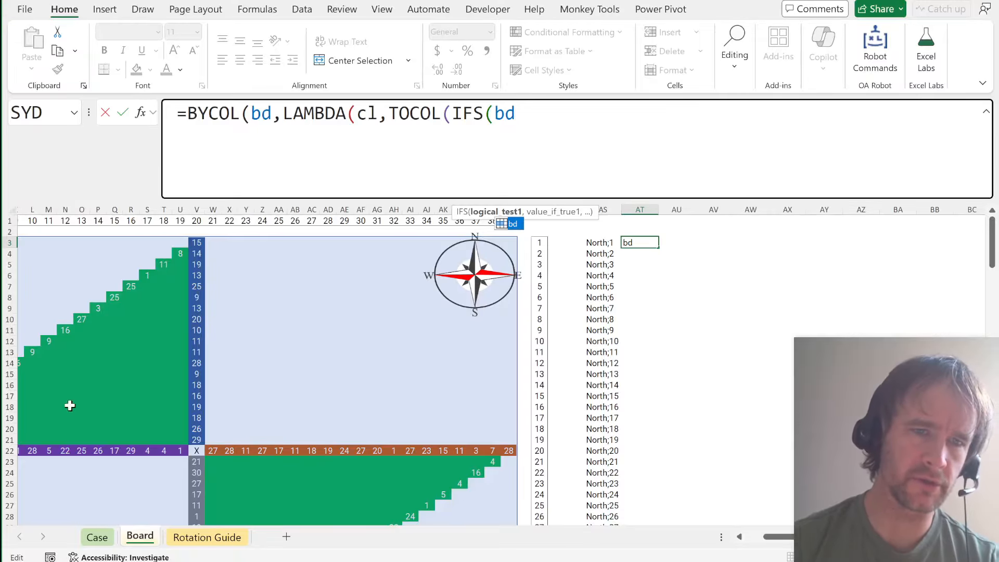
pyautogui.write(',_add')
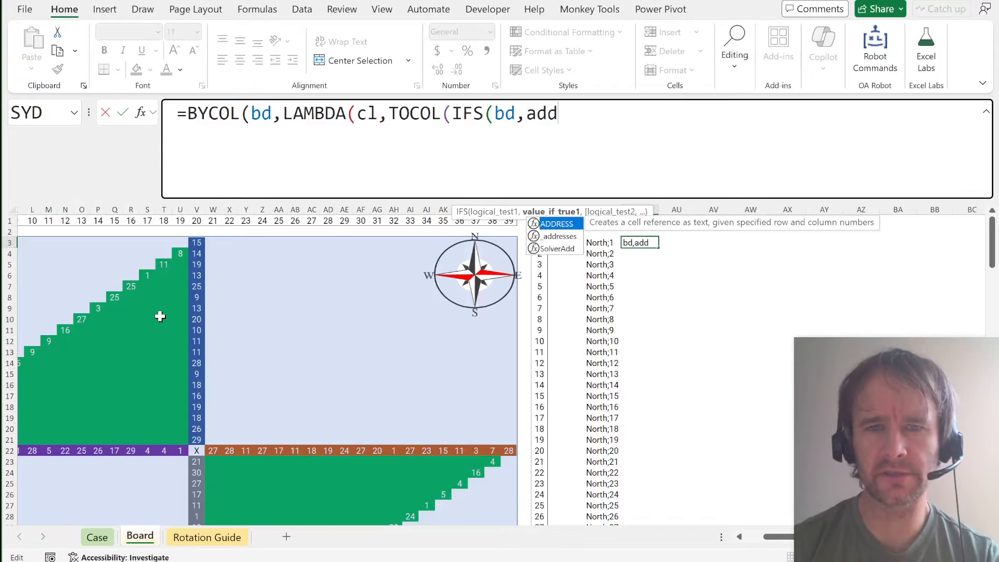
pyautogui.press('Tab')
pyautogui.write('b')
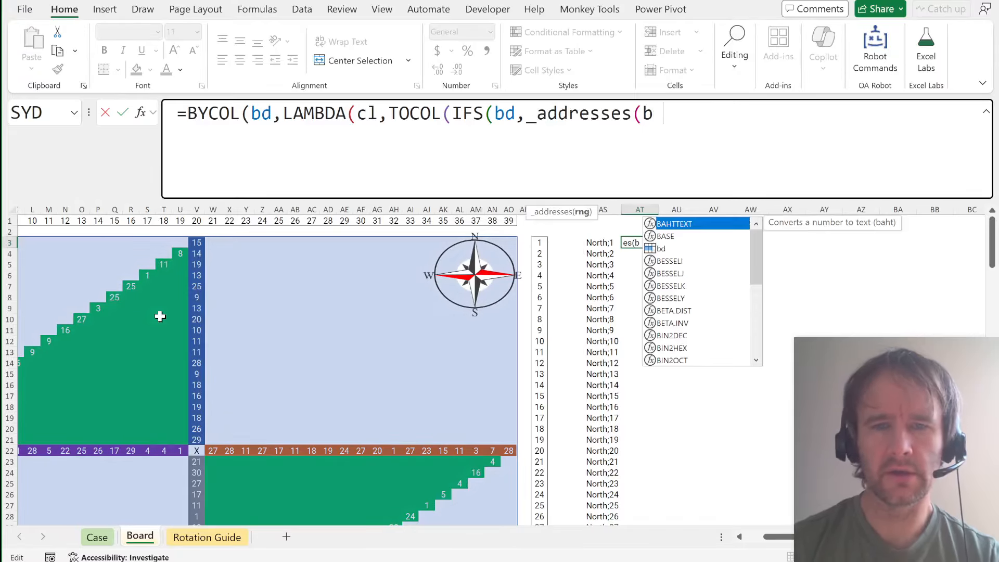
pyautogui.write('d))')
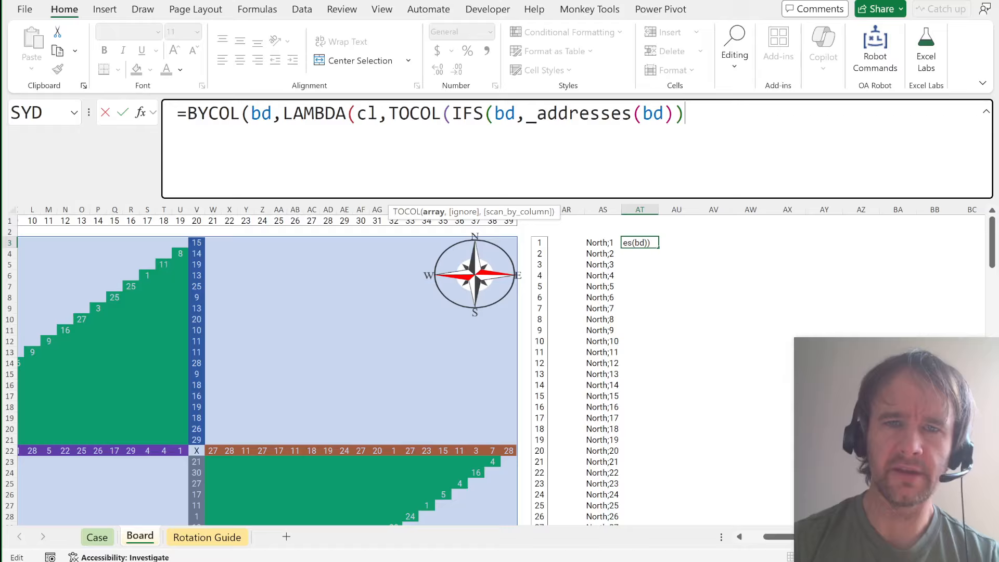
pyautogui.press('Left')
pyautogui.press('Left')
pyautogui.press('Left')
pyautogui.press('Left')
pyautogui.press('Left')
pyautogui.press('Left')
pyautogui.press('Left')
pyautogui.press('Left')
pyautogui.press('Left')
pyautogui.press('Left')
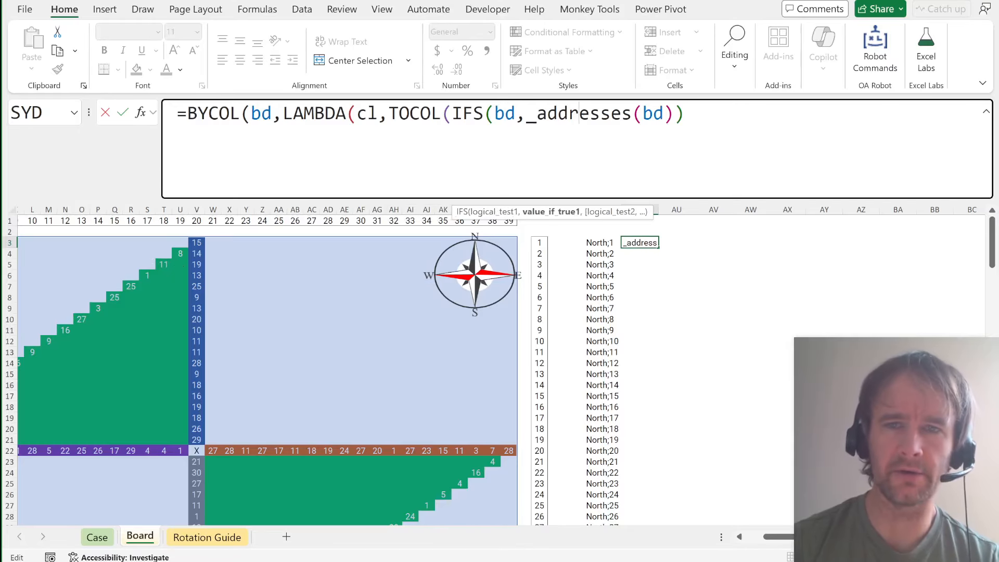
pyautogui.press('End')
# Finish the AT3 formula with TOCOL's ignore argument 3 and an @ before TOCOL, and commit it.
pyautogui.write(',3)')
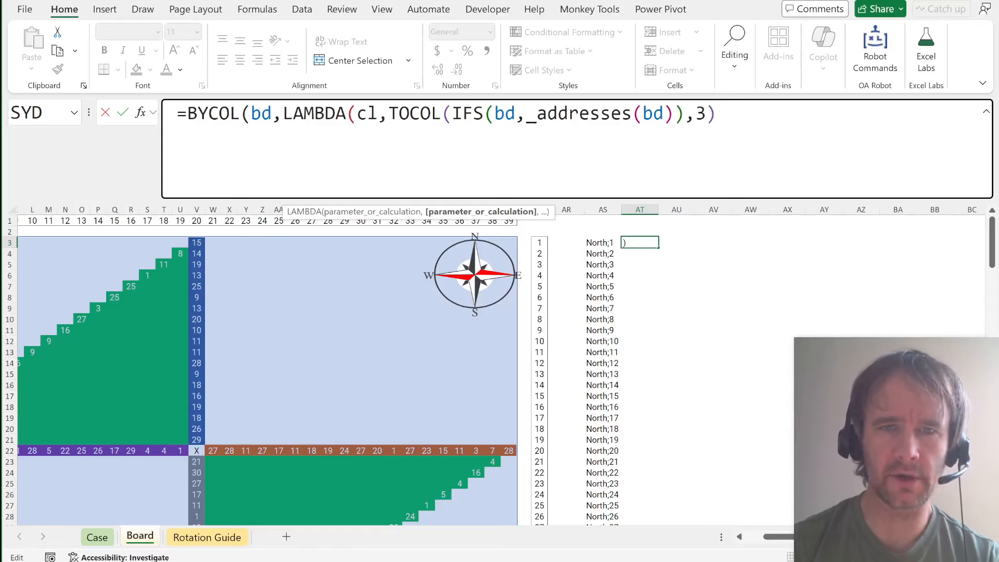
pyautogui.click(389, 114)
pyautogui.write('@')
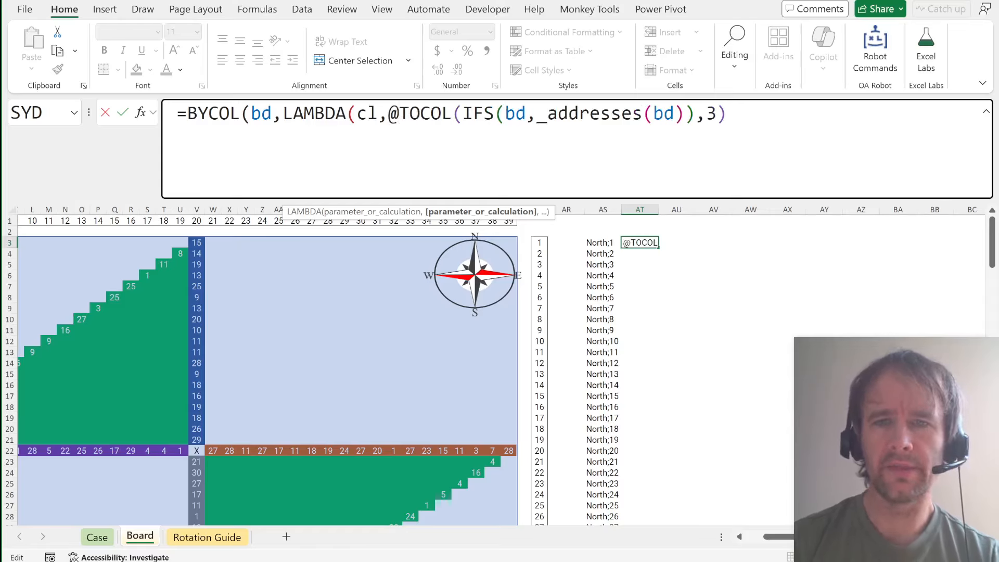
pyautogui.write('))')
pyautogui.press('Return')
pyautogui.press('Up')
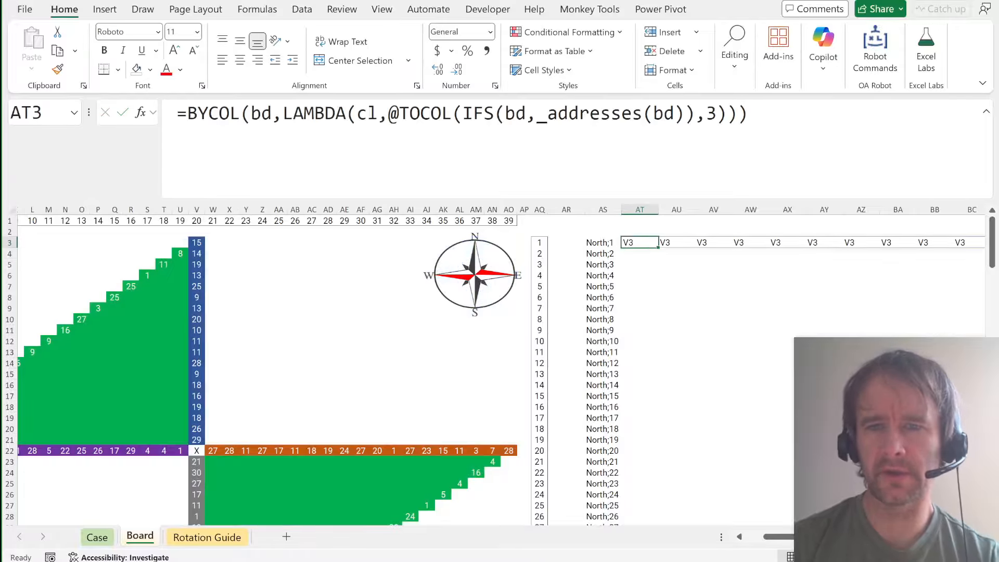
# Replace bd with cl in both IFS arguments so the AT3 formula uses IFS(cl,_addresses(cl)).
pyautogui.click(506, 113)
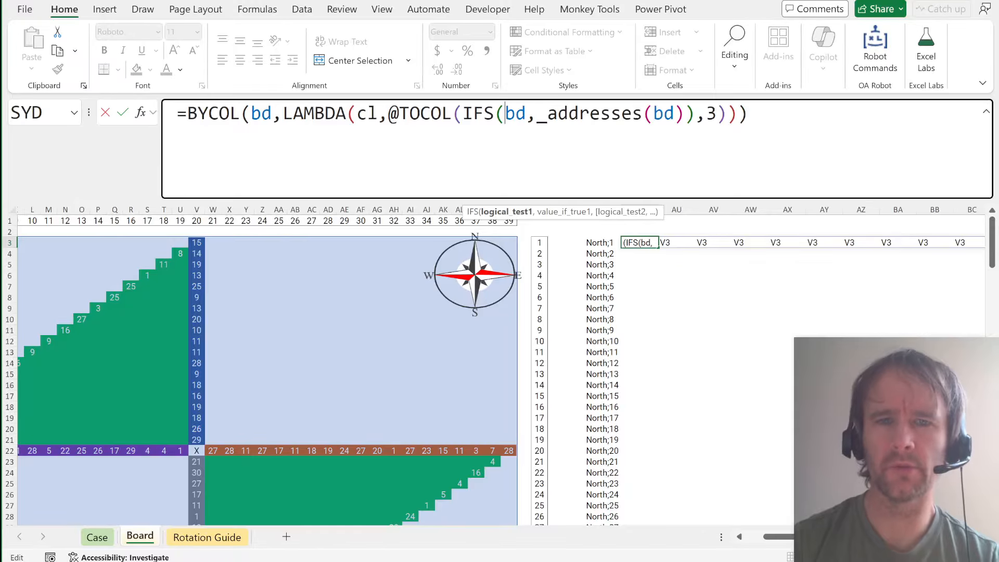
pyautogui.hotkey('shift', 'Right')
pyautogui.hotkey('shift', 'Right')
pyautogui.write('cl')
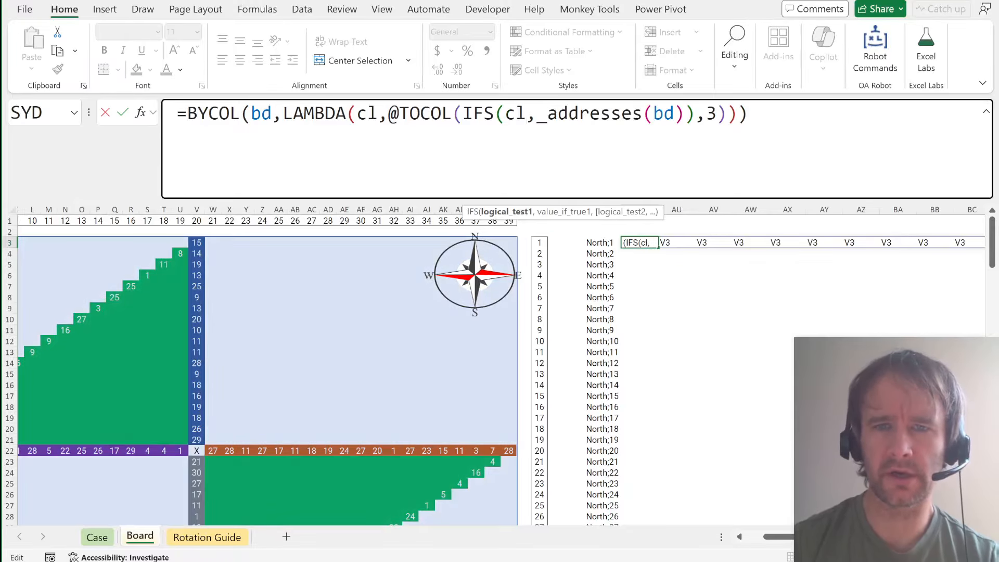
pyautogui.doubleClick(664, 113)
pyautogui.write('cl')
pyautogui.press('Return')
pyautogui.press('Up')
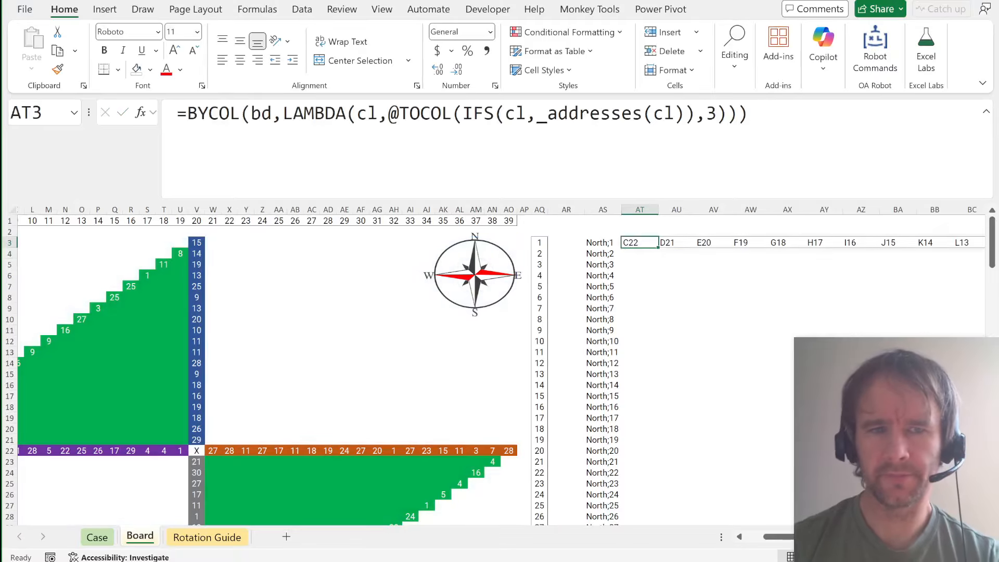
# Check the spilled addresses against the first filled cells of board columns C, D and E.
pyautogui.hscroll(-5, 393, 278)
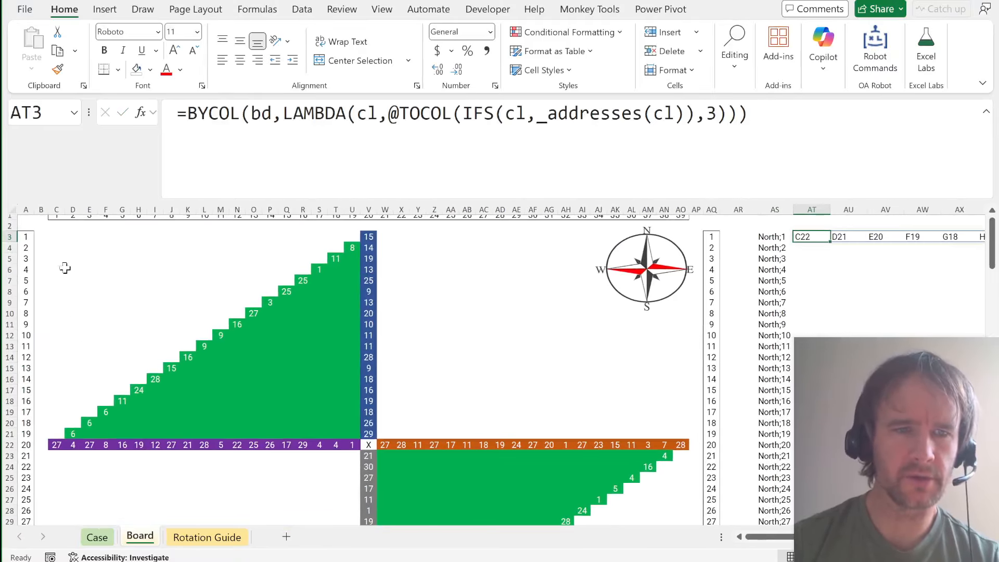
pyautogui.click(52, 232)
pyautogui.hotkey('ctrl', 'Down')
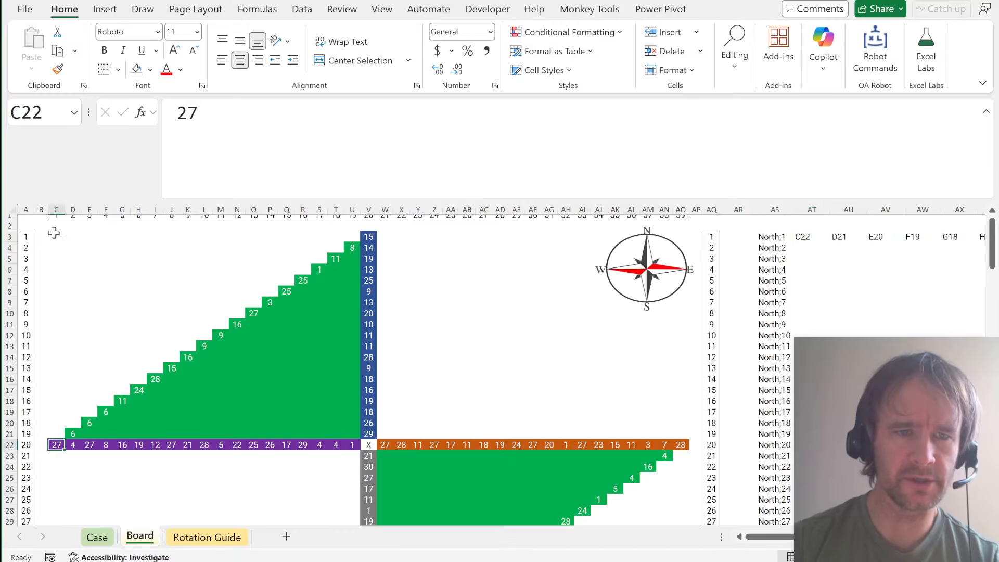
pyautogui.press('Up')
pyautogui.press('Right')
pyautogui.press('Up')
pyautogui.press('Right')
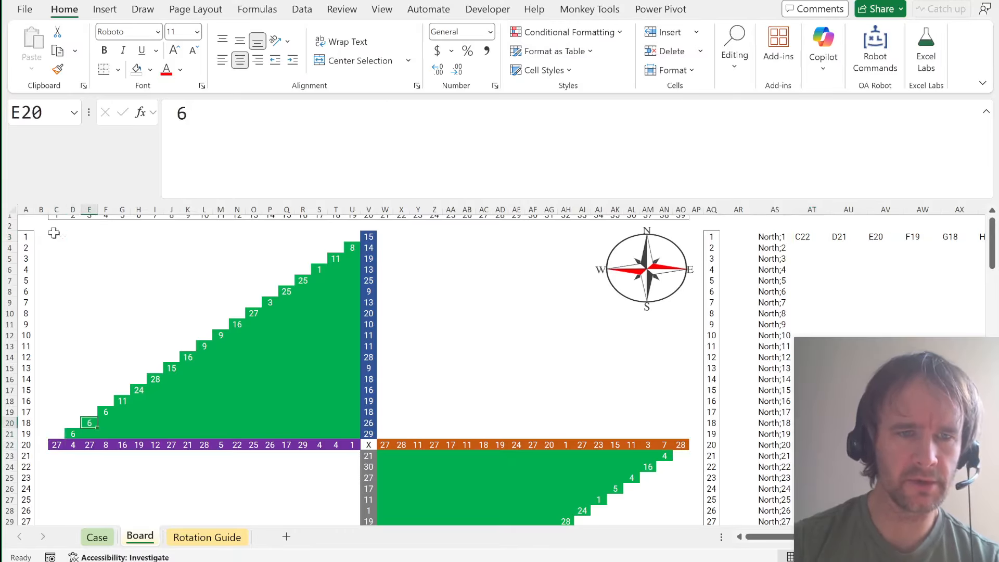
pyautogui.hscroll(10, 554, 268)
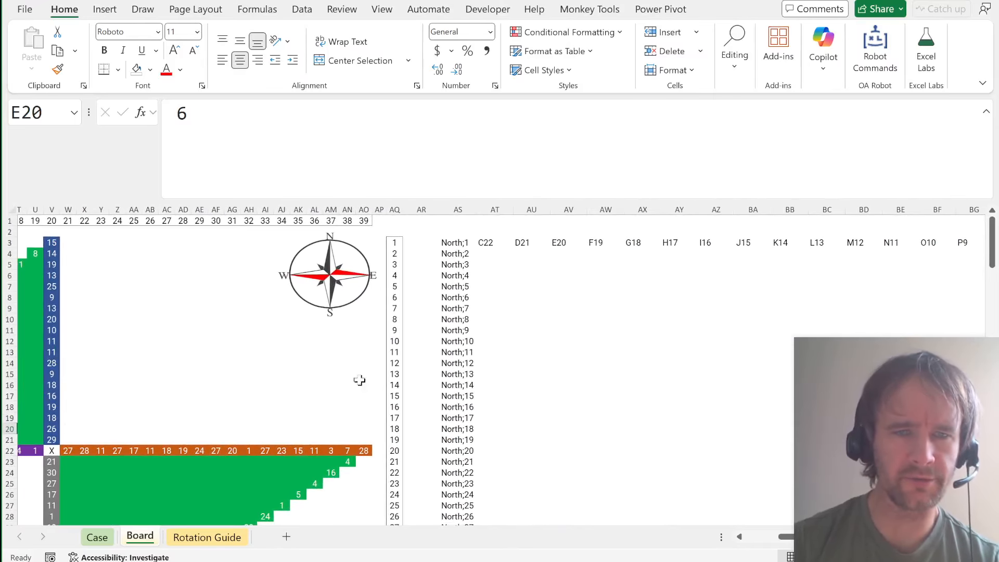
# Wrap the BYCOL formula in AT3 in an outer TOCOL so the addresses spill down a single column.
pyautogui.hscroll(18, 726, 263)
pyautogui.click(734, 245)
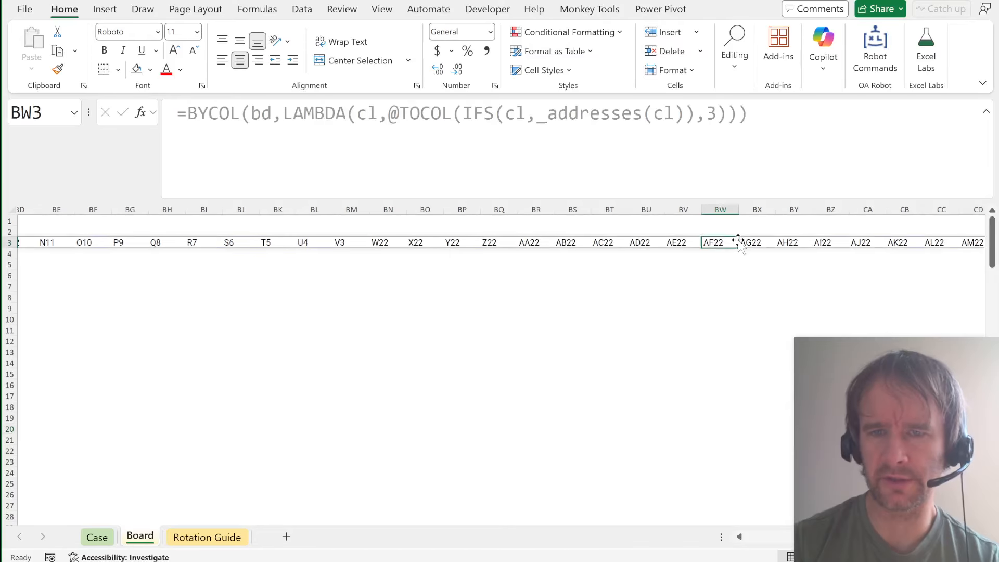
pyautogui.hotkey('ctrl', 'Left')
pyautogui.press('Right')
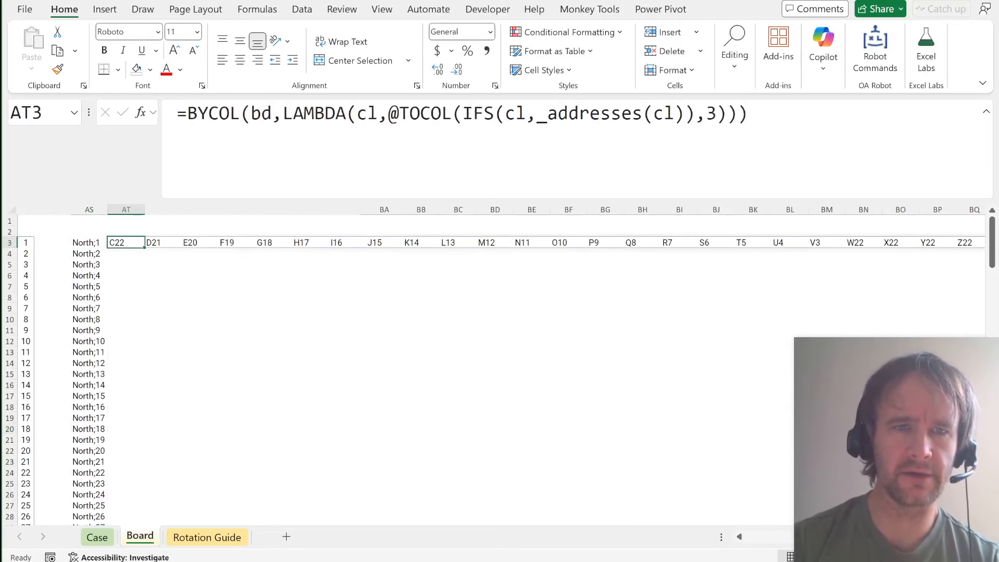
pyautogui.click(188, 114)
pyautogui.write('TOCOL(')
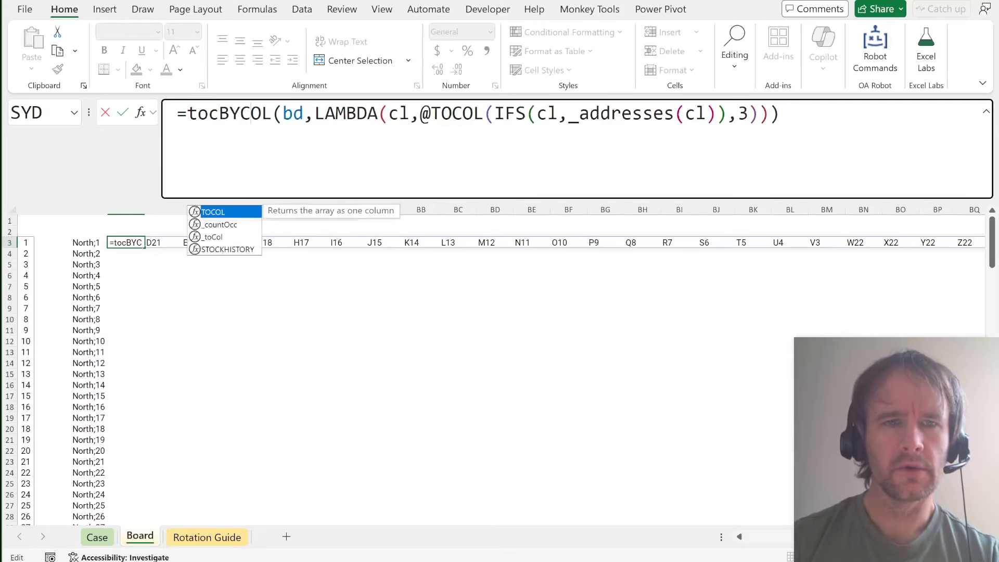
pyautogui.press('End')
pyautogui.press('Return')
pyautogui.press('Up')
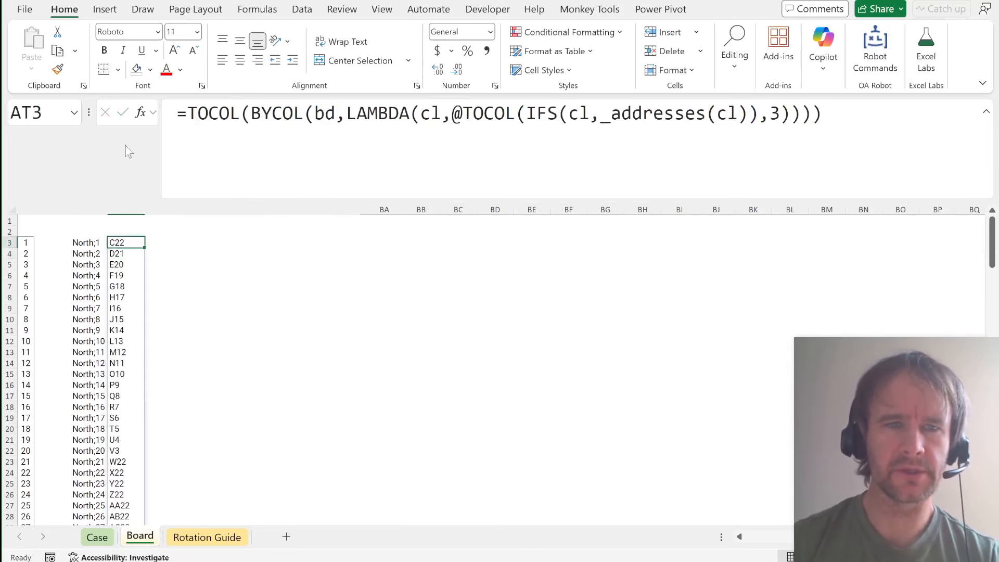
# Copy the AT3 formula text and paste it into AT42, beside South;1.
pyautogui.press('F2')
pyautogui.hotkey('ctrl', 'a')
pyautogui.hotkey('ctrl', 'c')
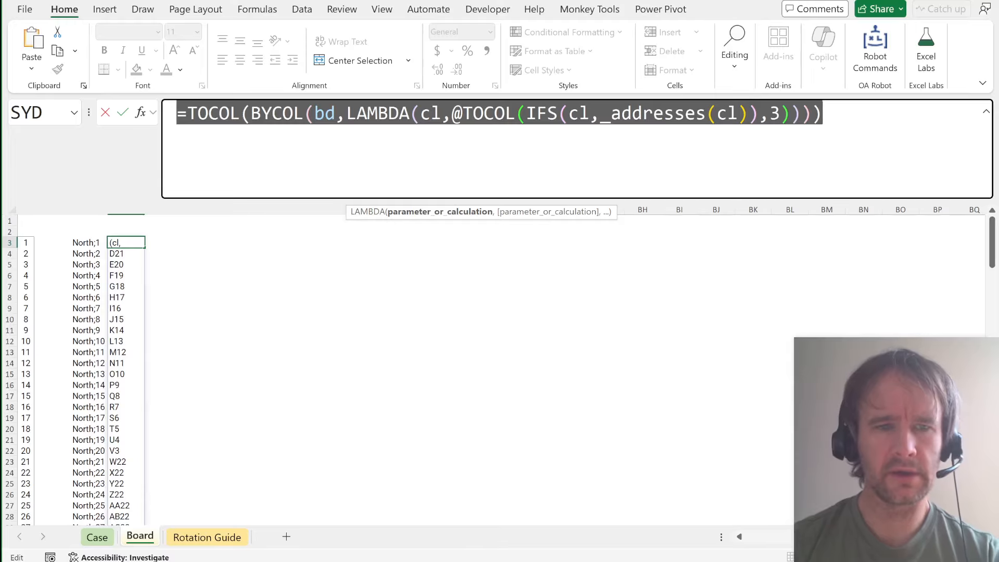
pyautogui.press('Escape')
pyautogui.hotkey('ctrl', 'Down')
pyautogui.press('Down')
pyautogui.press('F2')
pyautogui.hotkey('ctrl', 'v')
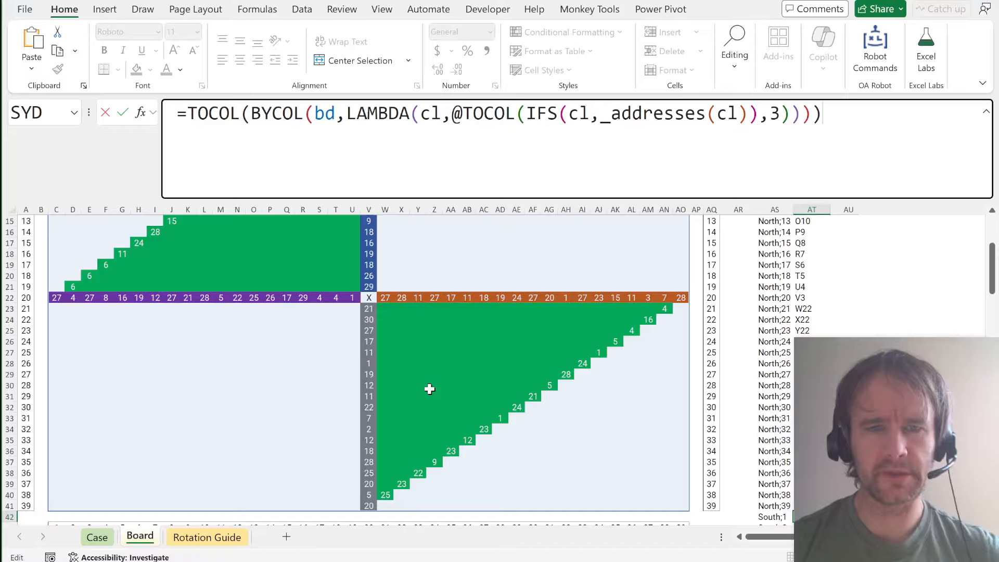
pyautogui.scroll(-2, 428, 391)
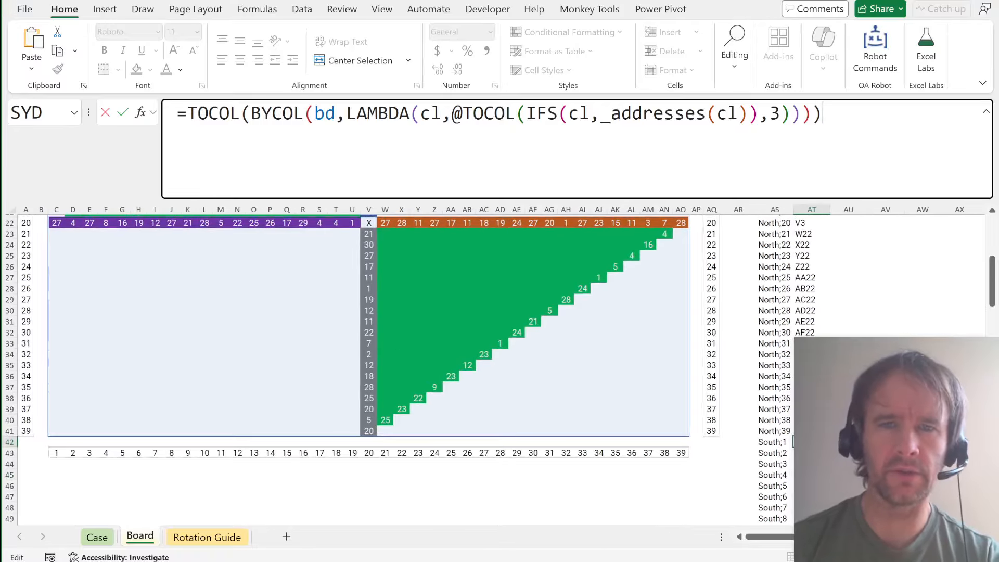
pyautogui.click(463, 114)
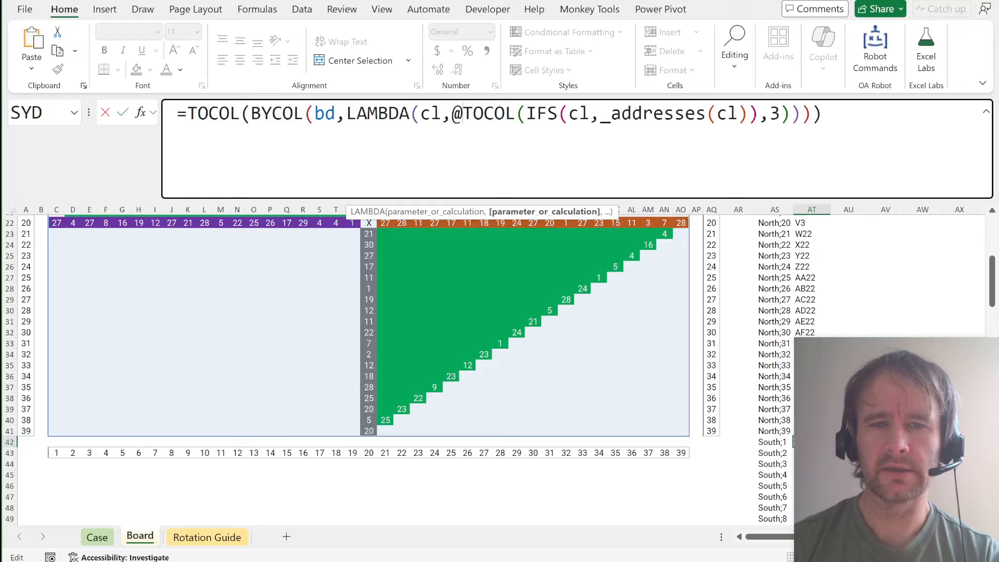
pyautogui.write('fli')
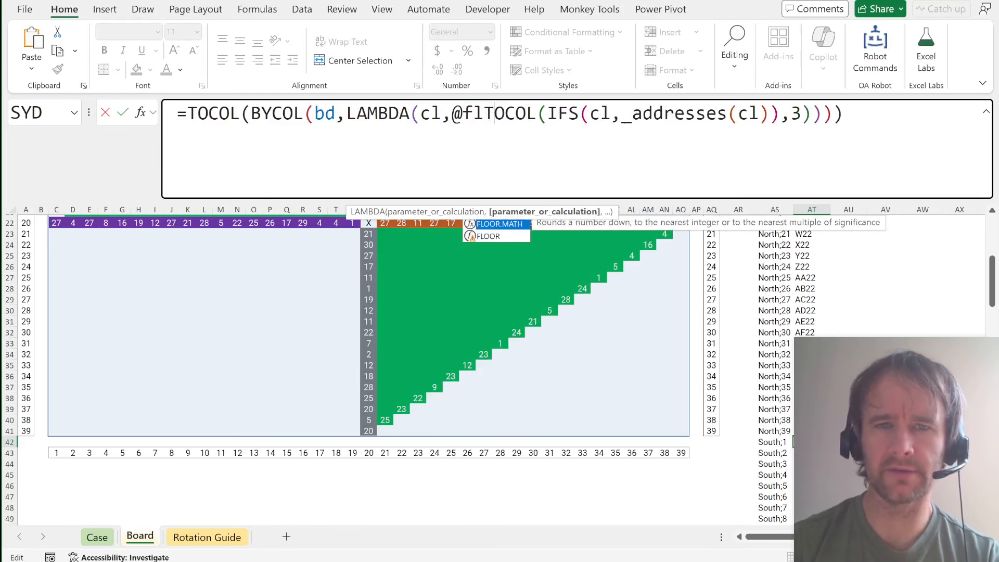
pyautogui.press('Tab')
pyautogui.click(490, 211)
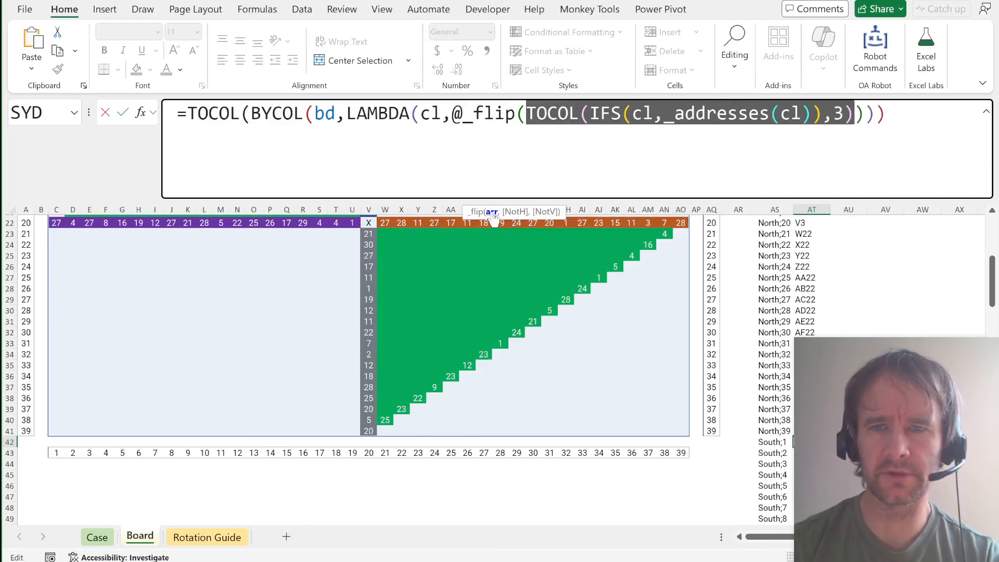
pyautogui.press('Right')
pyautogui.write(')')
pyautogui.press('Return')
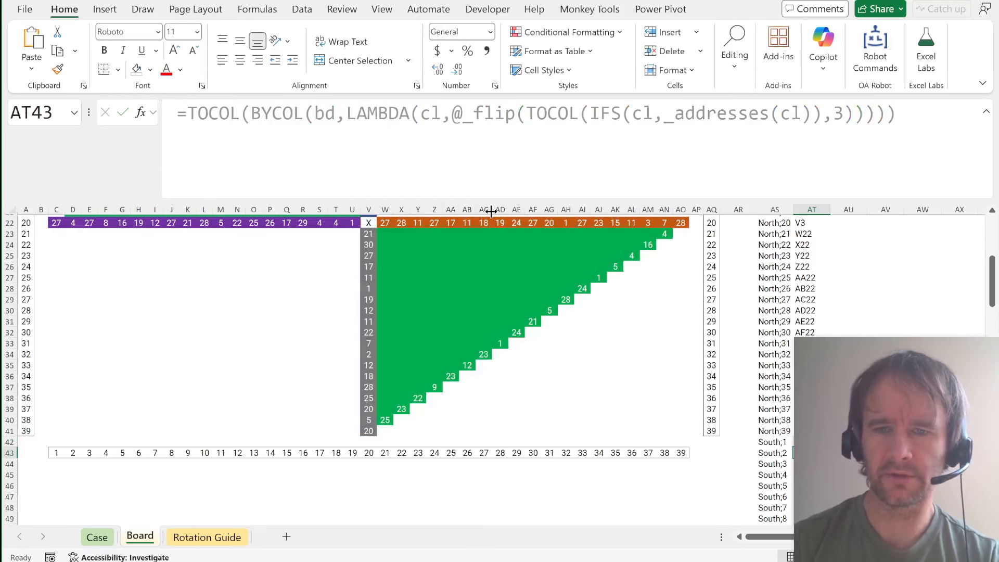
# Check the spilled South addresses against the last filled cells in the board's columns.
pyautogui.hscroll(3, 680, 365)
pyautogui.click(685, 441)
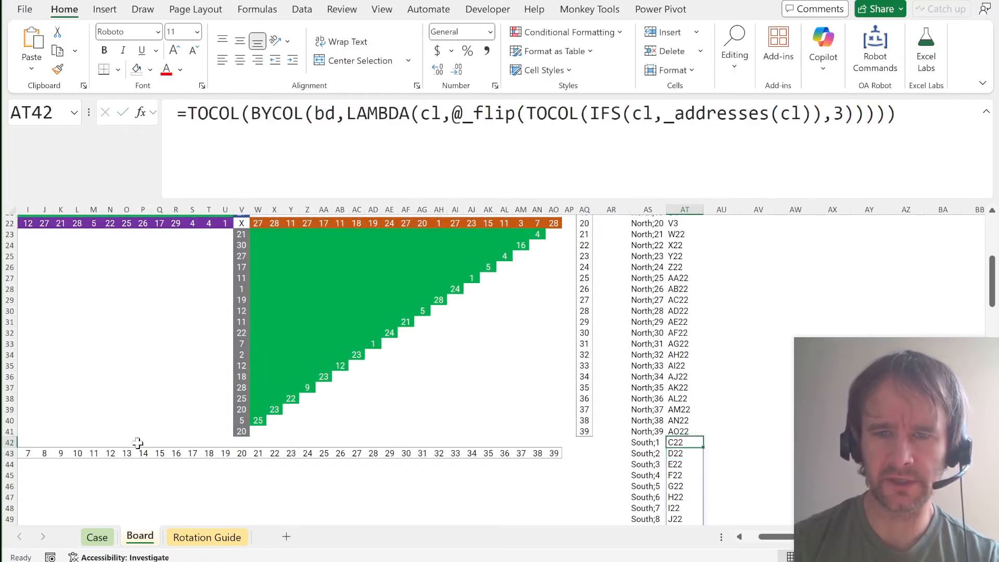
pyautogui.hscroll(-3, 137, 442)
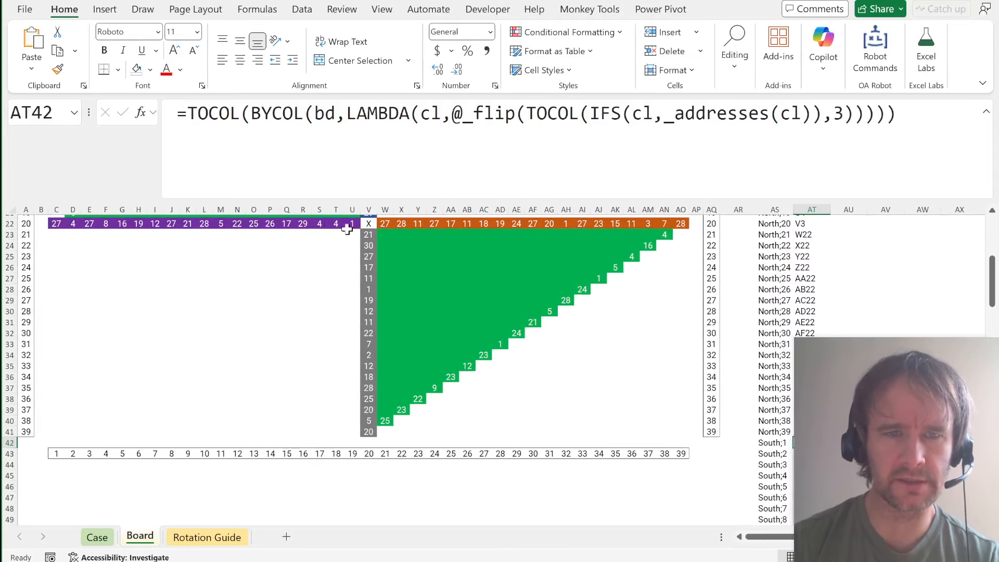
pyautogui.hscroll(4, 487, 373)
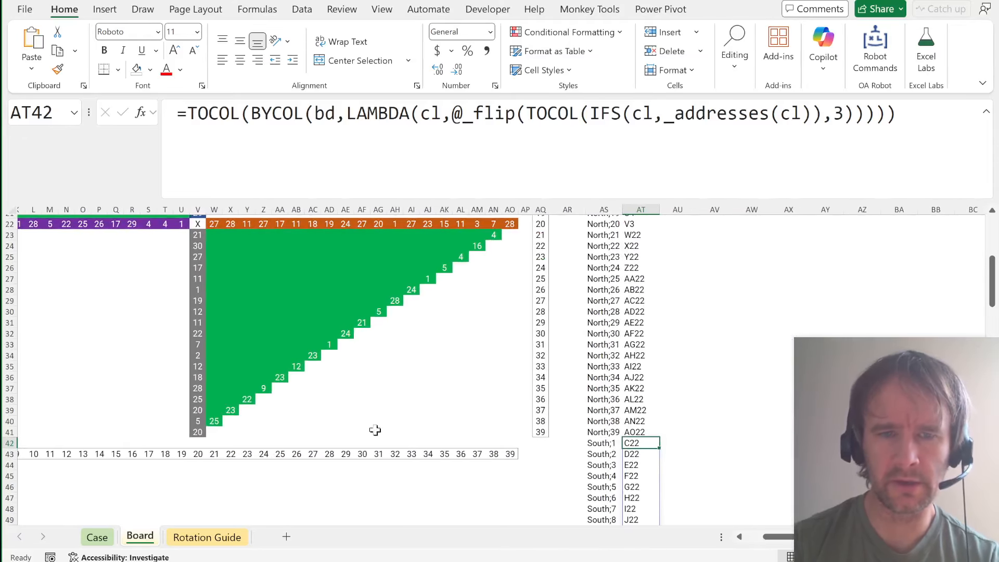
pyautogui.click(197, 434)
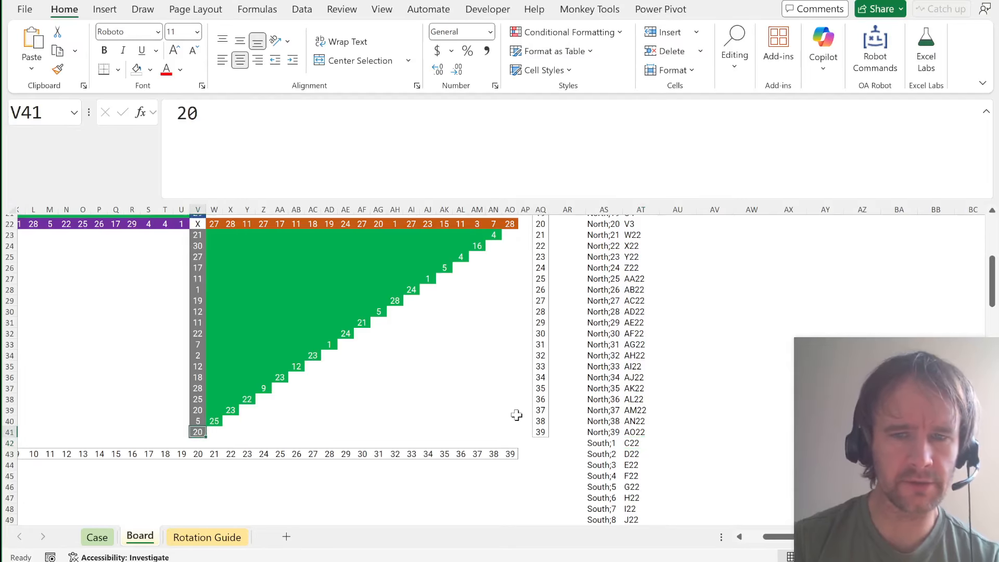
pyautogui.scroll(-8, 518, 414)
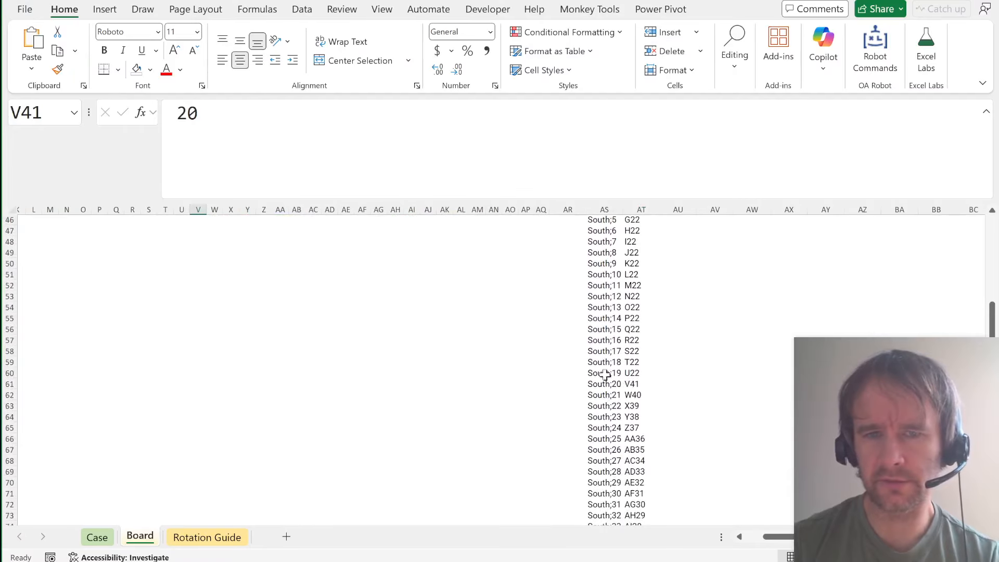
pyautogui.scroll(6, 365, 360)
pyautogui.scroll(10, 354, 359)
pyautogui.hscroll(-5, 355, 359)
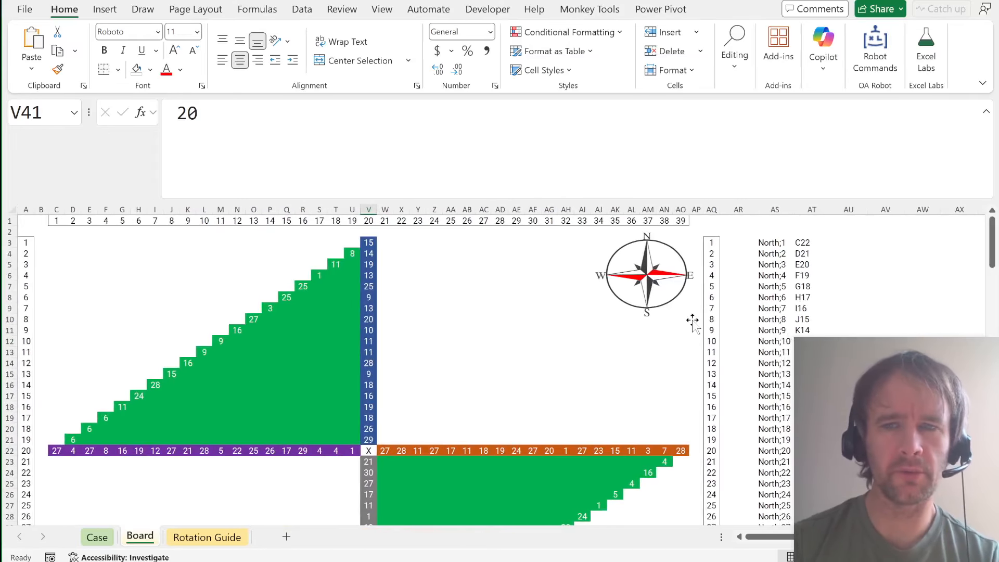
# Copy the formula cell AT3 to AT81, beside East;1.
pyautogui.hscroll(6, 694, 324)
pyautogui.click(594, 243)
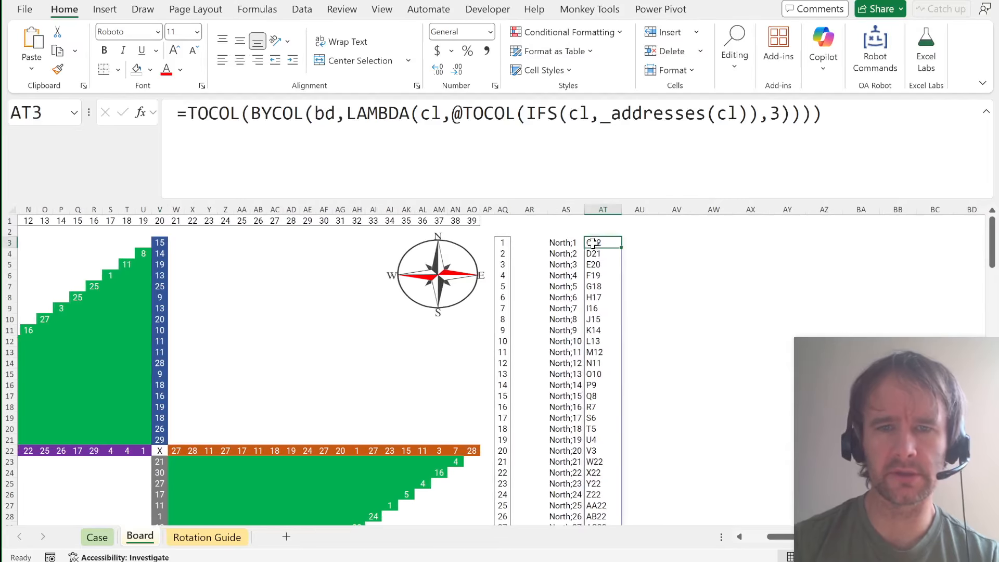
pyautogui.hotkey('ctrl', 'c')
pyautogui.hotkey('ctrl', 'Down')
pyautogui.hotkey('ctrl', 'Up')
pyautogui.press('Down')
pyautogui.hotkey('ctrl', 'v')
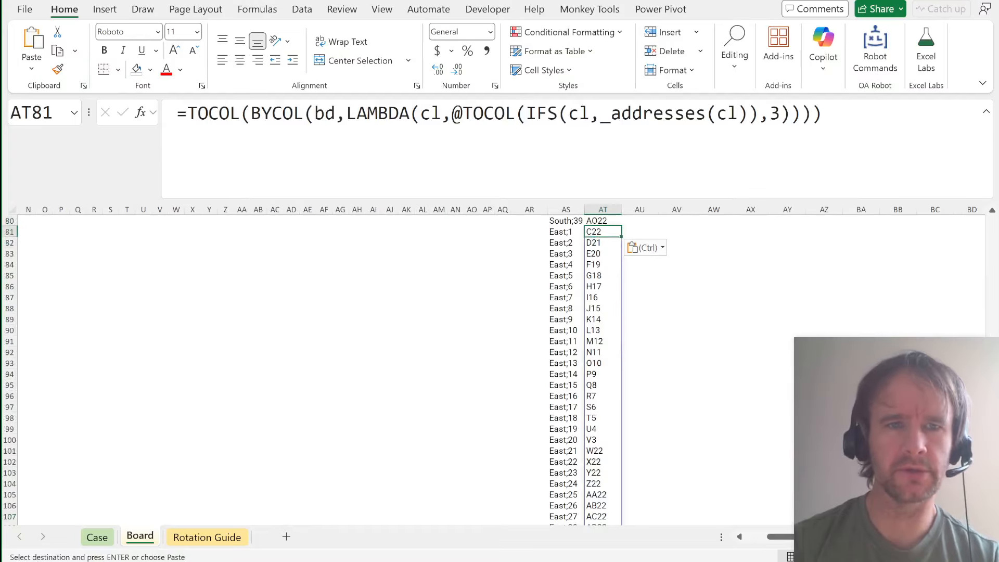
# Remove the outer TOCOL from the AT81 formula and change BYCOL to BYROW.
pyautogui.click(251, 113)
pyautogui.moveTo(251, 112); pyautogui.dragTo(187, 112)
pyautogui.press('BackSpace')
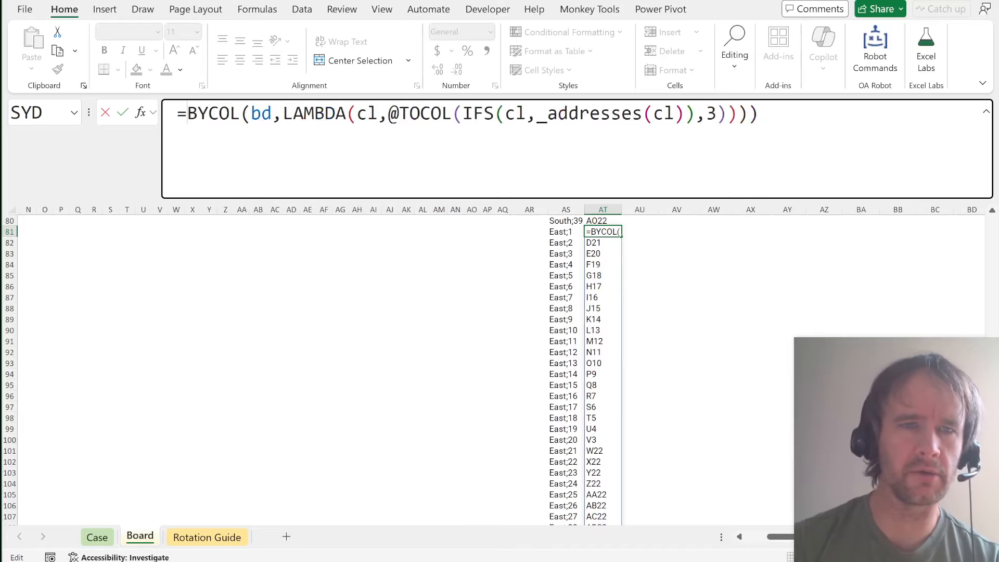
pyautogui.hotkey('shift', 'Right')
pyautogui.hotkey('shift', 'Right')
pyautogui.hotkey('shift', 'Right')
pyautogui.write('row')
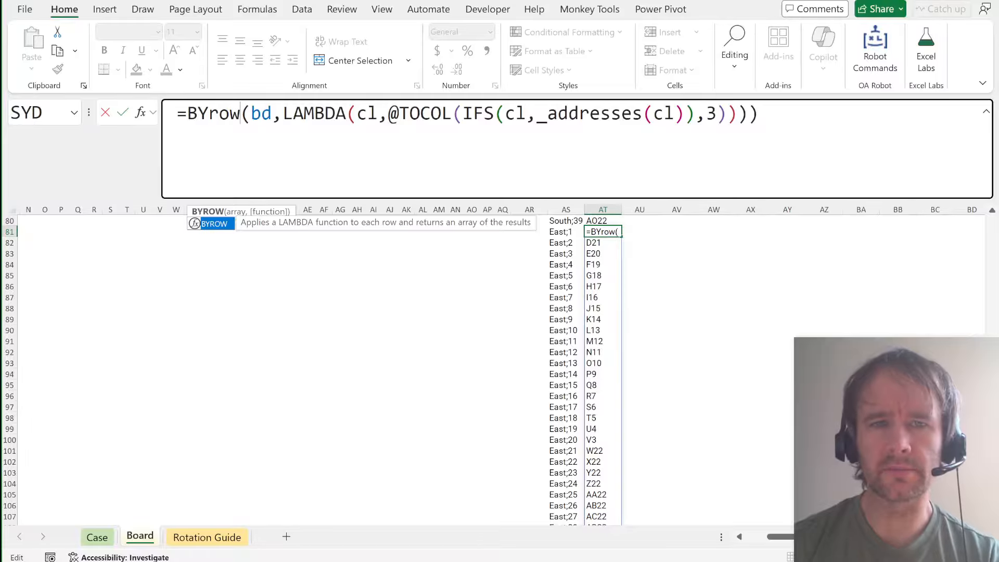
# Reject the suggested formula correction, remove the surplus closing parenthesis from the AT81 formula and commit it.
pyautogui.press('Return')
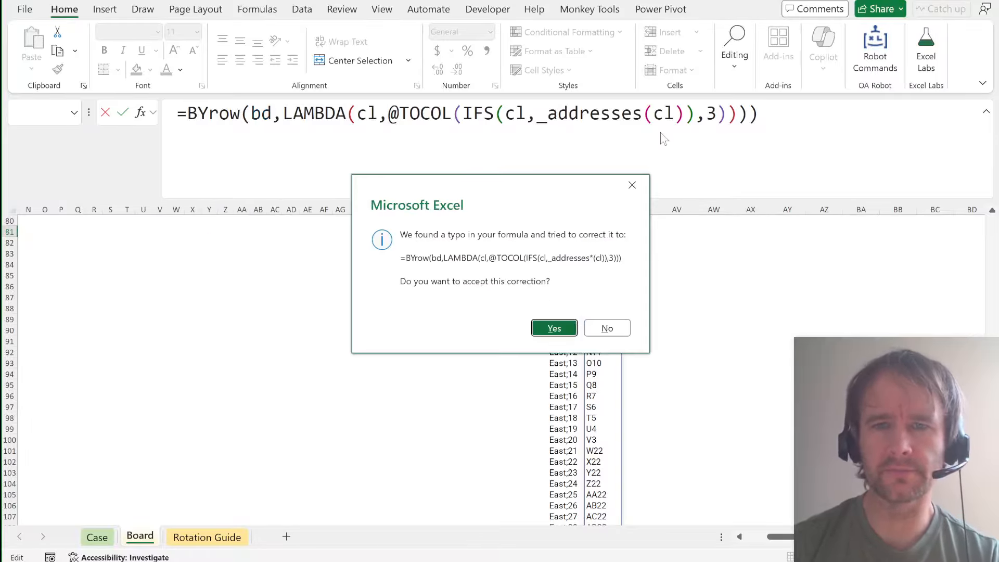
pyautogui.press('Escape')
pyautogui.press('Escape')
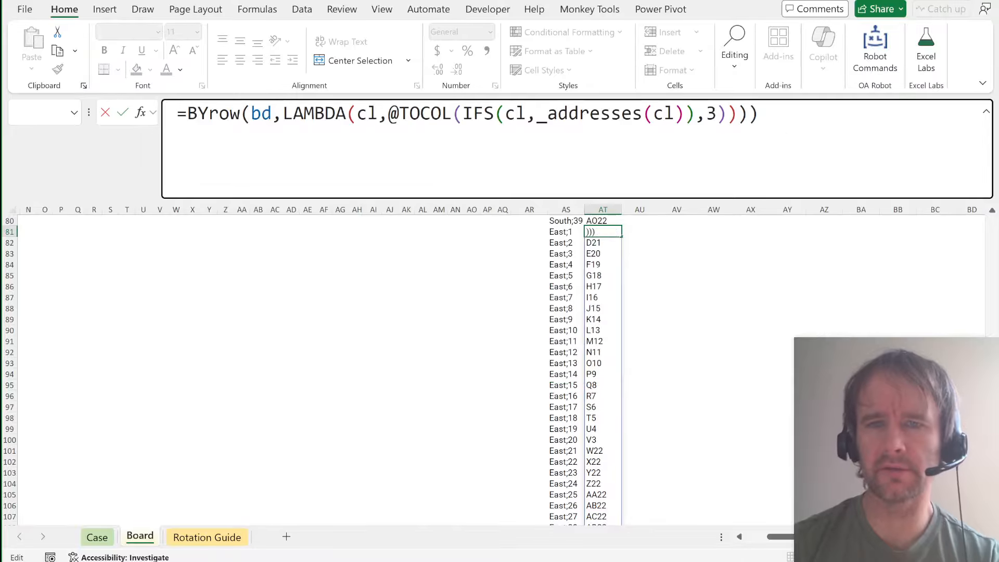
pyautogui.press('BackSpace')
pyautogui.hotkey('ctrl', 'Return')
pyautogui.press('Up')
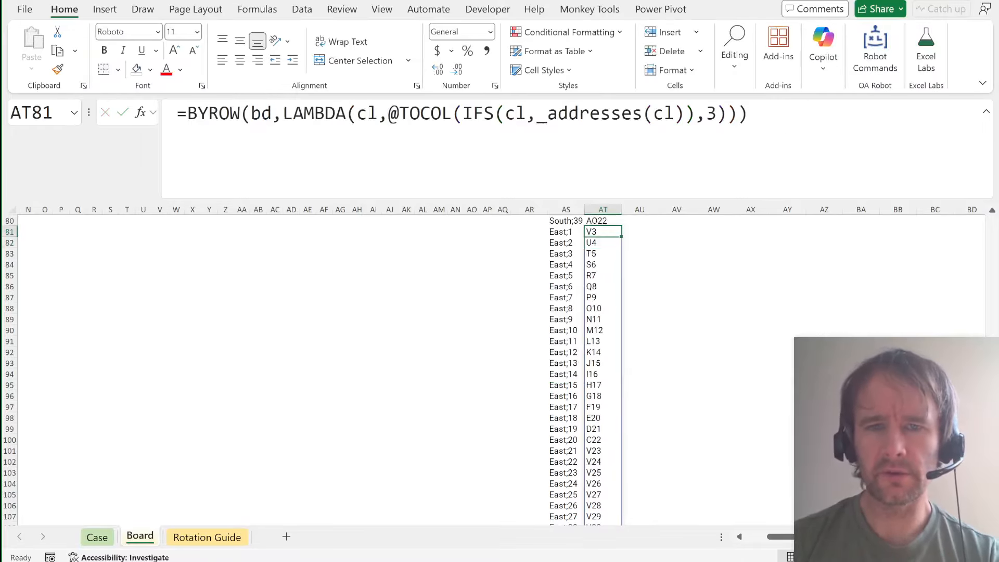
# Compare the East;1 and East;2 addresses with the first filled cells in board rows 3 and 4.
pyautogui.press('Down')
pyautogui.hotkey('ctrl', 'Left')
pyautogui.hotkey('ctrl', 'Left')
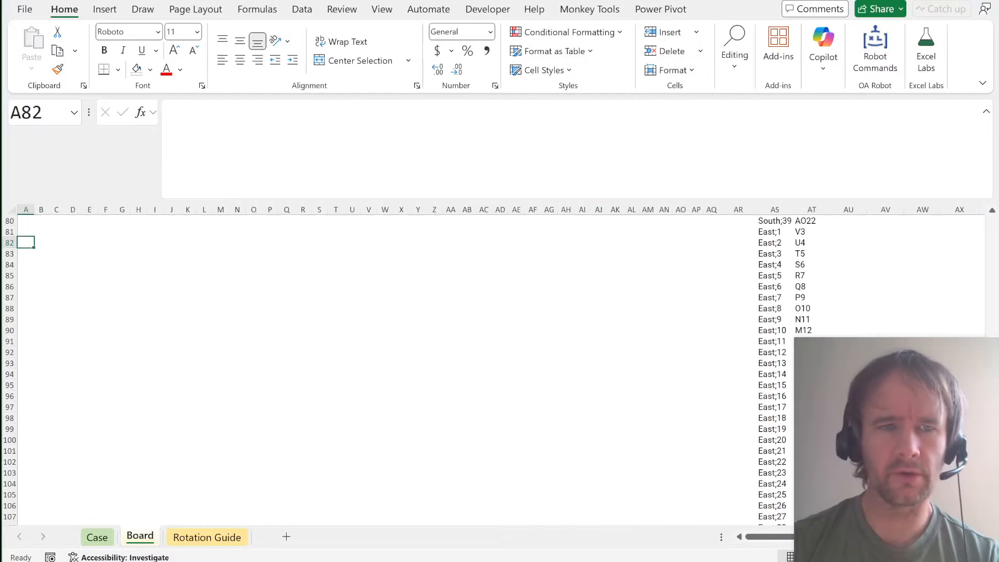
pyautogui.hotkey('ctrl', 'Up')
pyautogui.hotkey('ctrl', 'Up')
pyautogui.press('Up')
pyautogui.press('Up')
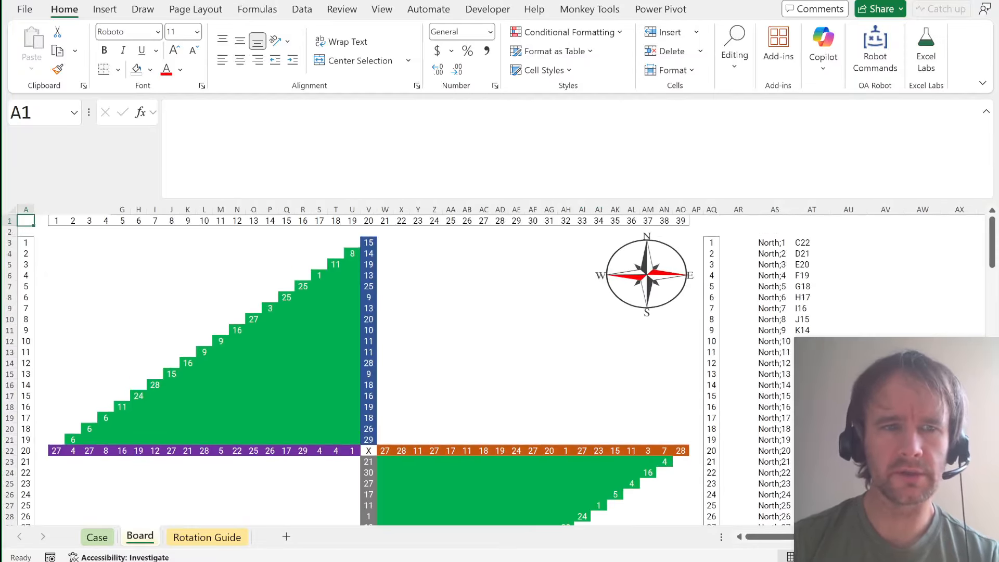
pyautogui.press('Down')
pyautogui.press('Down')
pyautogui.hotkey('ctrl', 'Right')
pyautogui.hotkey('ctrl', 'Left')
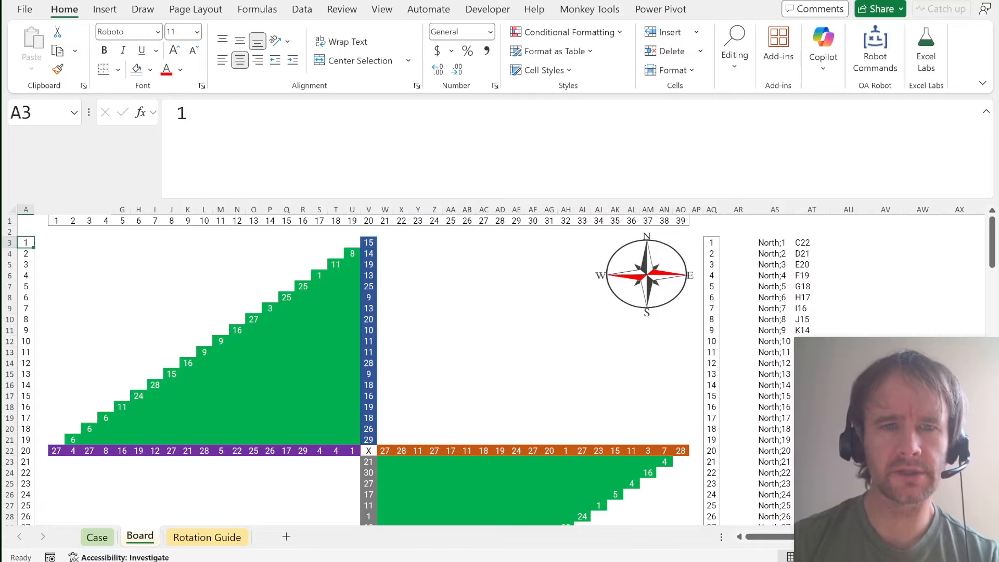
pyautogui.hotkey('ctrl', 'Right')
pyautogui.press('Down')
pyautogui.press('Left')
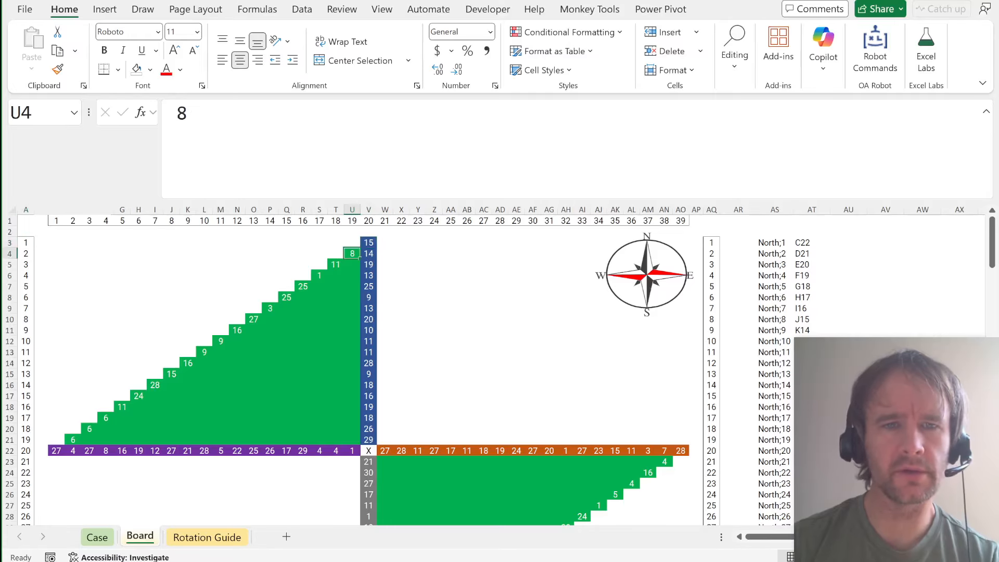
pyautogui.press('Up')
pyautogui.press('Right')
pyautogui.press('Down')
pyautogui.press('Left')
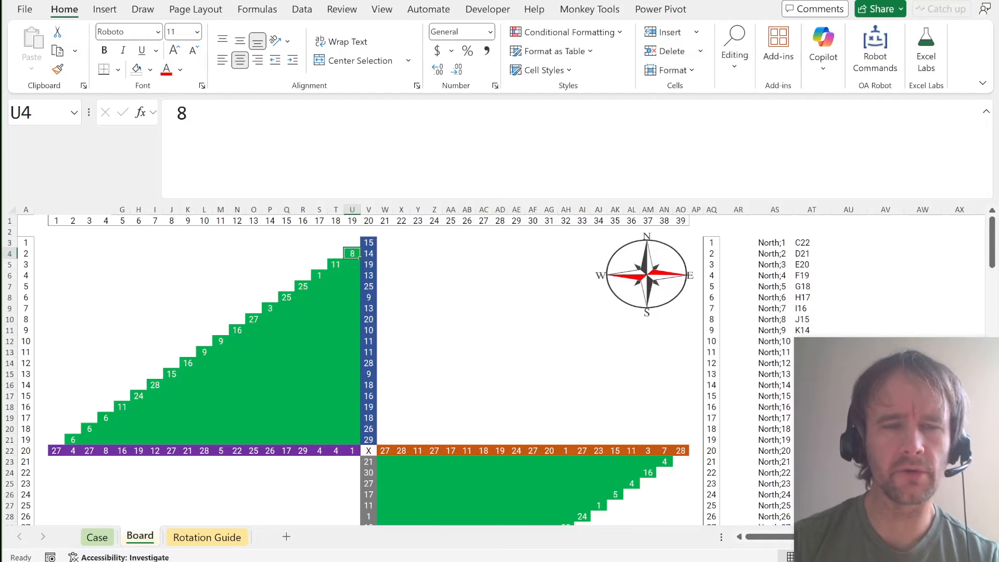
# Examine the lower part of the spilled East addresses in column AT down to East;39.
pyautogui.press('Right')
pyautogui.hotkey('ctrl', 'Right')
pyautogui.hotkey('ctrl', 'Right')
pyautogui.press('Right')
pyautogui.hotkey('ctrl', 'Down')
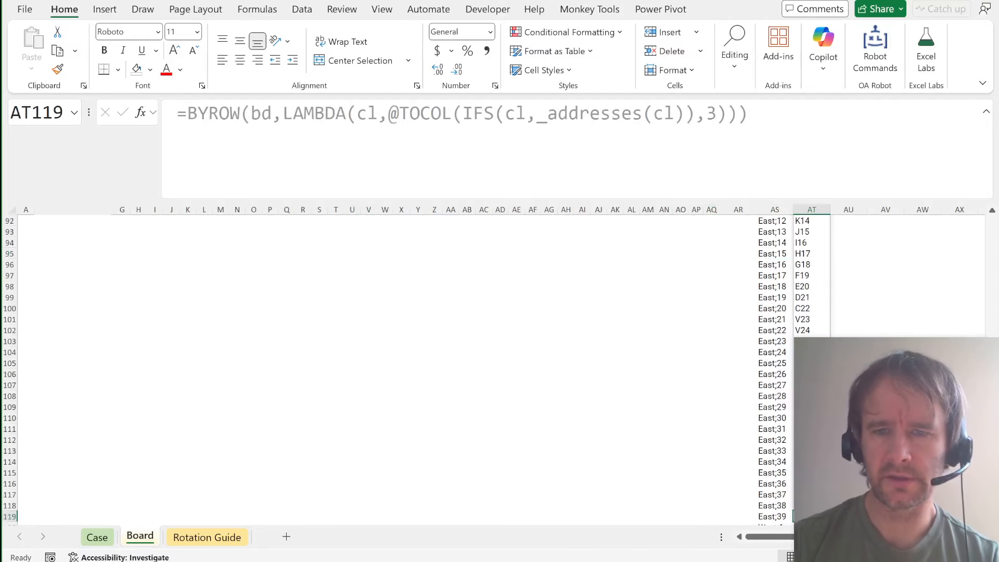
pyautogui.press('Right')
pyautogui.press('Right')
pyautogui.press('Right')
pyautogui.press('Right')
pyautogui.press('Right')
pyautogui.press('Right')
pyautogui.press('Left')
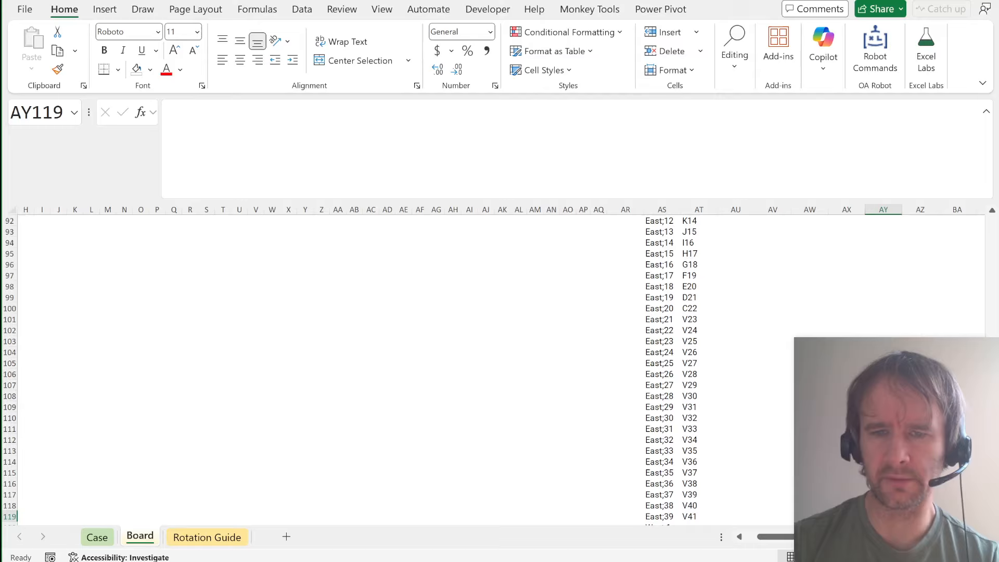
pyautogui.press('Left')
pyautogui.press('Left')
pyautogui.press('Left')
pyautogui.press('Left')
pyautogui.press('Left')
# Move the BYROW formula from AT81 to AT120, beside the first West position, and return to the emptied East;1 cell.
pyautogui.press('pageup')
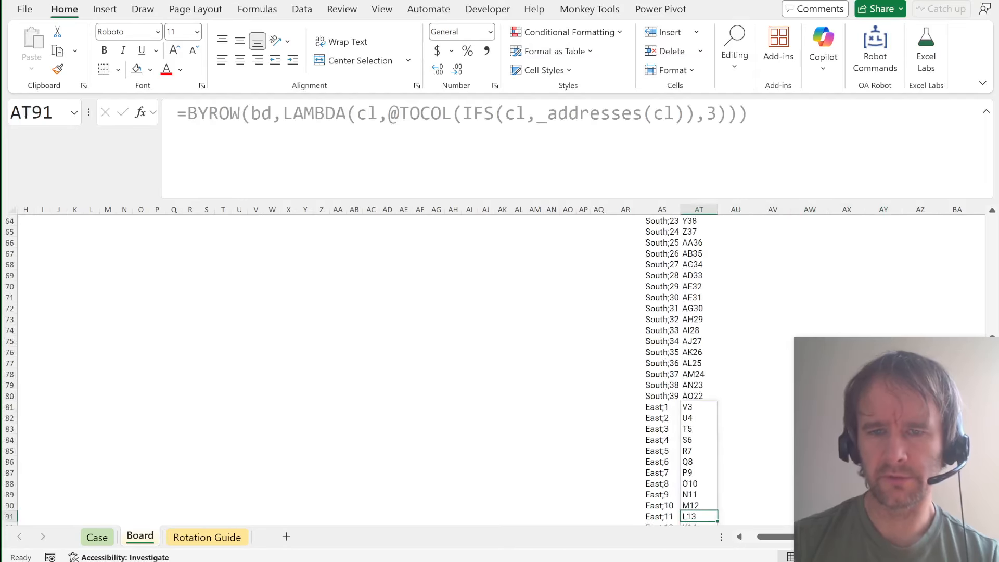
pyautogui.press('Up')
pyautogui.press('Up')
pyautogui.press('Up')
pyautogui.press('Up')
pyautogui.press('Up')
pyautogui.press('Up')
pyautogui.press('Up')
pyautogui.press('Up')
pyautogui.press('Up')
pyautogui.press('Up')
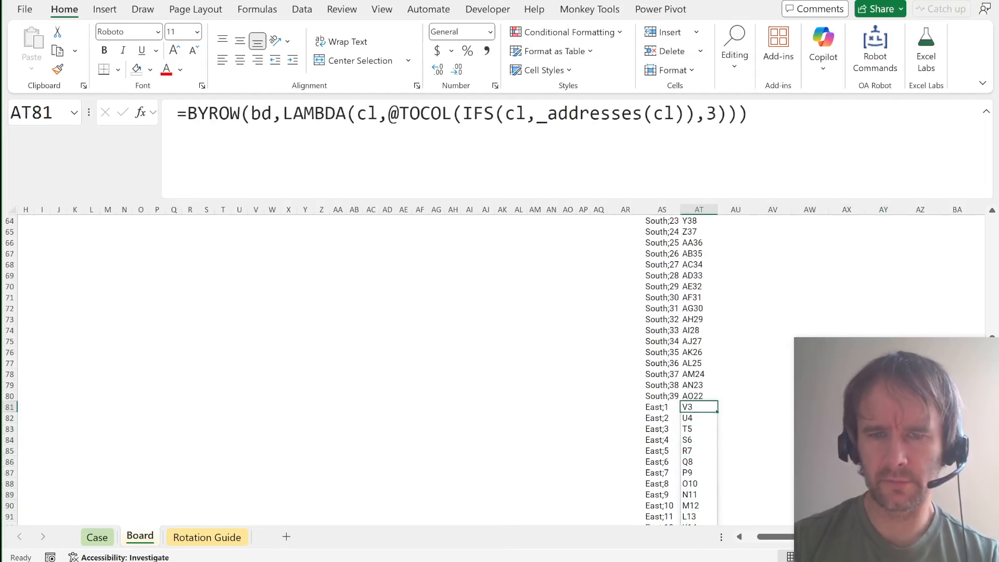
pyautogui.press('Delete')
pyautogui.hotkey('ctrl', 'Down')
pyautogui.hotkey('ctrl', 'Up')
pyautogui.press('Down')
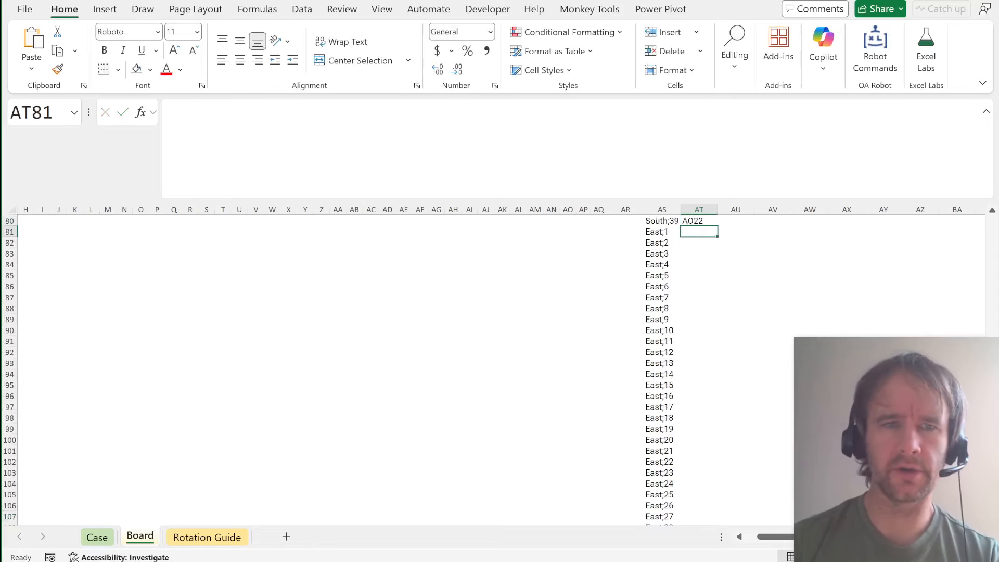
pyautogui.press('F2')
pyautogui.hotkey('ctrl', 'v')
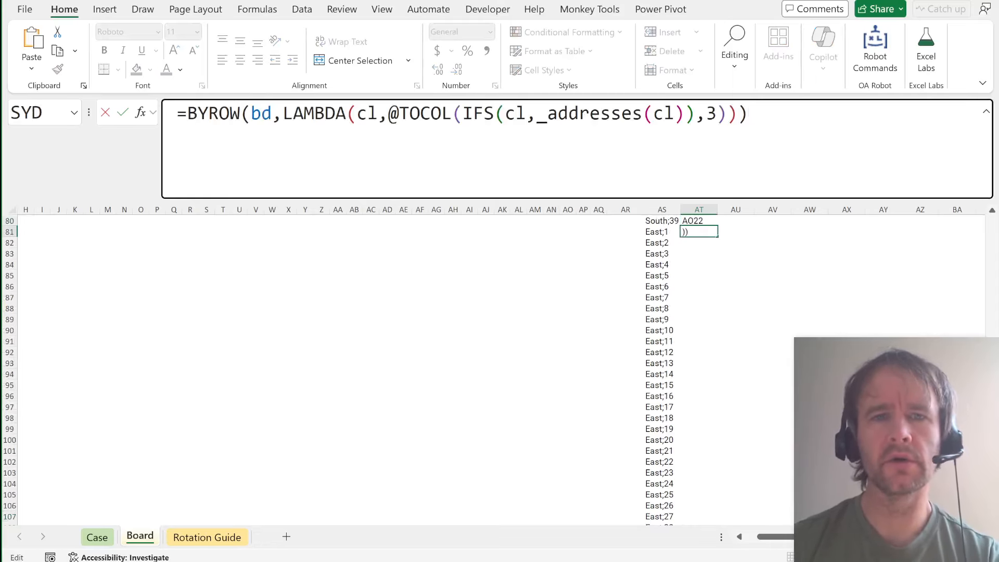
pyautogui.click(399, 113)
pyautogui.write('_flip(')
pyautogui.press('Tab')
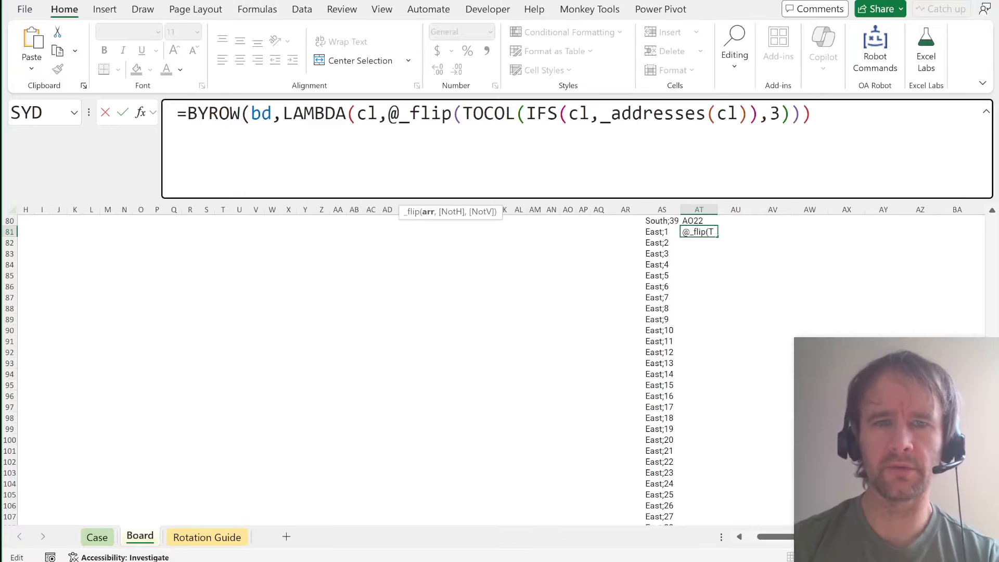
pyautogui.write(')')
pyautogui.press('Return')
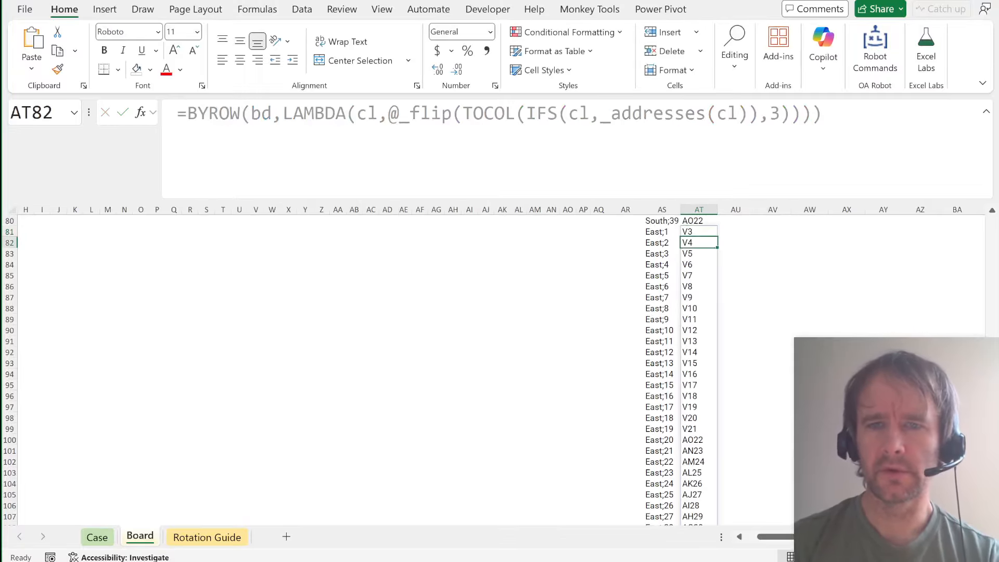
# Check the spilled East addresses, including East;20, against the board's eastern edge at AO22.
pyautogui.press('Up')
pyautogui.press('Down')
pyautogui.press('Down')
pyautogui.press('Down')
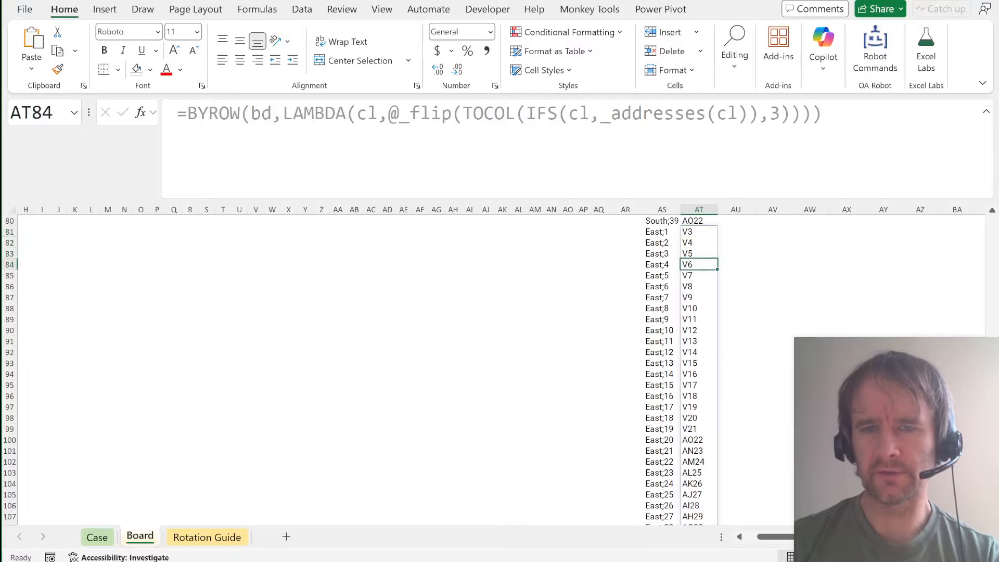
pyautogui.press('Left')
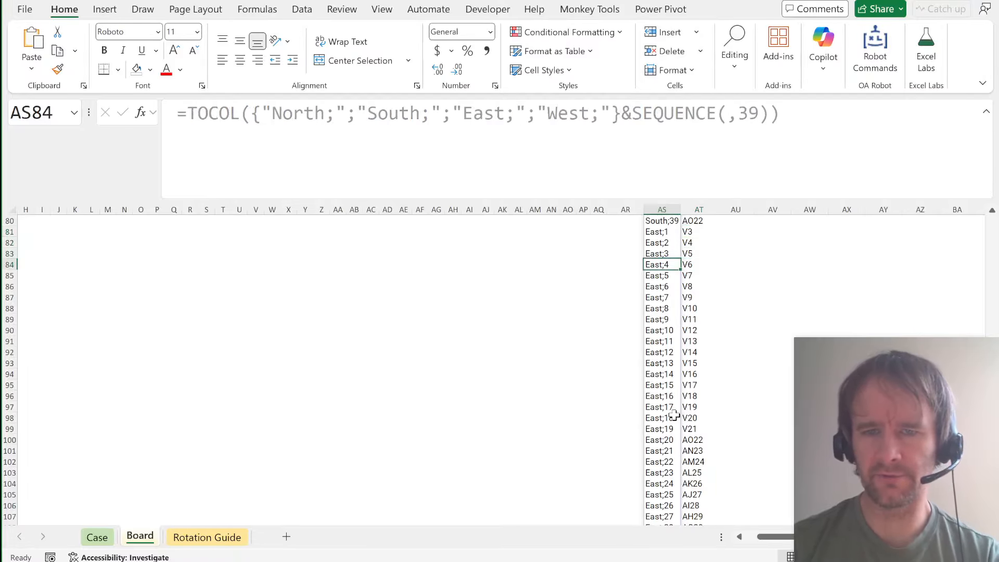
pyautogui.click(696, 440)
pyautogui.click(387, 341)
pyautogui.hotkey('ctrl', 'Up')
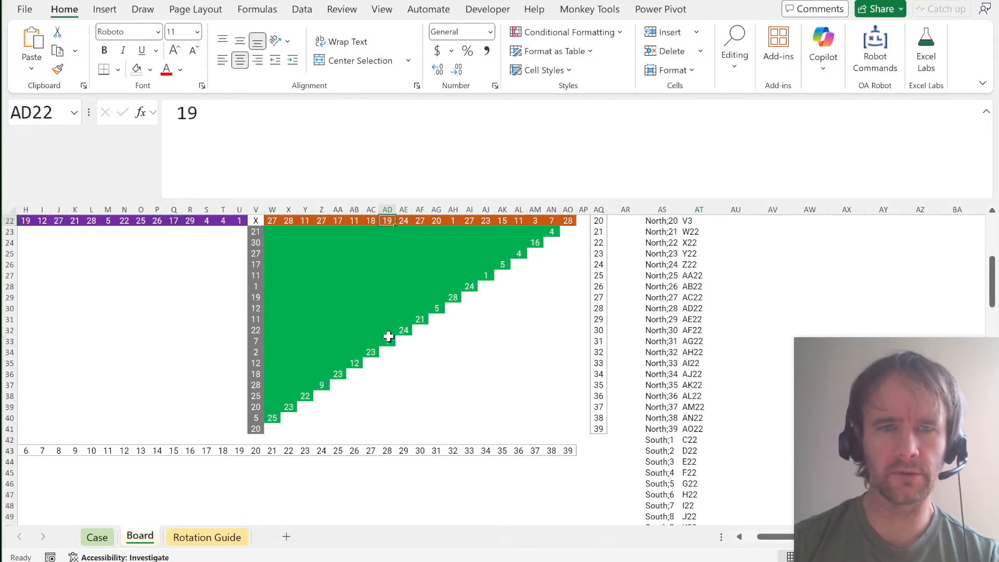
pyautogui.hotkey('ctrl', 'Up')
pyautogui.click(569, 449)
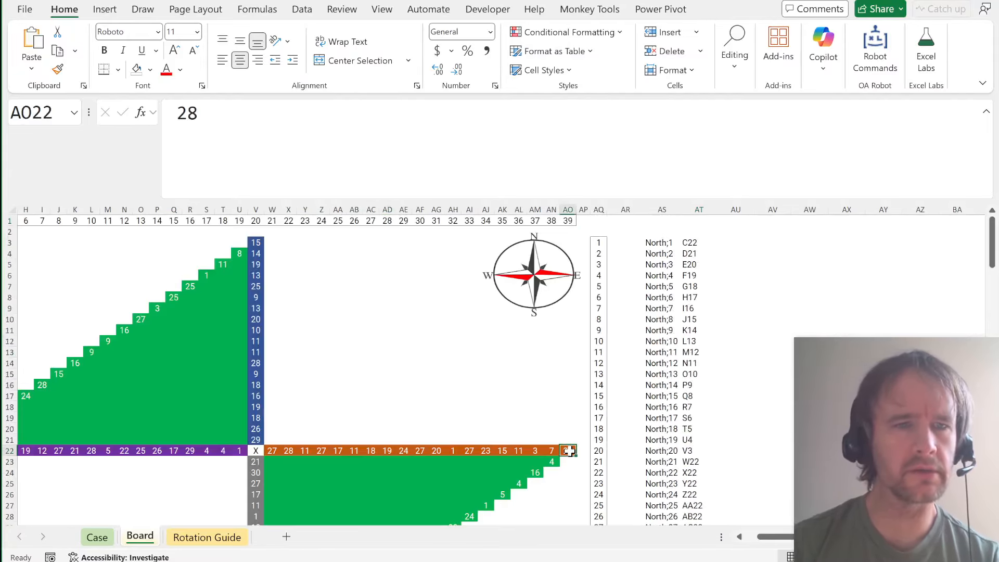
# Name the whole spilled list of throw positions starting at AS3 trg_1.
pyautogui.hotkey('ctrl', 'Right')
pyautogui.hotkey('ctrl', 'Right')
pyautogui.hotkey('ctrl', 'Up')
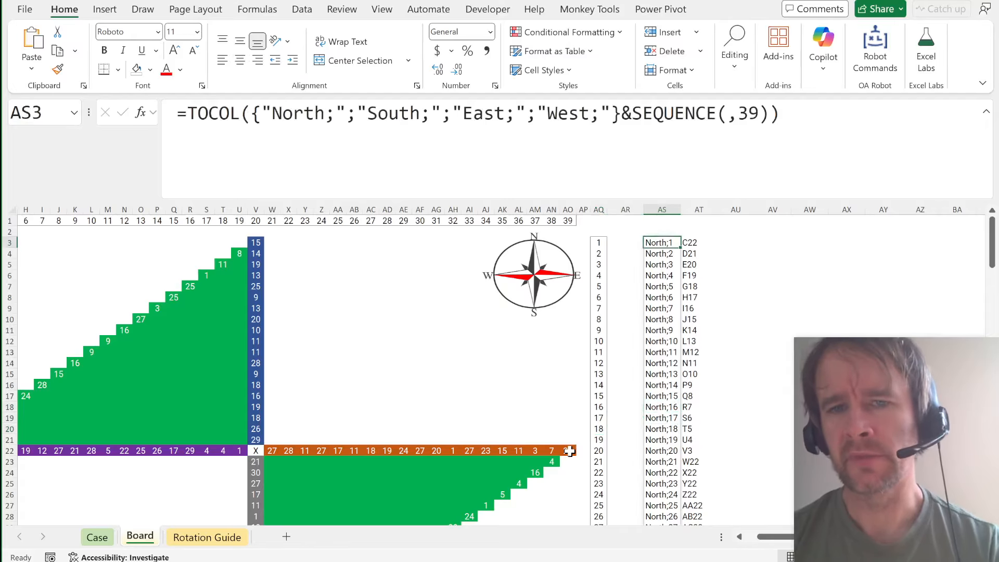
pyautogui.press('Right')
pyautogui.press('Left')
pyautogui.hotkey('ctrl', 'shift', 'Down')
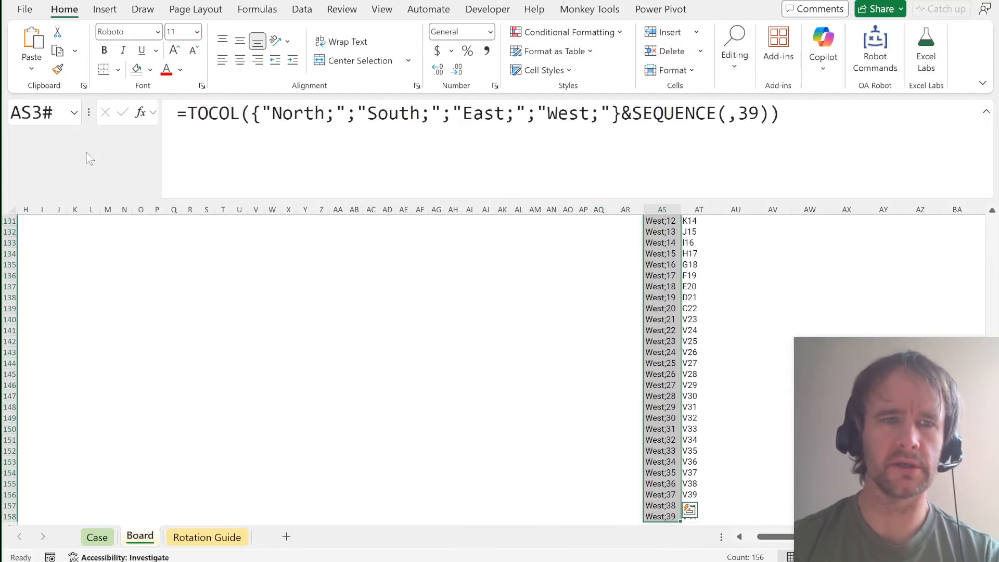
pyautogui.click(41, 112)
pyautogui.write('trg')
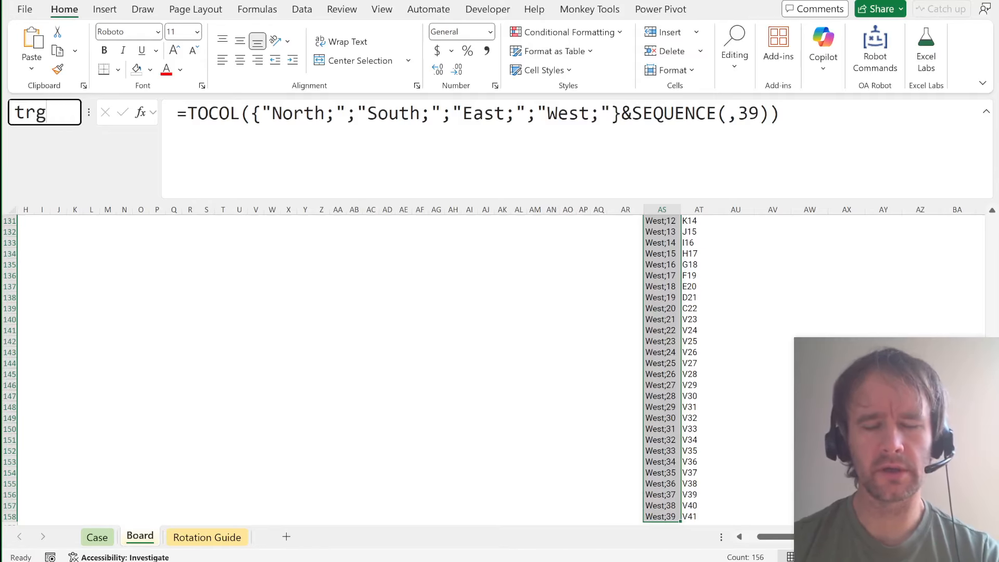
pyautogui.write('_1')
pyautogui.press('Return')
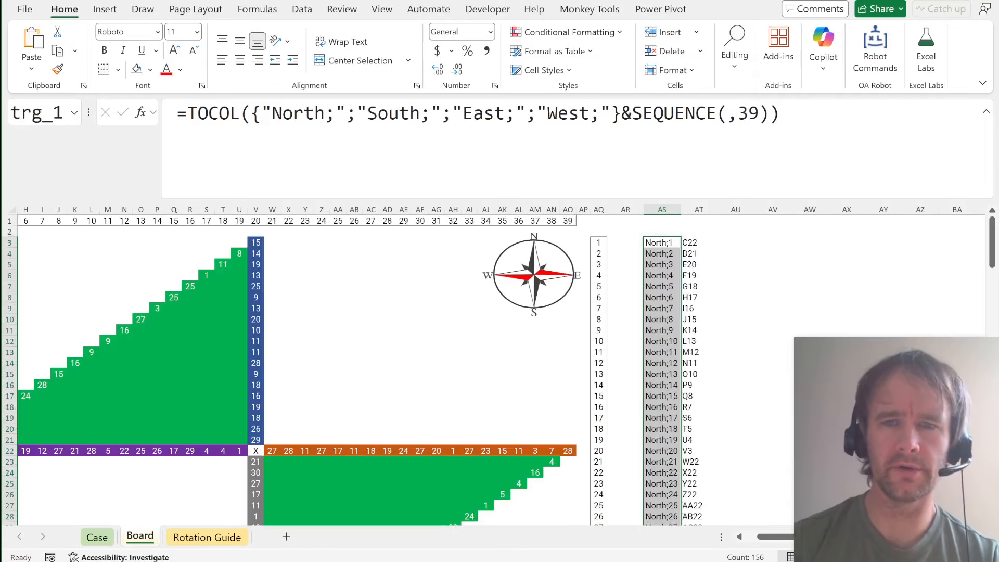
# Name the matching address range AT3:AT158 ad.
pyautogui.press('Right')
pyautogui.hotkey('ctrl', 'shift', 'Down')
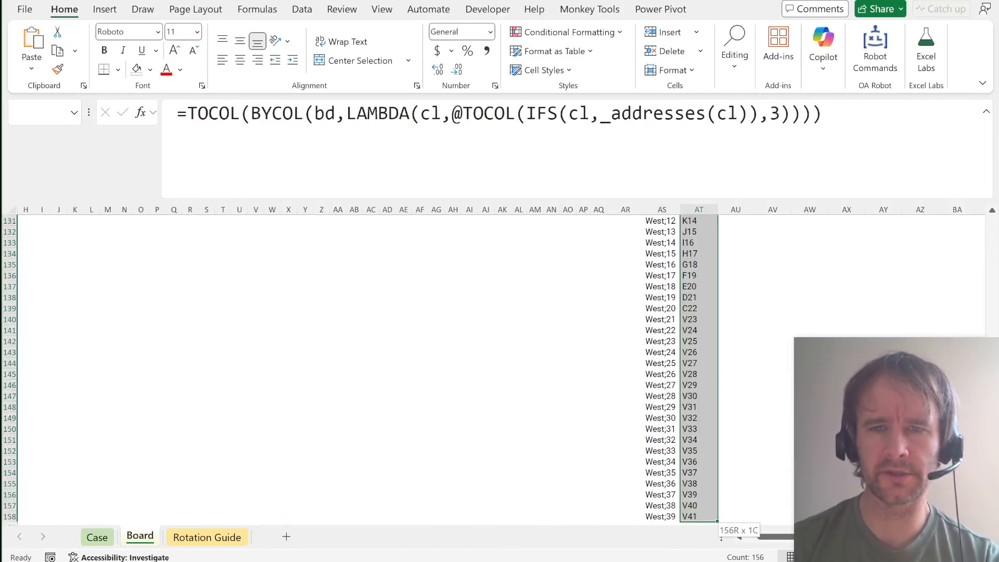
pyautogui.hotkey('alt', 'F3')
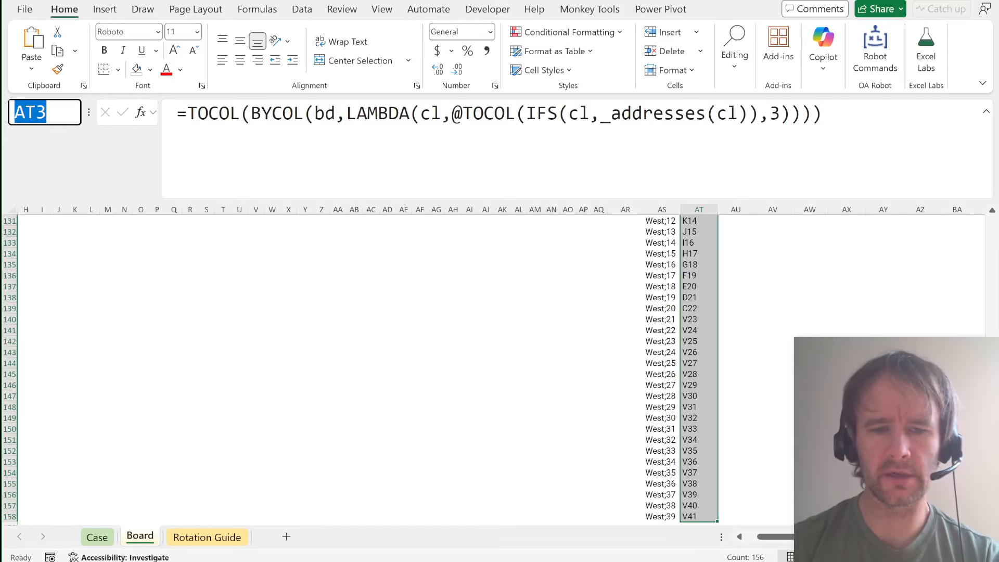
pyautogui.write('bd')
pyautogui.press('Return')
# On the Case sheet, replace the Example2a answer in E110 with =XLOOKUP(G110,trg_1,ad).
pyautogui.hotkey('ctrl', 'pageup')
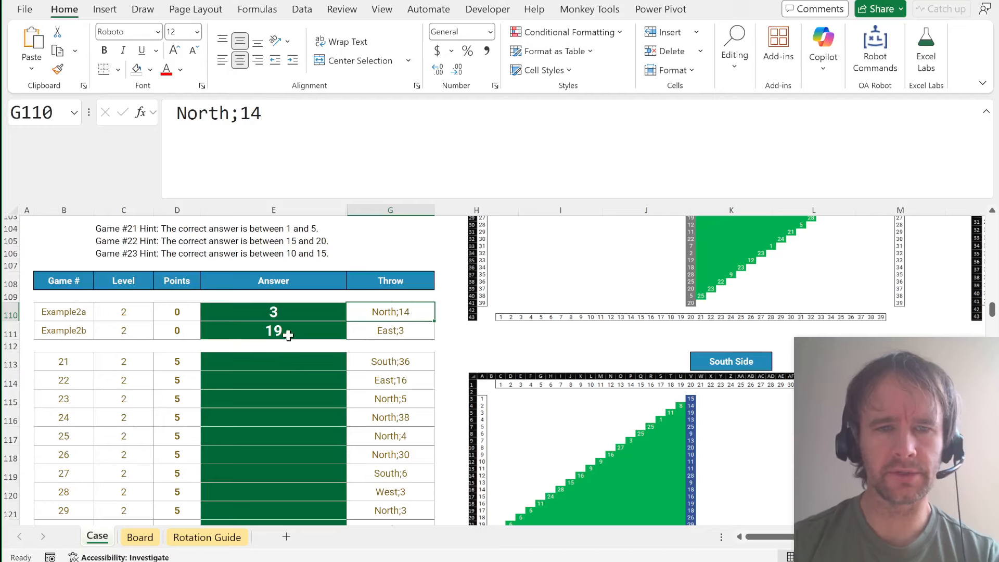
pyautogui.click(291, 311)
pyautogui.write('=xl')
pyautogui.press('Tab')
pyautogui.click(390, 311)
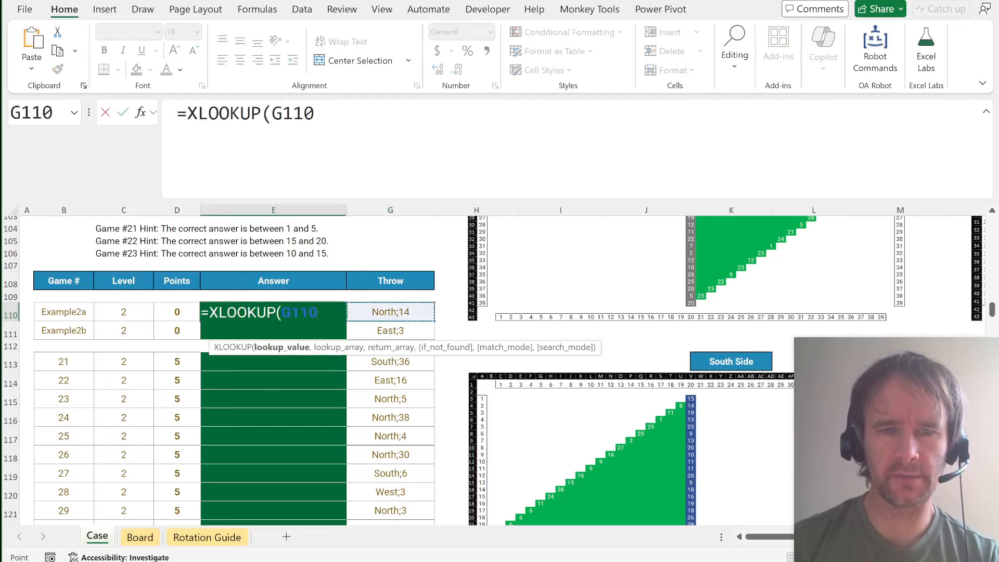
pyautogui.write(',trg_1,ad')
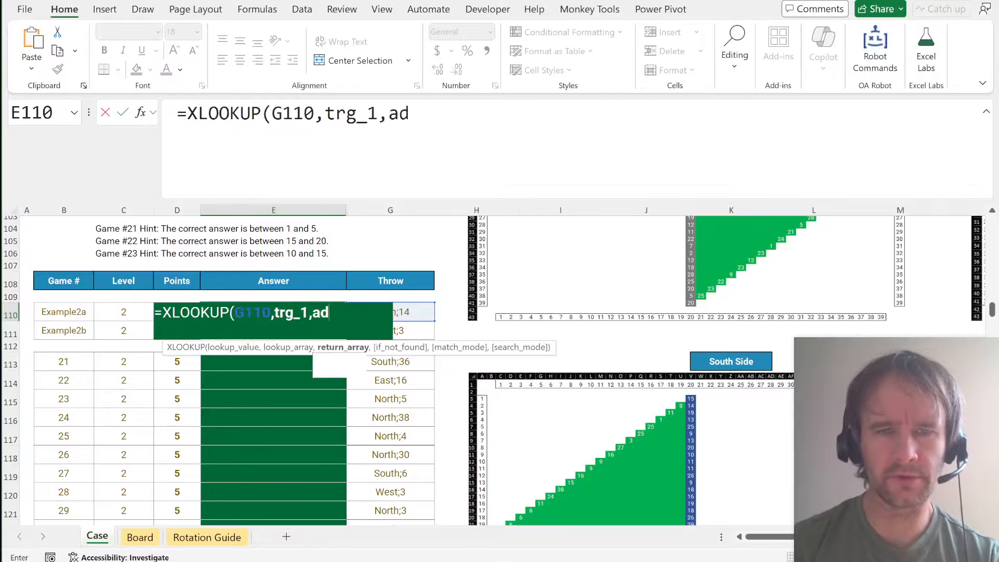
pyautogui.press('Return')
# Wrap the E110 lookup in _toRef with bd as target, giving =_toRef(XLOOKUP(G110,trg_1,ad),bd).
pyautogui.click(291, 311)
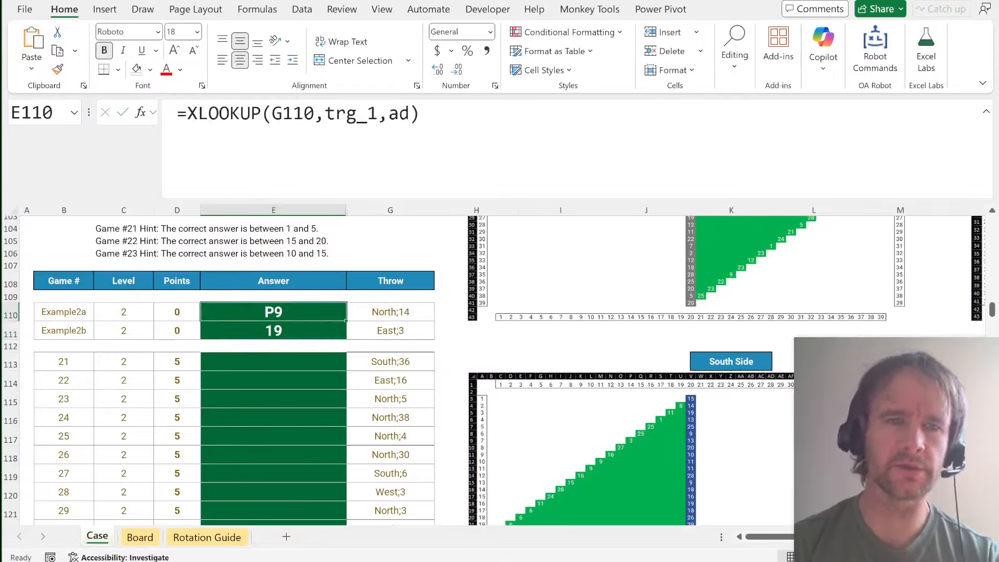
pyautogui.click(188, 113)
pyautogui.write('to')
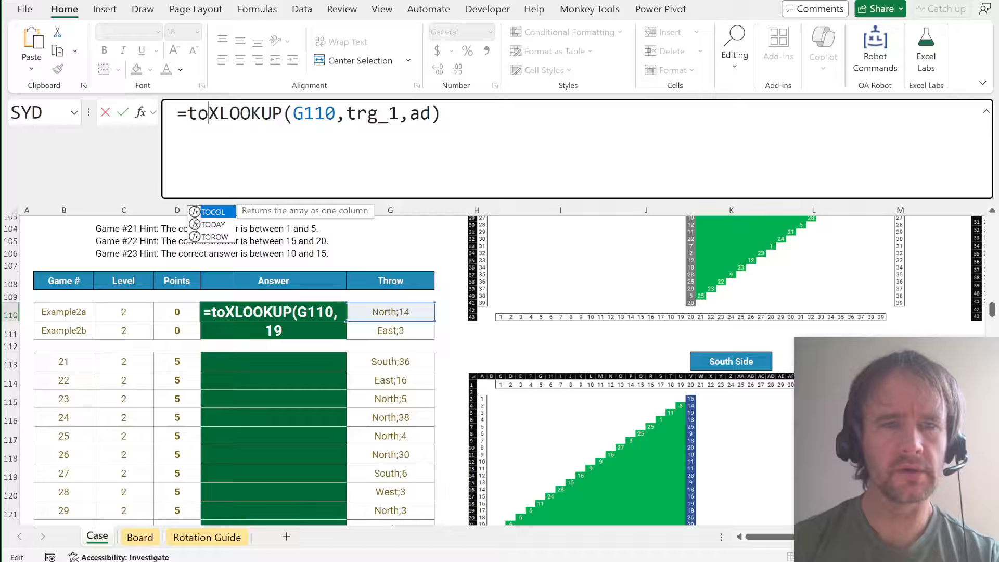
pyautogui.write('r')
pyautogui.press('Down')
pyautogui.press('Down')
pyautogui.press('Tab')
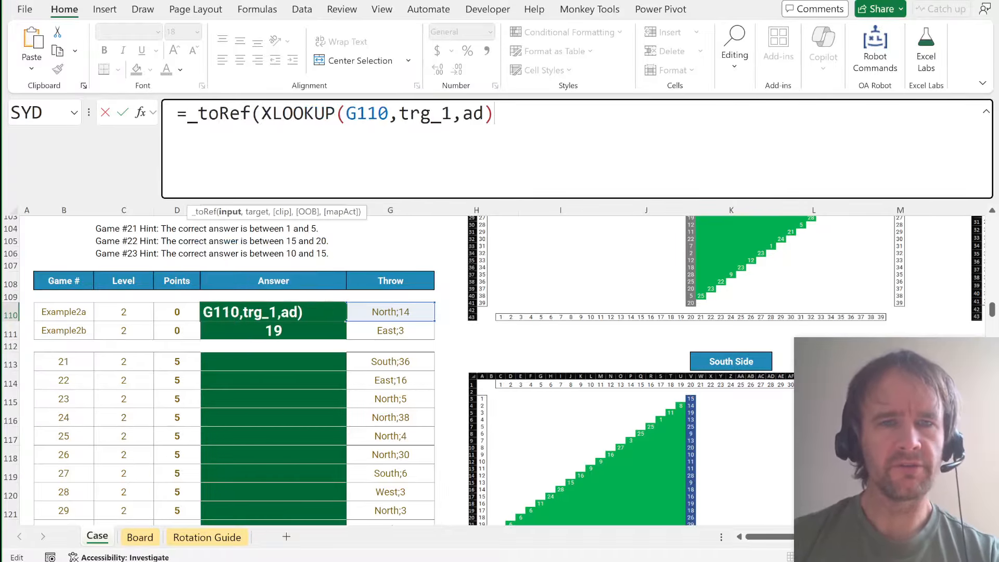
pyautogui.press('End')
pyautogui.write(',bd)')
pyautogui.press('Return')
pyautogui.press('Up')
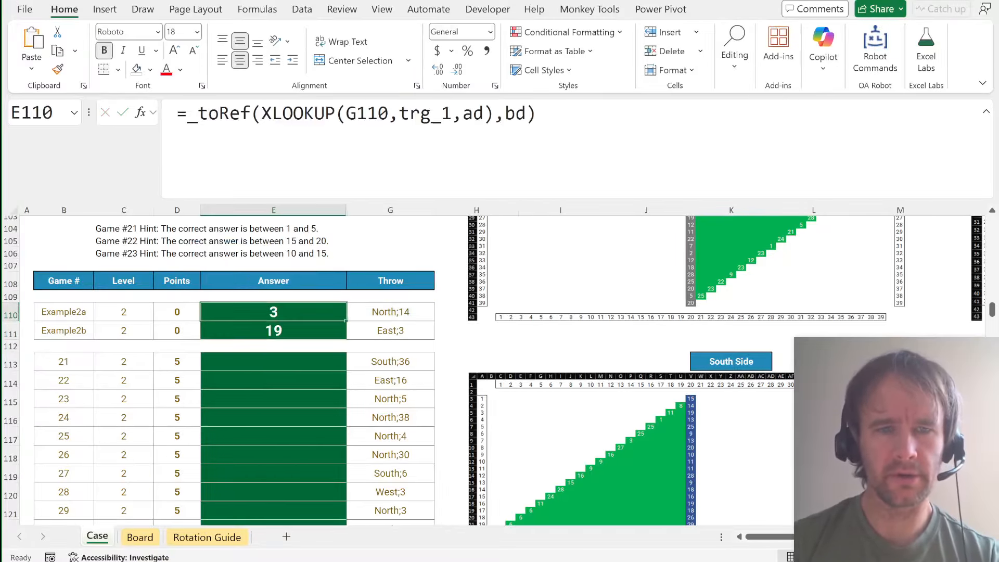
# Copy the E110 formula to Example2b in E111 and to the Level 2 answers in E113:E132.
pyautogui.press('Down')
pyautogui.write('=_toRef(XLOOKUP(G111,trg_1,ad),bd)')
pyautogui.press('Down')
pyautogui.press('Down')
pyautogui.press('Left')
pyautogui.hotkey('ctrl', 'shift', 'Down')
pyautogui.hotkey('shift', 'Right')
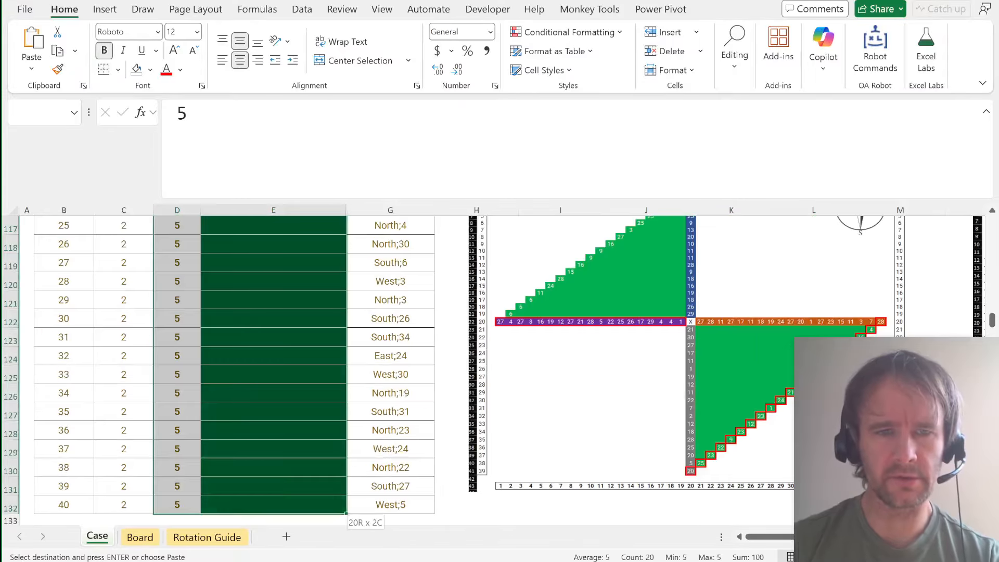
pyautogui.hotkey('shift', 'Tab')
pyautogui.hotkey('shift', 'Right')
pyautogui.hotkey('ctrl', 'v')
# In the Level 3 section, enter =XLOOKUP(G156:P156,trg_1,ad) in G155 above the Example3 throws.
pyautogui.scroll(-5, 292, 418)
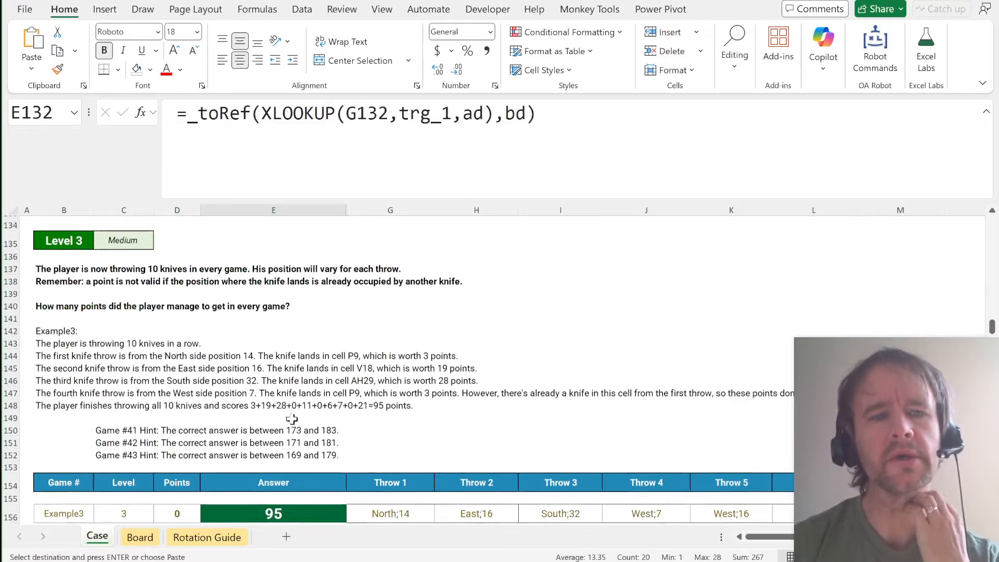
pyautogui.scroll(-1, 291, 418)
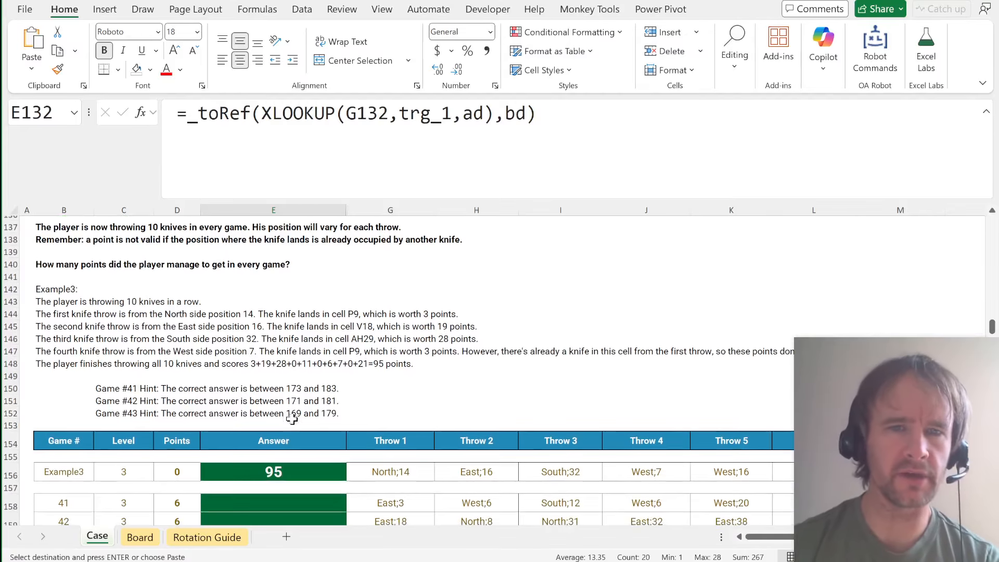
pyautogui.scroll(-1, 292, 419)
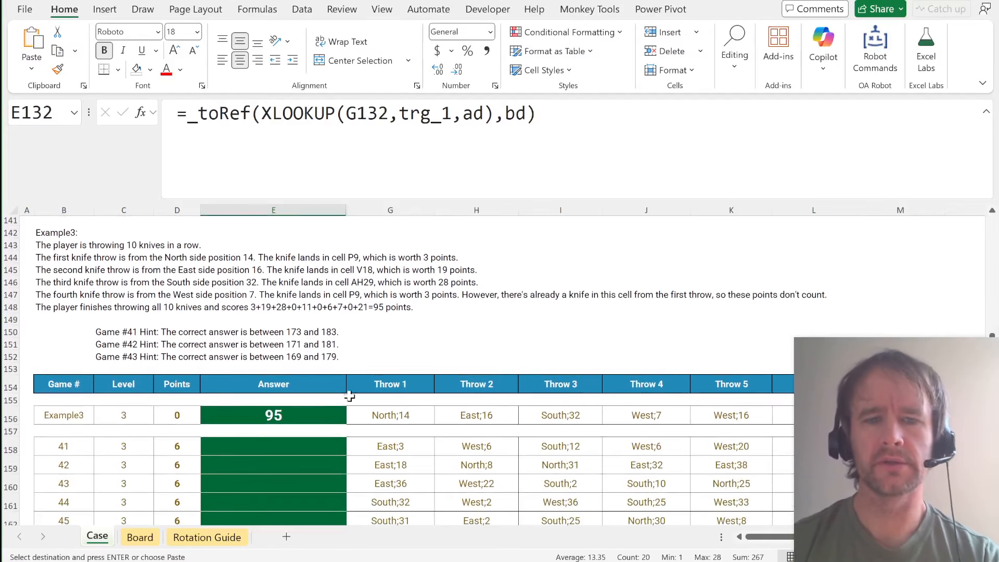
pyautogui.click(359, 400)
pyautogui.write('=xlookup(')
pyautogui.press('Down')
pyautogui.hotkey('ctrl', 'shift', 'Right')
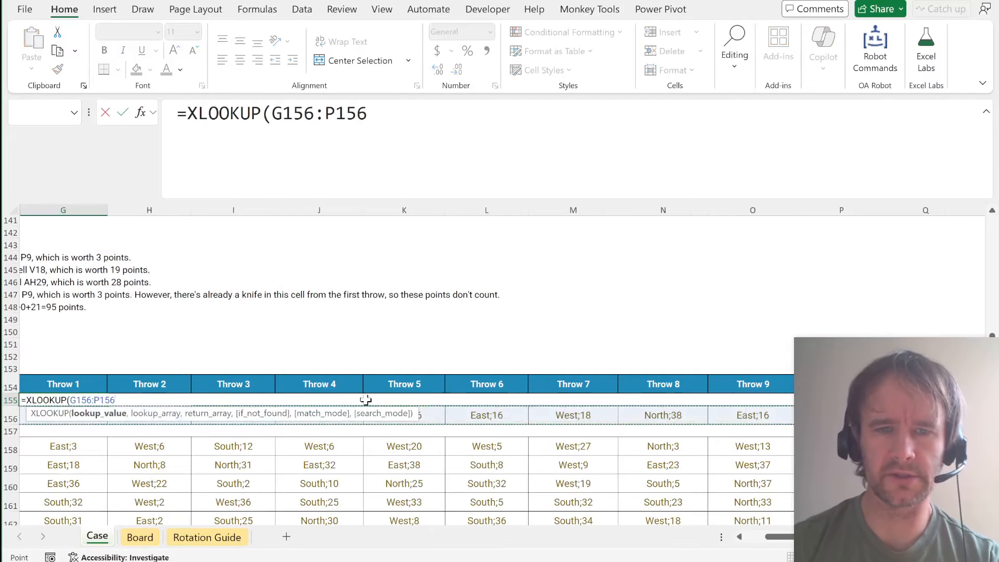
pyautogui.write(',trg')
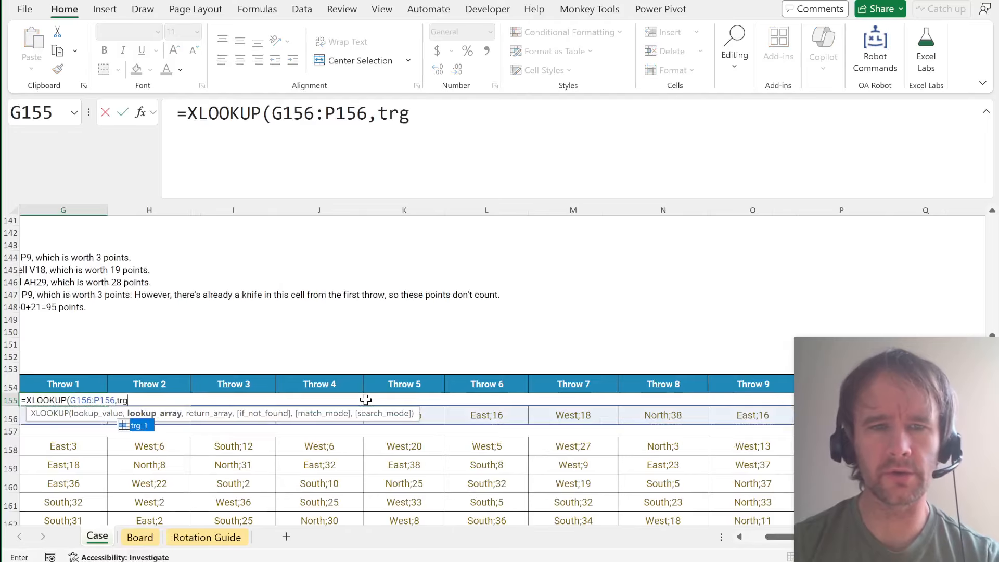
pyautogui.press('Tab')
pyautogui.write(',ad)')
pyautogui.press('Return')
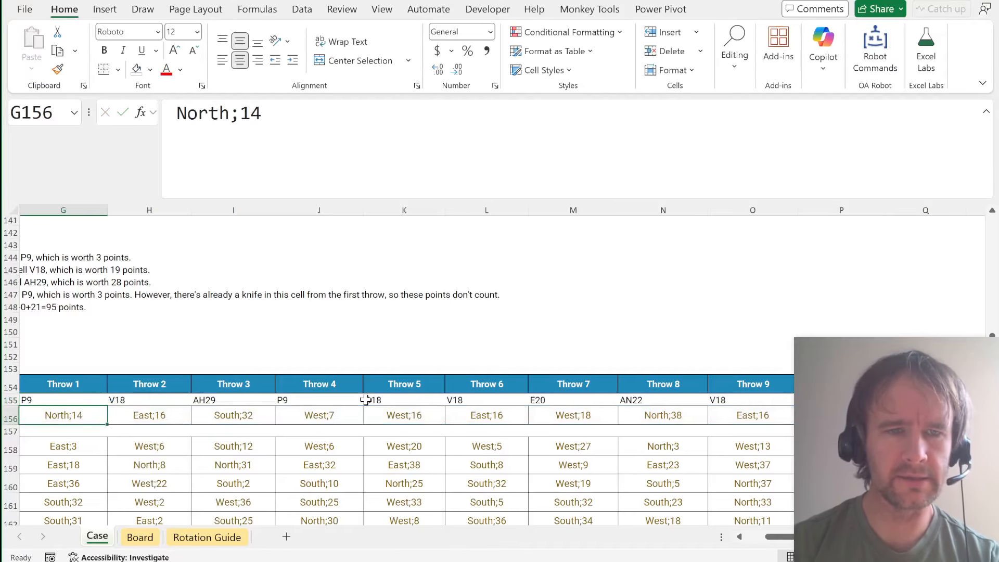
# Compare the Throw 1 and Throw 4 addresses in row 155 with the Example3 rule about already occupied cells.
pyautogui.press('Up')
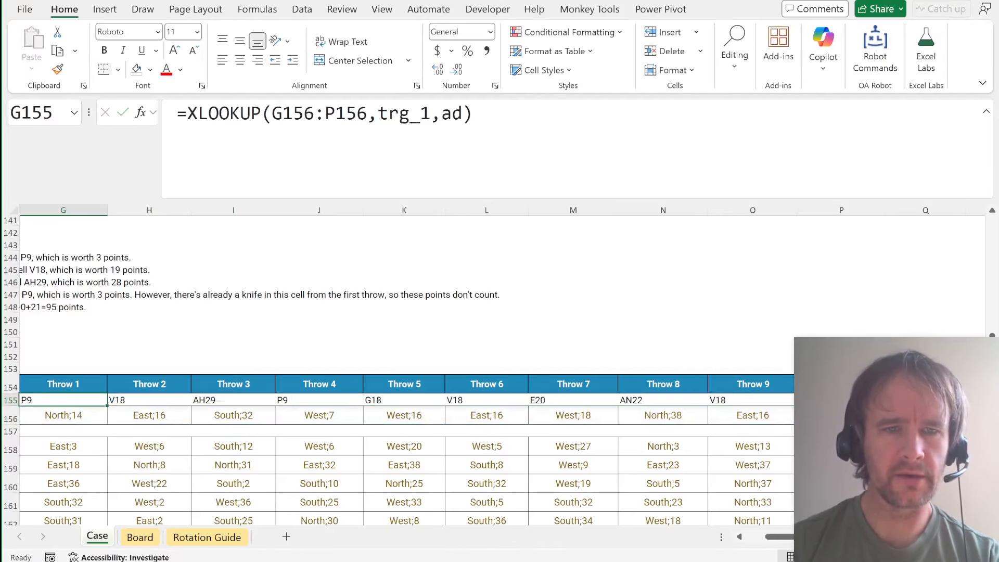
pyautogui.hscroll(-3, 190, 282)
pyautogui.scroll(3, 195, 286)
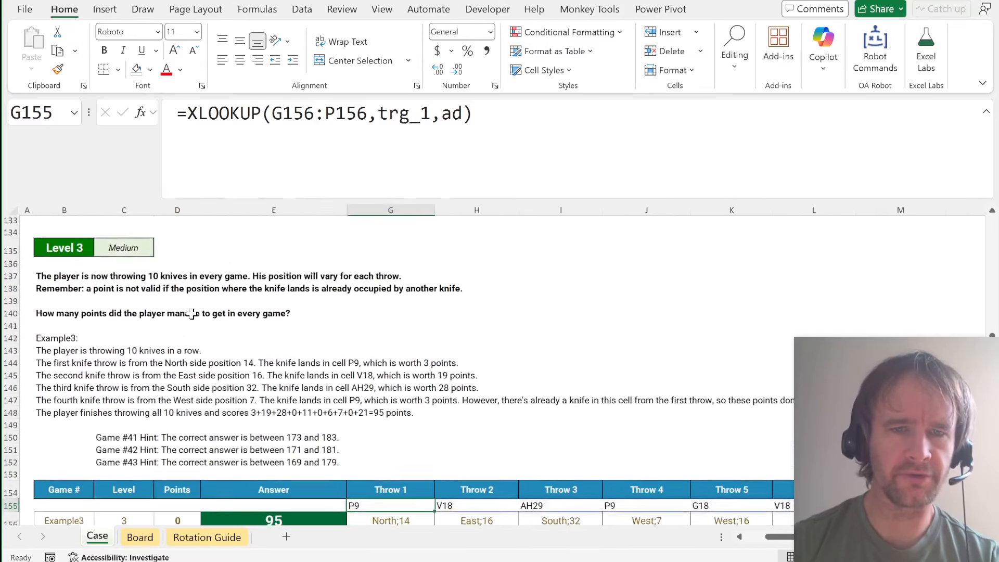
pyautogui.scroll(-1, 192, 313)
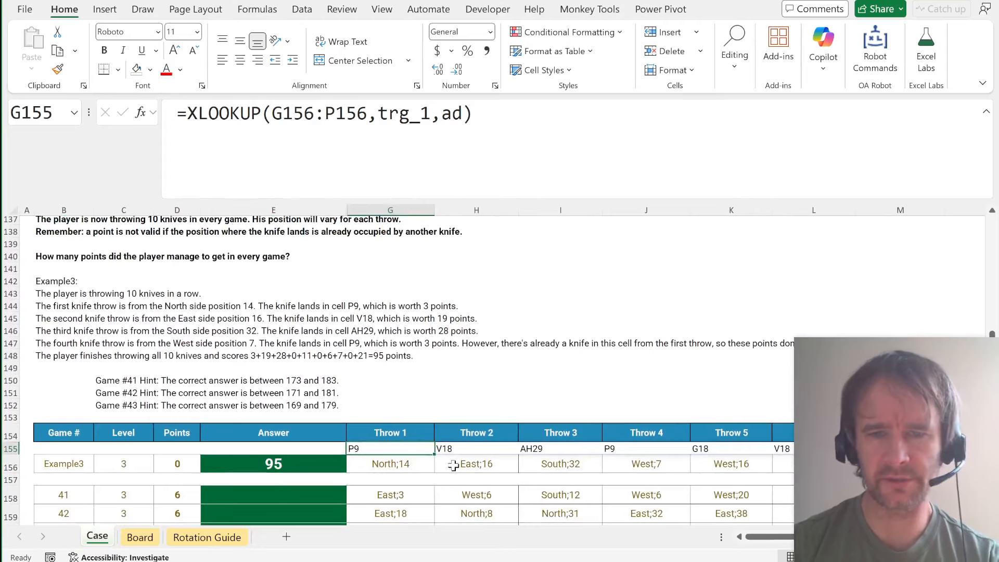
pyautogui.keyDown('ctrl'); pyautogui.click(621, 448); pyautogui.keyUp('ctrl')
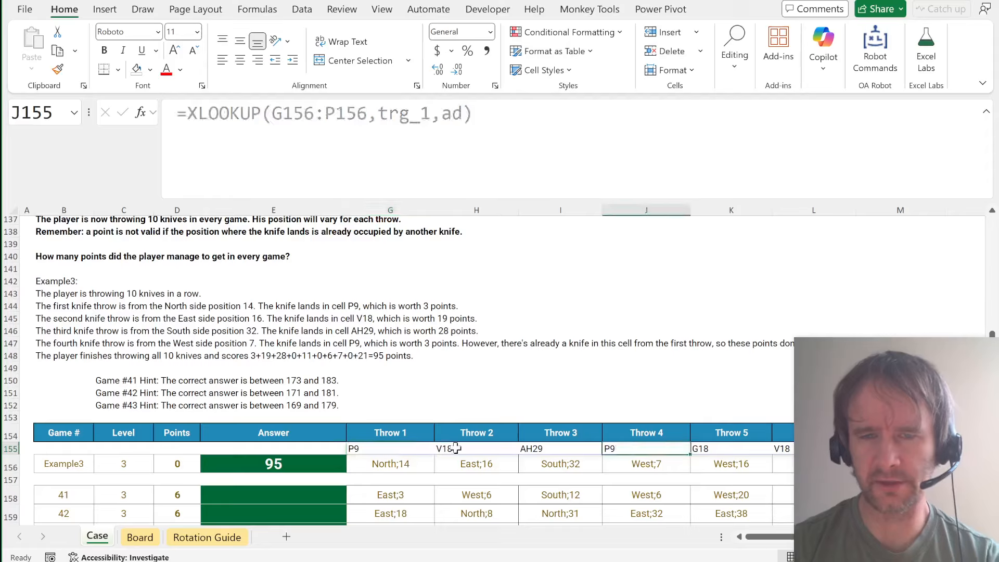
pyautogui.keyDown('ctrl'); pyautogui.click(390, 448); pyautogui.keyUp('ctrl')
pyautogui.click(393, 463)
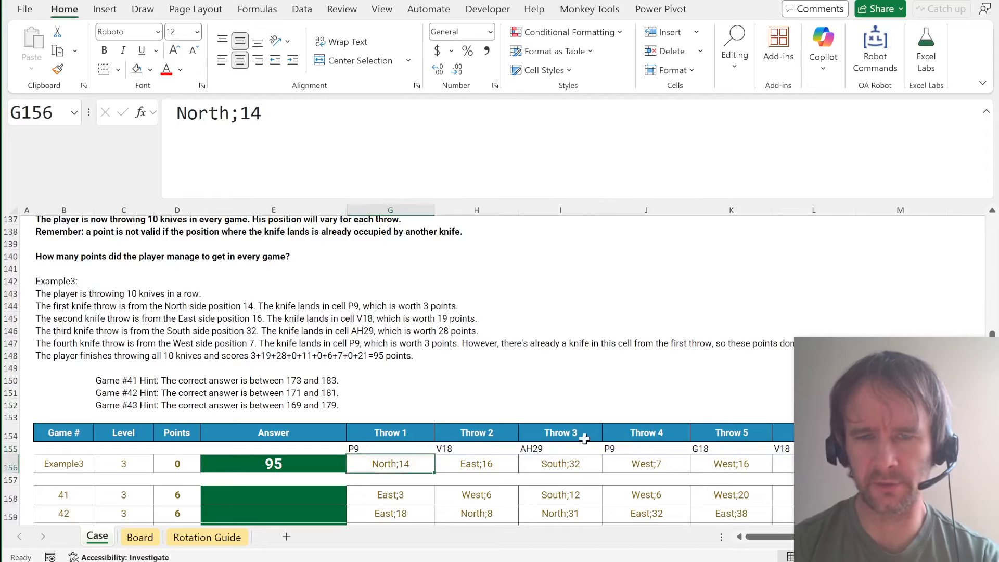
# Wrap the G155 lookup in a by-column UNIQUE, giving =UNIQUE(XLOOKUP(G156:P156,trg_1,ad),1).
pyautogui.click(651, 463)
pyautogui.click(390, 449)
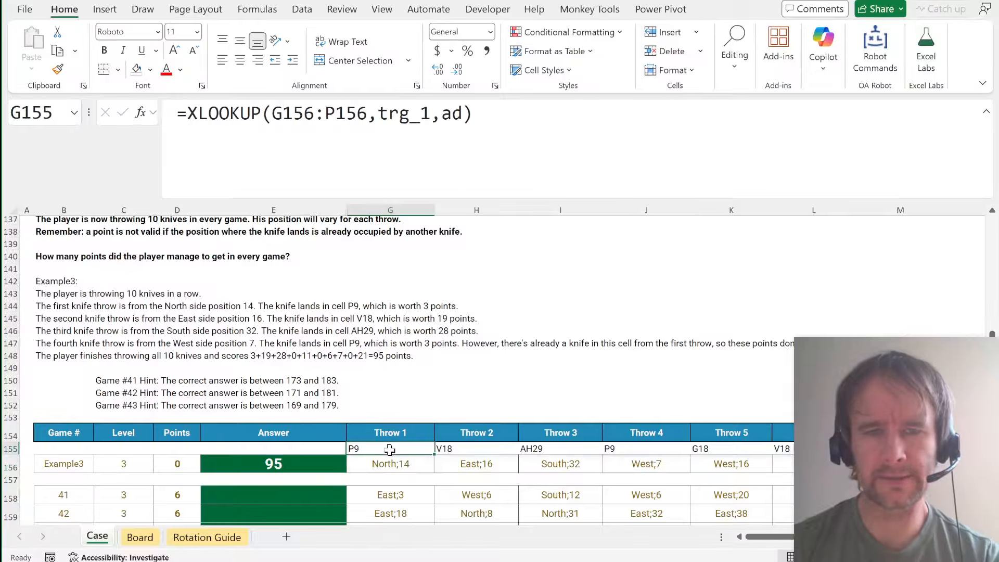
pyautogui.press('F2')
pyautogui.press('Home')
pyautogui.press('Right')
pyautogui.write('uniq')
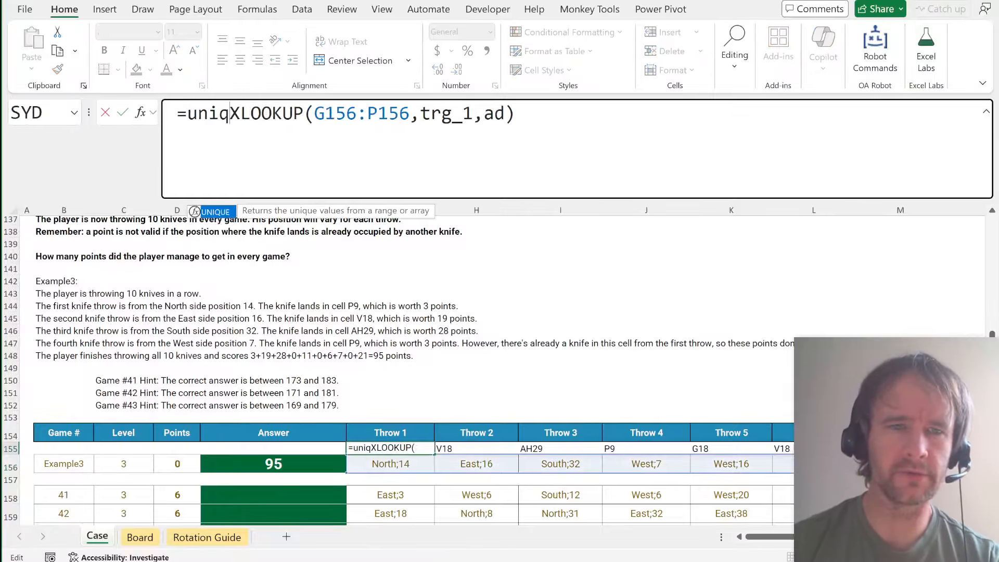
pyautogui.press('Tab')
pyautogui.press('End')
pyautogui.write(',')
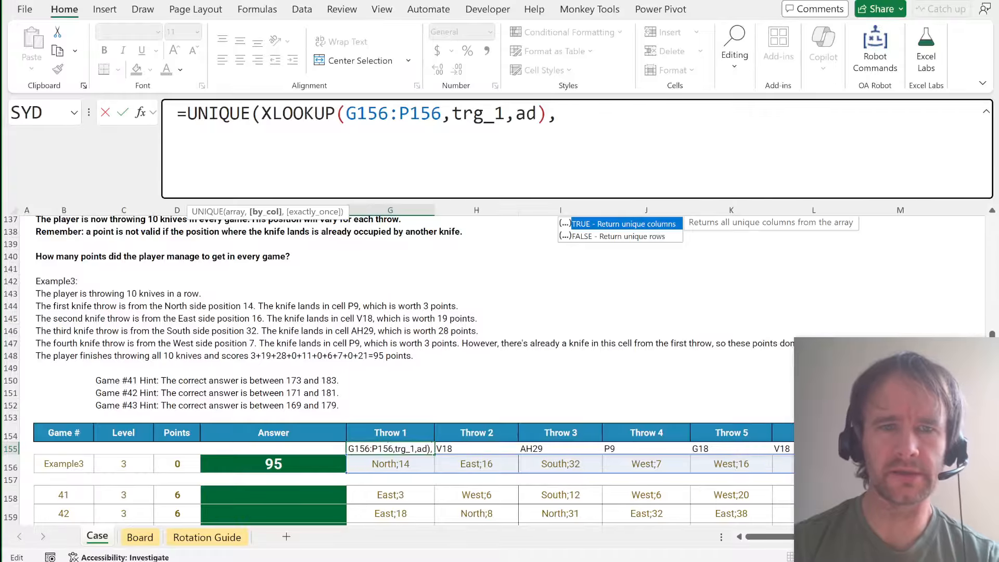
pyautogui.write('1)')
pyautogui.press('Return')
pyautogui.press('Up')
pyautogui.hotkey('ctrl', 'shift', 'Right')
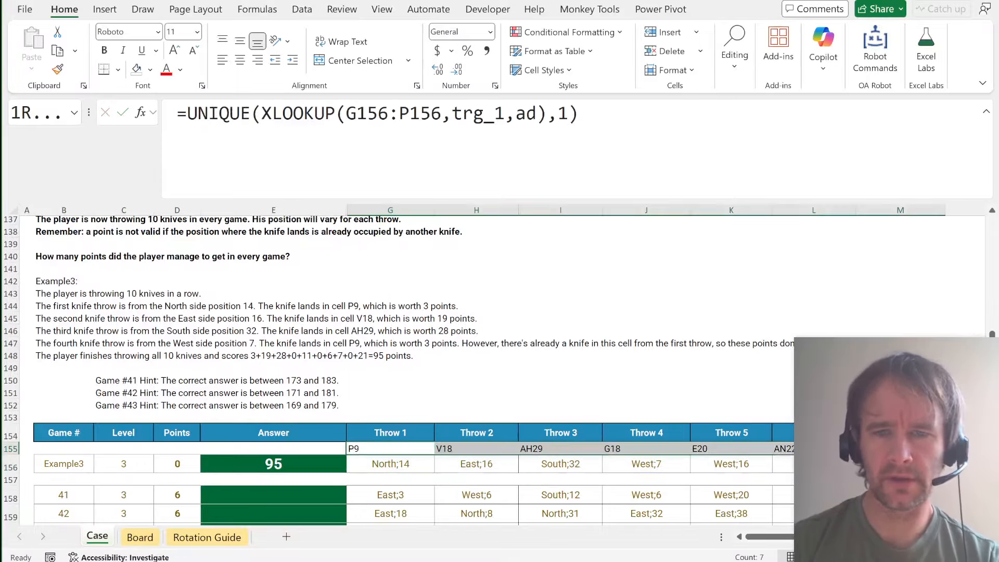
pyautogui.press('Left')
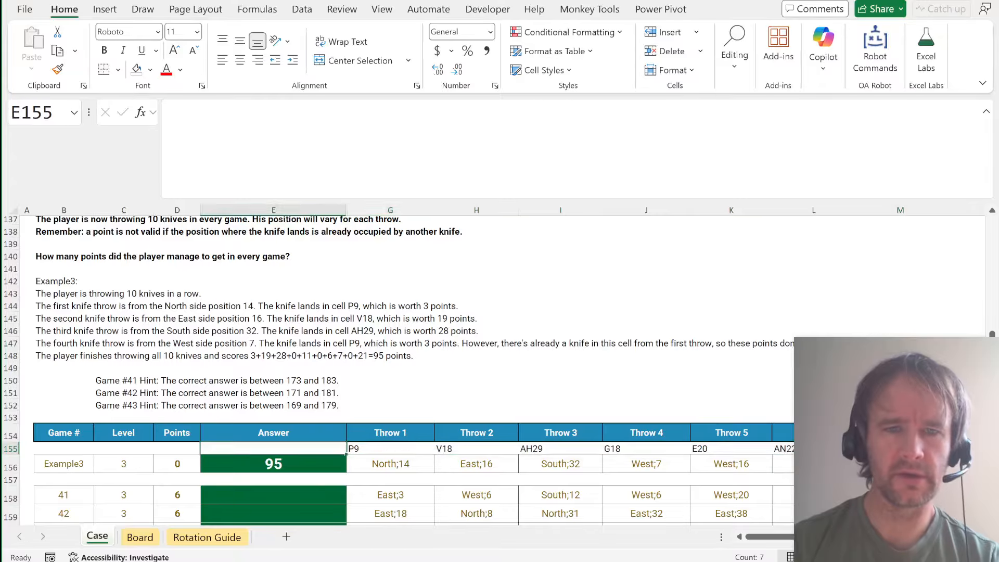
pyautogui.press('Right')
pyautogui.press('F2')
pyautogui.press('Home')
pyautogui.press('Right')
pyautogui.write('sun')
pyautogui.press('Tab')
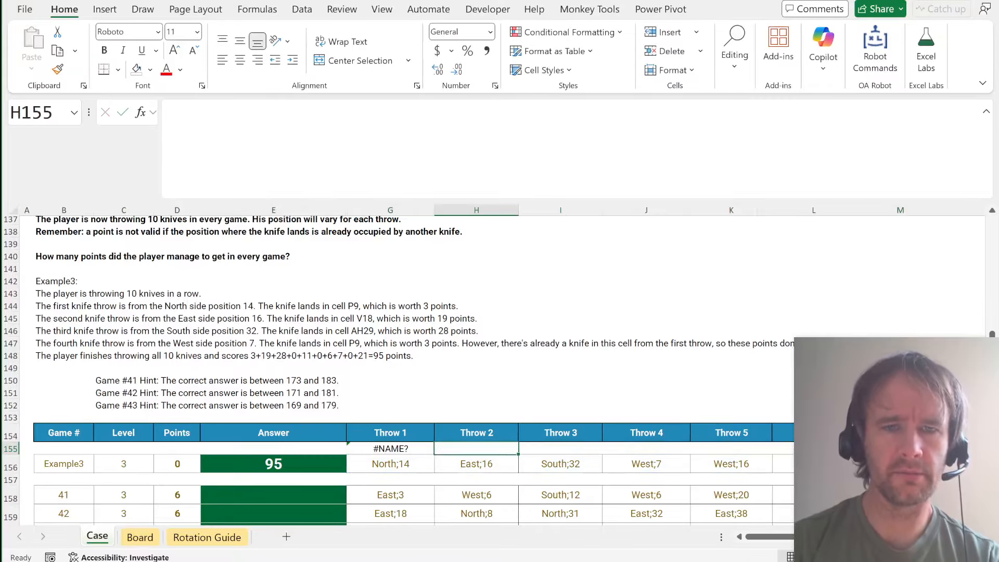
pyautogui.hotkey('ctrl', 'z')
# Total the unique cells' board values in G155 with =SUM(_toRef(UNIQUE(XLOOKUP(G156:P156,trg_1,ad),1),bd)).
pyautogui.press('F2')
pyautogui.press('Home')
pyautogui.press('Right')
pyautogui.write('su')
pyautogui.press('Tab')
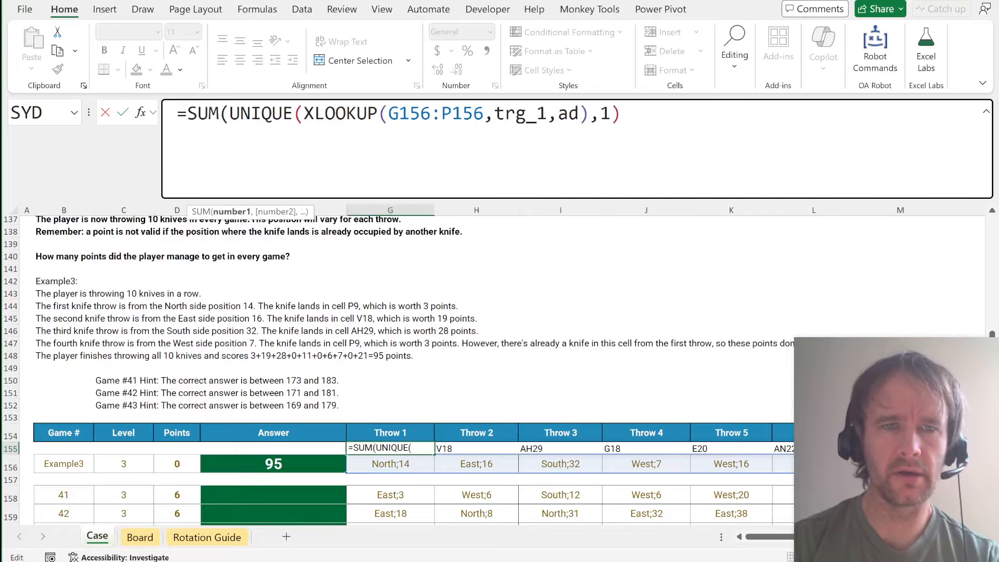
pyautogui.write('toref')
pyautogui.press('Tab')
pyautogui.press('End')
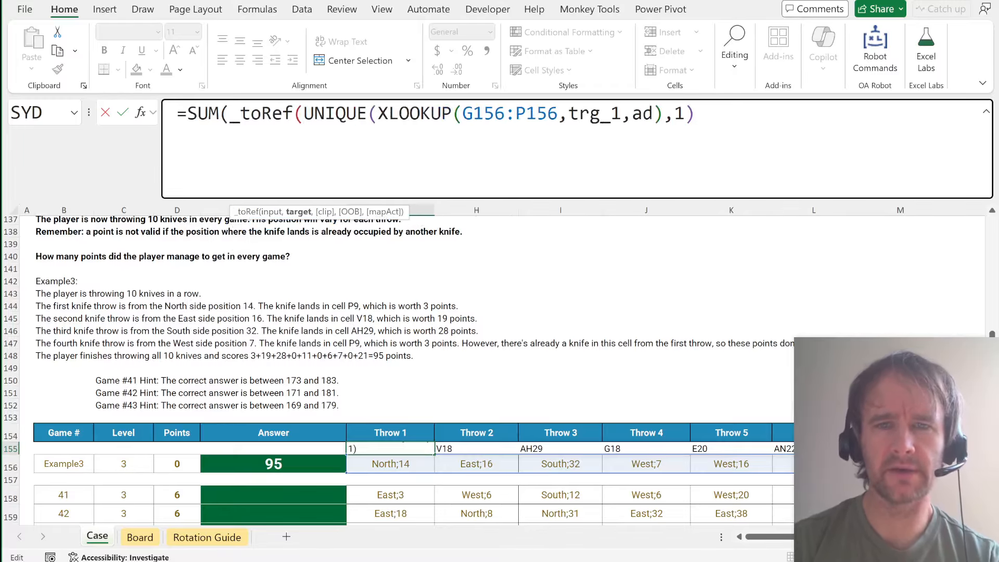
pyautogui.write(',bd))')
pyautogui.hotkey('ctrl', 'Return')
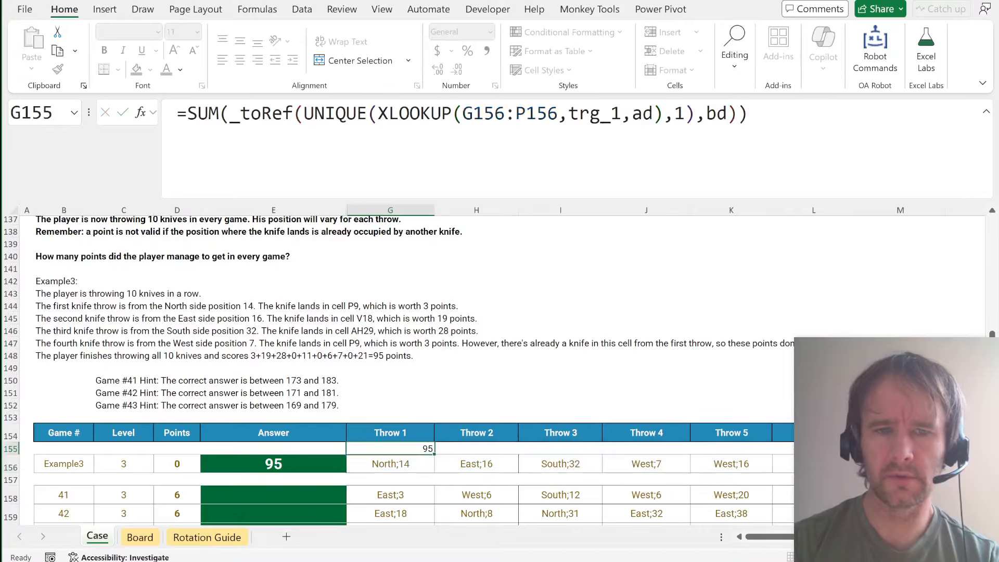
# Copy the G155 formula to the Level 3 answers for games 41 to 60 in E158:E177.
pyautogui.hotkey('ctrl', 'c')
pyautogui.press('Down')
pyautogui.press('Left')
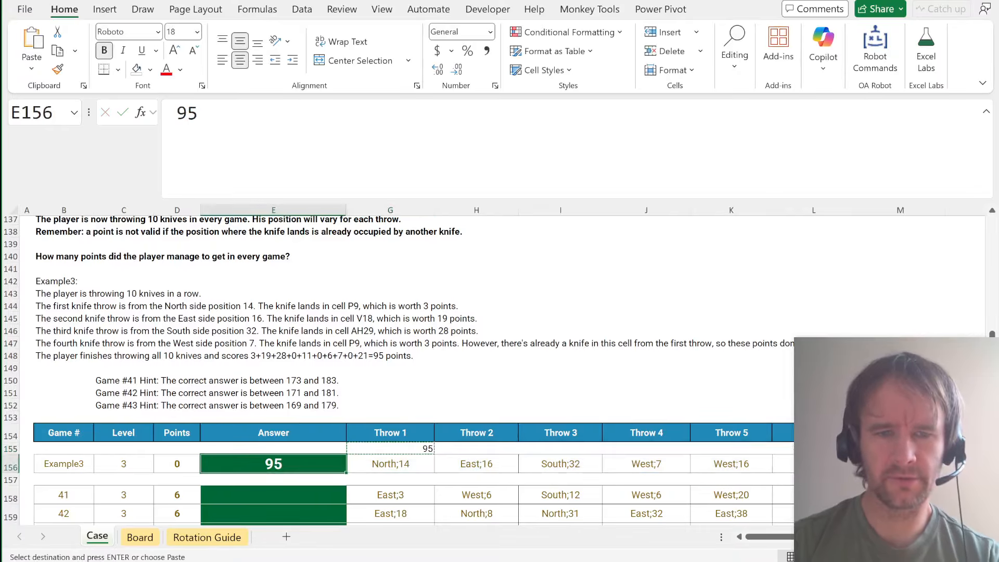
pyautogui.press('Down')
pyautogui.press('Down')
pyautogui.hotkey('ctrl', 'v')
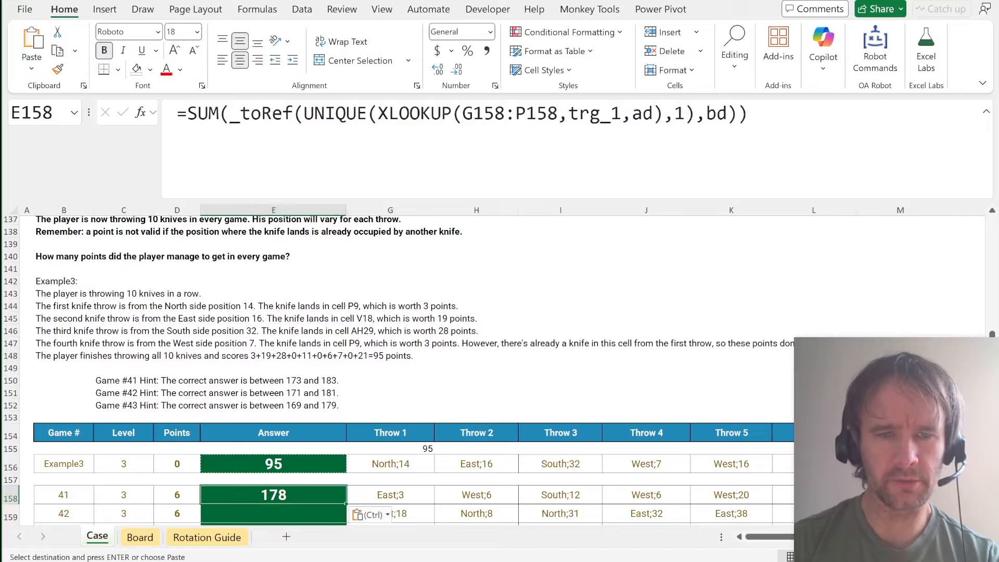
pyautogui.press('Left')
pyautogui.hotkey('ctrl', 'Down')
pyautogui.press('Right')
pyautogui.press('Return')
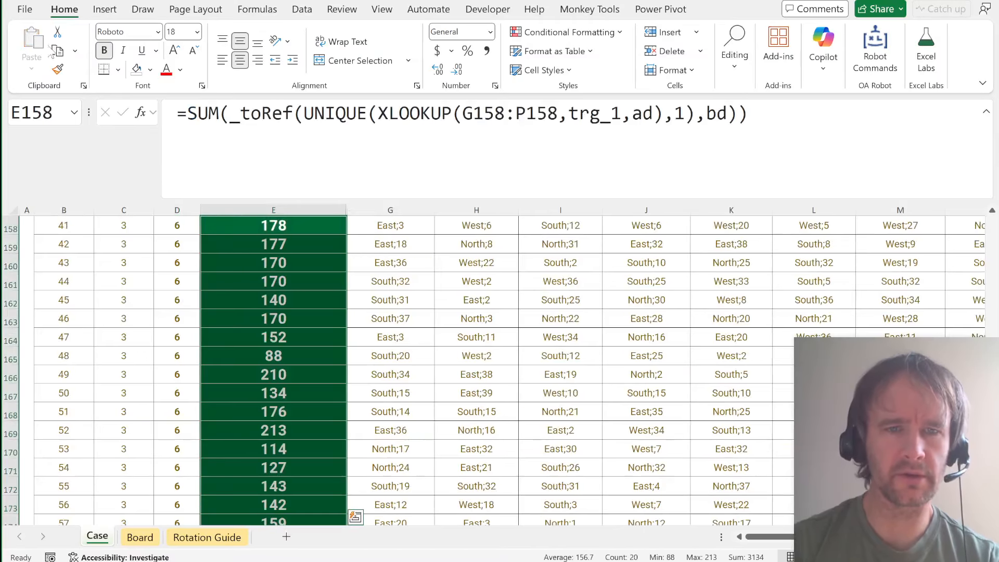
# Compare the answers for games 41, 42 and 43 with the Level 3 hints.
pyautogui.scroll(4, 253, 340)
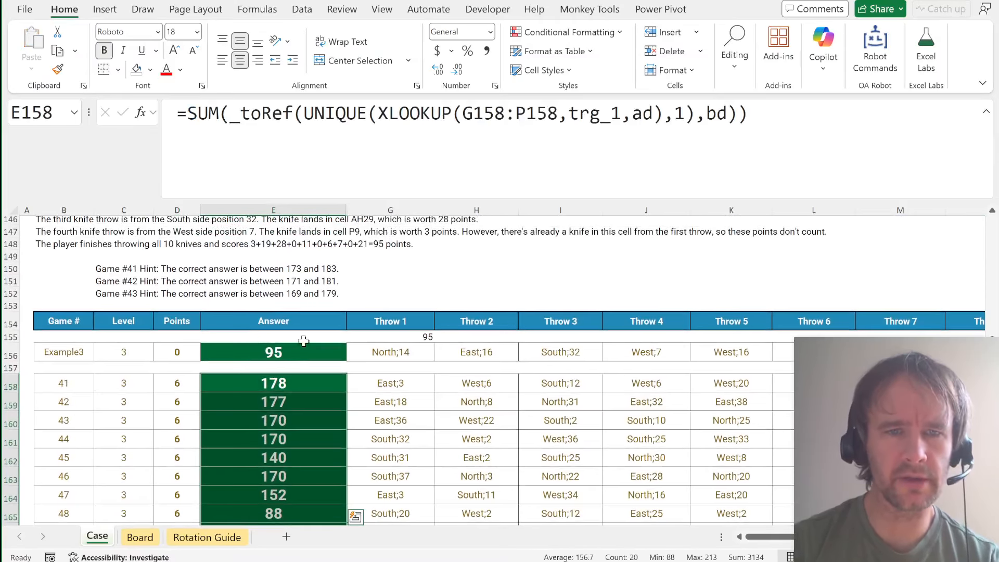
pyautogui.click(282, 380)
pyautogui.press('Down')
pyautogui.press('Down')
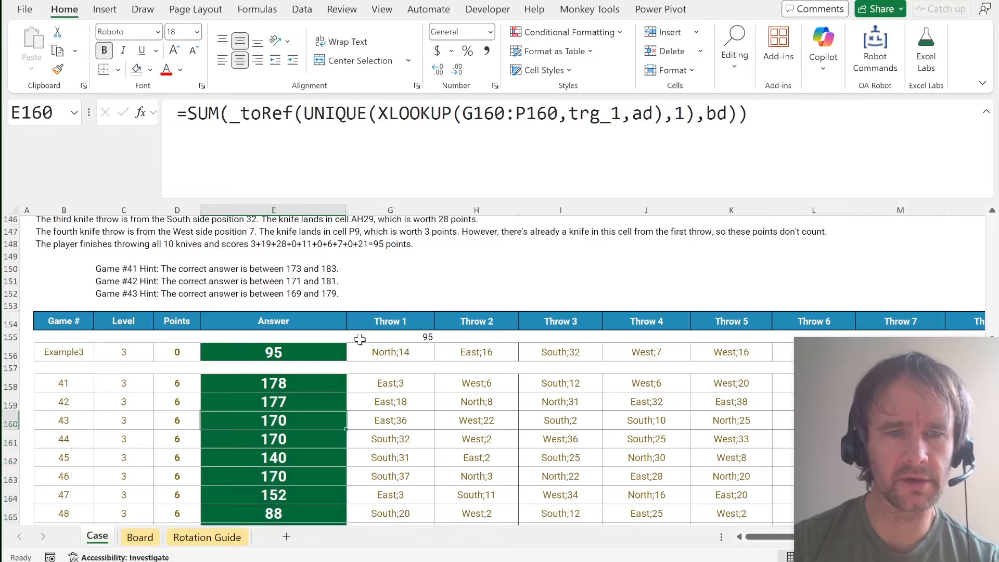
# Review the Level 2 answers and compare games 21 to 23 with their hints.
pyautogui.press('Up')
pyautogui.press('Up')
pyautogui.press('Up')
pyautogui.press('Up')
pyautogui.press('Up')
pyautogui.press('Up')
pyautogui.press('Up')
pyautogui.press('Up')
pyautogui.press('Up')
pyautogui.press('Up')
pyautogui.press('Up')
pyautogui.press('Up')
pyautogui.press('Up')
pyautogui.press('Up')
pyautogui.press('Up')
pyautogui.press('Up')
pyautogui.press('Up')
pyautogui.press('Up')
pyautogui.press('Up')
pyautogui.press('Up')
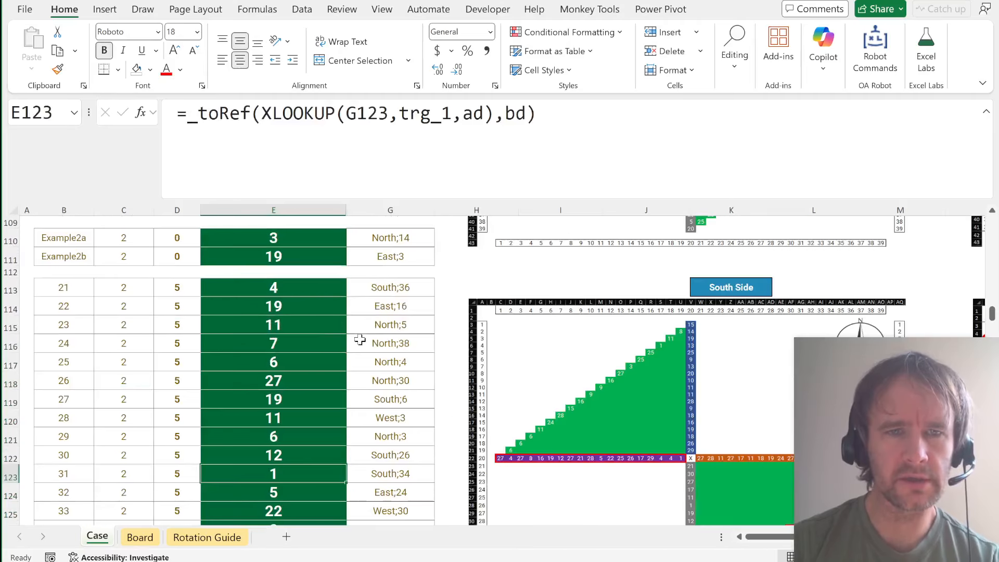
pyautogui.press('Up')
pyautogui.press('Up')
pyautogui.press('Up')
pyautogui.press('Up')
pyautogui.press('Up')
pyautogui.press('Up')
pyautogui.press('Up')
pyautogui.press('Up')
pyautogui.press('Up')
pyautogui.press('Up')
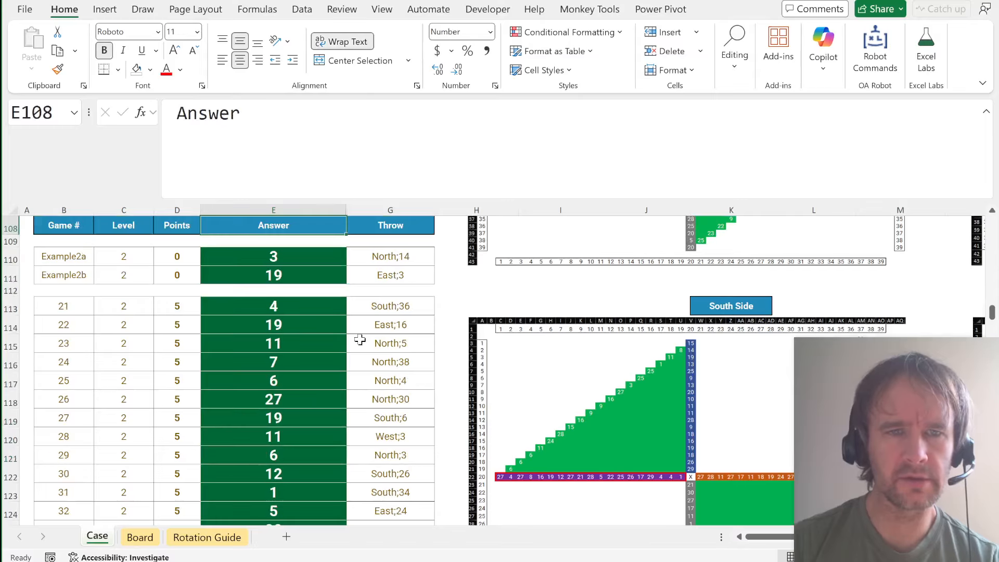
pyautogui.press('Down')
pyautogui.press('Down')
pyautogui.press('Down')
pyautogui.press('Down')
pyautogui.press('Down')
pyautogui.press('Down')
pyautogui.press('Down')
pyautogui.press('Down')
pyautogui.press('Down')
pyautogui.press('Down')
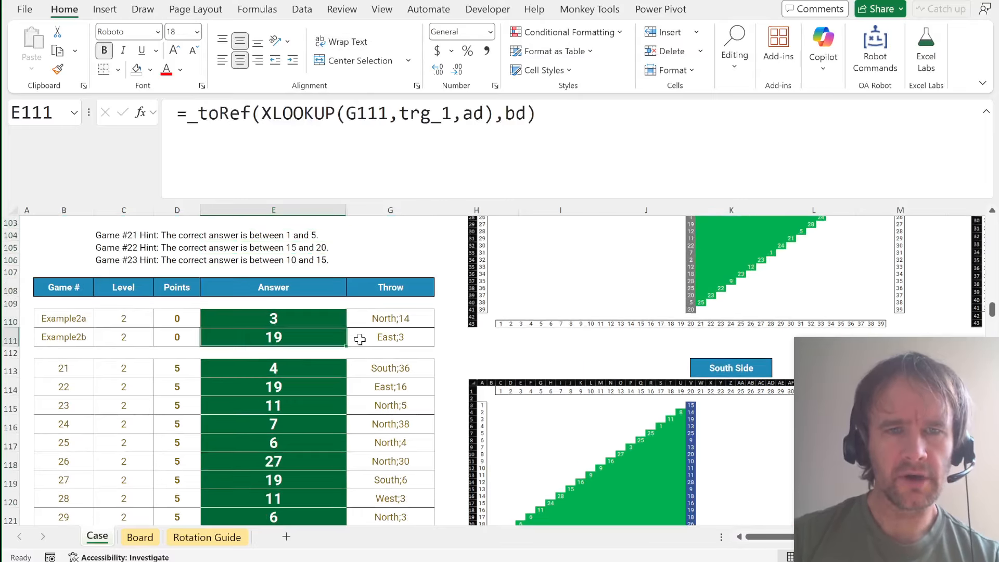
# Go to the Level 4 section and read its two-player rules, Example4 and the game hints.
pyautogui.press('Down')
pyautogui.press('Down')
pyautogui.press('Down')
pyautogui.press('Down')
pyautogui.press('Down')
pyautogui.press('Down')
pyautogui.press('Down')
pyautogui.press('Down')
pyautogui.press('Down')
pyautogui.press('Down')
pyautogui.press('Down')
pyautogui.press('Down')
pyautogui.press('Down')
pyautogui.press('Down')
pyautogui.press('Down')
pyautogui.press('Down')
pyautogui.press('Down')
pyautogui.press('Down')
pyautogui.press('Down')
pyautogui.press('Down')
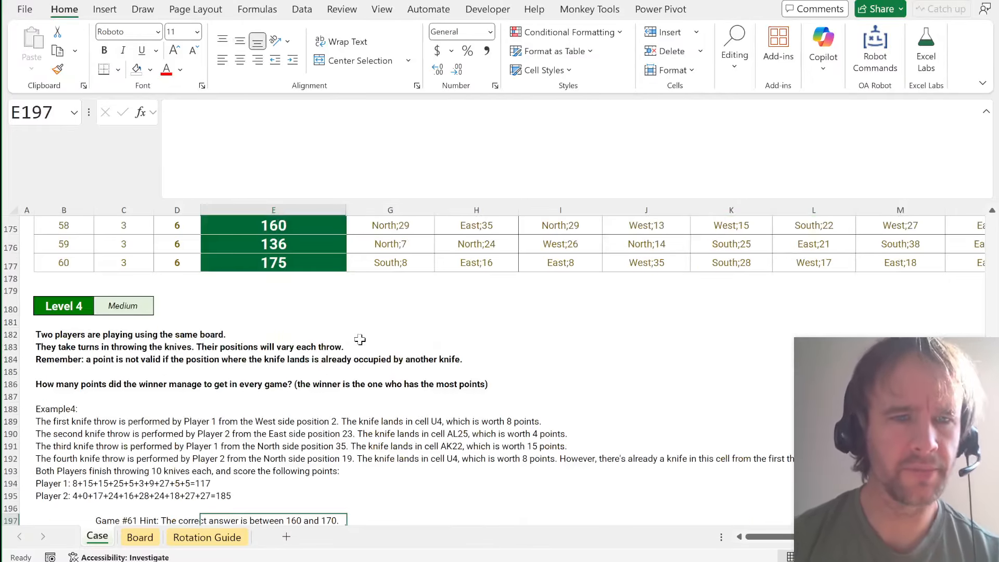
pyautogui.scroll(-2, 360, 339)
pyautogui.scroll(-1, 360, 339)
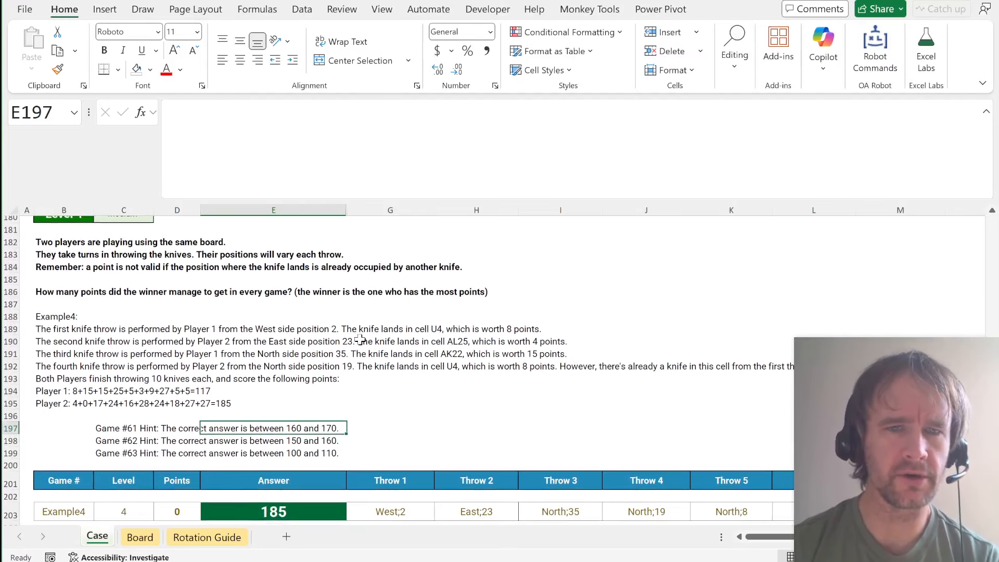
pyautogui.scroll(-1, 360, 340)
# In the Level 4 section, enter =XLOOKUP(G203:Z203,trg_1,ad) in G199 to return the Example4 throw addresses.
pyautogui.click(396, 422)
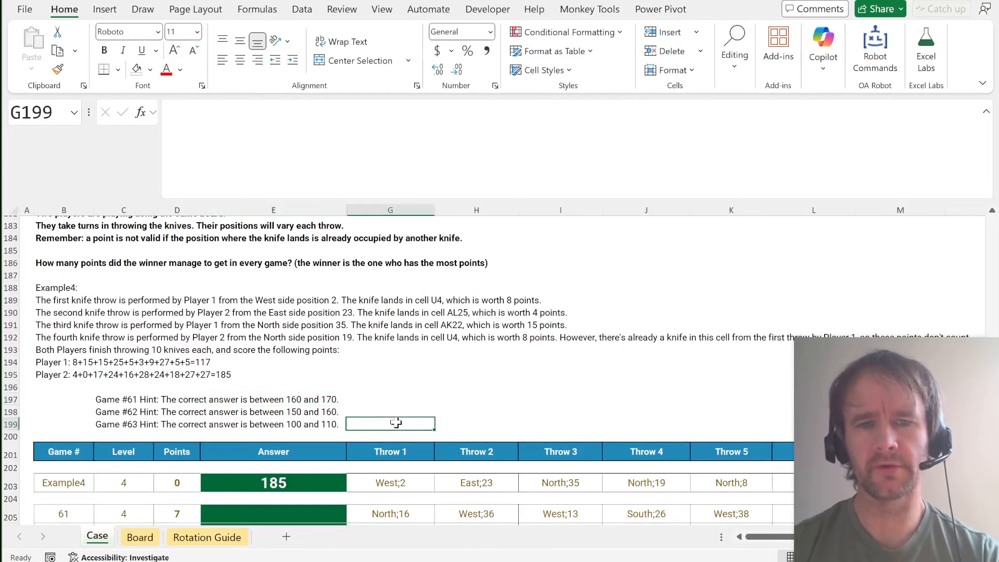
pyautogui.write('=xlookup(')
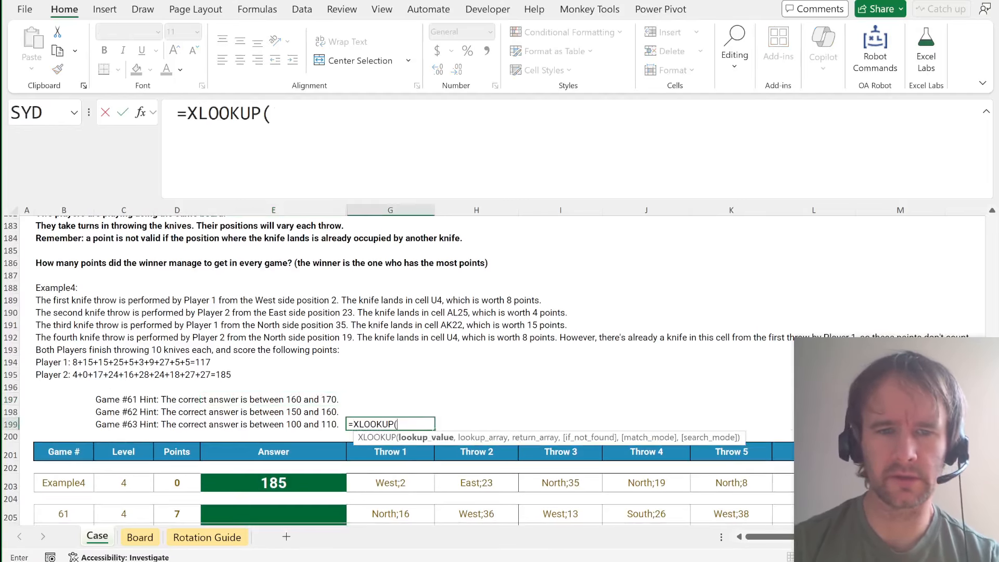
pyautogui.press('Down')
pyautogui.press('Down')
pyautogui.press('Down')
pyautogui.press('Down')
pyautogui.hotkey('ctrl', 'shift', 'Right')
pyautogui.write(',')
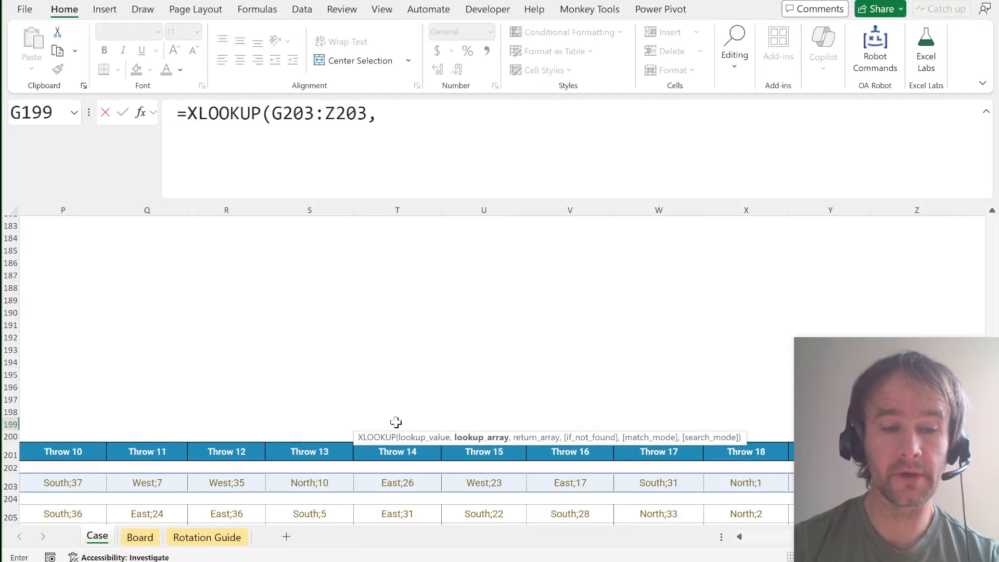
pyautogui.write('trg_1,ad)')
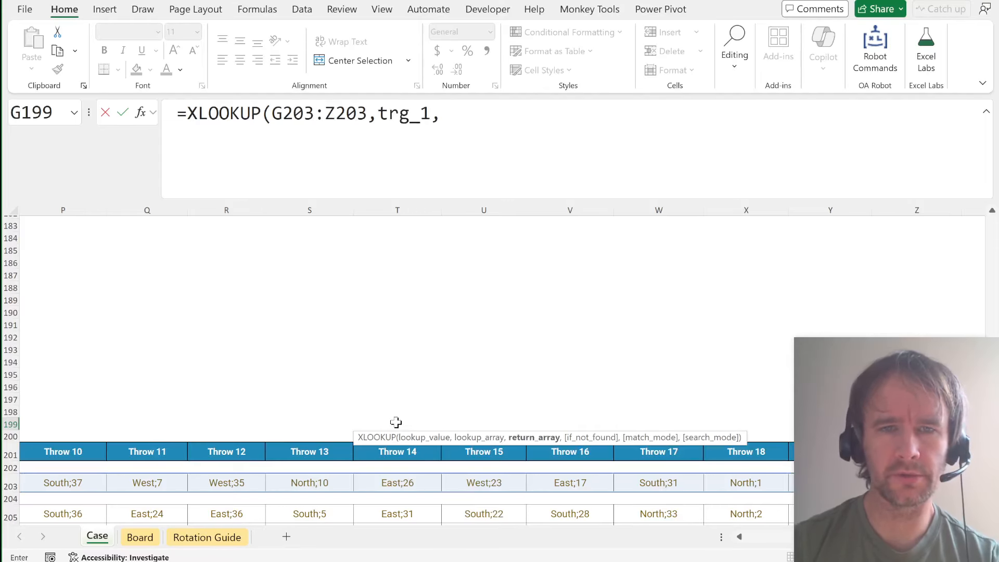
pyautogui.press('Return')
pyautogui.press('Left')
pyautogui.press('Left')
pyautogui.press('Left')
pyautogui.press('Up')
pyautogui.press('Right')
pyautogui.press('Right')
pyautogui.press('Right')
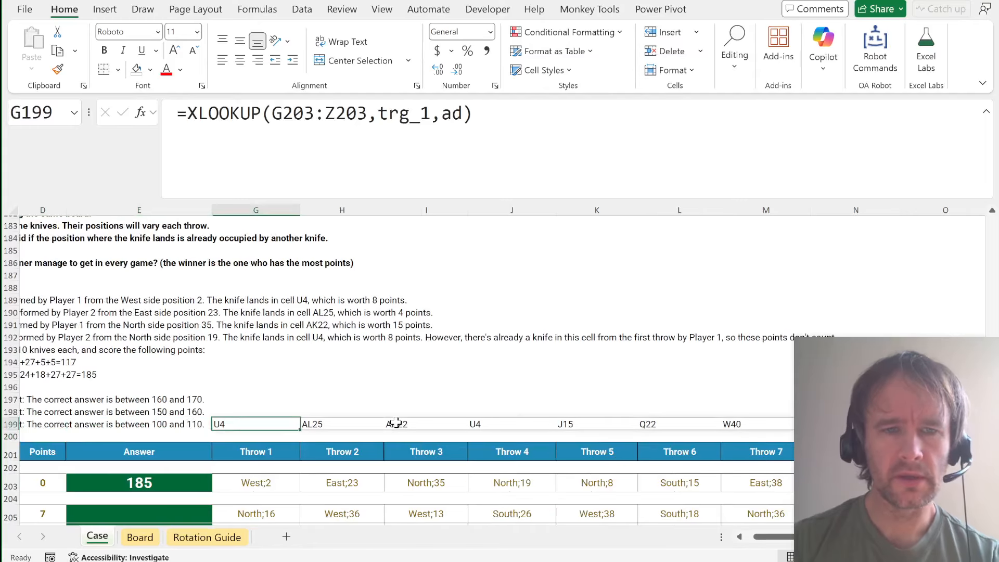
# Enter =XMATCH(G199#,G199#) in G200 to find each address's first occurrence, and check the Throw 4 match.
pyautogui.press('Down')
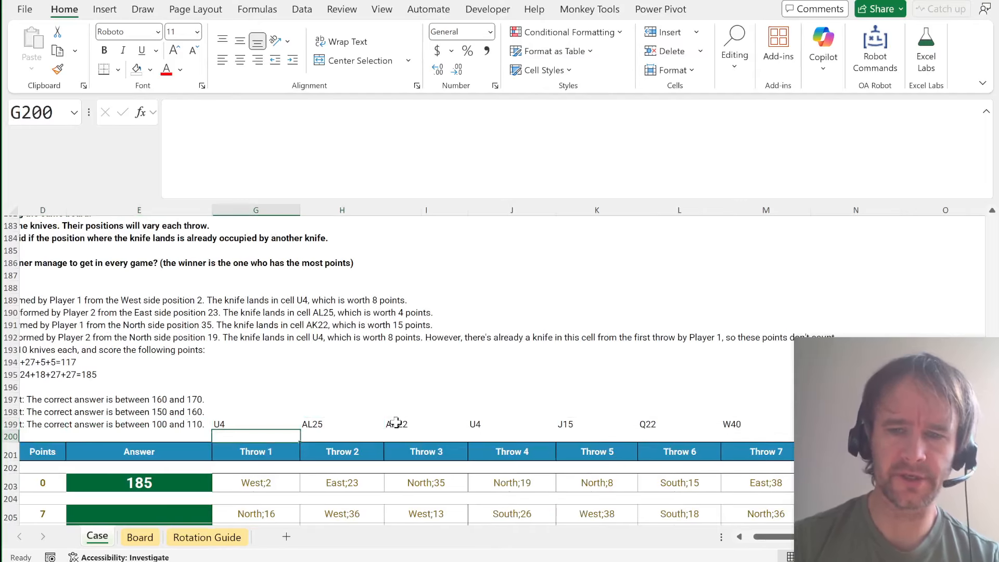
pyautogui.write('=xm')
pyautogui.press('Tab')
pyautogui.press('Up')
pyautogui.write('#,')
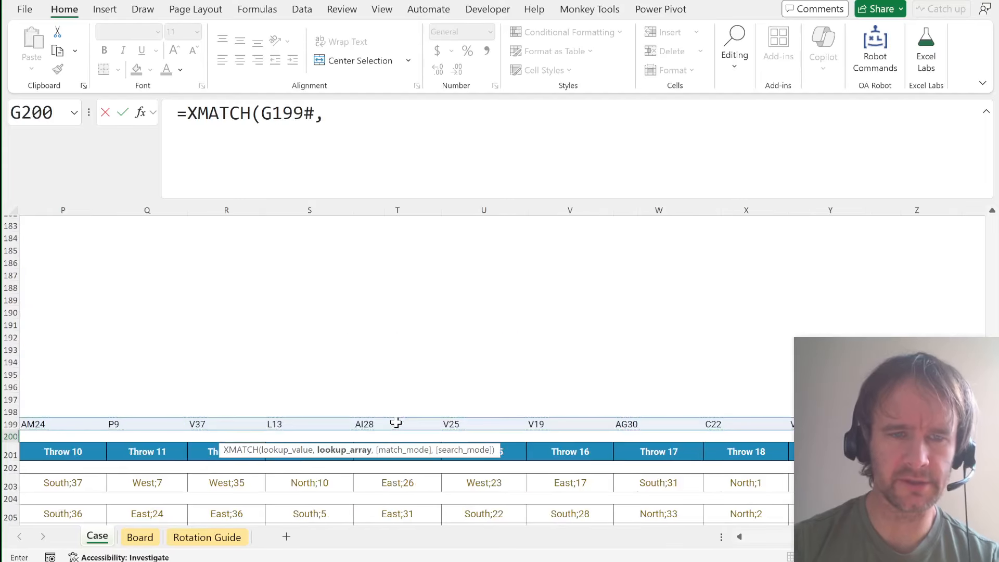
pyautogui.press('Up')
pyautogui.write('#')
pyautogui.write(')')
pyautogui.hotkey('ctrl', 'Return')
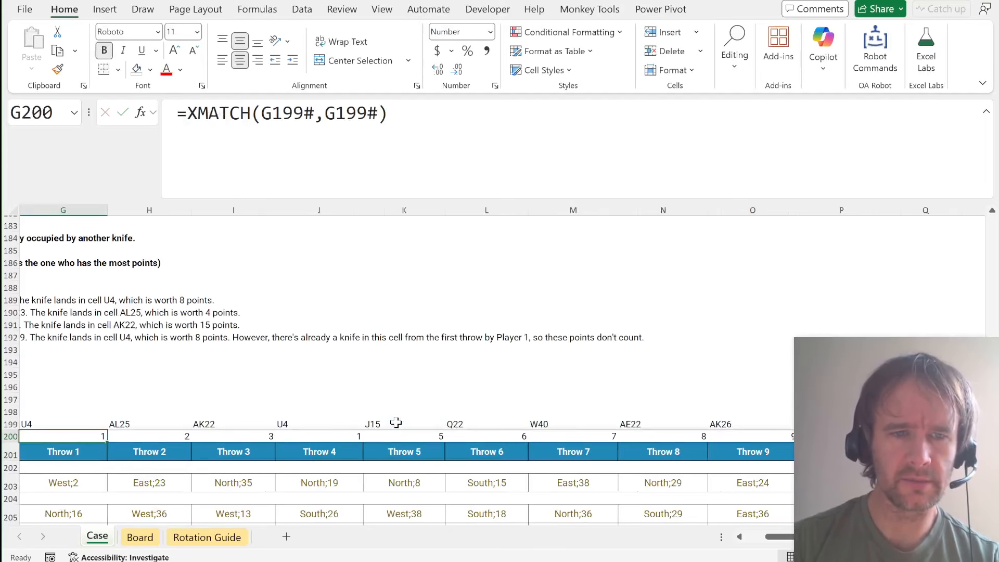
pyautogui.press('Right')
pyautogui.press('Right')
pyautogui.press('Right')
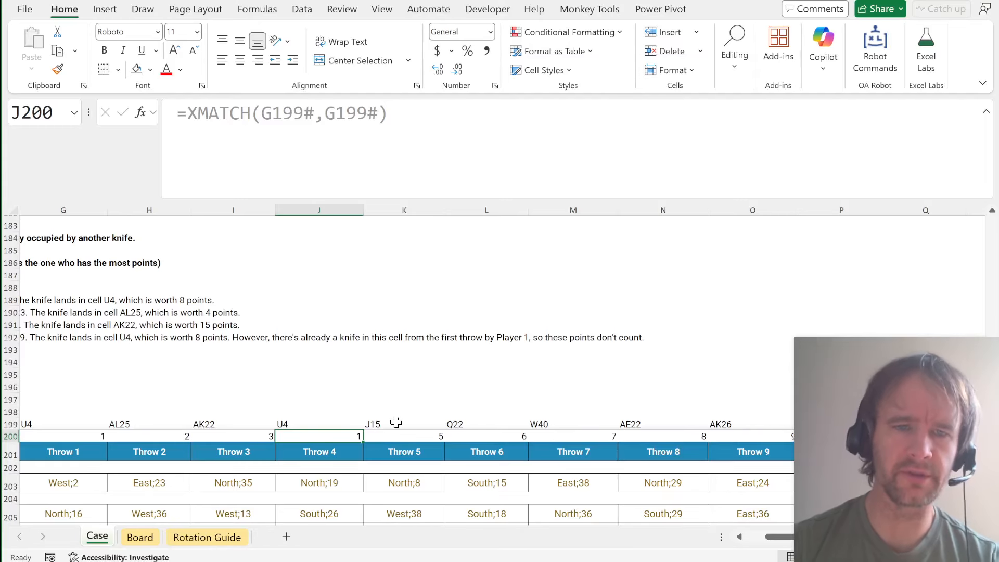
pyautogui.hotkey('ctrl', 'a')
pyautogui.hotkey('ctrl', 'a')
pyautogui.click(315, 448)
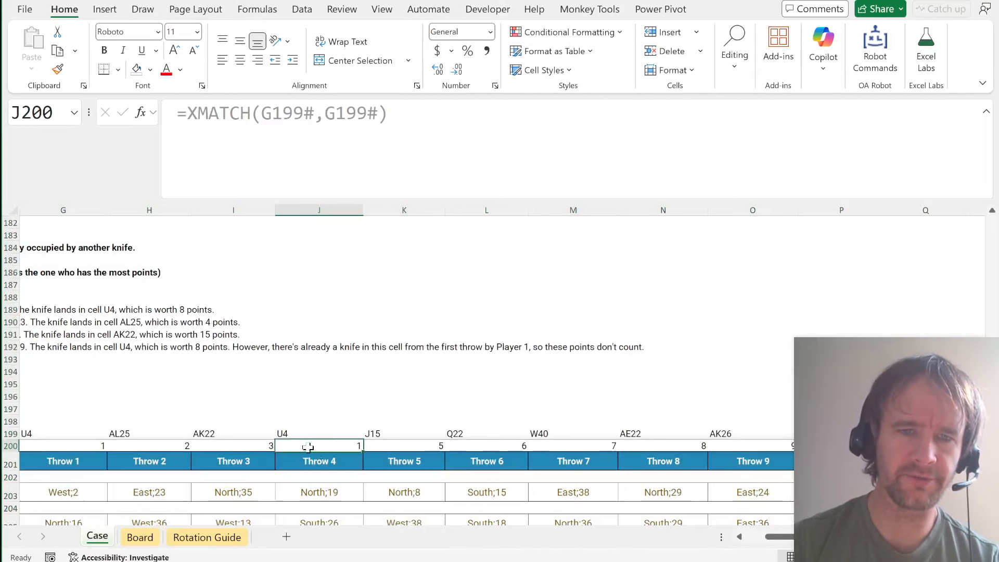
# Extend the G200 formula to =XMATCH(G199#,G199#)=SEQUENCE(,20) to flag first-time landings, and check the flags across the throws.
pyautogui.press('Left')
pyautogui.press('Left')
pyautogui.press('Left')
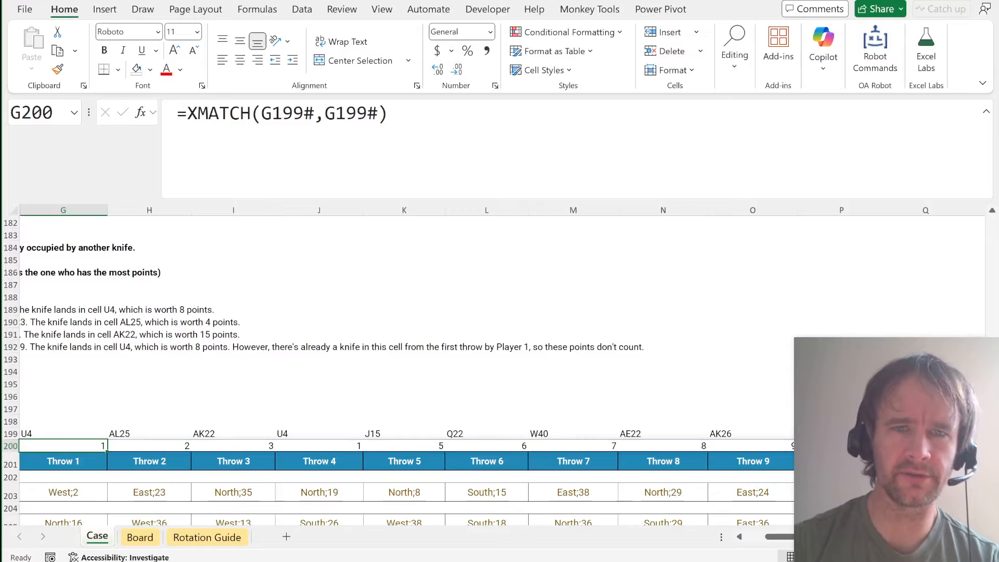
pyautogui.press('F2')
pyautogui.write('=SEQUENCE(')
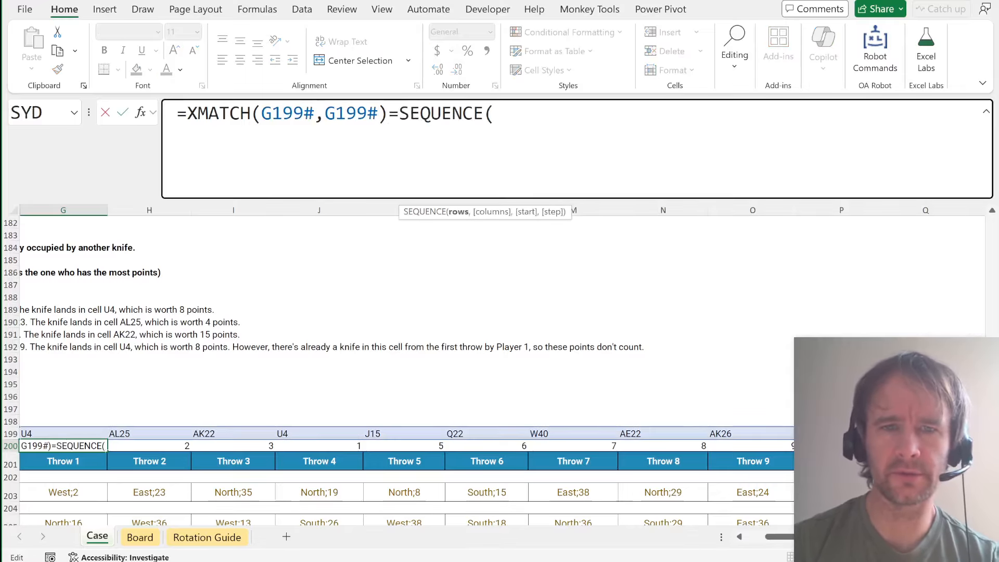
pyautogui.write(',')
pyautogui.hscroll(3, 641, 284)
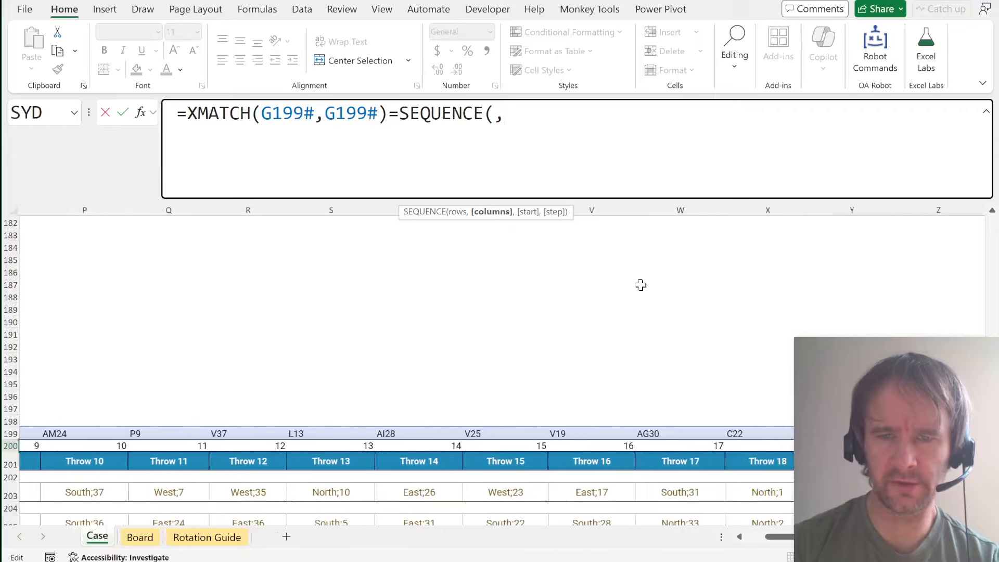
pyautogui.hscroll(-5, 640, 285)
pyautogui.write('20)')
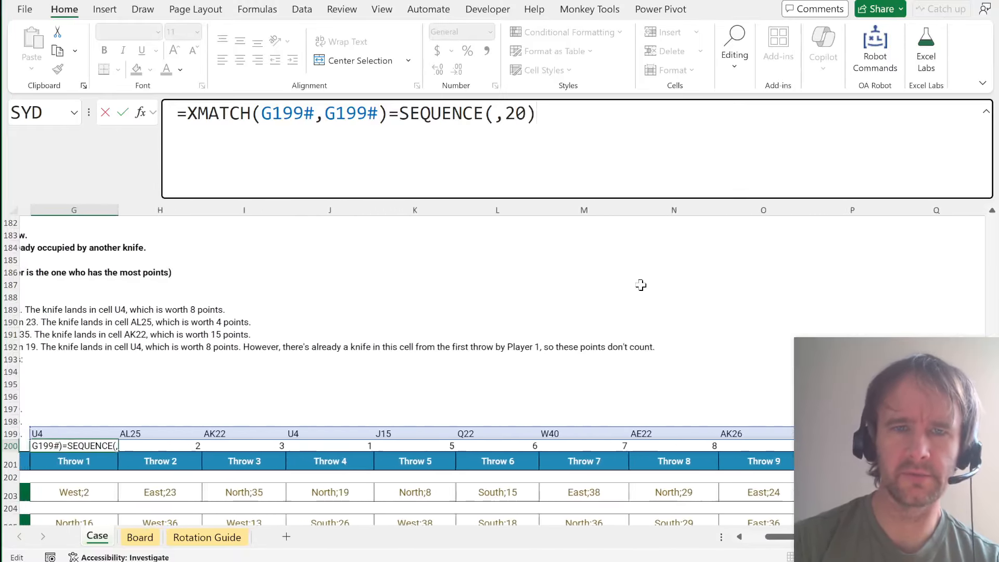
pyautogui.press('Return')
pyautogui.press('Up')
pyautogui.press('Right')
pyautogui.press('Right')
pyautogui.press('Right')
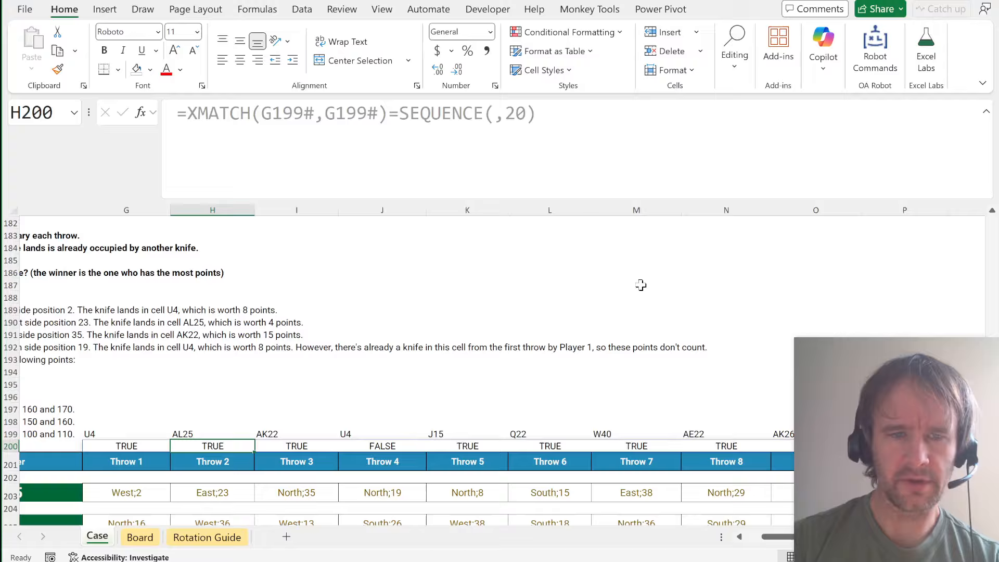
pyautogui.press('Left')
pyautogui.press('Left')
pyautogui.press('Left')
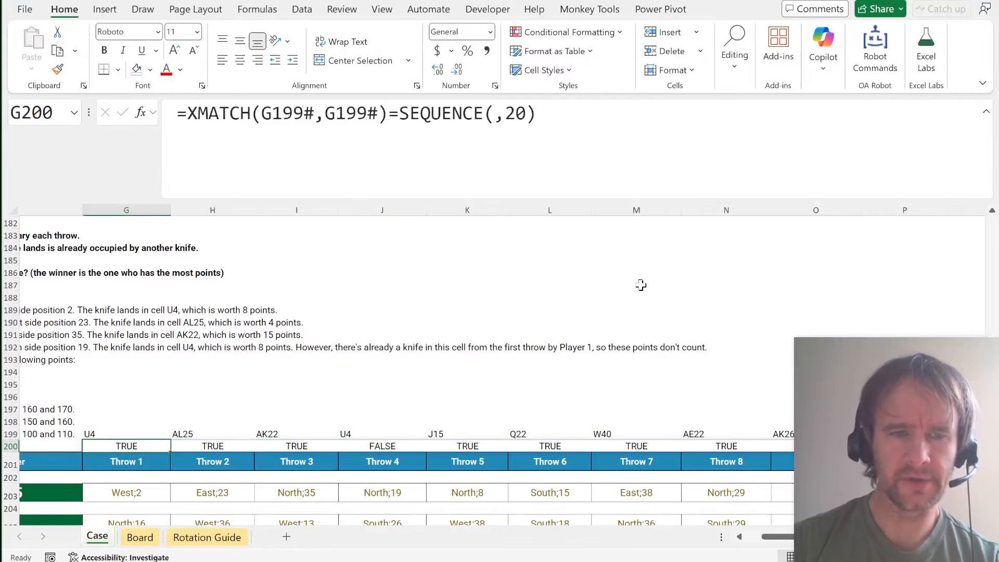
# Wrap the G199 lookup in a LET function that names XLOOKUP(G203:Z203,trg_1,ad) as ads.
pyautogui.hscroll(-3, 381, 368)
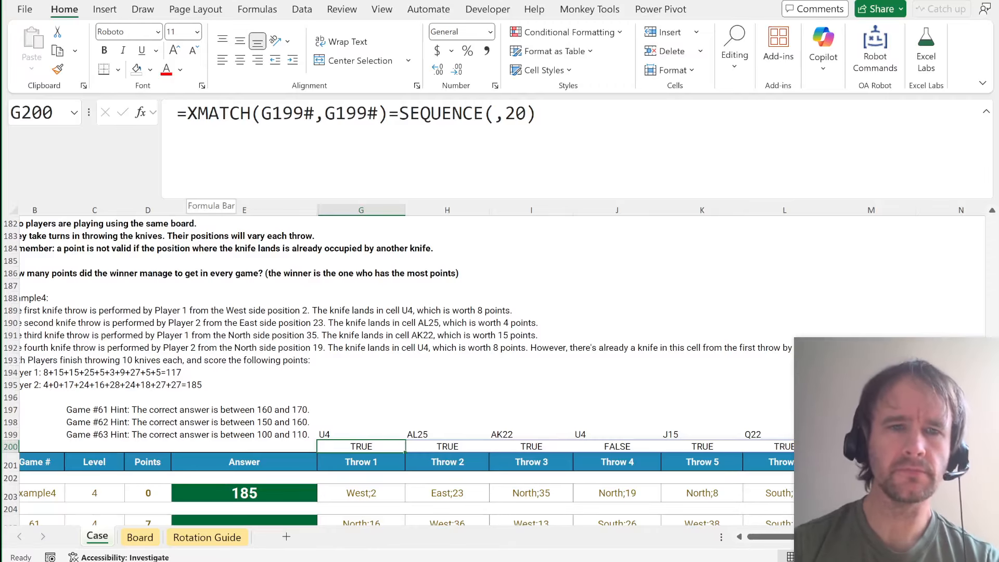
pyautogui.click(361, 434)
pyautogui.click(187, 113)
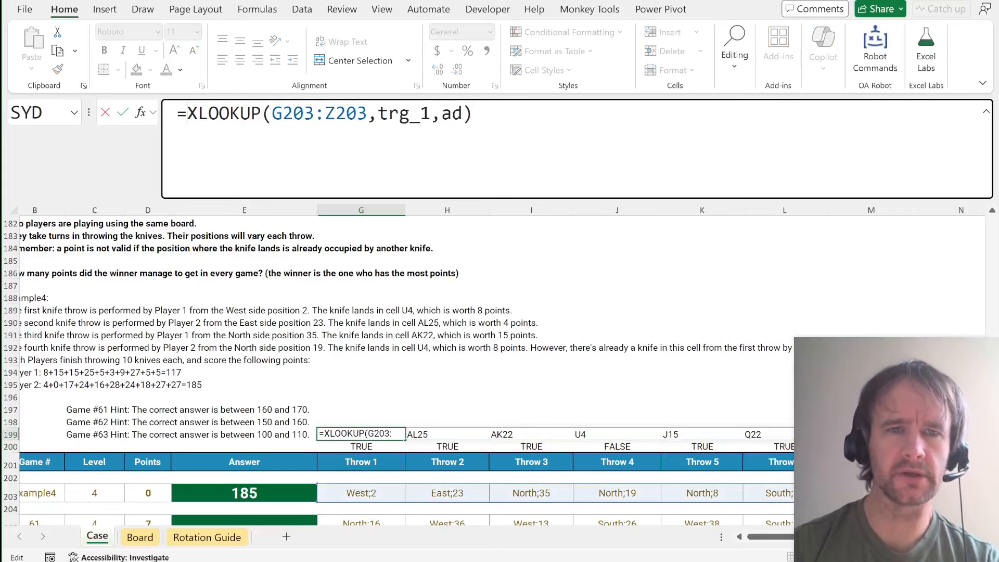
pyautogui.write('LET(')
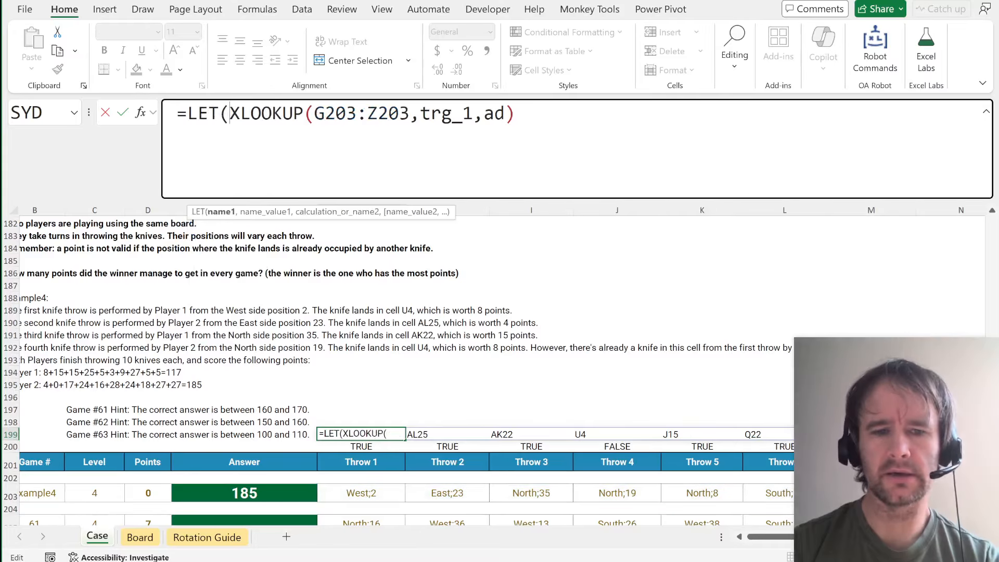
pyautogui.write('ads,')
pyautogui.press('End')
pyautogui.write(',')
pyautogui.hotkey('alt', 'Return')
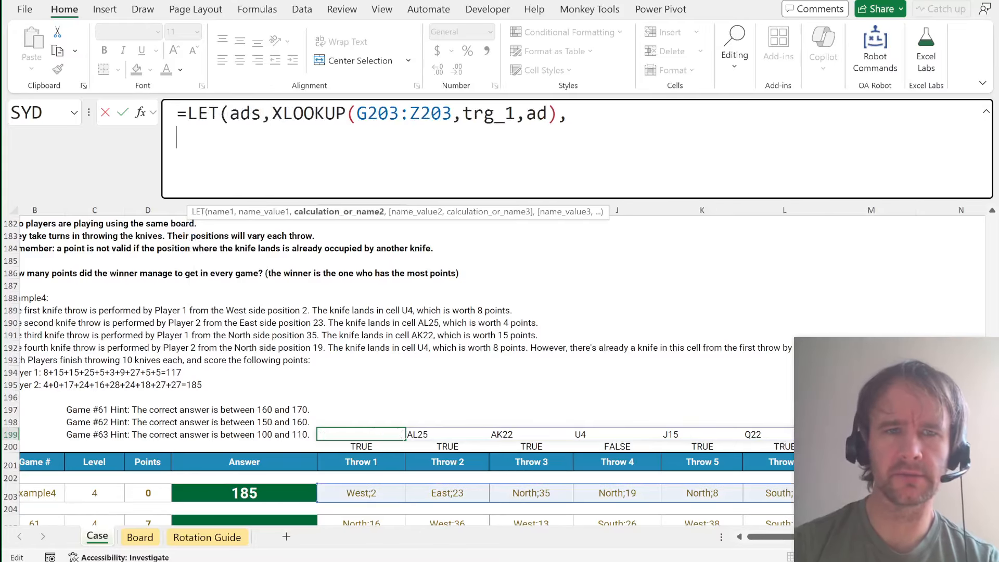
# Define the LET variable frst as XMATCH(ads,ads)=SEQUENCE(,COLUMNS(ads)) to flag first-time landings.
pyautogui.write('frst,')
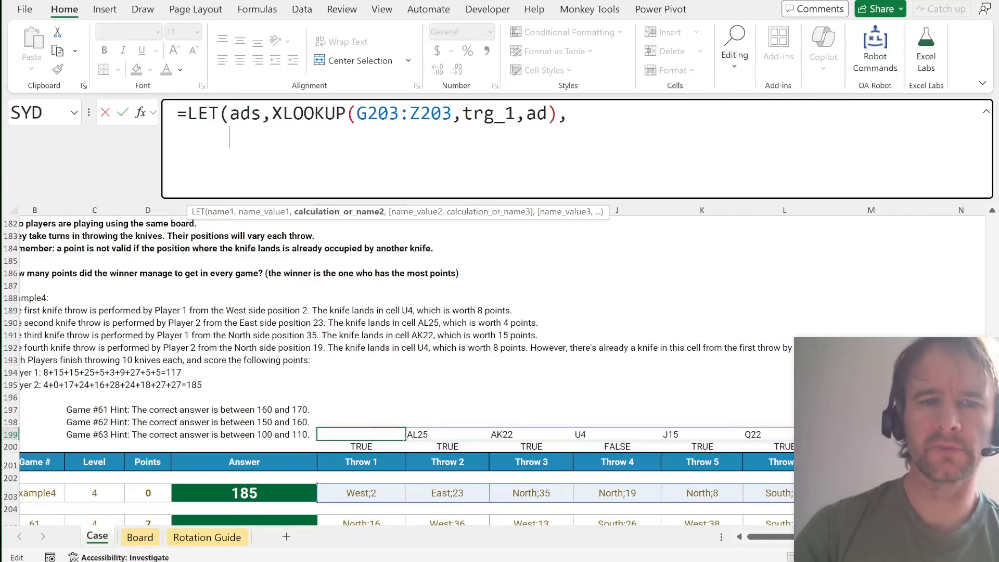
pyautogui.write('xm')
pyautogui.press('Tab')
pyautogui.write('ads')
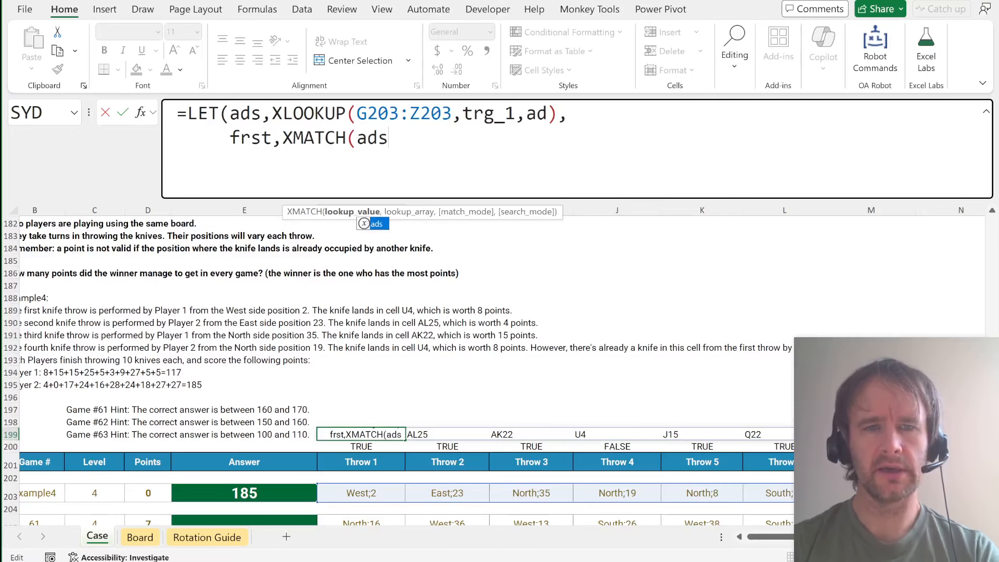
pyautogui.write(',ads)=s eq')
pyautogui.press('Tab')
pyautogui.write(',col')
pyautogui.press('Down')
pyautogui.press('Tab')
pyautogui.write('ads)),')
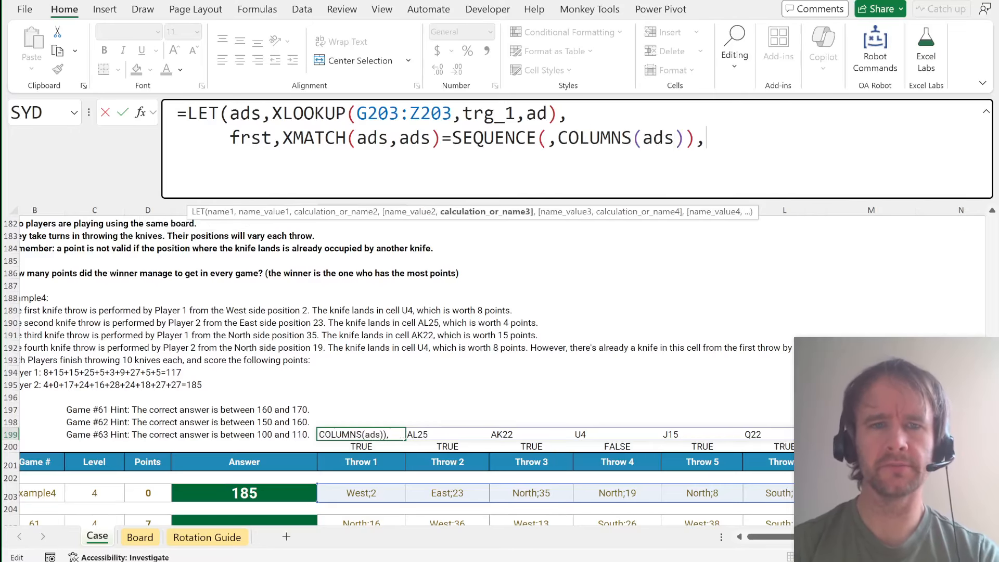
pyautogui.hotkey('alt', 'Return')
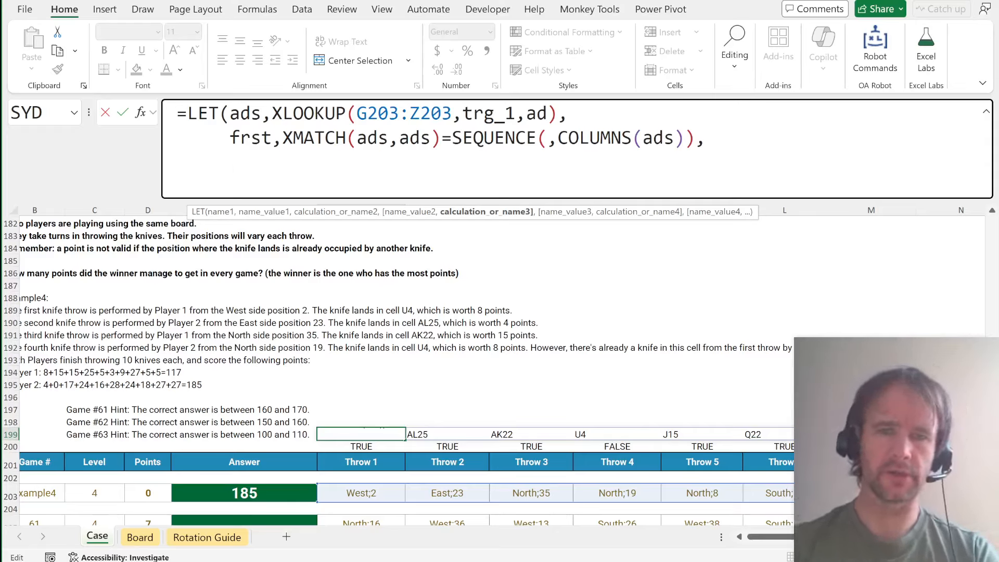
# Begin the LET result with GROUPBY using MOD(SEQUENCE(20,,0),2)+1 as row fields, and preview the alternating player numbers.
pyautogui.write('group')
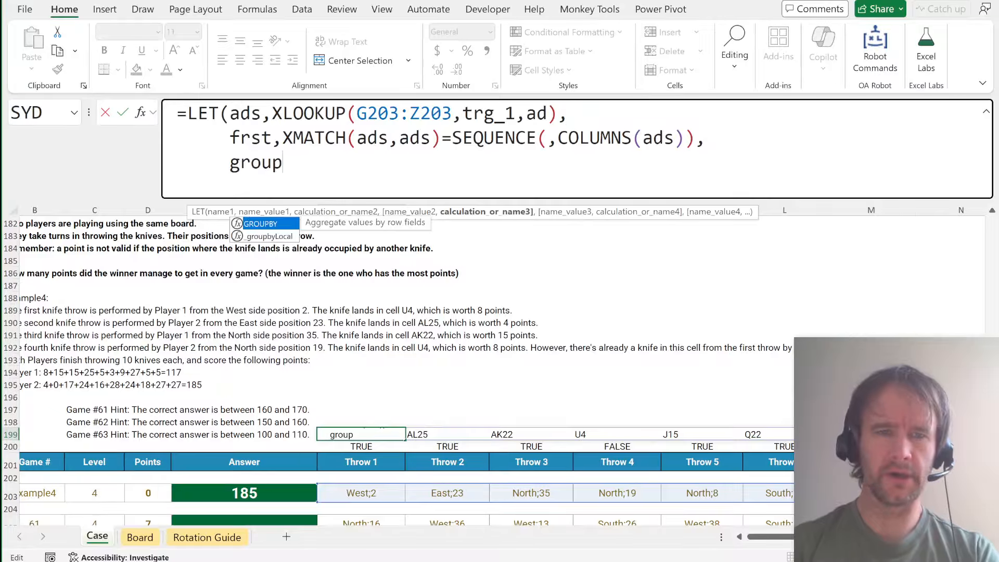
pyautogui.press('Tab')
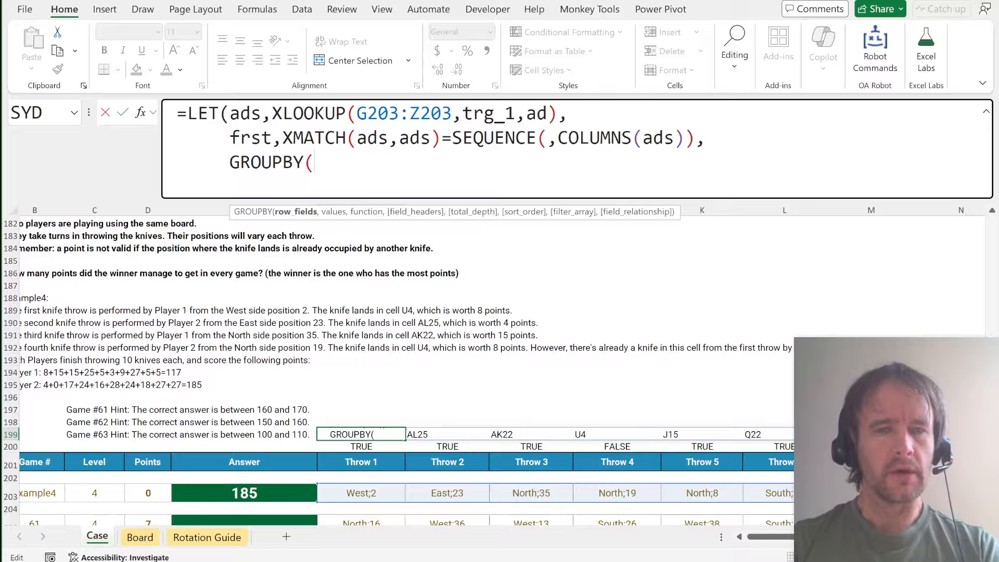
pyautogui.write('mod')
pyautogui.press('Tab')
pyautogui.write('seq')
pyautogui.press('Tab')
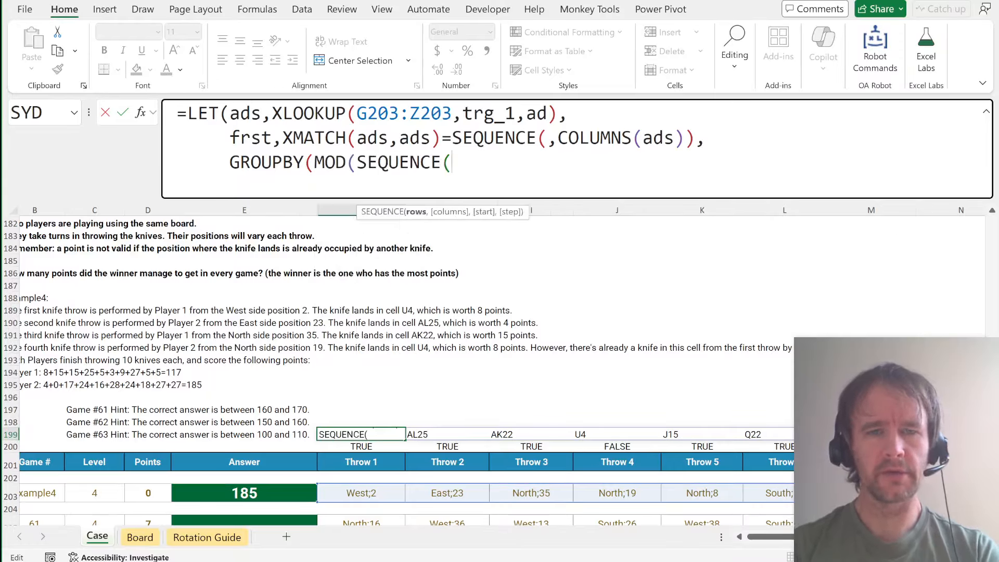
pyautogui.write('20,,')
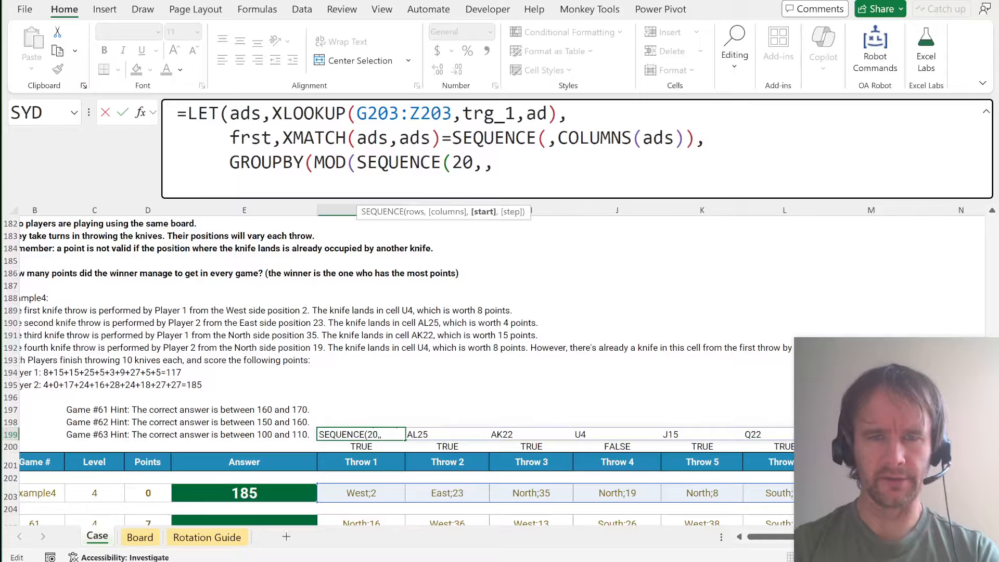
pyautogui.write('0),2)+1')
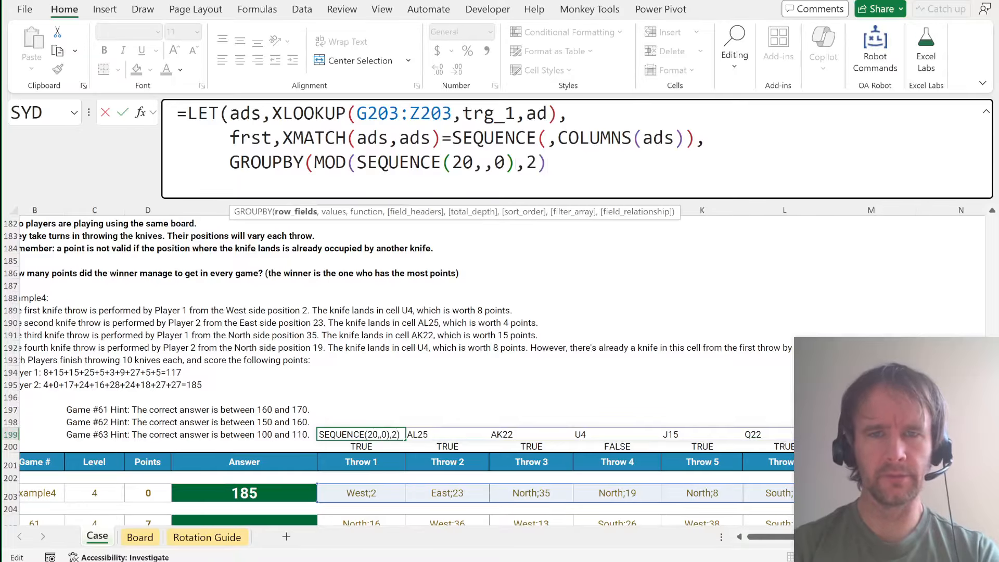
pyautogui.write(',')
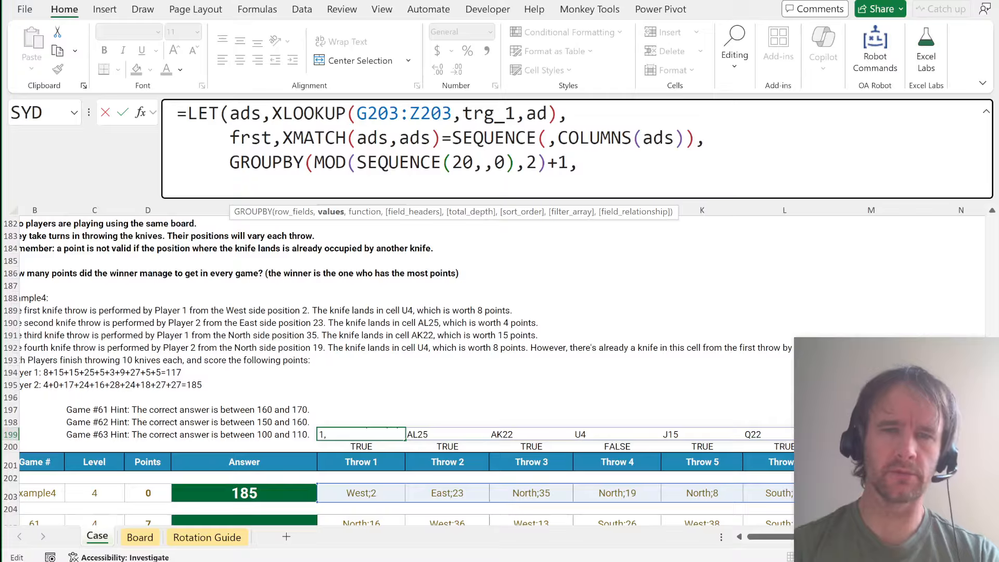
pyautogui.moveTo(314, 162); pyautogui.dragTo(568, 161)
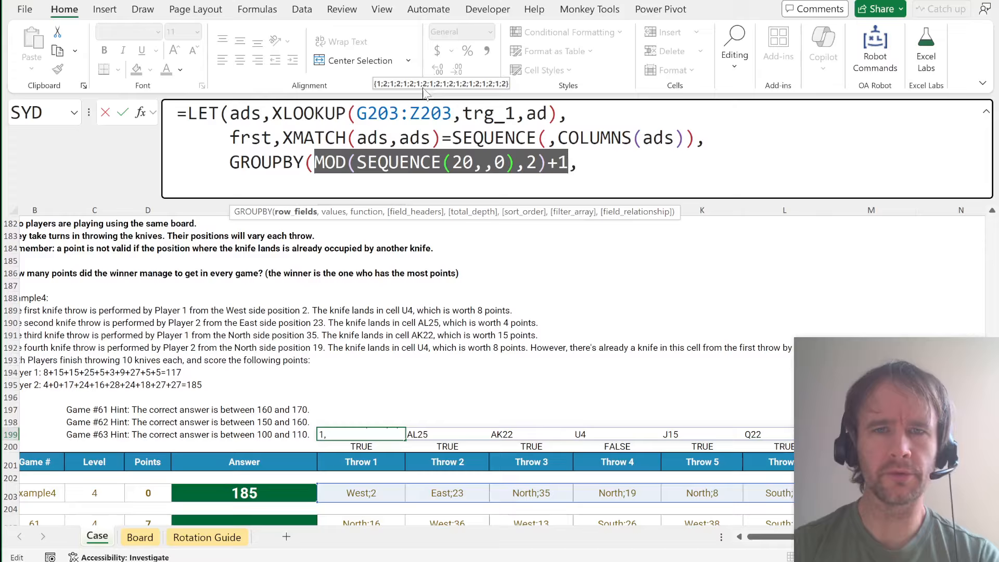
pyautogui.click(579, 163)
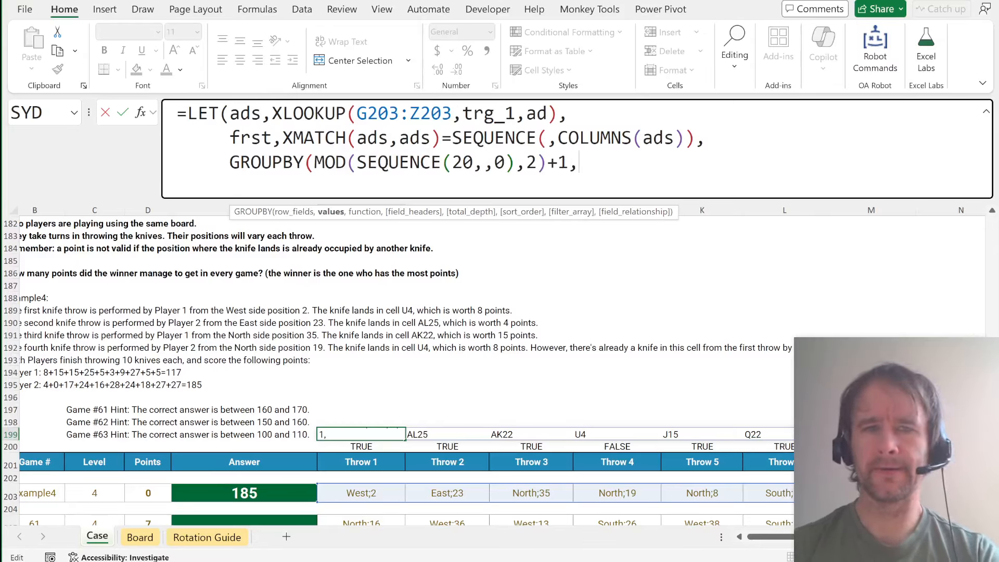
# Set the GROUPBY values to TOCOL(_toRef(ads,bd)) to read each throw's points from the board.
pyautogui.write('toc')
pyautogui.press('Tab')
pyautogui.write('ads')
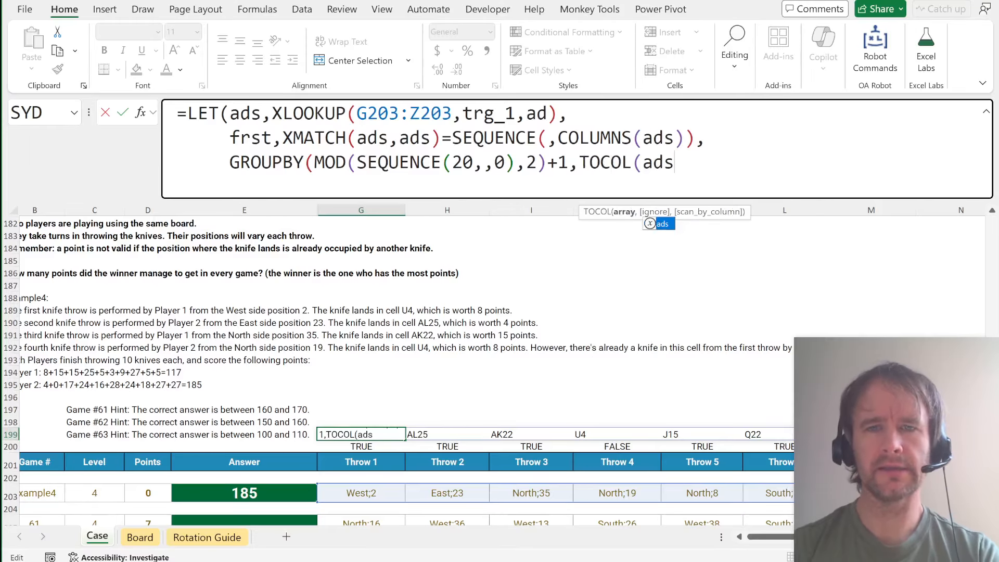
pyautogui.write('),')
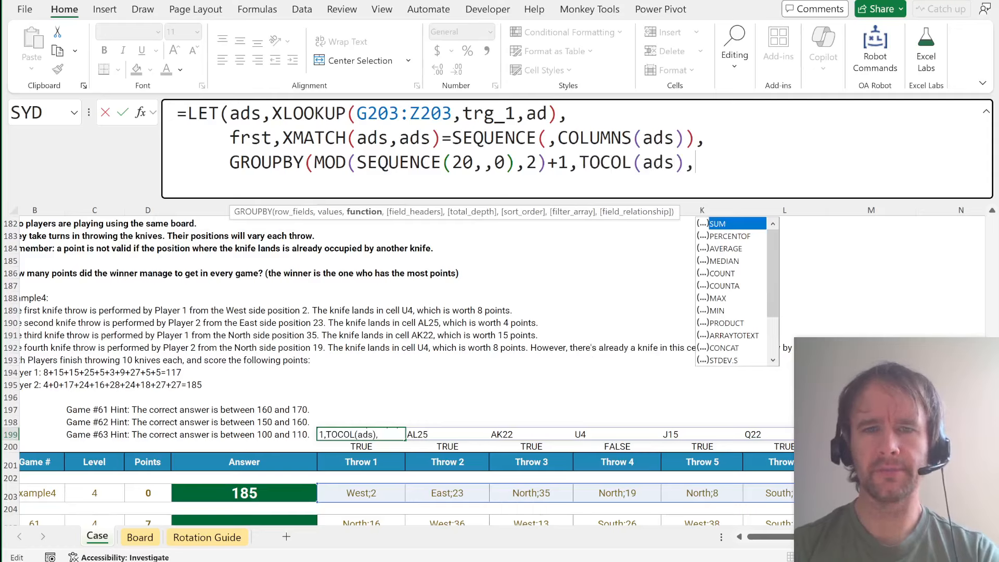
pyautogui.click(643, 162)
pyautogui.write('tore')
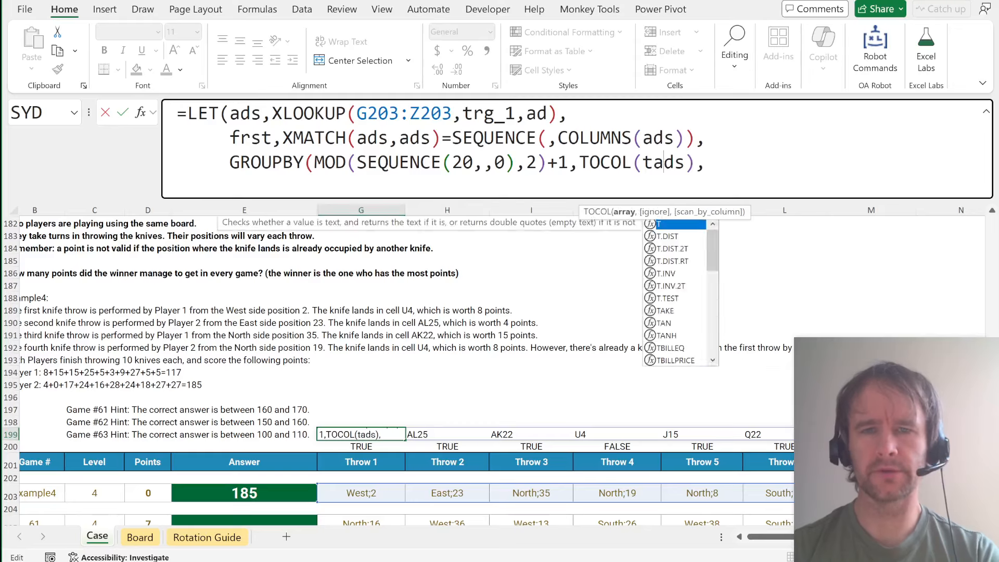
pyautogui.press('Tab')
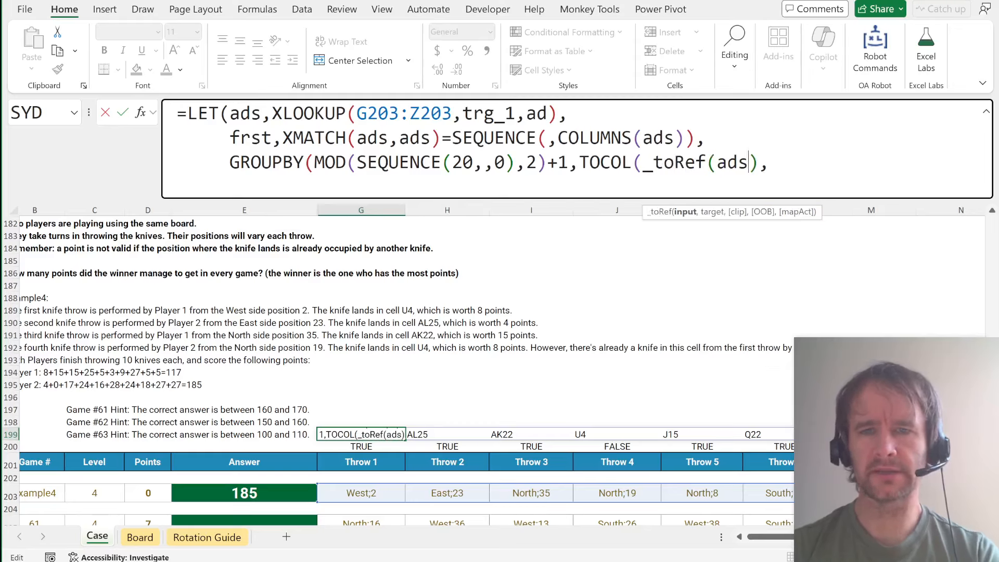
pyautogui.write(',')
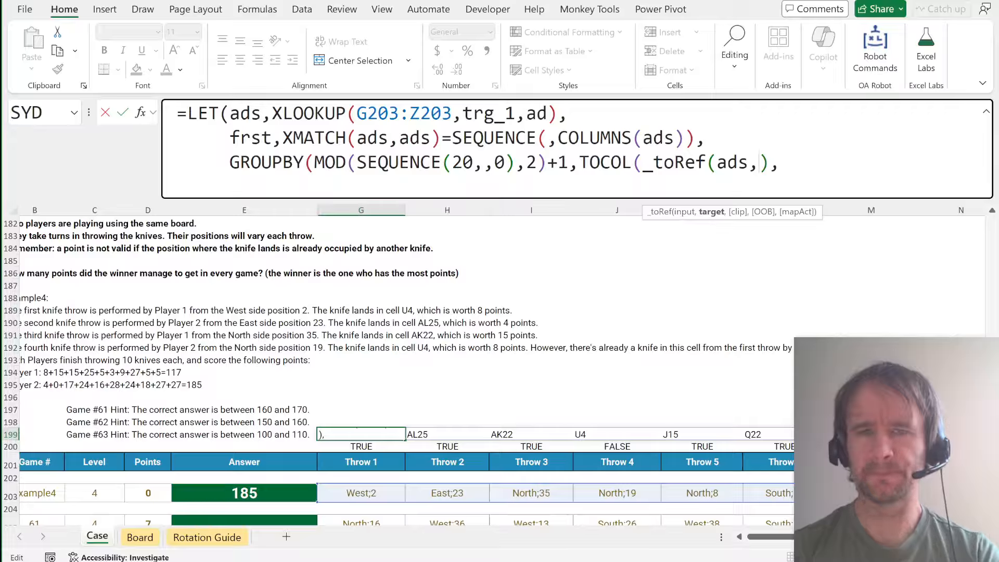
pyautogui.write('bd)')
pyautogui.press('Right')
pyautogui.press('Right')
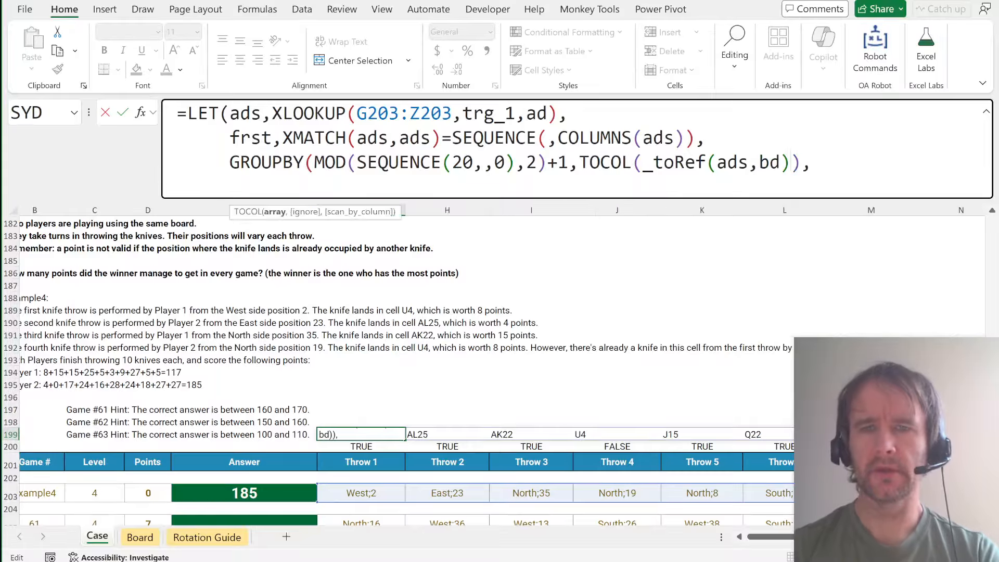
# Complete GROUPBY with SUM, 0 for headers and totals, and TOCOL(frst) as the filter, and clear the old formula from G200.
pyautogui.write(',sum,')
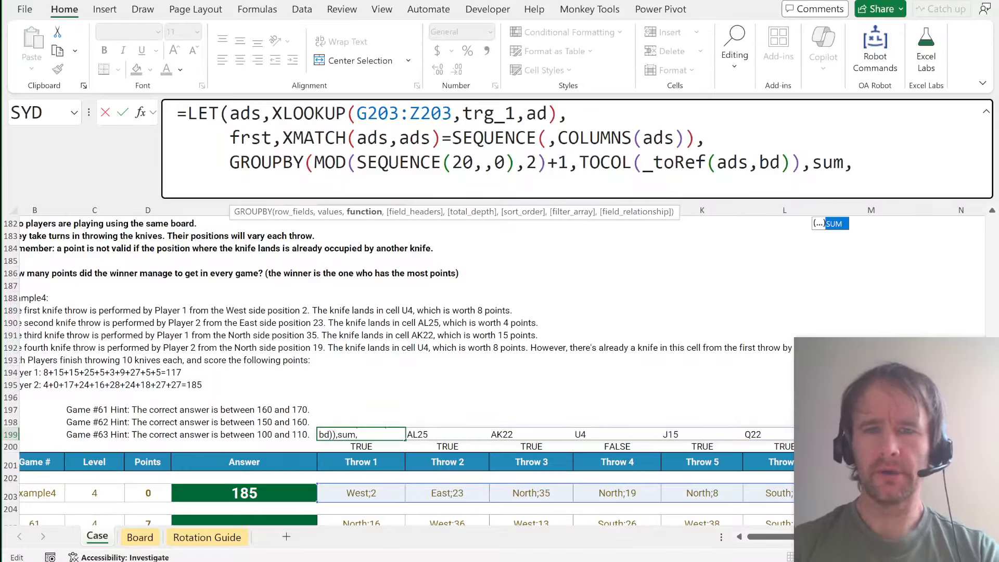
pyautogui.write('0,0,')
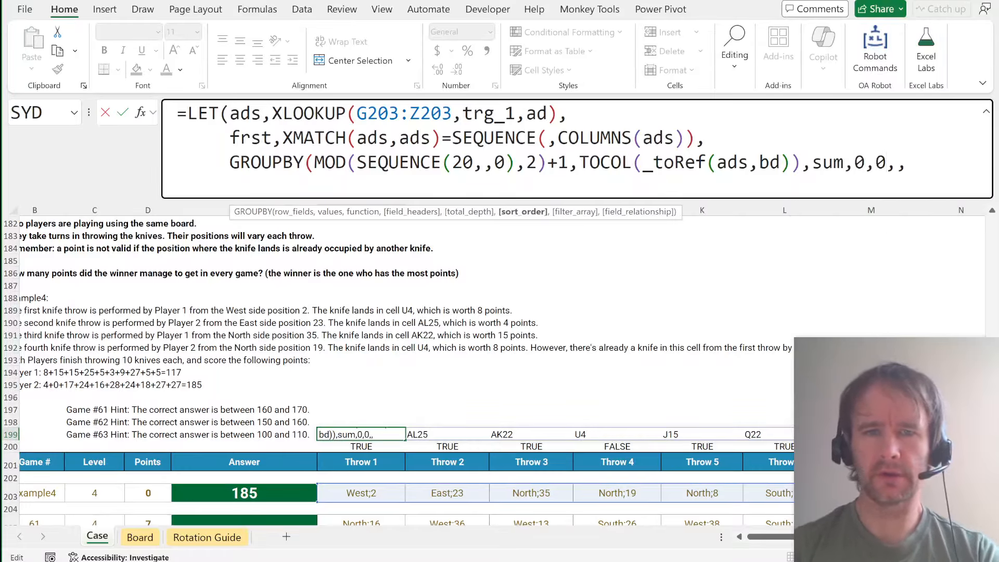
pyautogui.write(',')
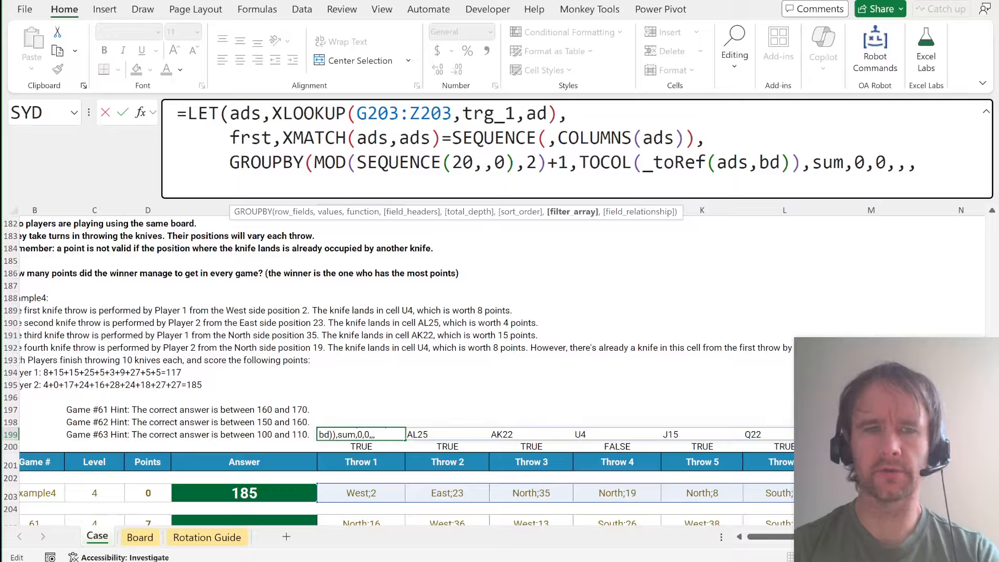
pyautogui.press('BackSpace')
pyautogui.write('TOCOL(')
pyautogui.hotkey('alt', 'Return')
pyautogui.write(',TOCOL(')
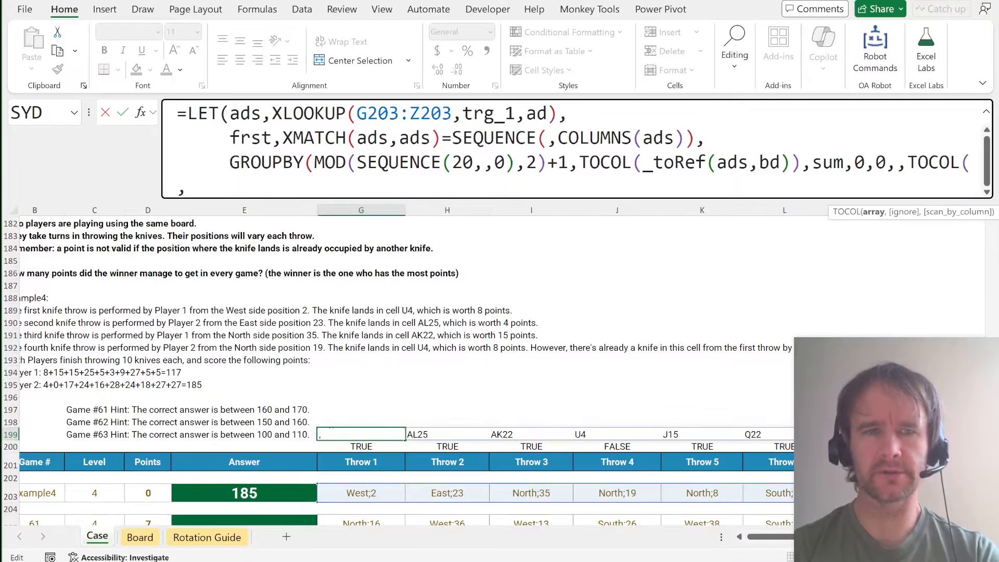
pyautogui.write('frst)')
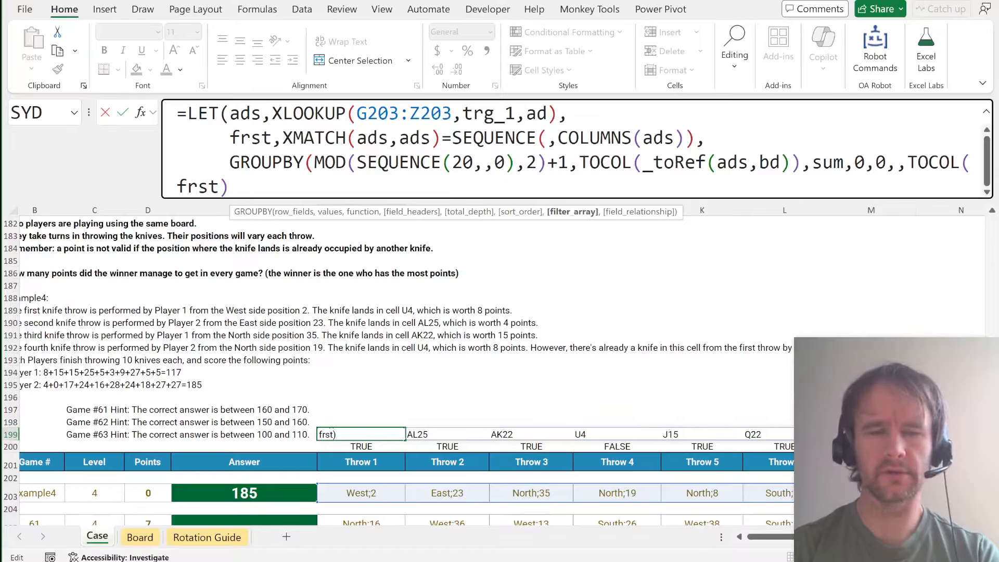
pyautogui.write('))')
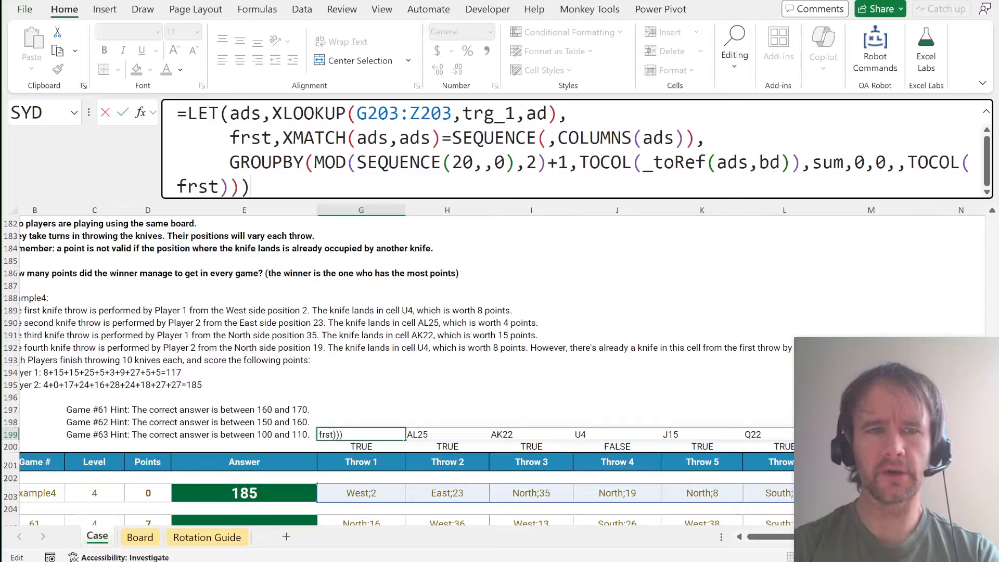
pyautogui.press('Return')
pyautogui.press('Delete')
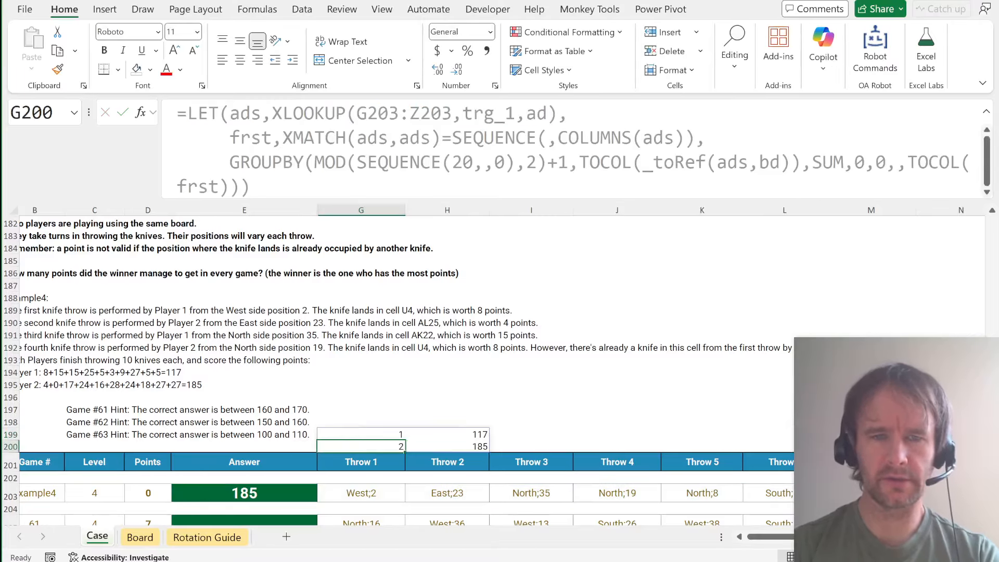
# Check both players' totals and wrap the GROUPBY in MAX so G199 returns only the winner's points.
pyautogui.press('Up')
pyautogui.press('Right')
pyautogui.press('Down')
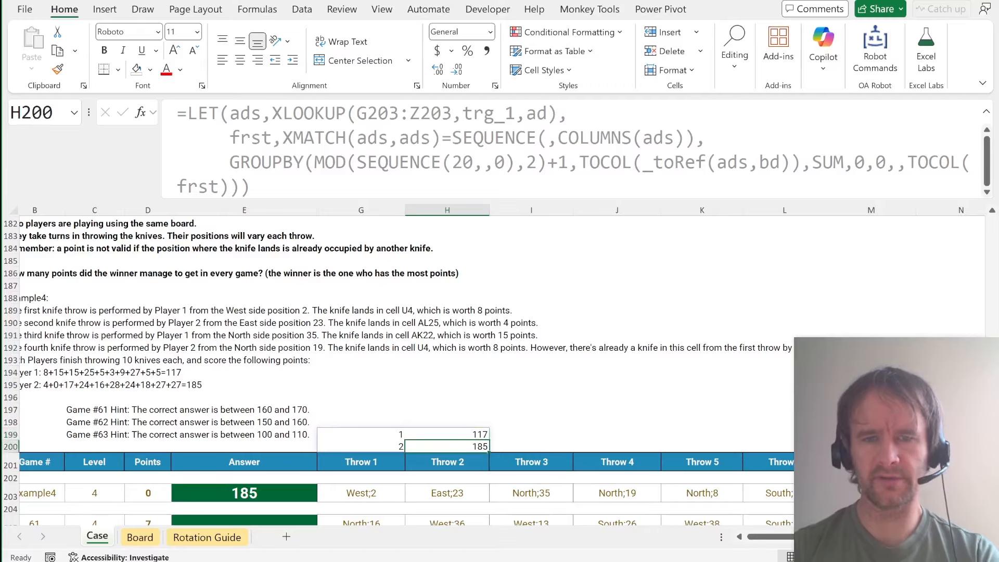
pyautogui.press('Left')
pyautogui.press('Up')
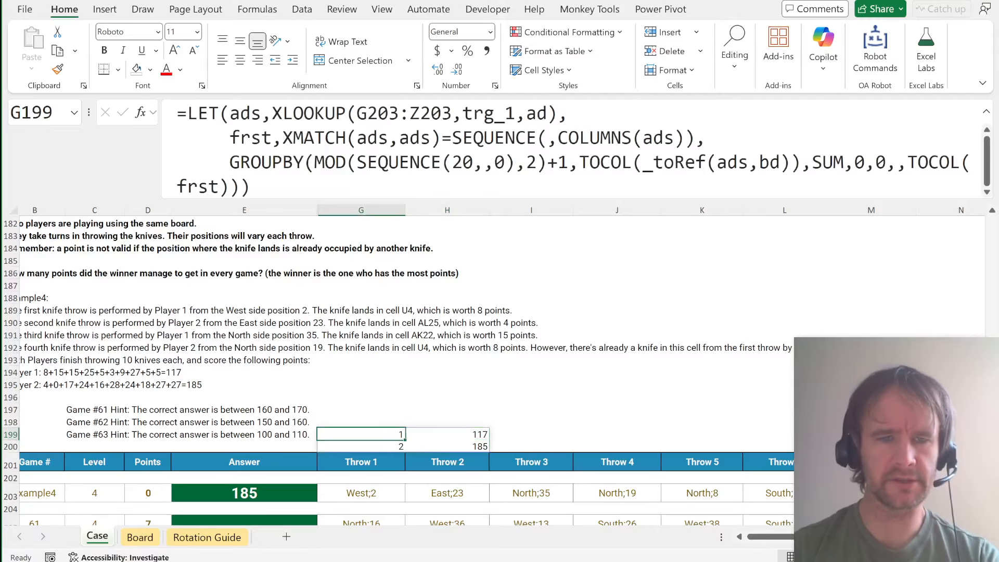
pyautogui.press('Up')
pyautogui.press('Left')
pyautogui.press('Left')
pyautogui.write('MAX(')
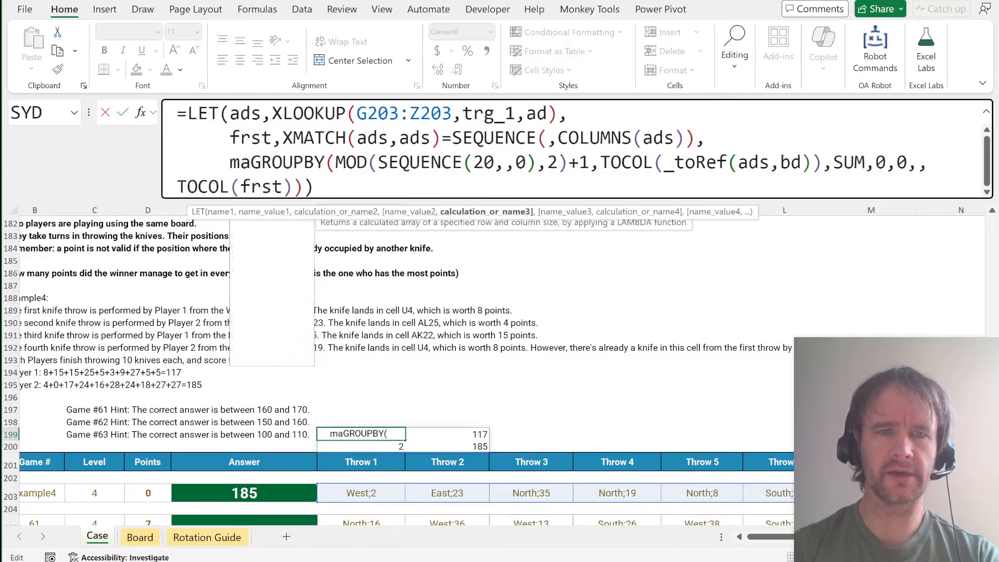
pyautogui.press('Down')
pyautogui.press('Right')
pyautogui.press('Right')
pyautogui.press('Right')
pyautogui.write(')')
pyautogui.press('Return')
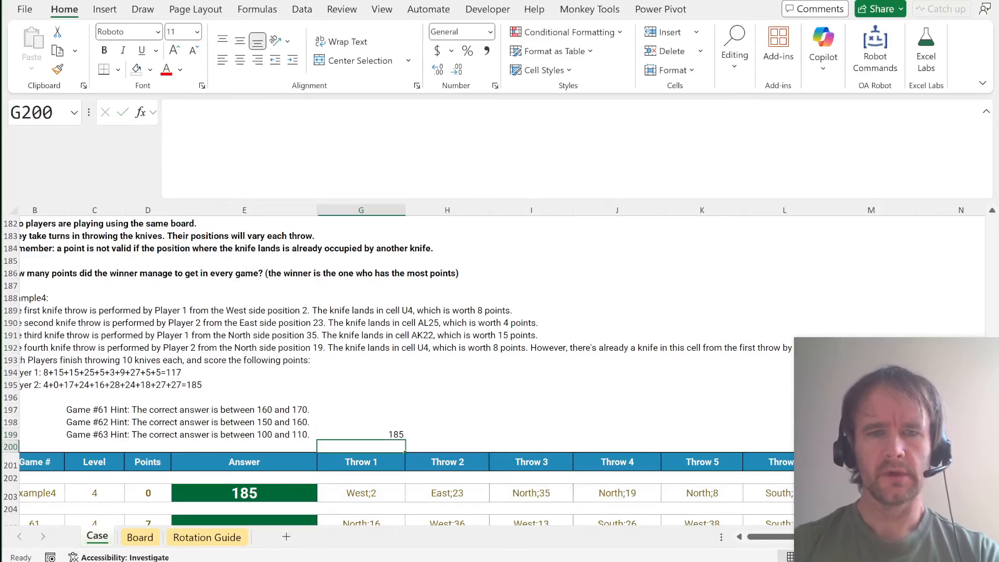
# Copy the winner's-points formula from G199 into the Level 4 answer cells for all games, E205:E224.
pyautogui.press('Up')
pyautogui.hotkey('ctrl', 'c')
pyautogui.press('Left')
pyautogui.press('Down')
pyautogui.press('Down')
pyautogui.press('Down')
pyautogui.press('Down')
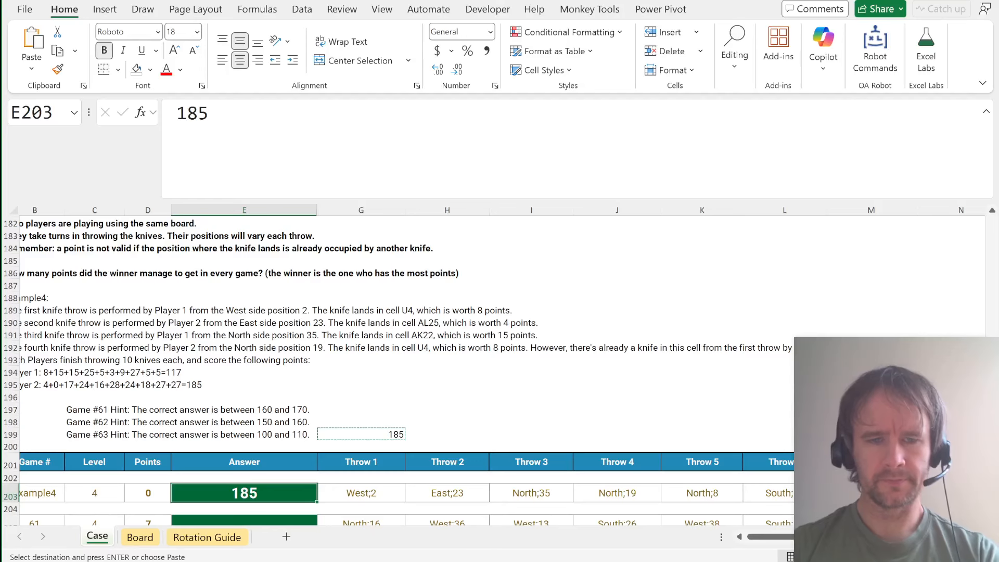
pyautogui.press('Down')
pyautogui.press('Down')
pyautogui.press('Left')
pyautogui.hotkey('ctrl', 'Down')
pyautogui.press('Right')
pyautogui.hotkey('ctrl', 'shift', 'Up')
pyautogui.press('Return')
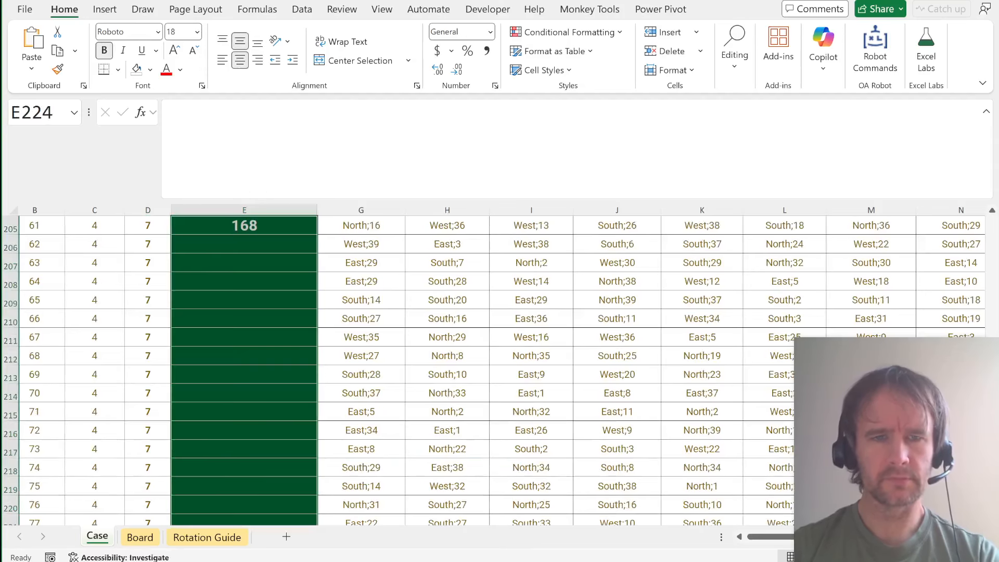
# Go to the Level 5 section and read its rotation rules, Example5 and the throw notation.
pyautogui.press('Left')
pyautogui.press('Left')
pyautogui.press('Left')
pyautogui.press('Left')
pyautogui.press('pagedown')
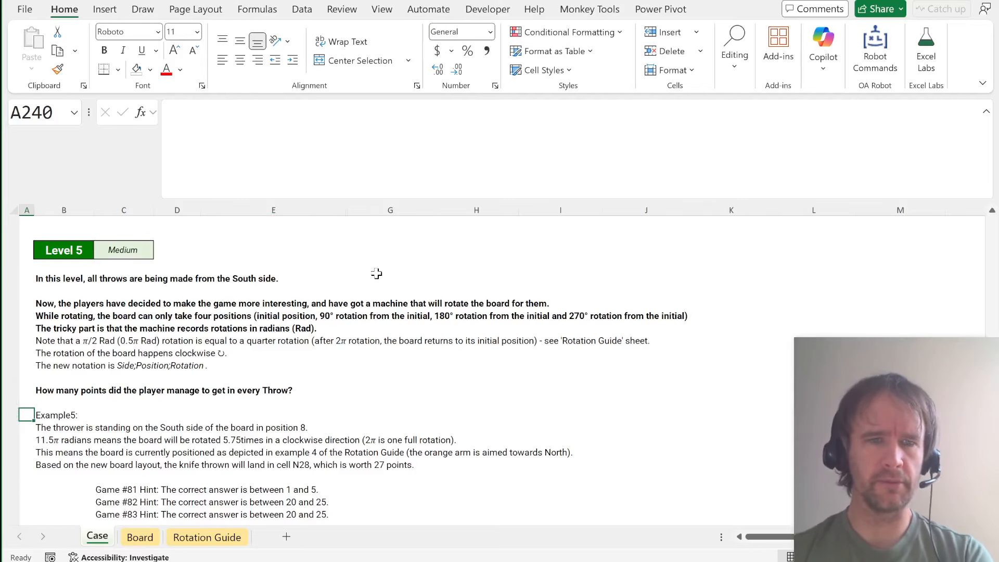
pyautogui.scroll(-4, 318, 428)
pyautogui.scroll(5, 317, 428)
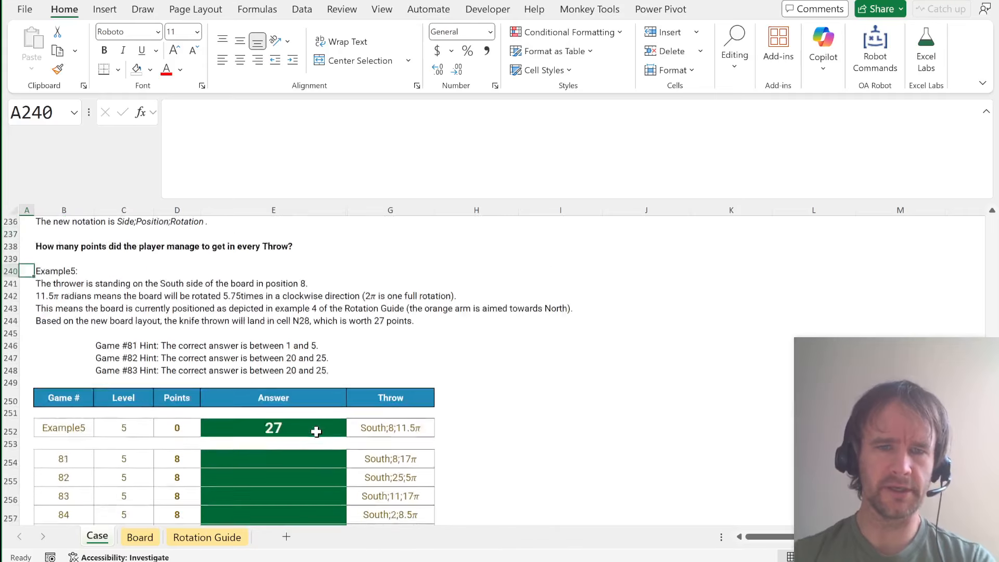
# Compare the Board sheet's position numbering with the Rotation Guide to see how a rotation shifts the sides.
pyautogui.click(189, 380)
pyautogui.hotkey('ctrl', 'pagedown')
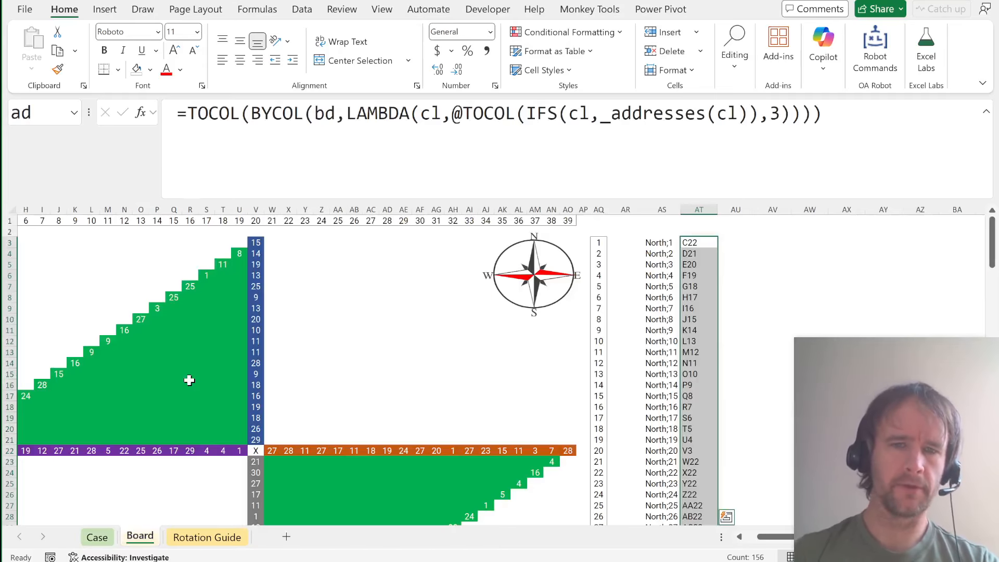
pyautogui.hotkey('ctrl', 'Left')
pyautogui.hotkey('ctrl', 'Left')
pyautogui.hotkey('ctrl', 'Left')
pyautogui.hotkey('ctrl', 'Left')
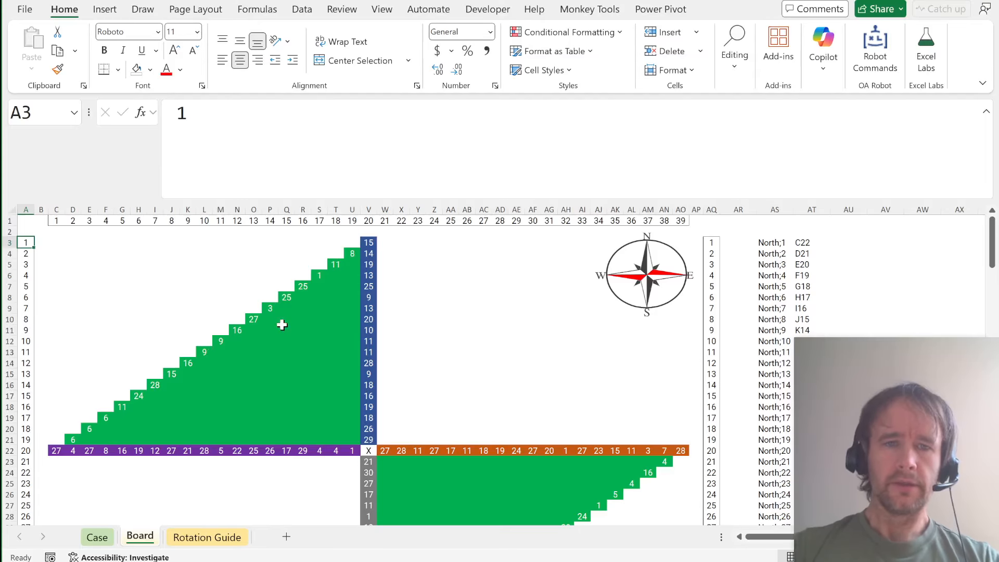
pyautogui.hotkey('ctrl', 'pagedown')
pyautogui.hotkey('ctrl', 'pageup')
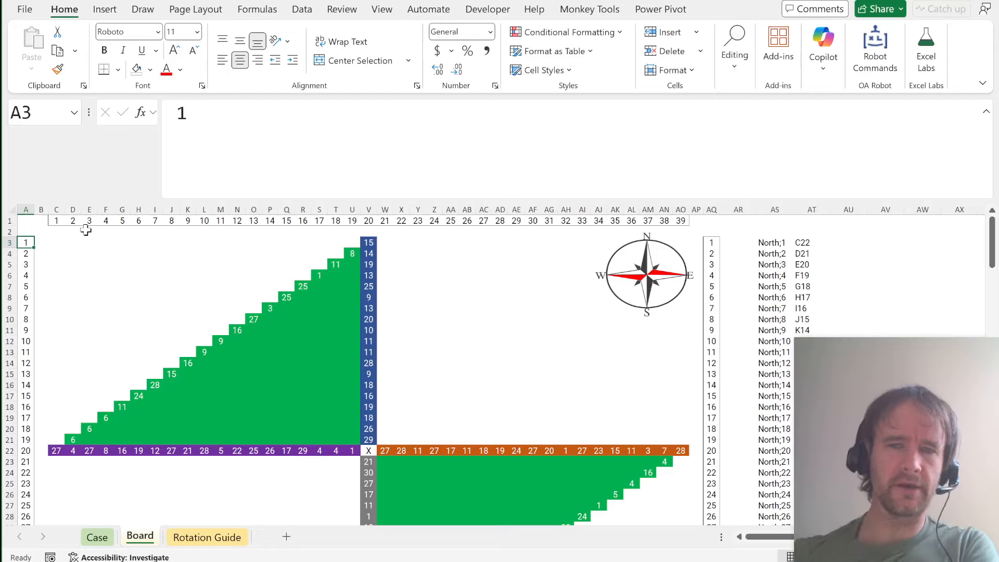
pyautogui.click(56, 221)
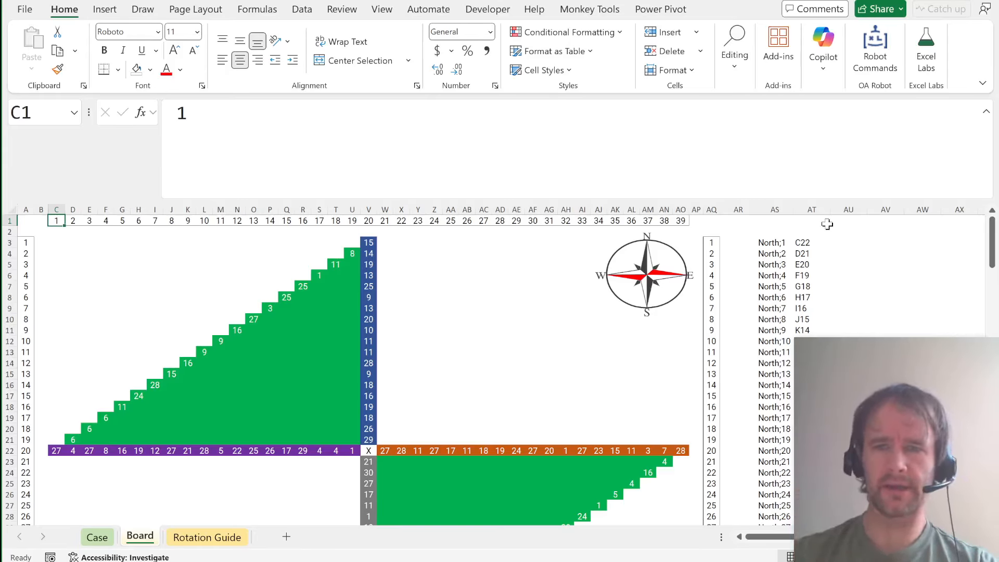
# Insert two blank columns on the Board sheet between the throw position list and the cell addresses.
pyautogui.click(812, 243)
pyautogui.hotkey('alt', 'i')
pyautogui.press('c')
pyautogui.hotkey('alt', 'i')
pyautogui.press('c')
# In AT3, enter =VSTACK("West;"&SEQUENCE(39,,39,-1)) to list the West positions in descending order beside the North positions.
pyautogui.click(55, 221)
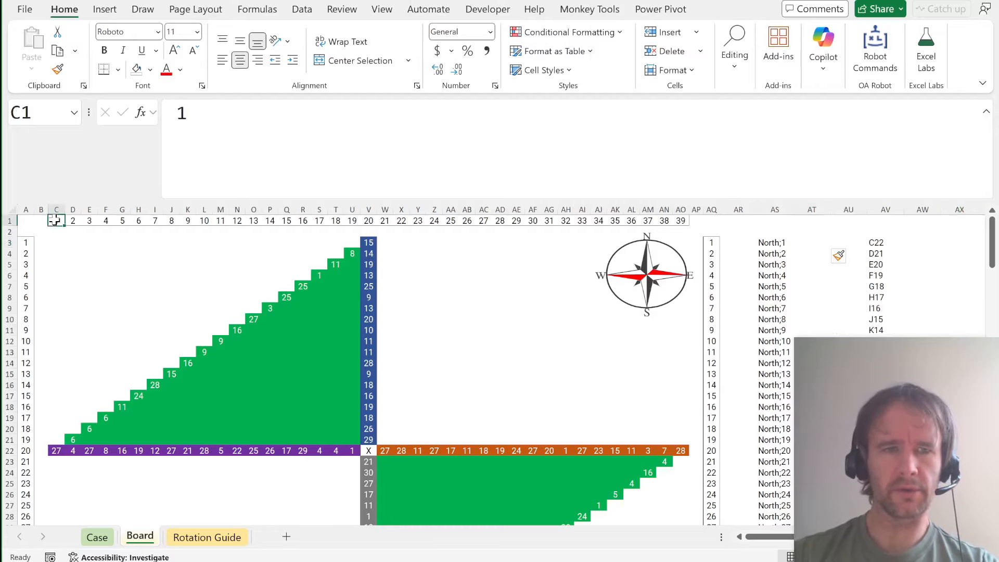
pyautogui.scroll(-4, 58, 422)
pyautogui.scroll(4, 288, 359)
pyautogui.hscroll(1, 288, 359)
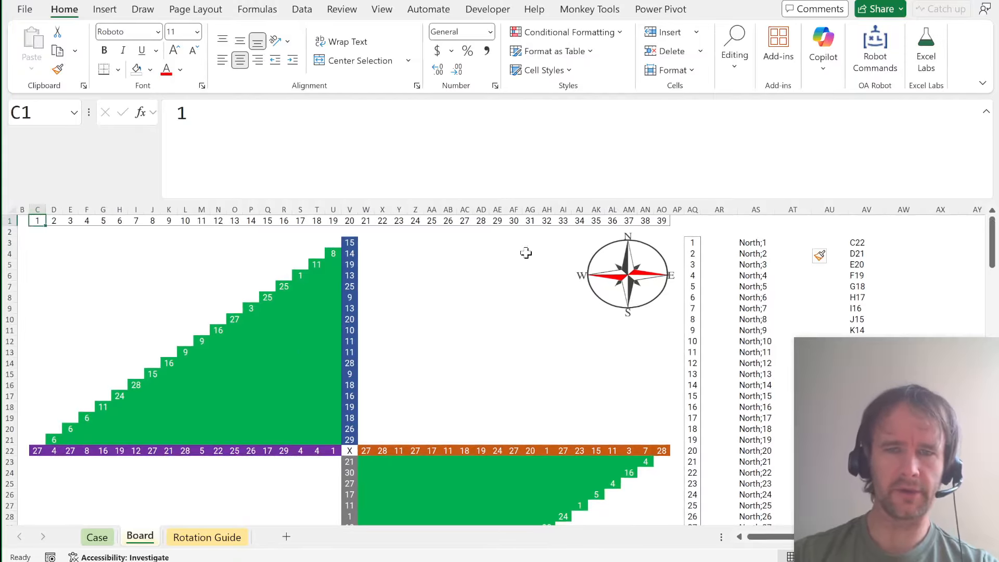
pyautogui.hscroll(3, 93, 399)
pyautogui.click(645, 243)
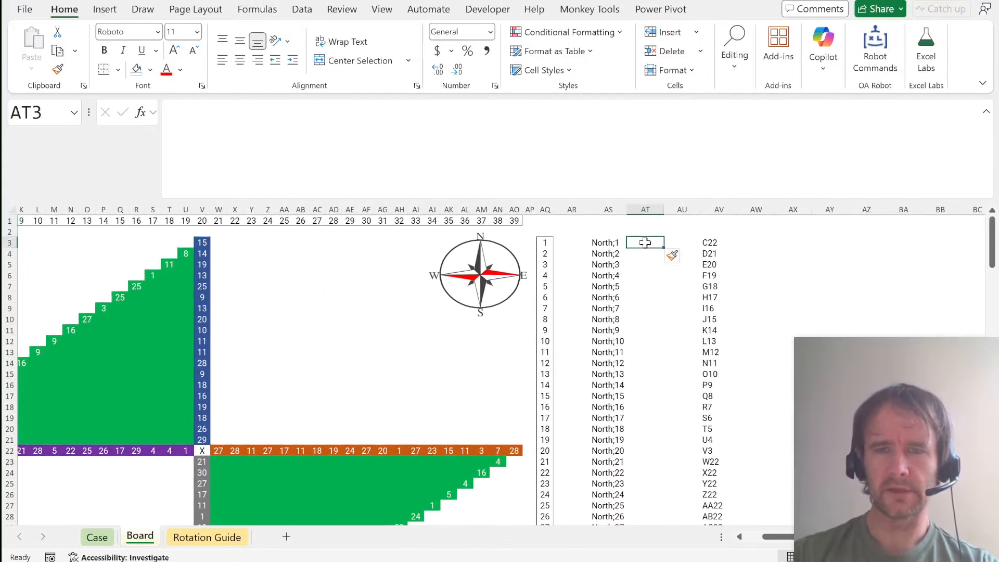
pyautogui.write('="W')
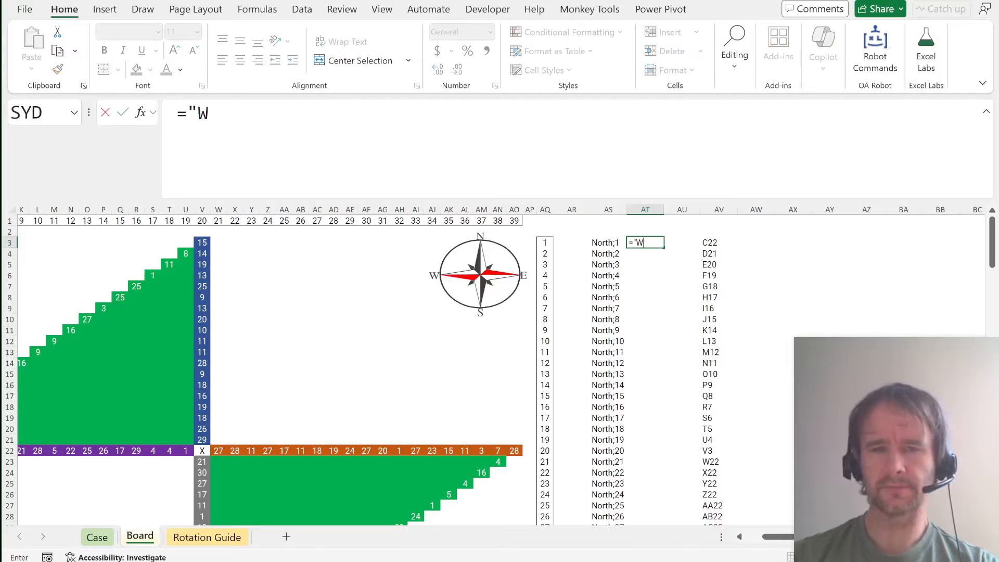
pyautogui.press('BackSpace')
pyautogui.press('BackSpace')
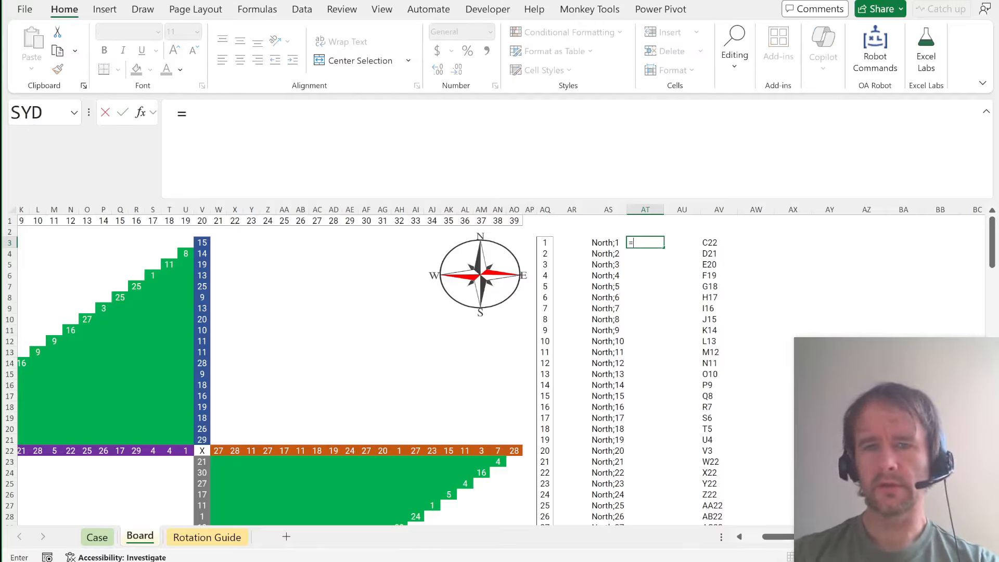
pyautogui.write('vst')
pyautogui.press('Tab')
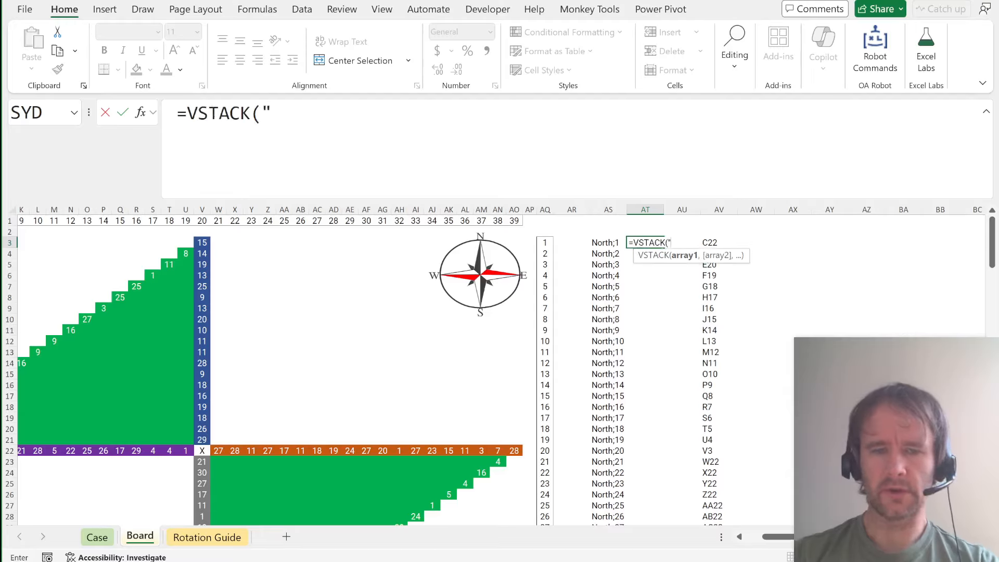
pyautogui.write('"West')
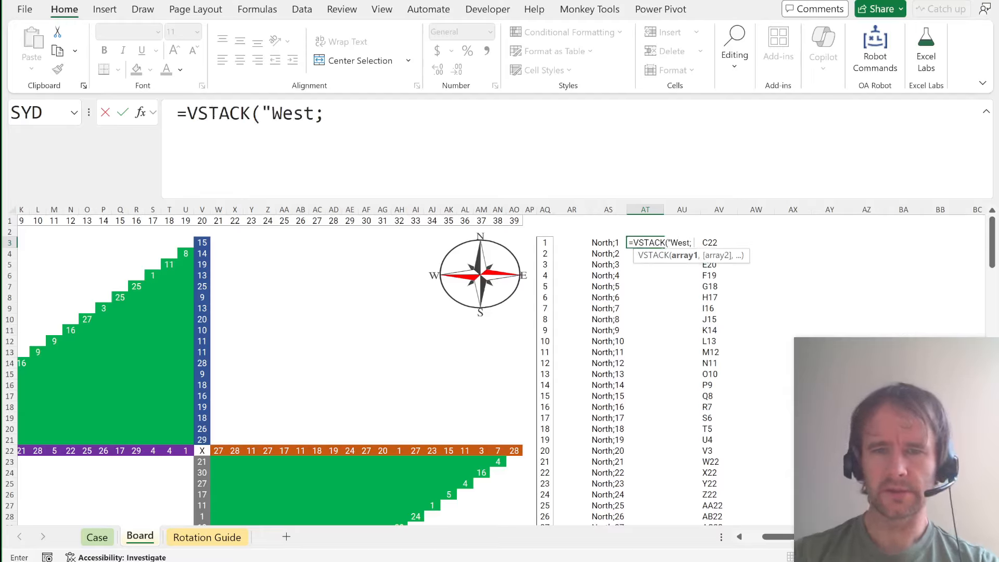
pyautogui.write(';"&seq')
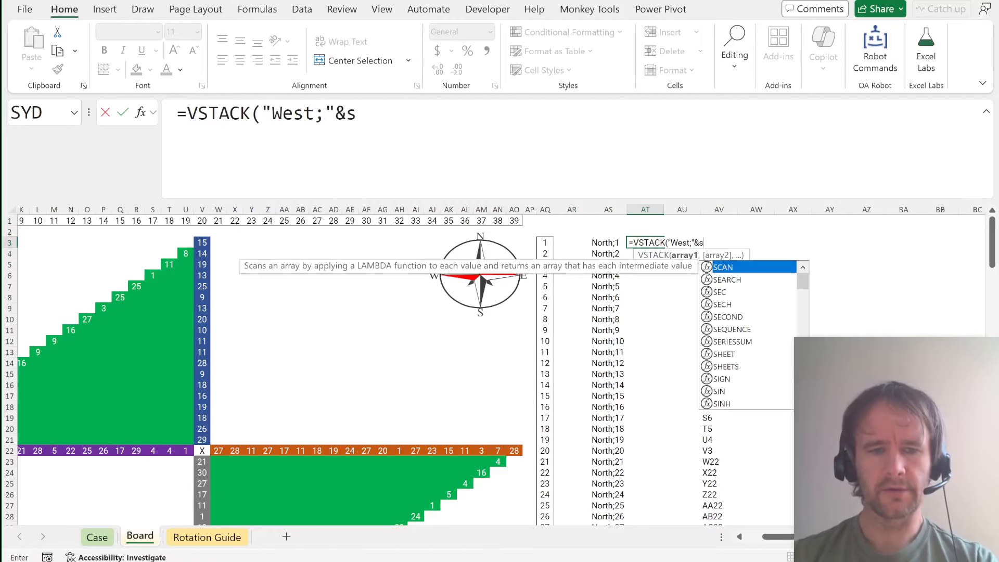
pyautogui.press('Tab')
pyautogui.write('39,,39')
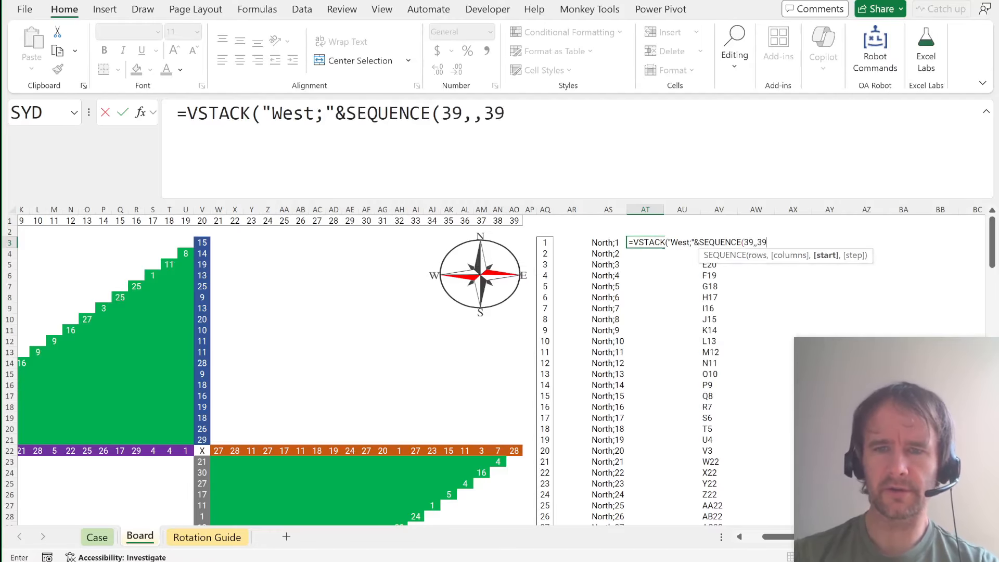
pyautogui.write(',-1))')
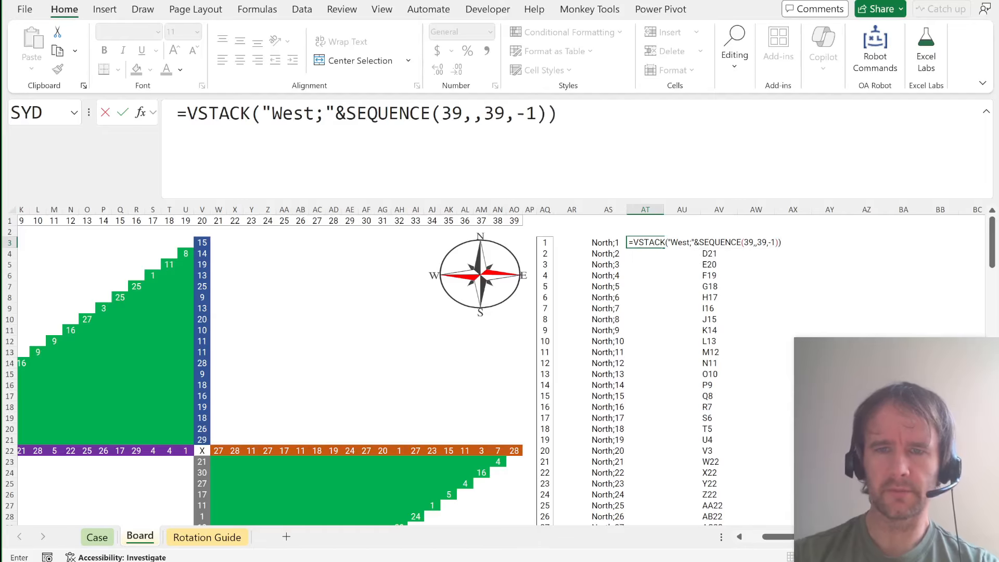
pyautogui.press('Return')
# Check the end of the West list against the start of the South positions and the board's lower edge numbering.
pyautogui.click(645, 243)
pyautogui.hotkey('ctrl', 'Down')
pyautogui.press('Down')
pyautogui.press('Left')
pyautogui.press('Left')
pyautogui.press('Left')
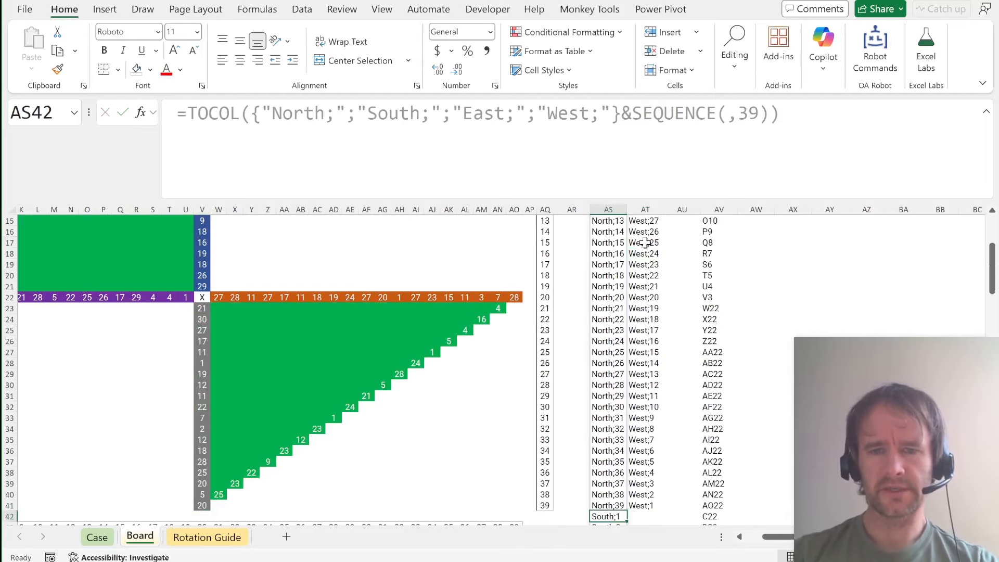
pyautogui.press('Down')
pyautogui.press('Left')
pyautogui.press('Left')
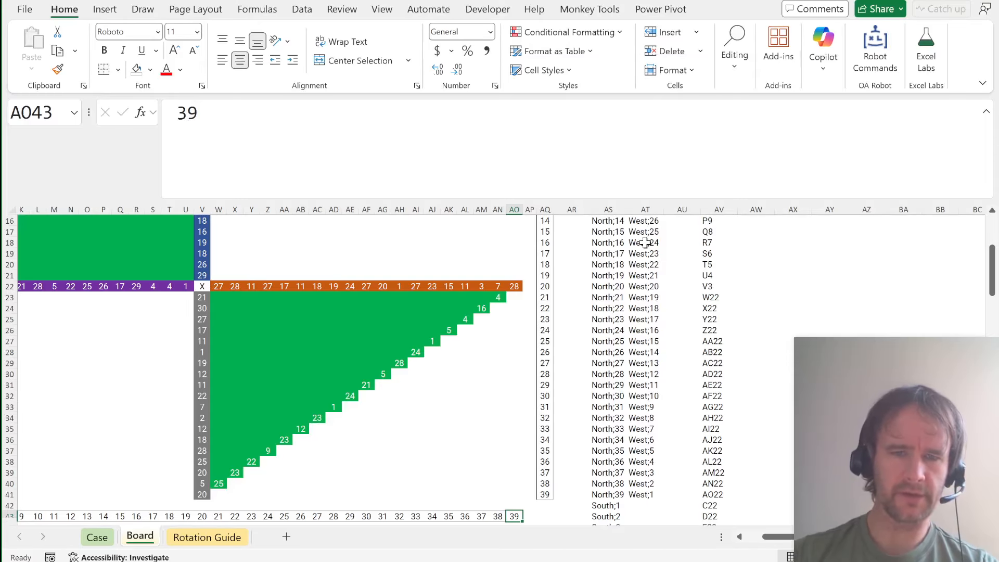
pyautogui.hotkey('ctrl', 'Left')
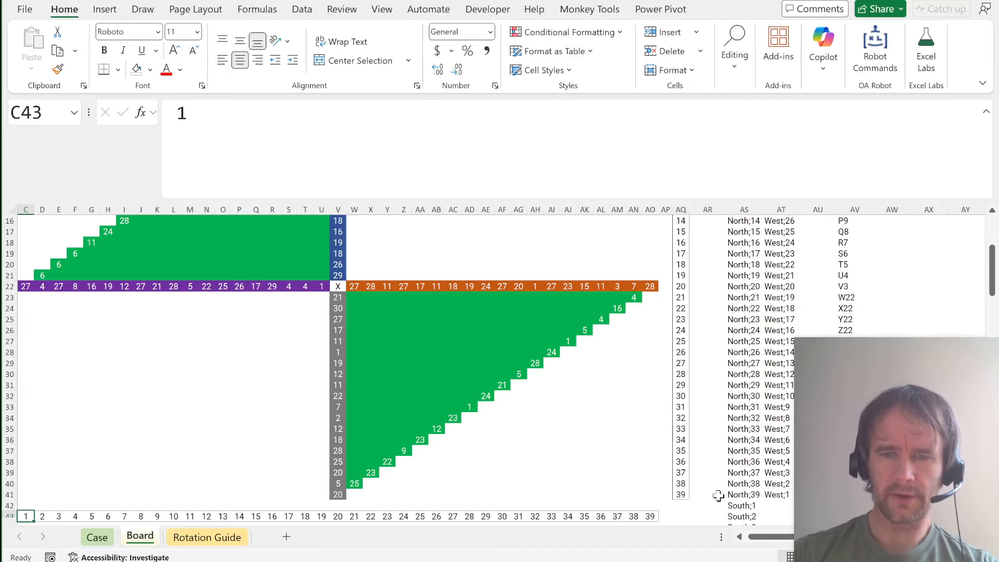
pyautogui.click(680, 493)
pyautogui.press('Right')
pyautogui.press('Right')
pyautogui.press('Right')
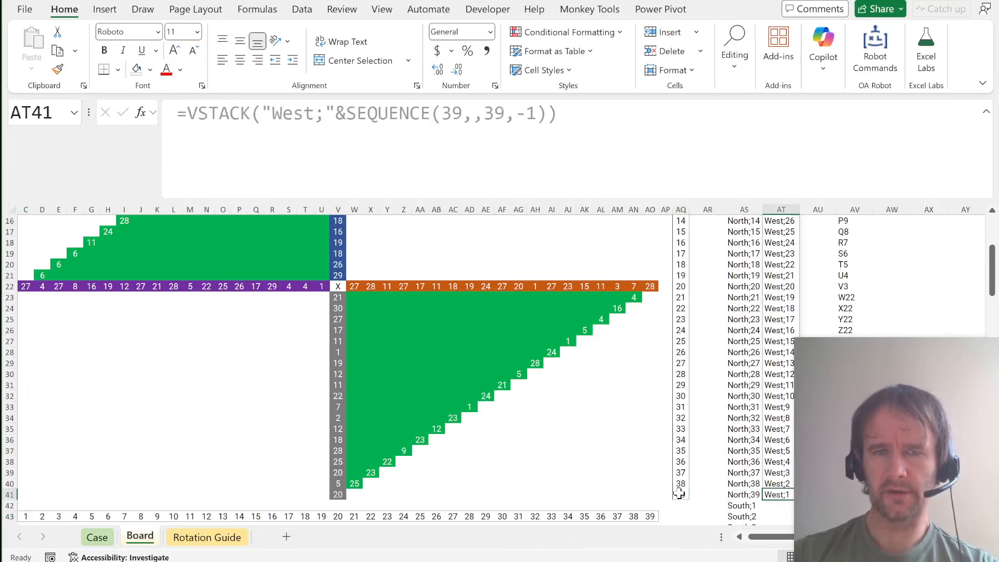
pyautogui.hotkey('ctrl', 'Up')
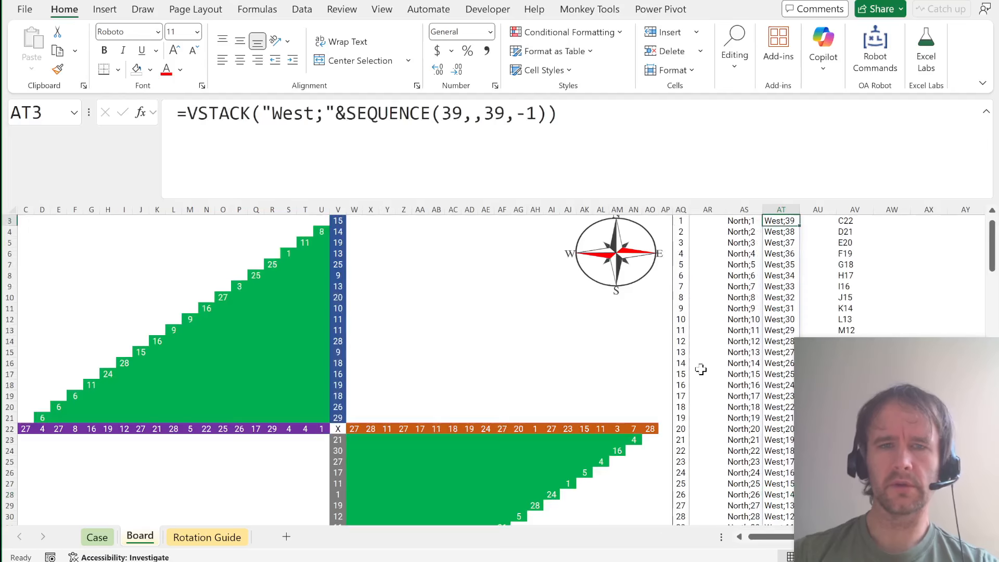
# Add "East;"&SEQUENCE(39,,39,-1) as the second array of the VSTACK formula in AT3.
pyautogui.moveTo(262, 113); pyautogui.dragTo(546, 113)
pyautogui.hotkey('ctrl', 'c')
pyautogui.press('Right')
pyautogui.write(',')
pyautogui.hotkey('ctrl', 'v')
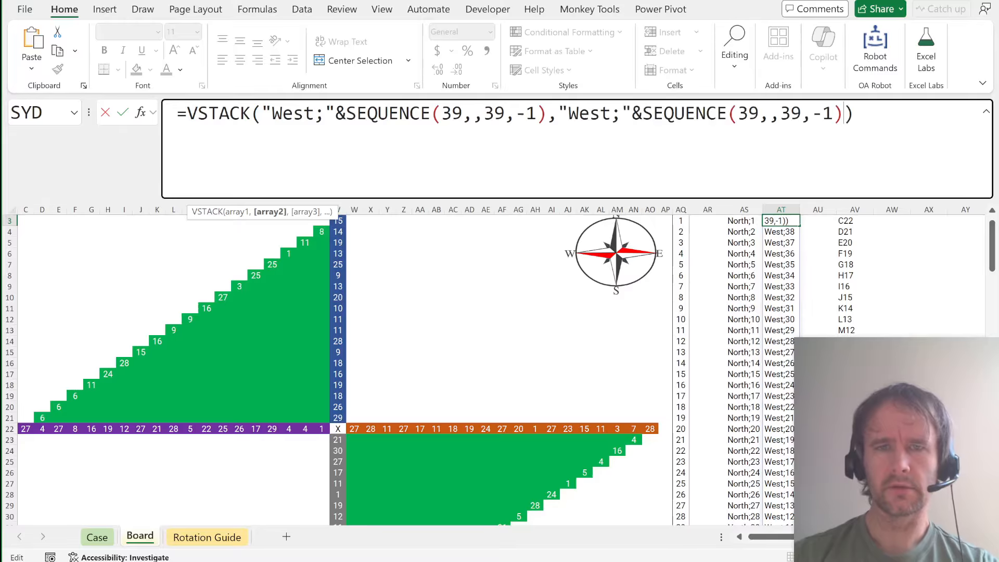
pyautogui.click(589, 113)
pyautogui.press('BackSpace')
pyautogui.press('BackSpace')
pyautogui.write('Es')
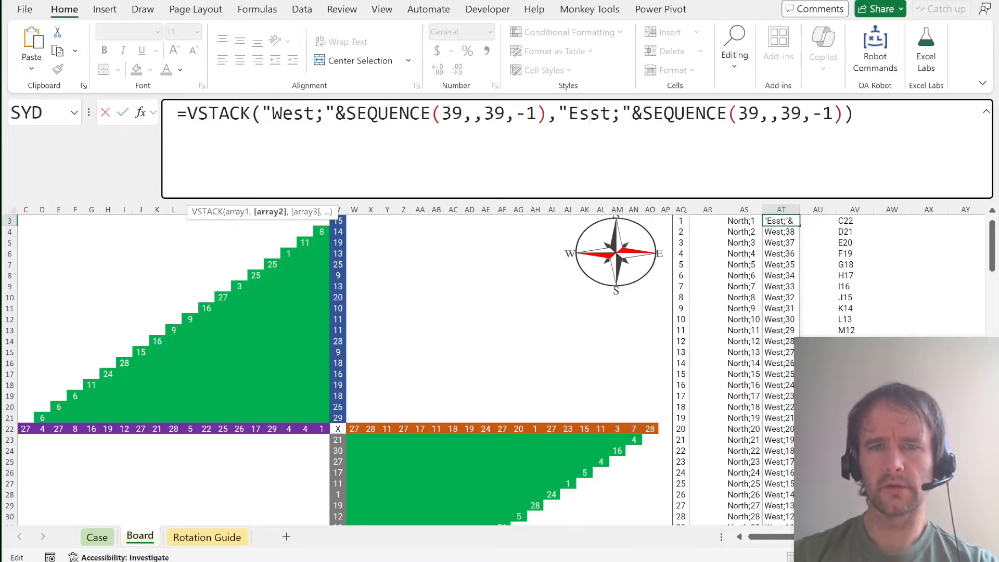
pyautogui.press('BackSpace')
pyautogui.write('a')
pyautogui.press('Return')
# Examine the East list beside the South positions and where the East positions begin in the original list.
pyautogui.hotkey('ctrl', 'Down')
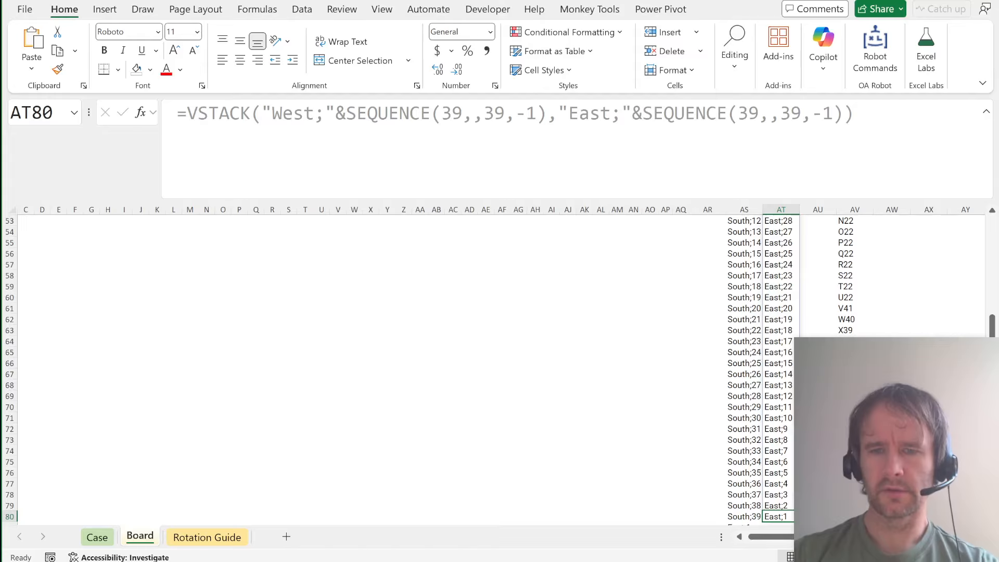
pyautogui.hotkey('ctrl', 'Up')
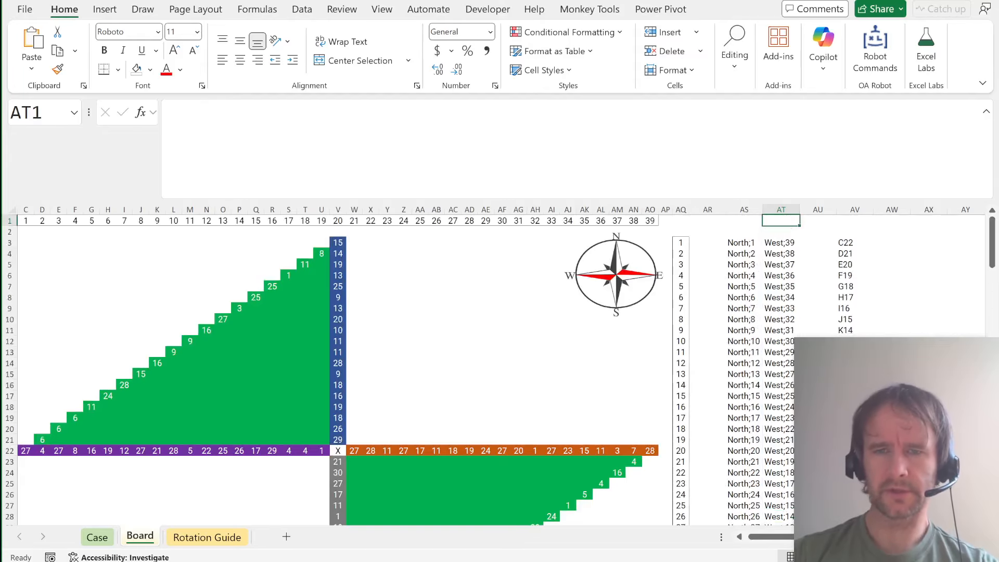
pyautogui.press('Down')
pyautogui.hotkey('ctrl', 'Down')
pyautogui.press('Down')
pyautogui.hotkey('ctrl', 'Up')
pyautogui.hotkey('ctrl', 'Up')
pyautogui.hotkey('ctrl', 'Up')
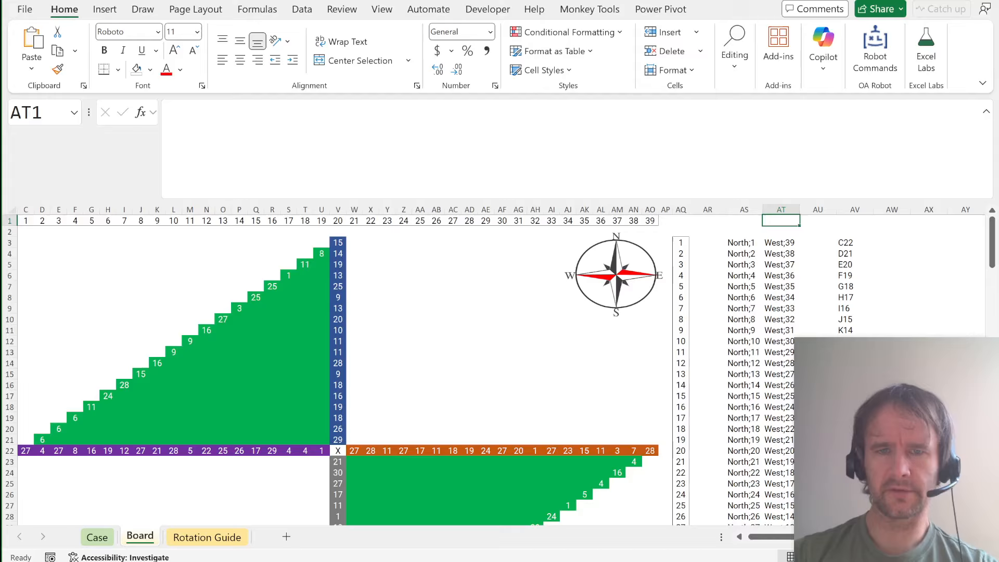
pyautogui.click(681, 231)
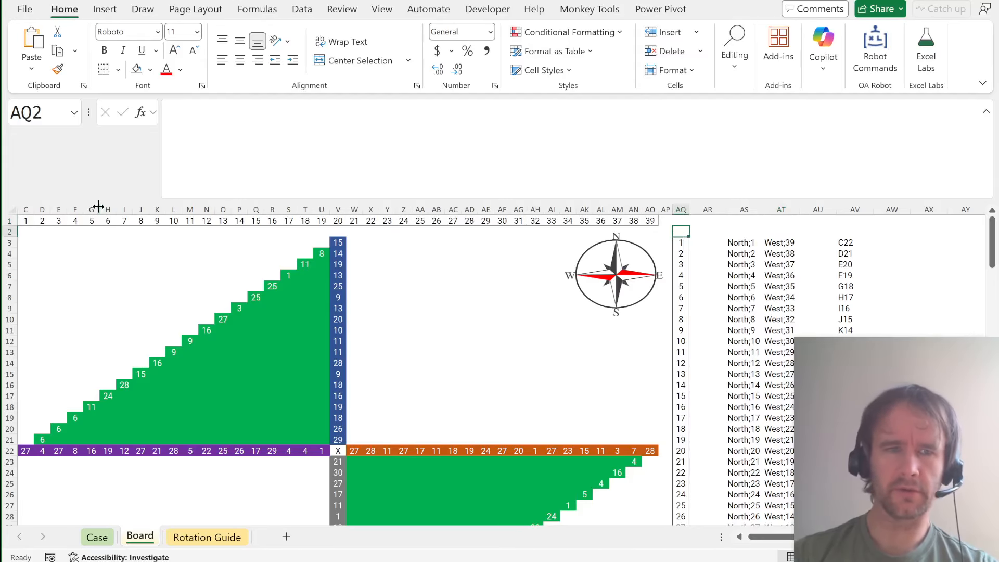
pyautogui.press('Down')
pyautogui.hotkey('ctrl', 'Right')
pyautogui.press('Right')
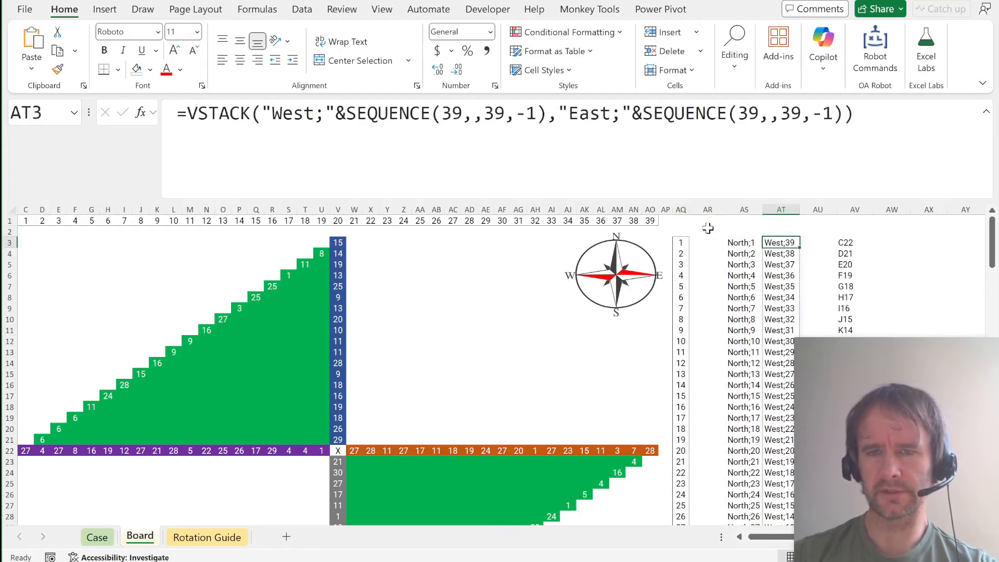
pyautogui.hotkey('ctrl', 'Down')
pyautogui.press('Down')
pyautogui.hotkey('ctrl', 'Up')
pyautogui.hotkey('ctrl', 'Up')
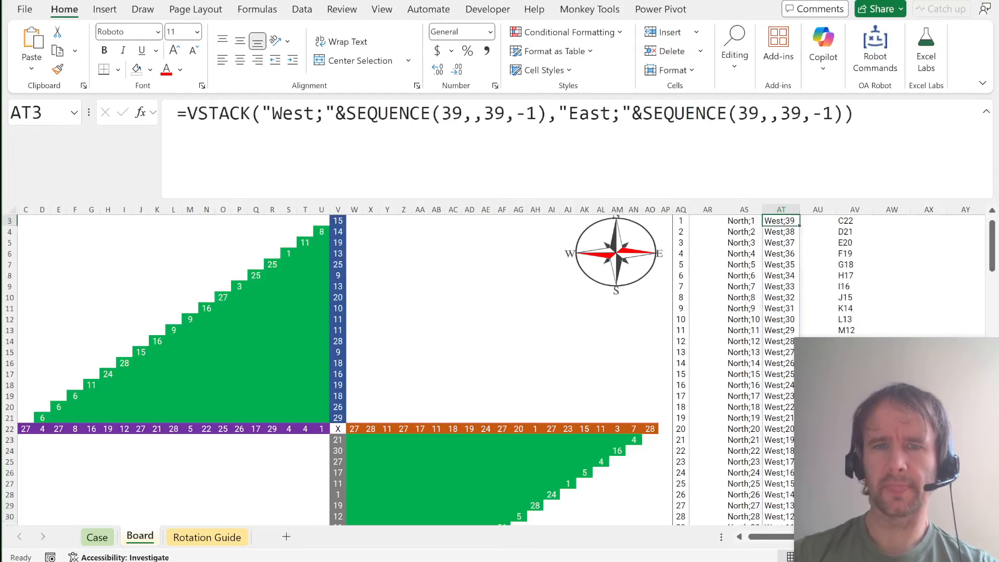
# Add "North;"&SEQUENCE(39) as the third, ascending array of the VSTACK formula in AT3.
pyautogui.moveTo(558, 113); pyautogui.dragTo(909, 113)
pyautogui.press('Right')
pyautogui.write(',')
pyautogui.hotkey('ctrl', 'v')
pyautogui.write('North')
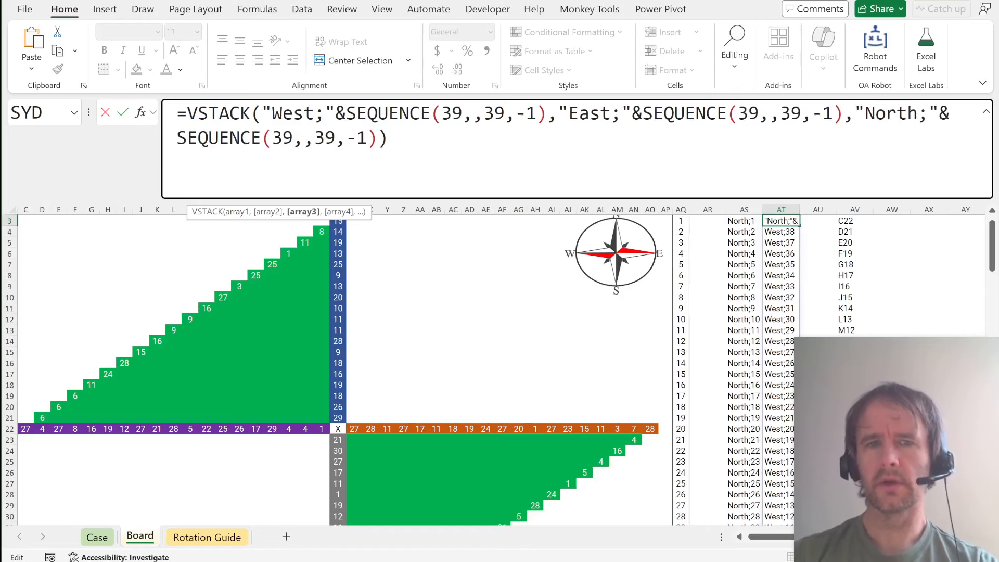
pyautogui.moveTo(292, 138); pyautogui.dragTo(371, 138)
pyautogui.press('BackSpace')
pyautogui.press('Return')
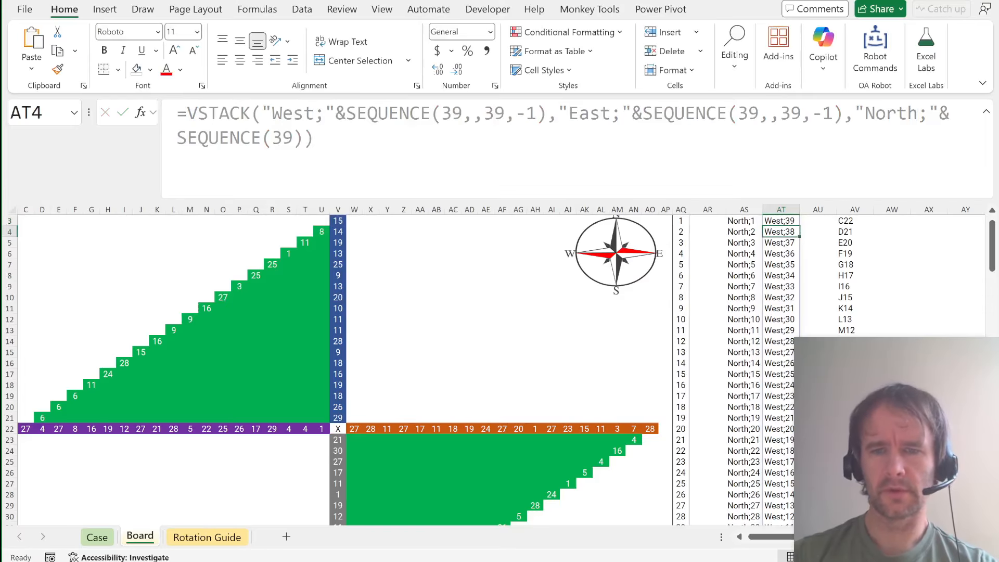
# Check which original side follows the stacked North positions and examine that side's numbering on the board.
pyautogui.hotkey('ctrl', 'Down')
pyautogui.press('Down')
pyautogui.press('Left')
pyautogui.hotkey('ctrl', 'Up')
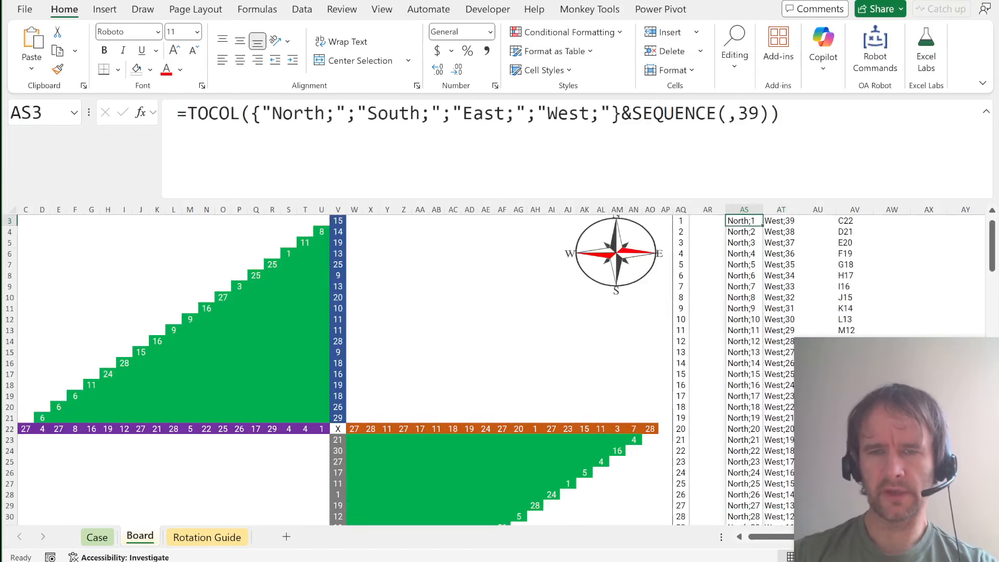
pyautogui.hotkey('ctrl', 'Up')
pyautogui.hotkey('ctrl', 'Left')
pyautogui.hotkey('ctrl', 'Left')
pyautogui.hotkey('ctrl', 'Left')
pyautogui.hotkey('ctrl', 'Down')
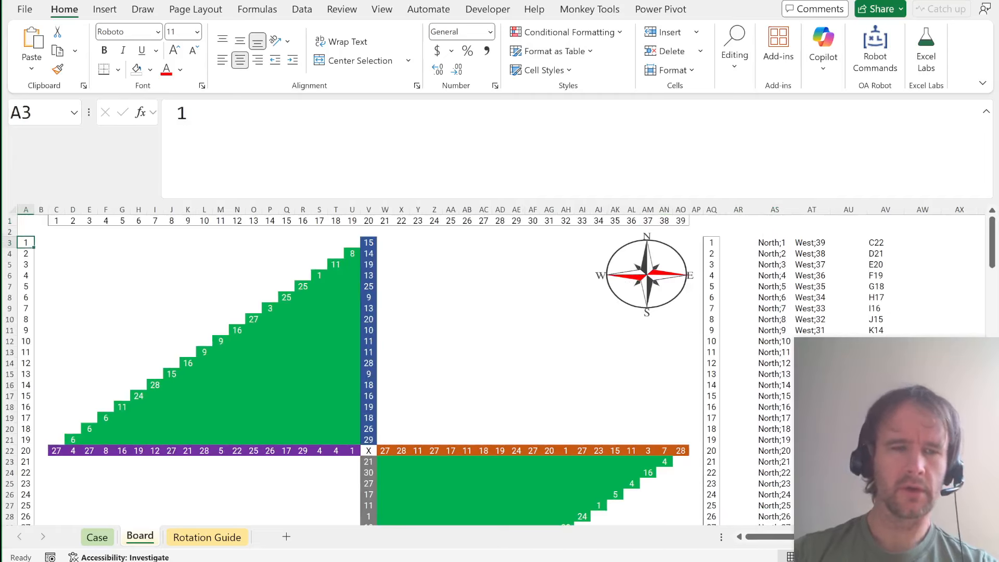
# Duplicate the "North;"&SEQUENCE(39) argument as a fourth array at the end of the VSTACK formula in AT3.
pyautogui.scroll(-6, 76, 345)
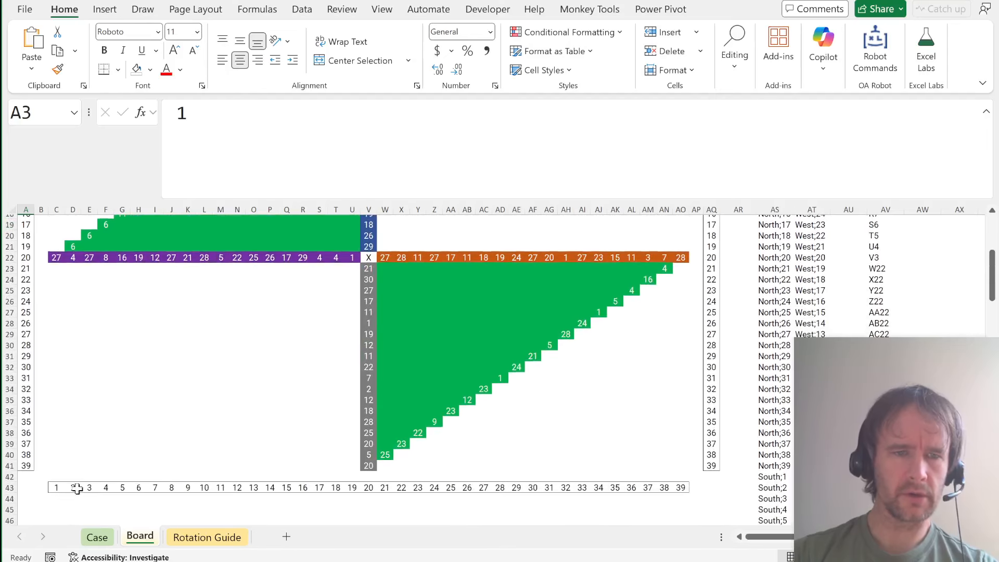
pyautogui.click(56, 479)
pyautogui.click(783, 411)
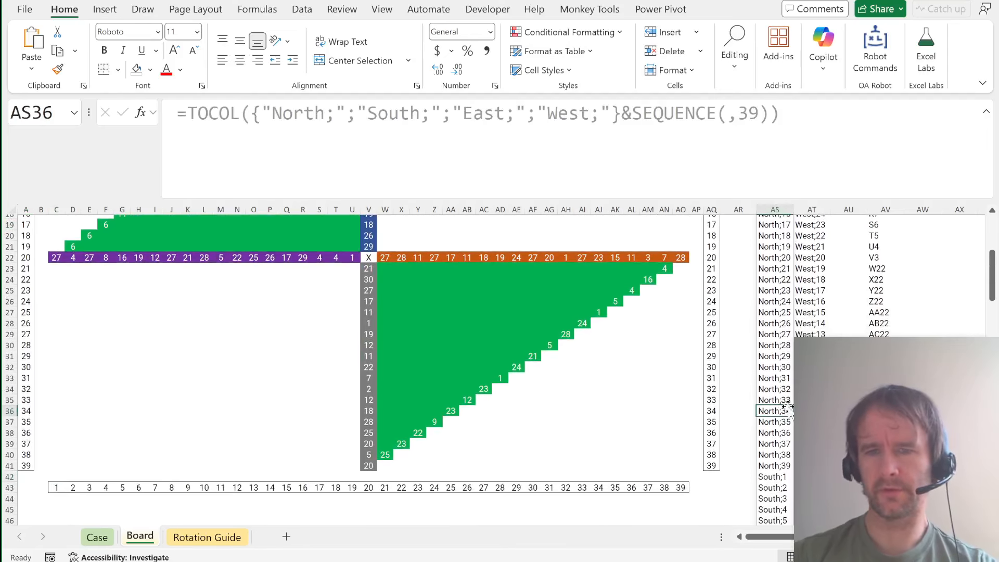
pyautogui.press('Right')
pyautogui.hotkey('ctrl', 'Up')
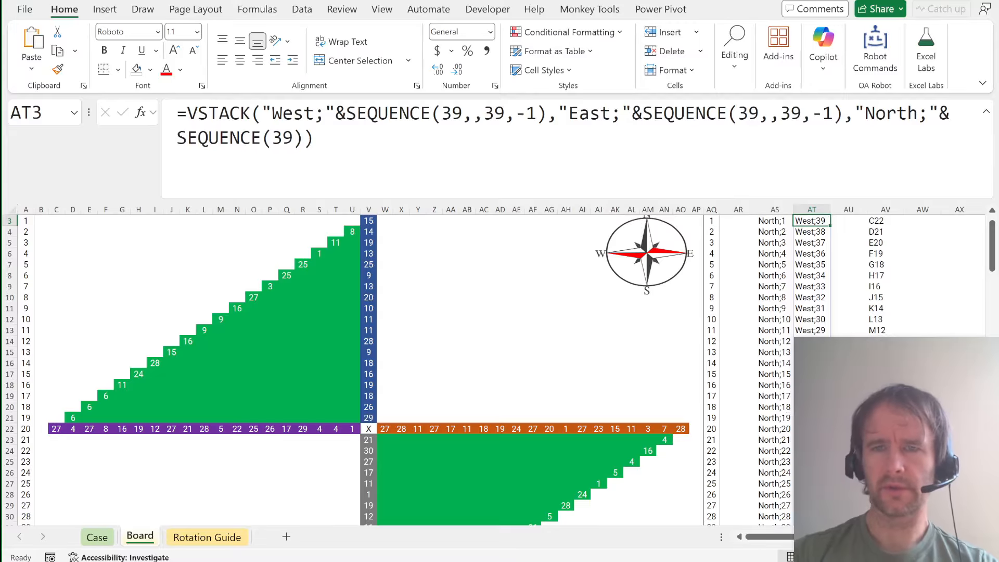
pyautogui.moveTo(844, 114); pyautogui.dragTo(844, 139)
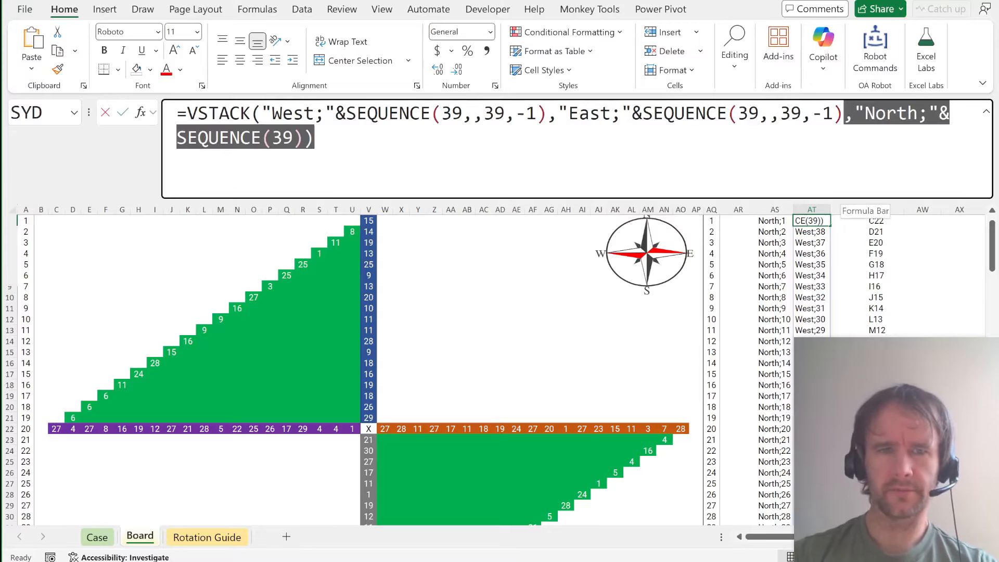
pyautogui.hotkey('shift', 'Left')
pyautogui.hotkey('ctrl', 'c')
pyautogui.press('Right')
pyautogui.hotkey('ctrl', 'v')
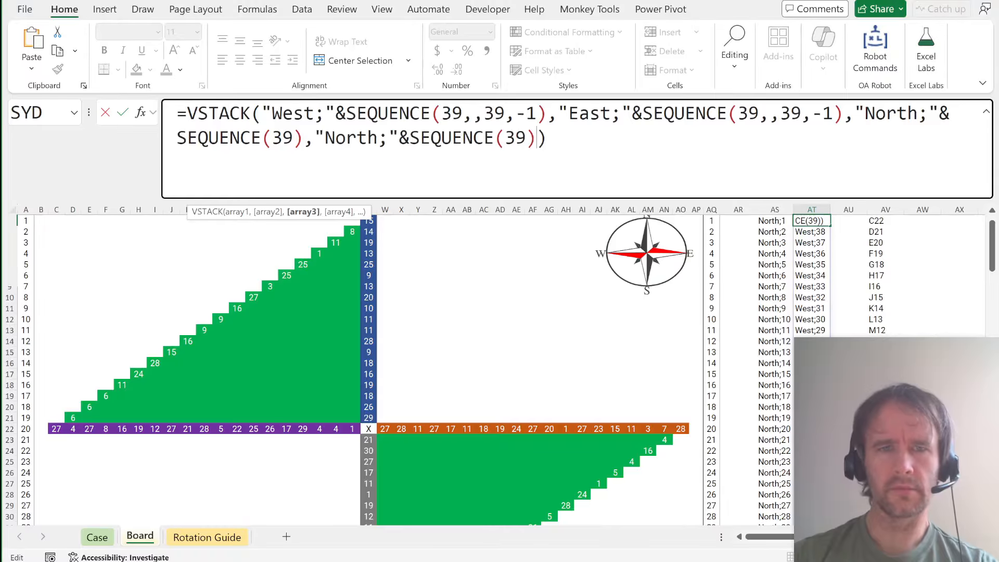
# Change the fourth array's side prefix in the AT3 VSTACK formula to "South;".
pyautogui.click(357, 139)
pyautogui.press('BackSpace')
pyautogui.press('BackSpace')
pyautogui.press('BackSpace')
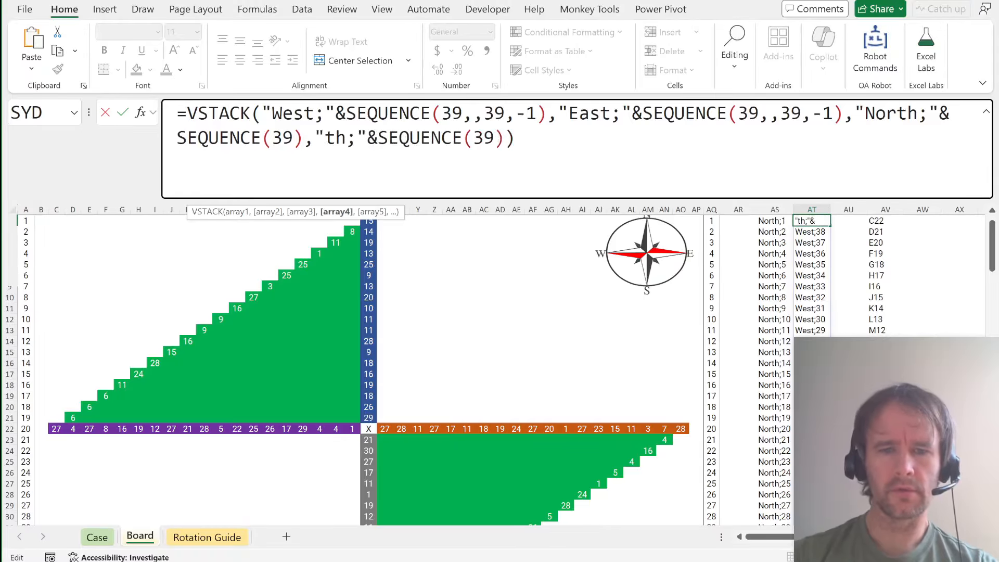
pyautogui.write('Sou')
pyautogui.press('Return')
# Compare the stacked positions in column AT with the original North, South, East and West positions in column AS.
pyautogui.press('Right')
pyautogui.press('Up')
pyautogui.press('Up')
pyautogui.press('Up')
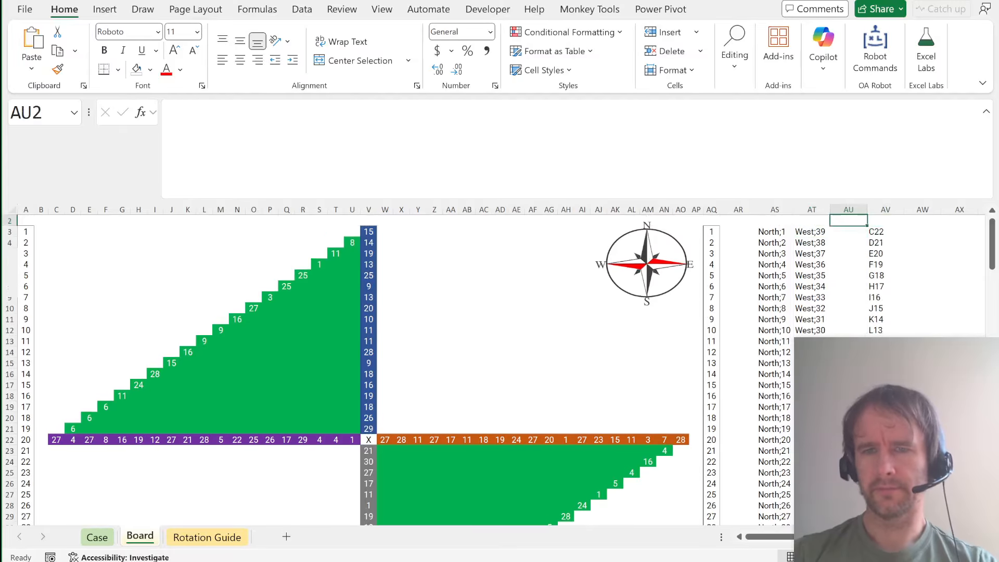
pyautogui.hscroll(5, 676, 312)
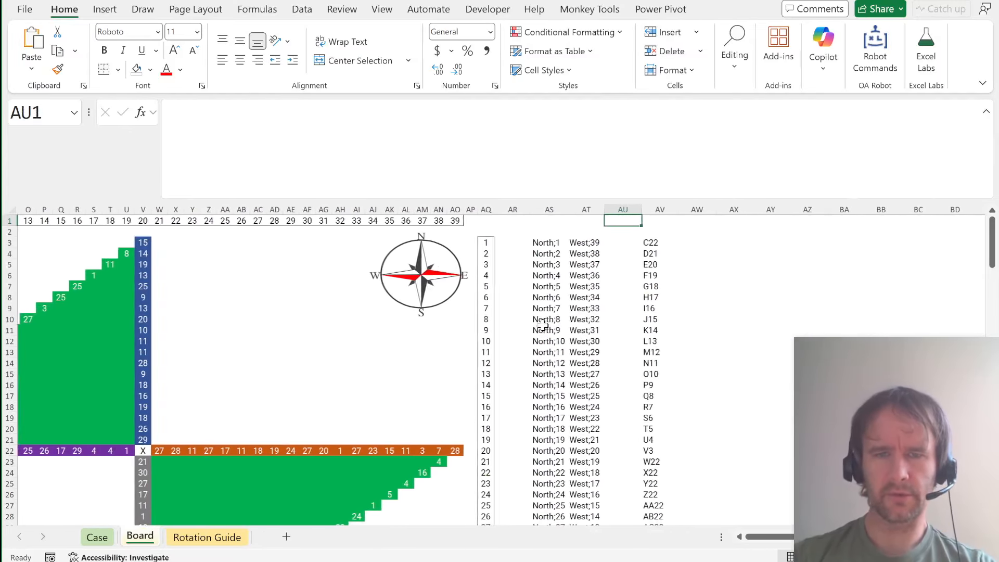
pyautogui.scroll(-3, 598, 334)
pyautogui.scroll(-6, 566, 395)
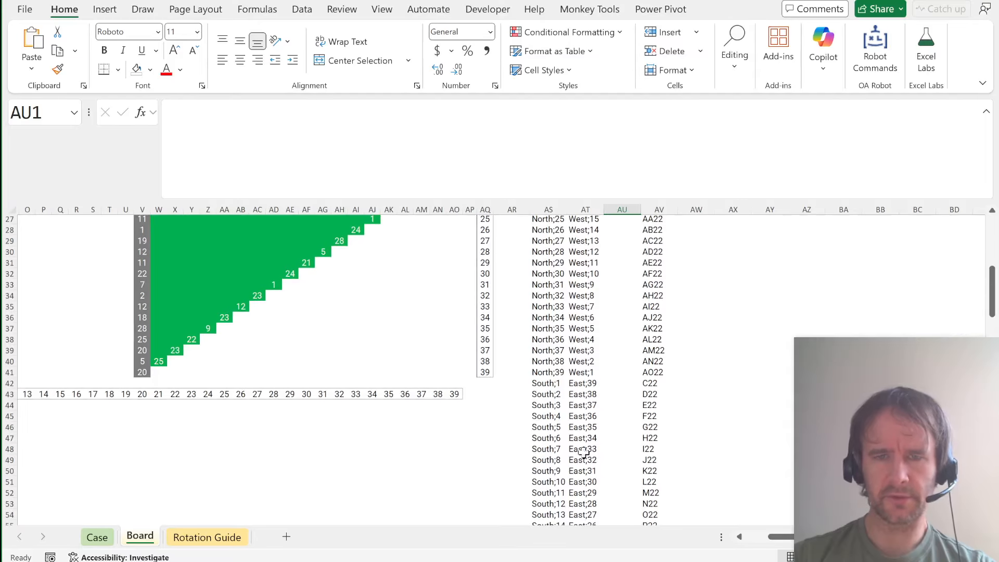
pyautogui.scroll(-10, 588, 453)
pyautogui.scroll(-2, 594, 456)
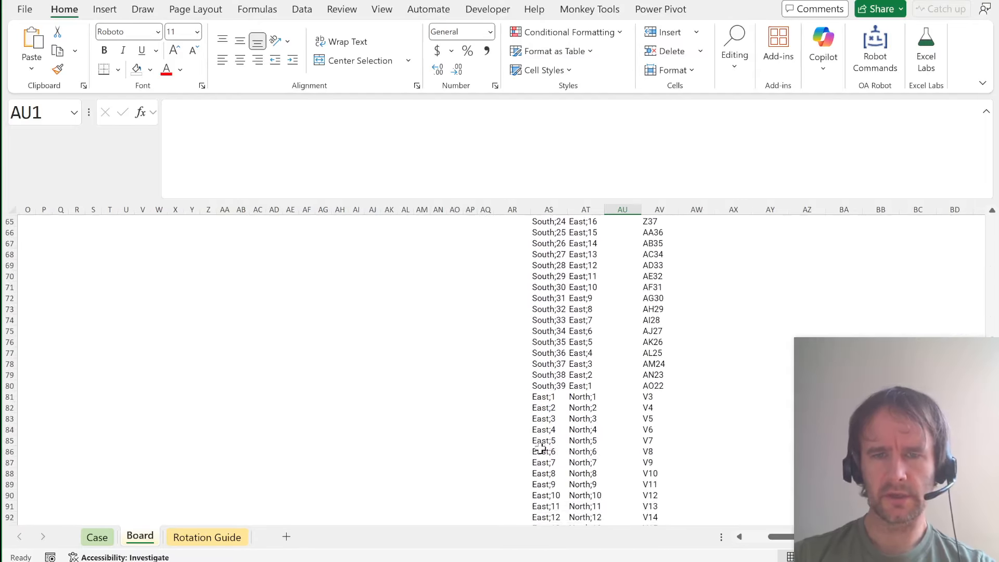
pyautogui.scroll(-14, 588, 448)
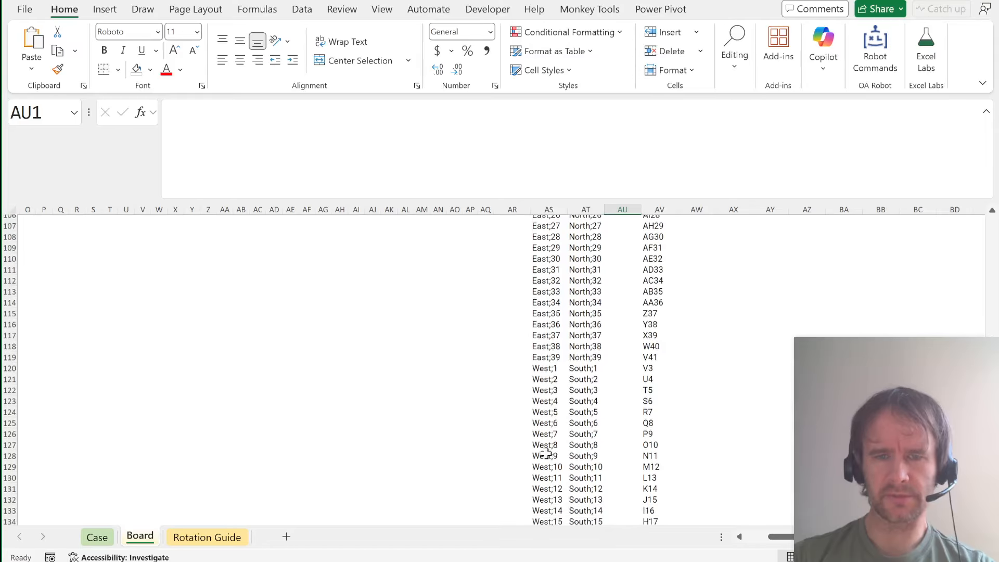
pyautogui.click(581, 382)
pyautogui.hotkey('ctrl', 'Up')
pyautogui.hotkey('ctrl', 'Up')
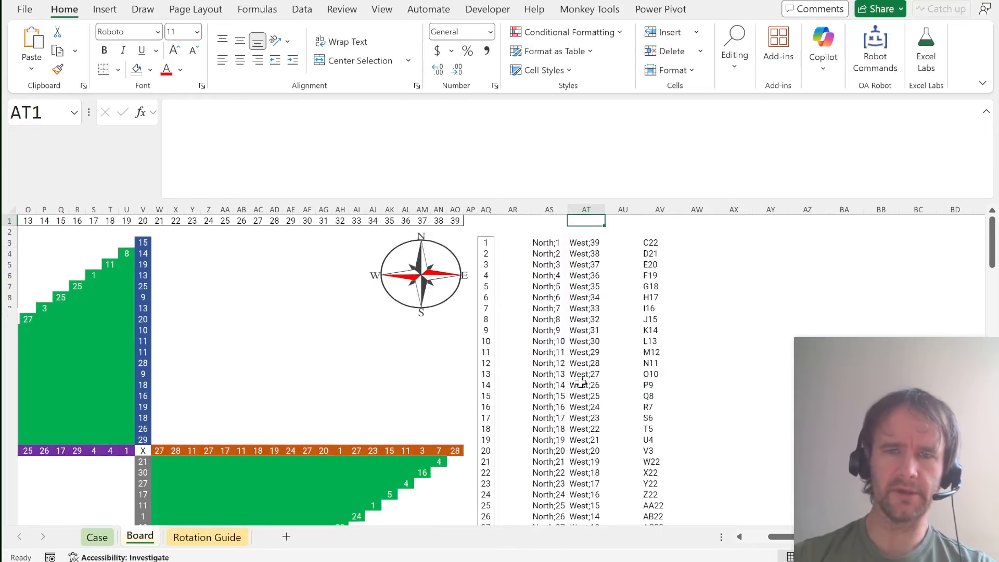
pyautogui.press('Down')
pyautogui.press('Down')
pyautogui.press('Down')
pyautogui.press('Up')
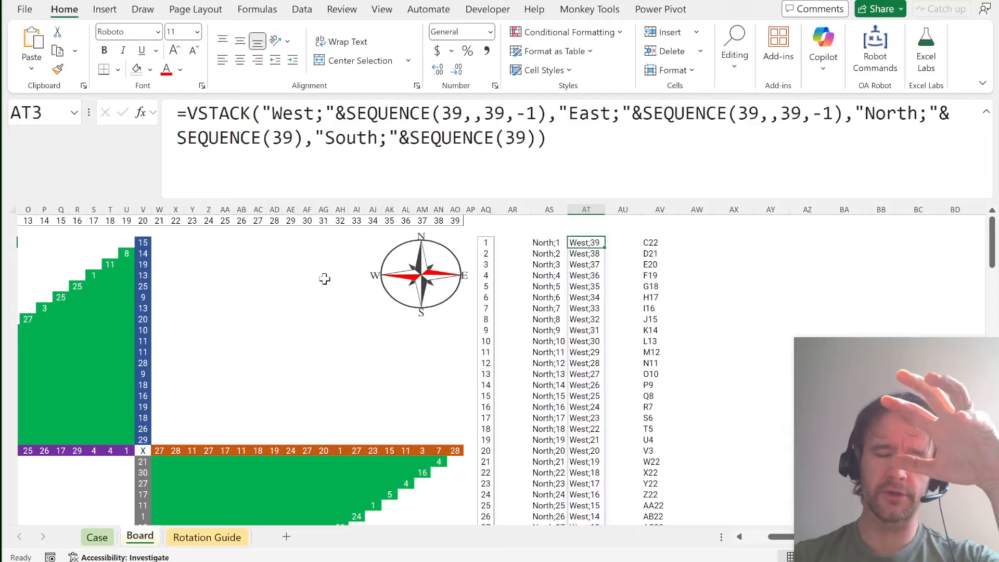
# Insert an empty column at AU, between the rotated positions and the cell addresses.
pyautogui.press('Right')
pyautogui.hotkey('alt', 'h')
pyautogui.press('i')
pyautogui.press('c')
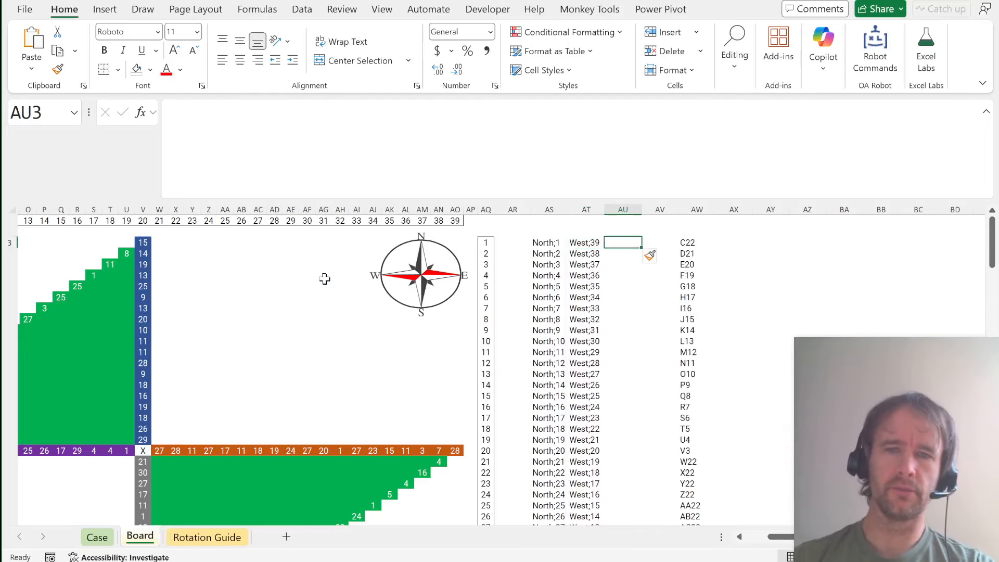
pyautogui.press('Left')
pyautogui.press('Right')
# Enter =XLOOKUP(AT3#,trg_1,$AT$3#) in AU3 to map the positions after the second rotation.
pyautogui.write('=xl')
pyautogui.press('Tab')
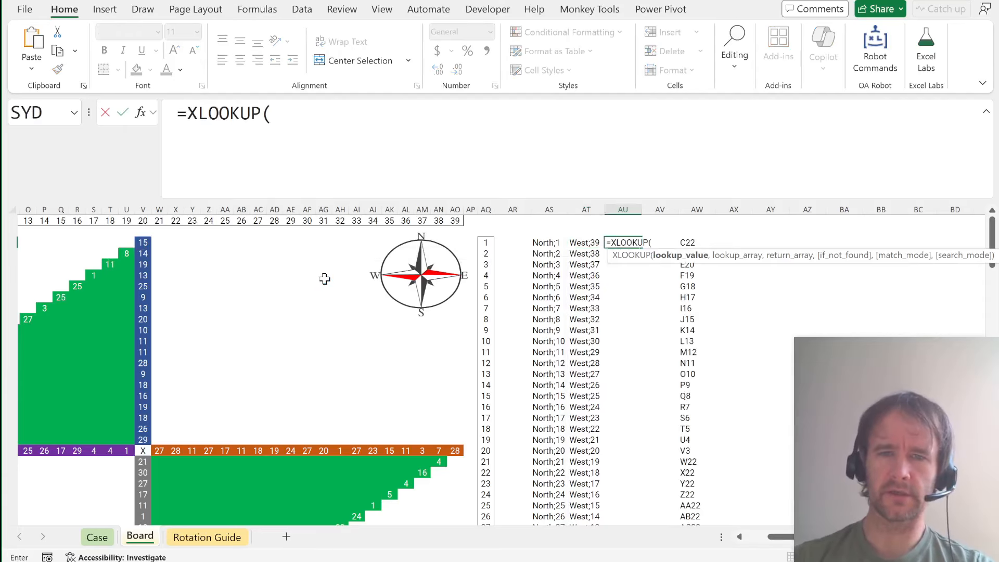
pyautogui.press('Left')
pyautogui.hotkey('ctrl', 'shift', 'Down')
pyautogui.write(',')
pyautogui.press('Left')
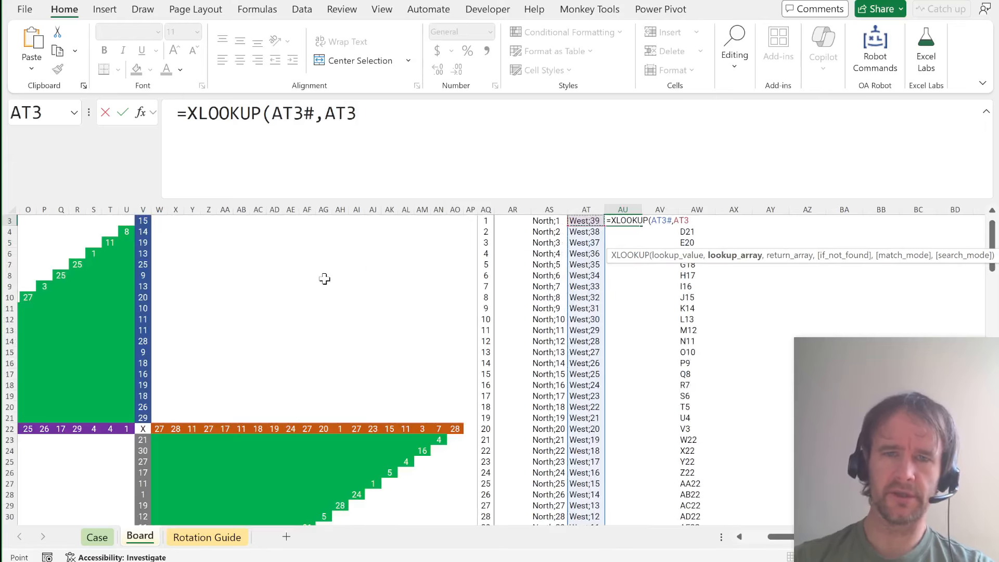
pyautogui.press('Left')
pyautogui.hotkey('ctrl', 'shift', 'Down')
pyautogui.hotkey('ctrl', 'BackSpace')
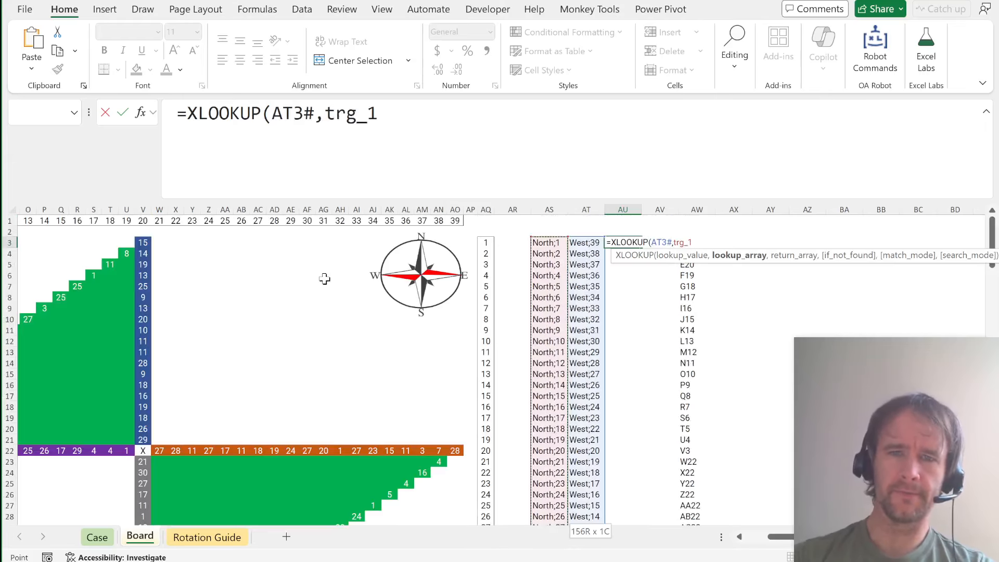
pyautogui.write(',')
pyautogui.press('Left')
pyautogui.hotkey('ctrl', 'shift', 'Down')
pyautogui.press('F4')
pyautogui.hotkey('ctrl', 'BackSpace')
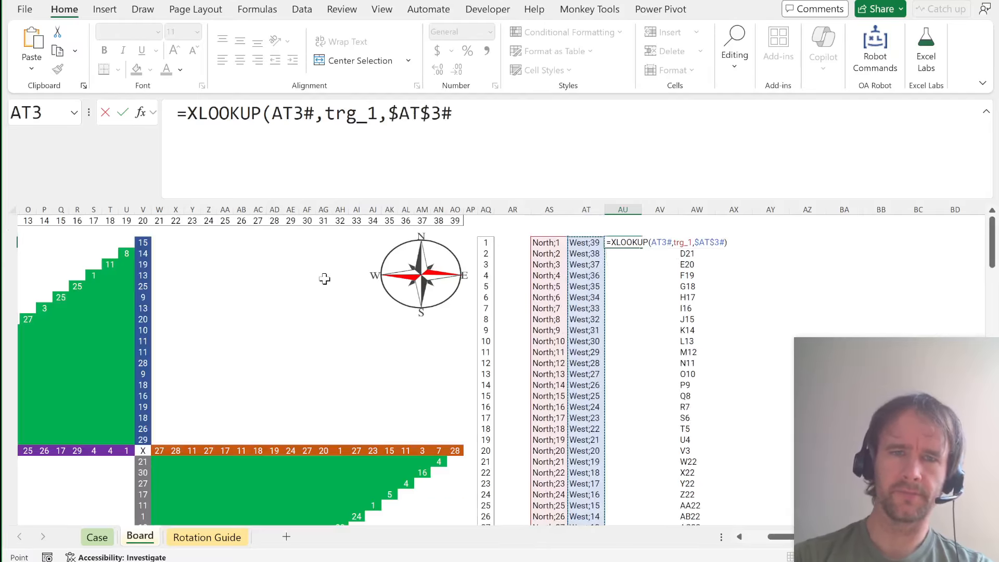
pyautogui.press('Return')
# Copy the rotation lookup formula from AU3 into AV3 for the third rotation.
pyautogui.press('Up')
pyautogui.hotkey('ctrl', 'c')
pyautogui.press('Right')
pyautogui.hotkey('ctrl', 'v')
# Insert a column at AW and extend the rotation lookup formula into AW3 as a fourth rotation.
pyautogui.press('Left')
pyautogui.press('Left')
pyautogui.press('Left')
pyautogui.press('Right')
pyautogui.press('Right')
pyautogui.press('Right')
pyautogui.press('Right')
pyautogui.hotkey('ctrl', '+')
pyautogui.press('i')
pyautogui.press('Return')
pyautogui.hotkey('ctrl', 'r')
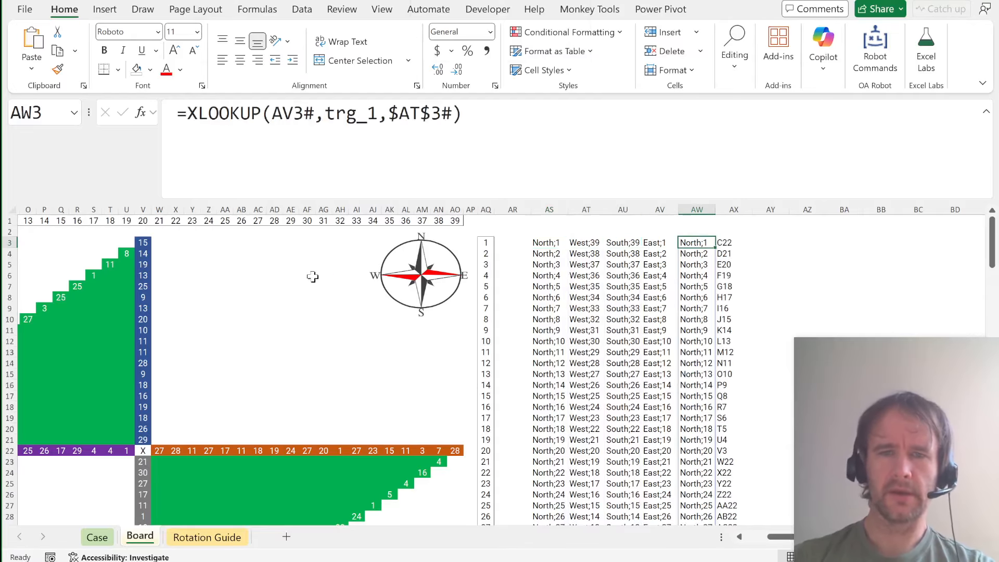
# Test in AW2 with =AND(AW3#=trg_1) whether the fourth rotation matches the original positions.
pyautogui.press('Up')
pyautogui.write('=AND(')
pyautogui.press('Down')
pyautogui.hotkey('ctrl', 'shift', 'Down')
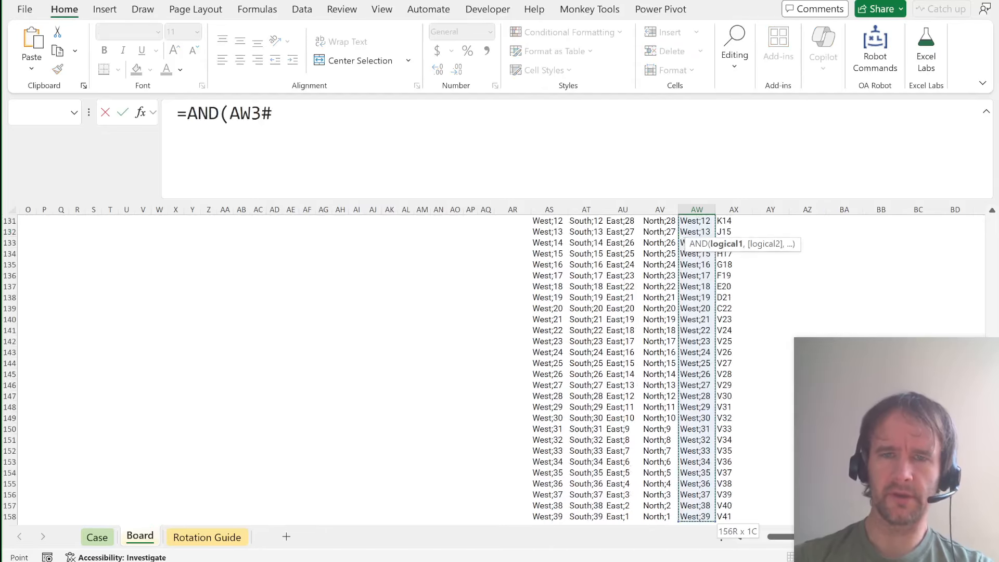
pyautogui.write('=')
pyautogui.press('Left')
pyautogui.press('Left')
pyautogui.press('Left')
pyautogui.press('Left')
pyautogui.press('Down')
pyautogui.hotkey('ctrl', 'shift', 'Down')
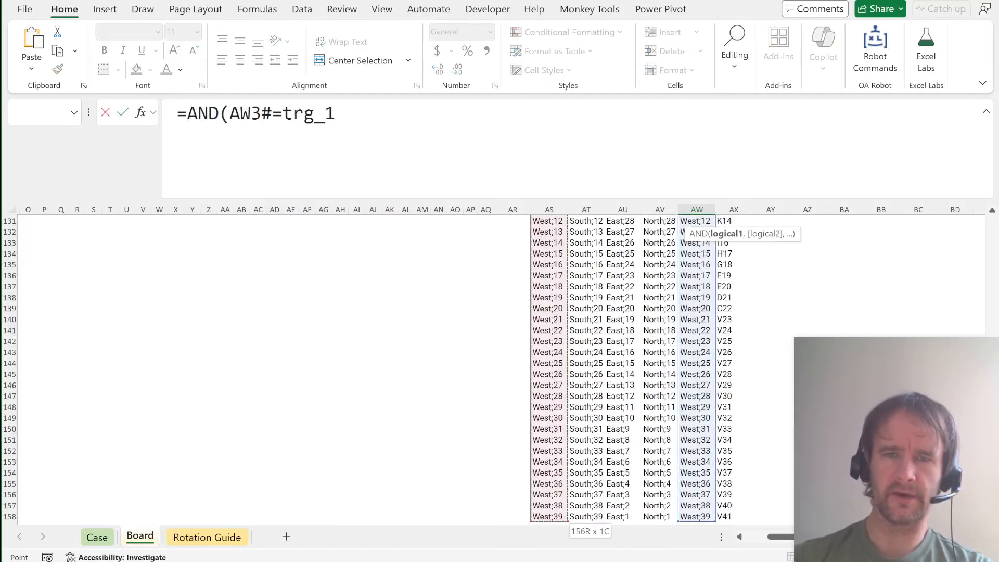
pyautogui.press('Return')
# Clear the AND test in AW2 and delete the fourth-rotation column AW.
pyautogui.press('Up')
pyautogui.press('Up')
pyautogui.press('Down')
pyautogui.press('Delete')
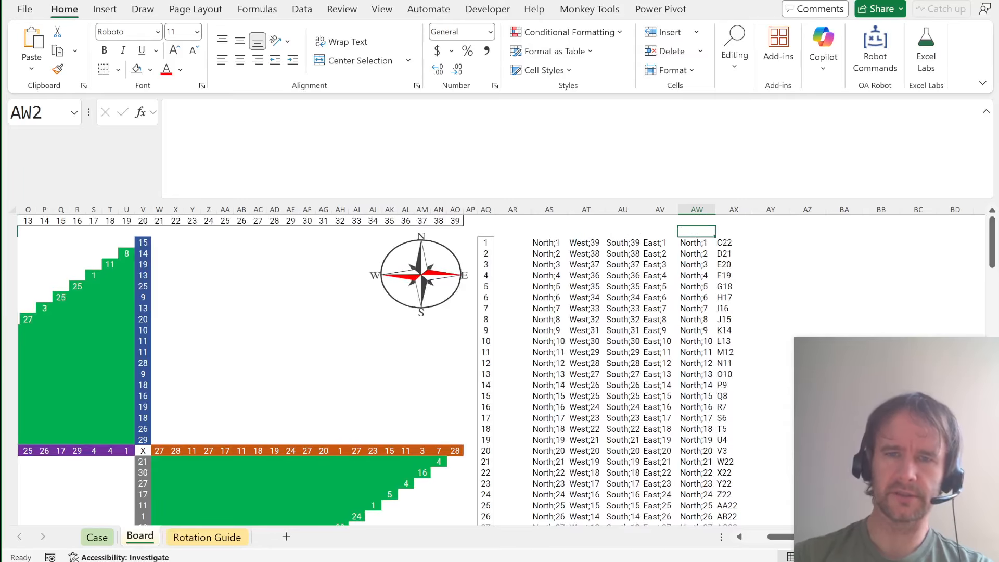
pyautogui.hotkey('ctrl', 'space')
pyautogui.hotkey('ctrl', '-')
# Name the four columns of positions in AS3:AV158 trgs.
pyautogui.press('Left')
pyautogui.press('Left')
pyautogui.press('Left')
pyautogui.press('Down')
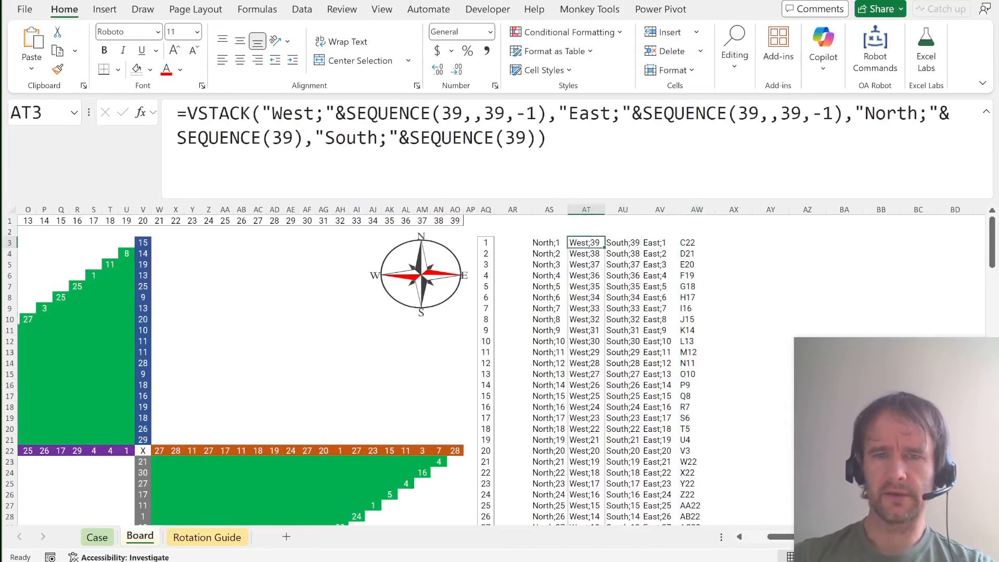
pyautogui.press('Left')
pyautogui.hotkey('shift', 'Right')
pyautogui.hotkey('shift', 'Right')
pyautogui.hotkey('shift', 'Right')
pyautogui.hotkey('ctrl', 'shift', 'Down')
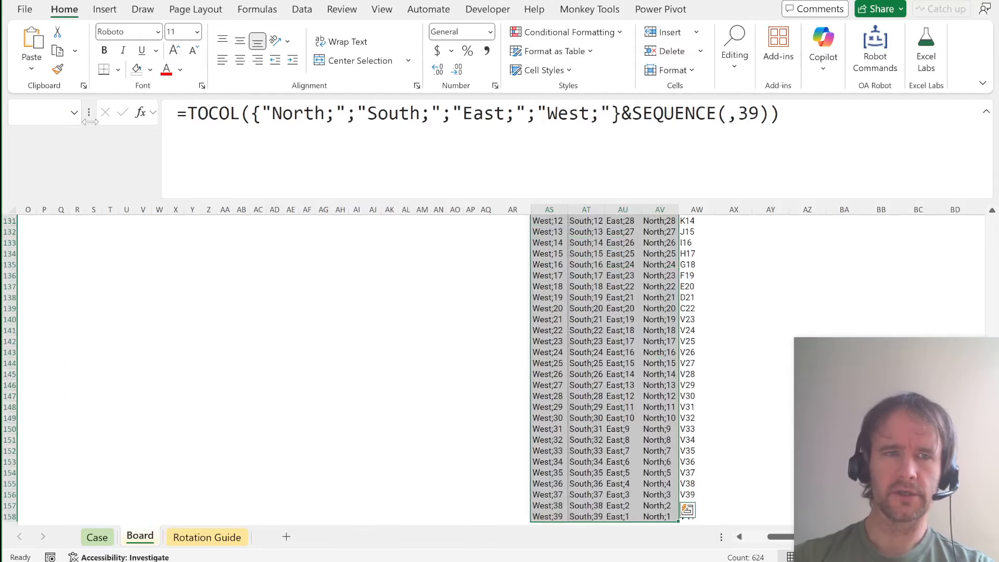
pyautogui.hotkey('alt', 'F3')
pyautogui.write('trgs')
pyautogui.press('Return')
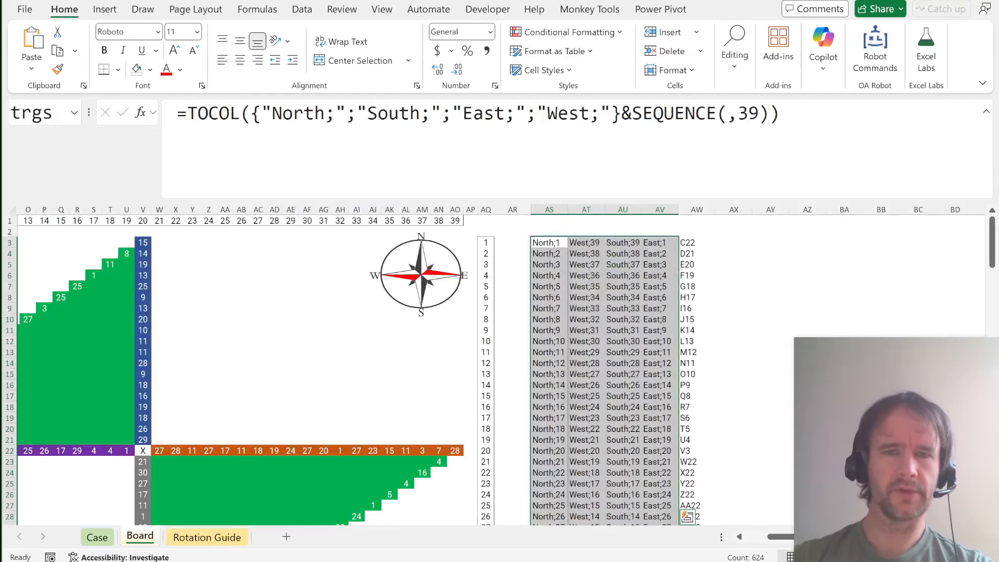
# Label the four position columns with rotation numbers 0, 1, 2 and 3 in AS2:AV2.
pyautogui.press('Up')
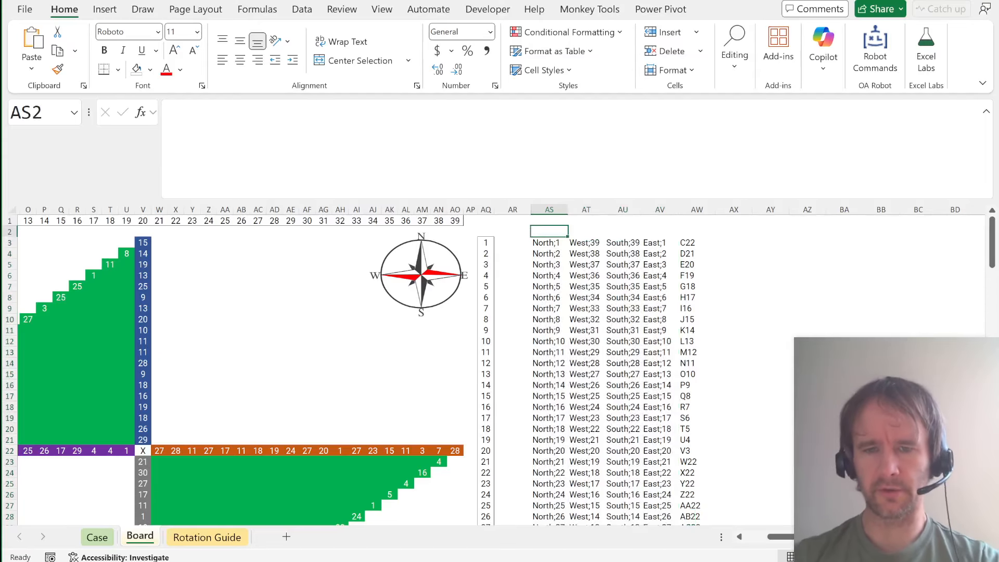
pyautogui.write('0')
pyautogui.press('Tab')
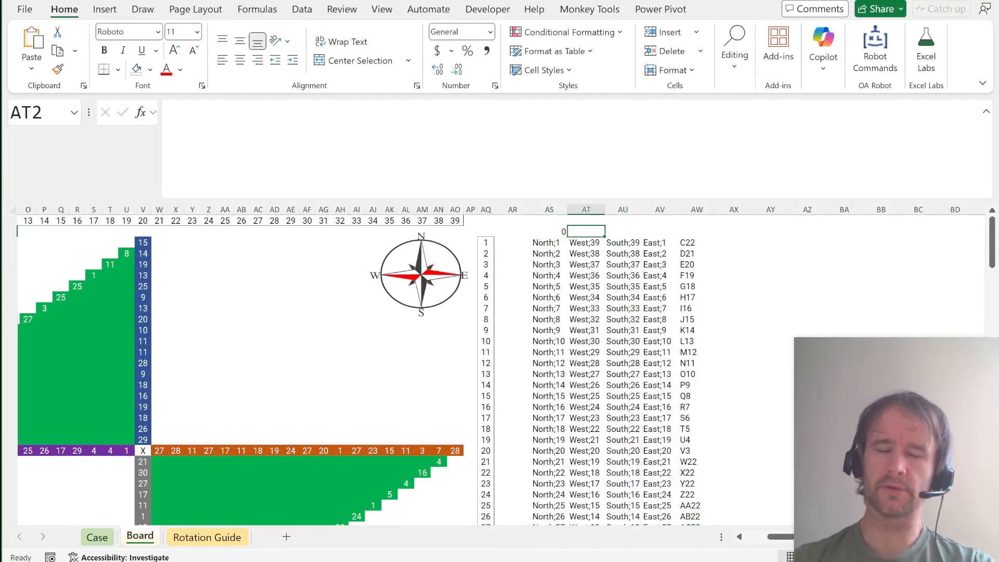
pyautogui.write('1')
pyautogui.press('Tab')
pyautogui.write('2')
pyautogui.press('Tab')
pyautogui.write('3')
pyautogui.press('Tab')
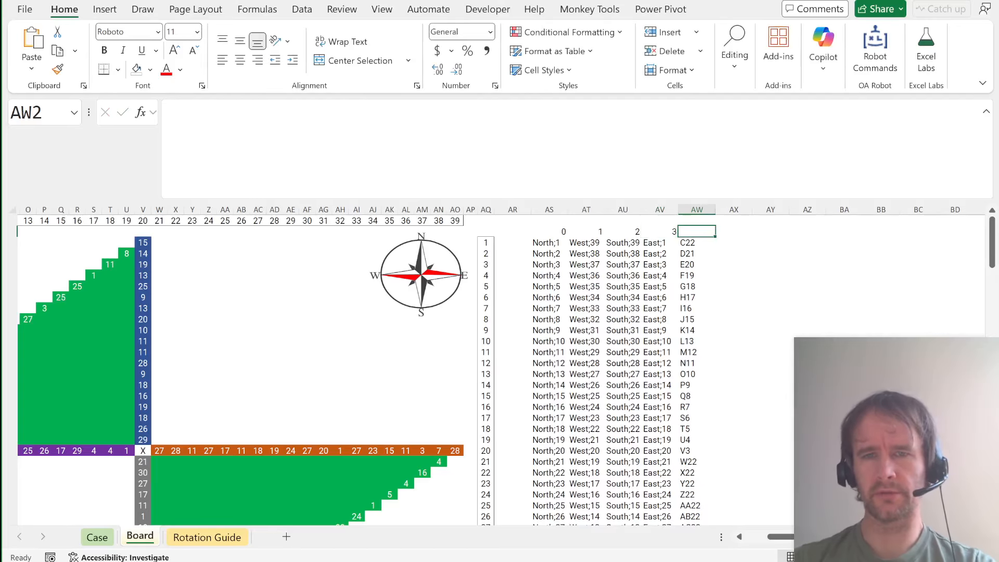
pyautogui.hotkey('shift', 'Tab')
# On the Case sheet, enter =TEXTBEFORE(G252,";",-1) in H252 to extract the Example5 throw's side and position.
pyautogui.hotkey('ctrl', 'pageup')
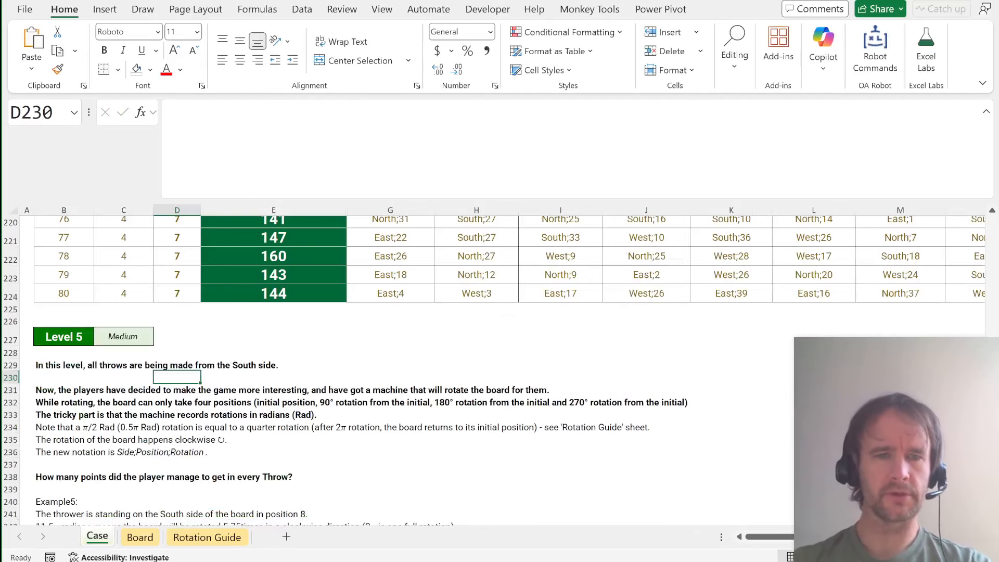
pyautogui.scroll(-7, 457, 361)
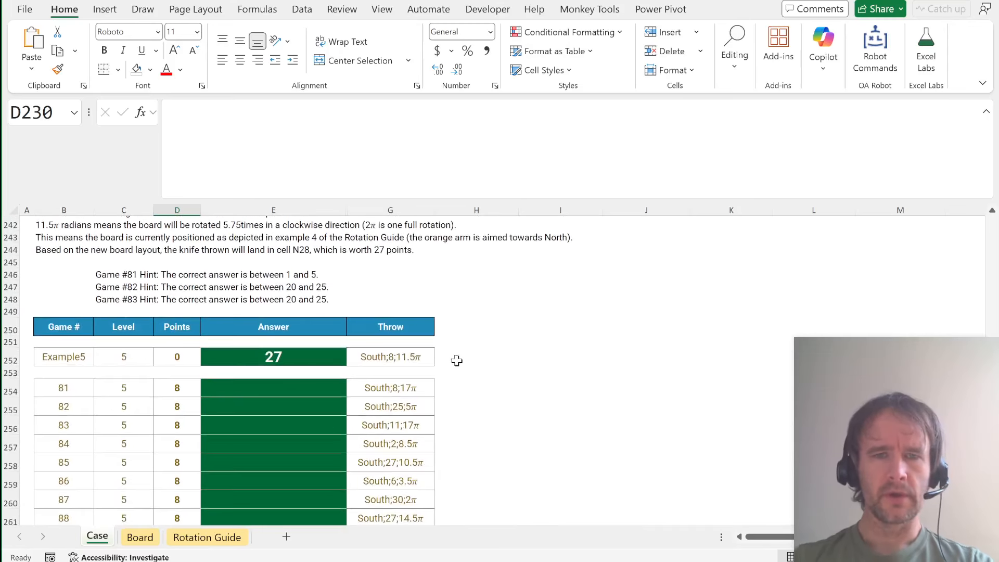
pyautogui.click(457, 361)
pyautogui.write('=textb')
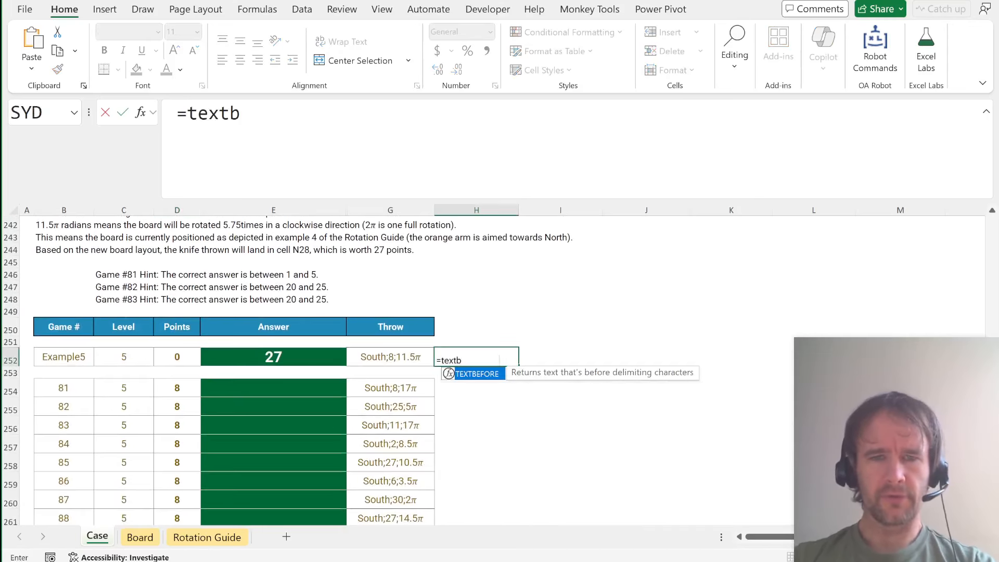
pyautogui.press('Tab')
pyautogui.press('Left')
pyautogui.write(',";",')
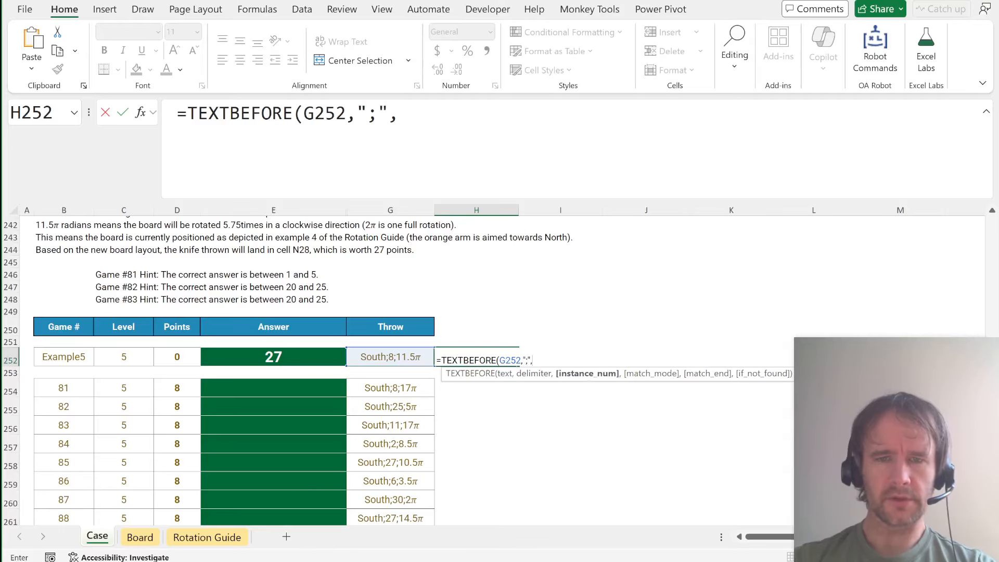
pyautogui.write('-1')
pyautogui.press('Return')
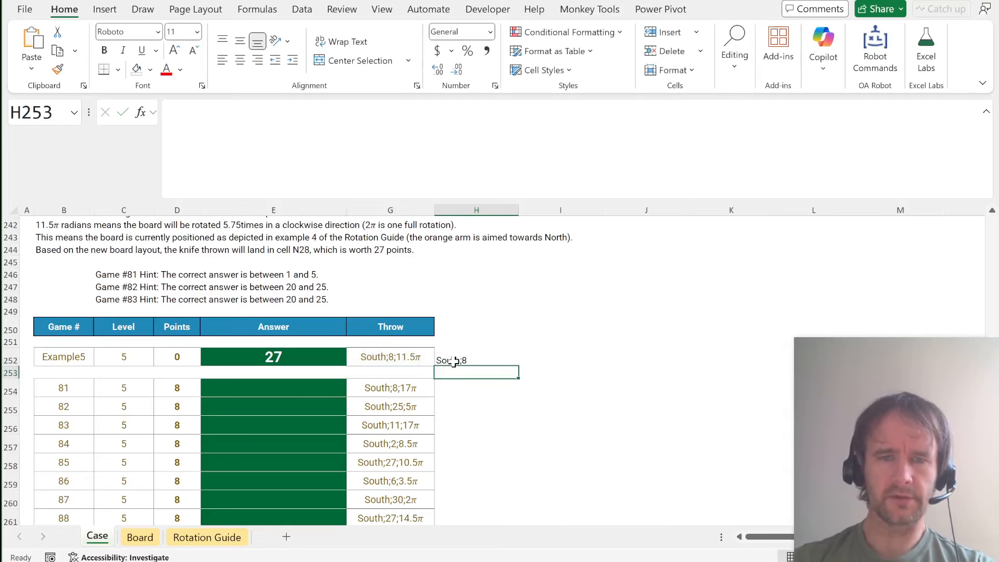
# Enter =TEXTAFTER(G252,";",-1) in I252 to extract the Example5 throw's rotation, reusing the formula from H252.
pyautogui.press('Up')
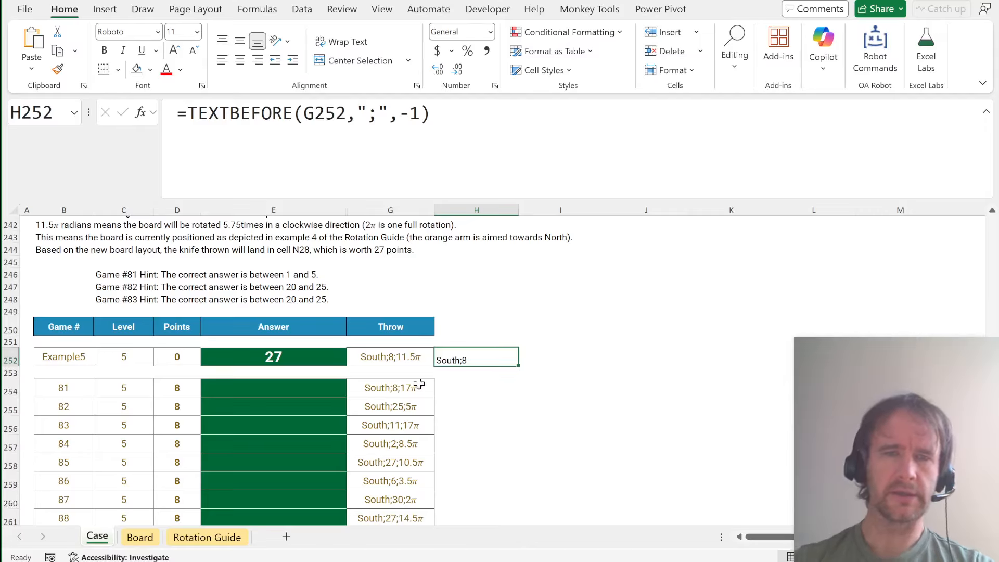
pyautogui.hotkey('ctrl', 'c')
pyautogui.press('Right')
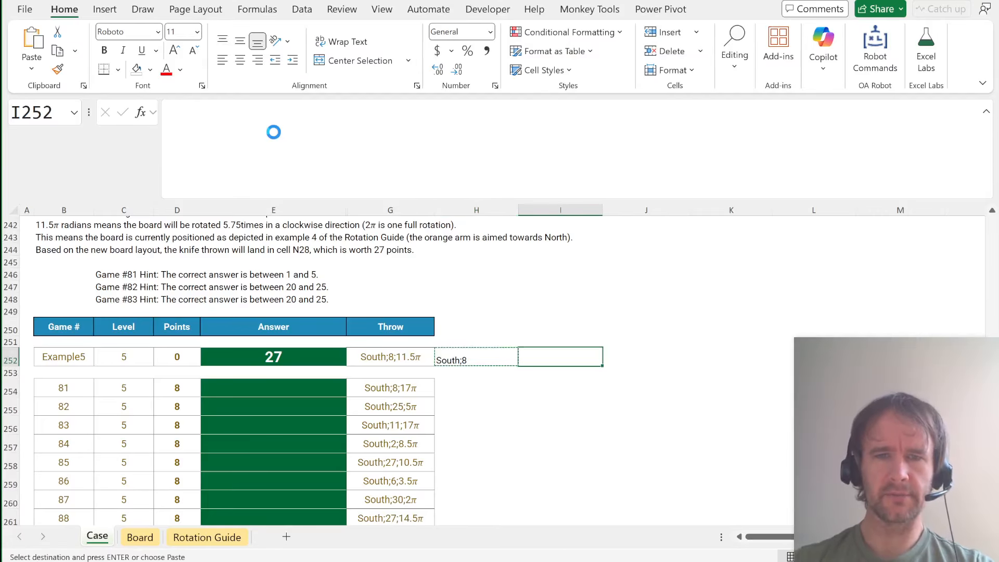
pyautogui.hotkey('ctrl', 'v')
pyautogui.press('Escape')
pyautogui.moveTo(230, 113); pyautogui.dragTo(292, 114)
pyautogui.write('AFTER')
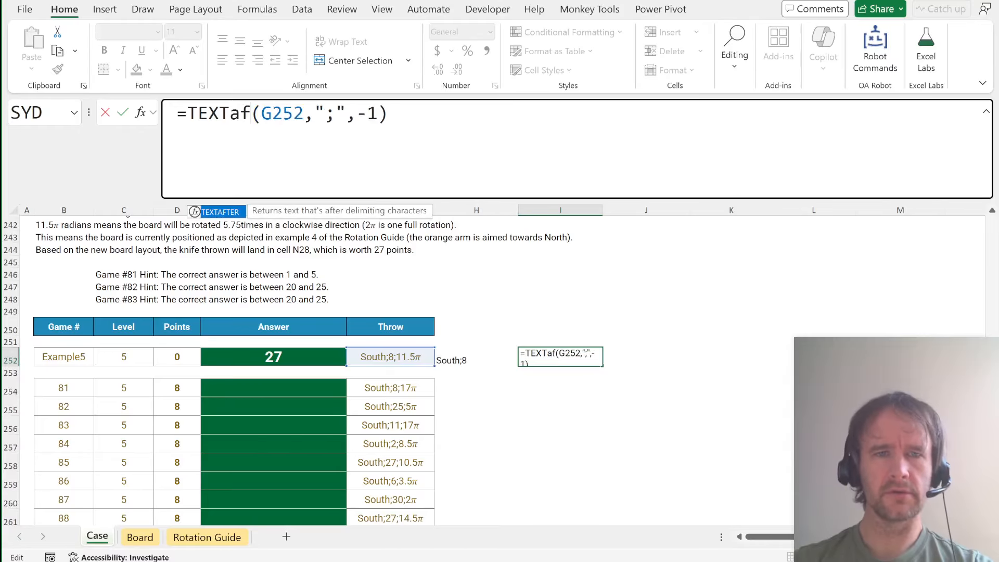
pyautogui.press('Tab')
pyautogui.press('Return')
pyautogui.press('Up')
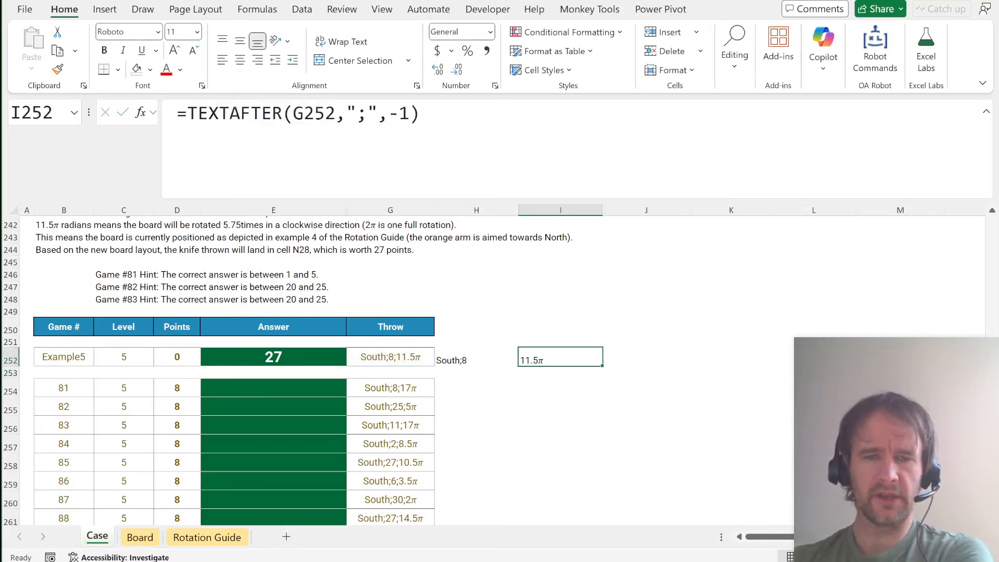
# Copy the π character from the throw text in G252 and put it in I250.
pyautogui.press('Left')
pyautogui.press('Left')
pyautogui.press('F2')
pyautogui.hotkey('shift', 'Left')
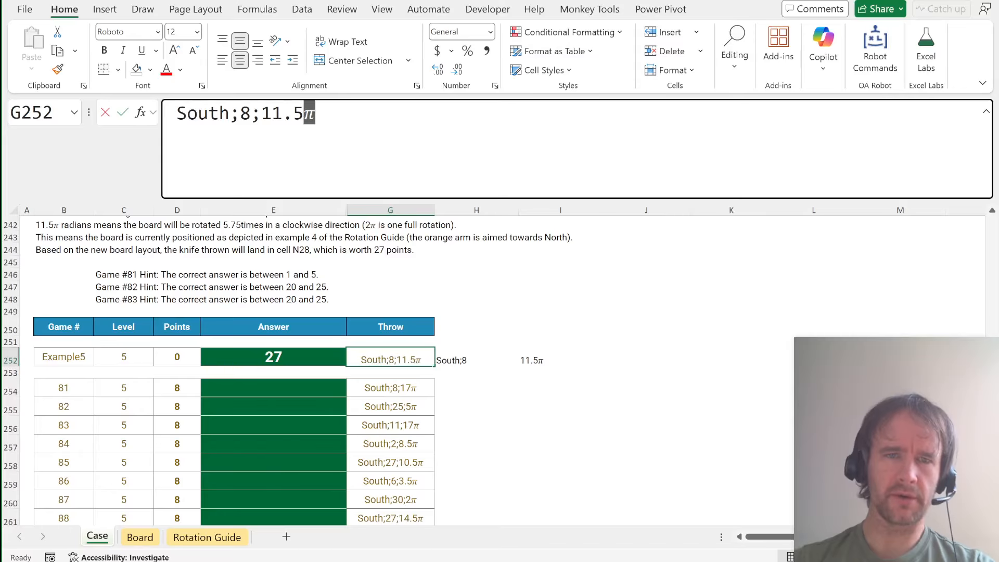
pyautogui.hotkey('ctrl', 'c')
pyautogui.press('Escape')
pyautogui.press('Up')
pyautogui.press('Right')
pyautogui.press('Up')
pyautogui.press('Right')
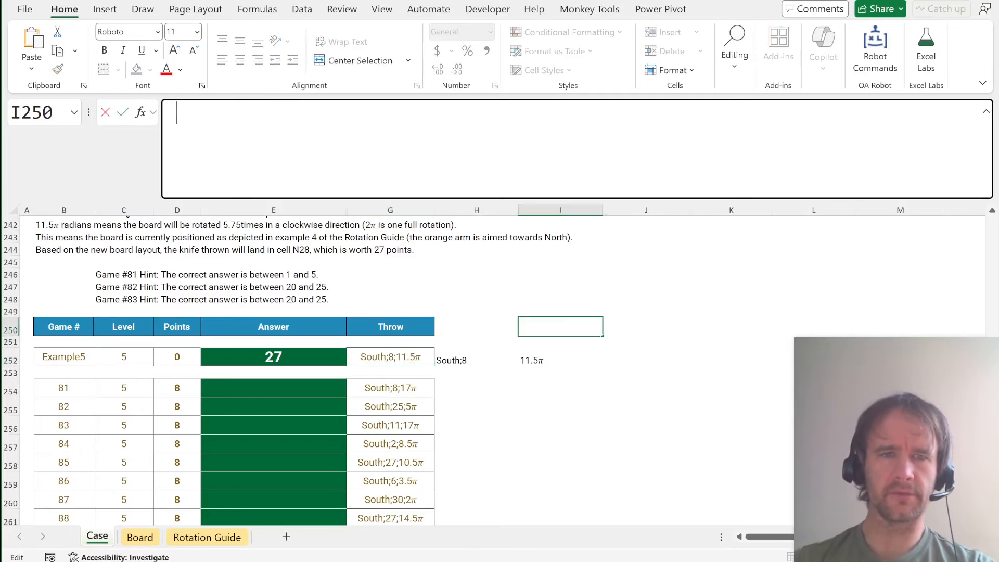
pyautogui.hotkey('ctrl', 'v')
pyautogui.press('Return')
# Name the cell I250 holding the π character p.
pyautogui.press('Up')
pyautogui.hotkey('alt', 'F3')
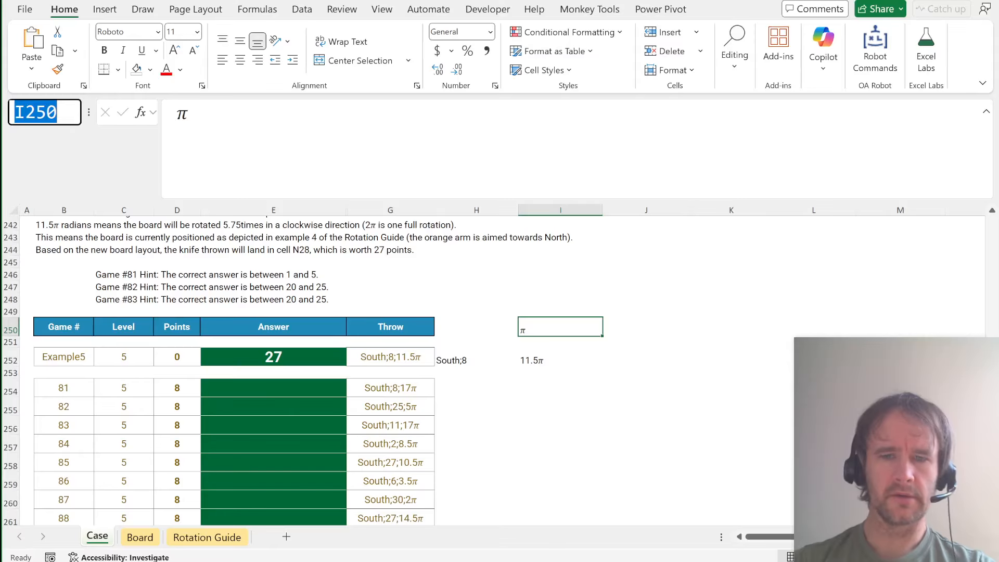
pyautogui.write('p')
pyautogui.press('Return')
# Wrap the I252 formula in SUBSTITUTE to strip the π, giving =SUBSTITUTE(TEXTAFTER(G252,";",-1),p,).
pyautogui.press('Down')
pyautogui.press('Down')
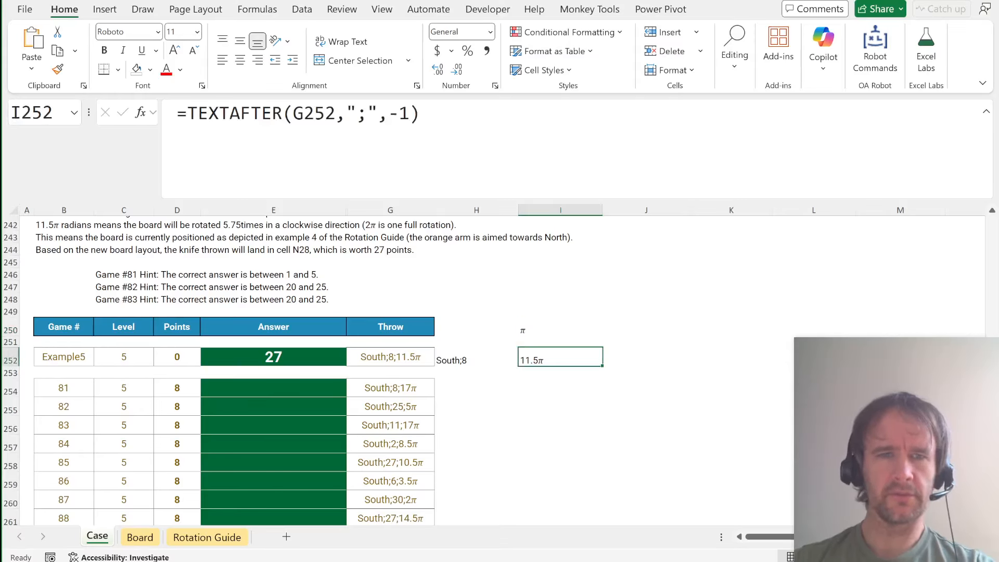
pyautogui.press('F2')
pyautogui.press('Home')
pyautogui.press('Right')
pyautogui.write('sub')
pyautogui.press('Tab')
pyautogui.press('End')
pyautogui.write(',p')
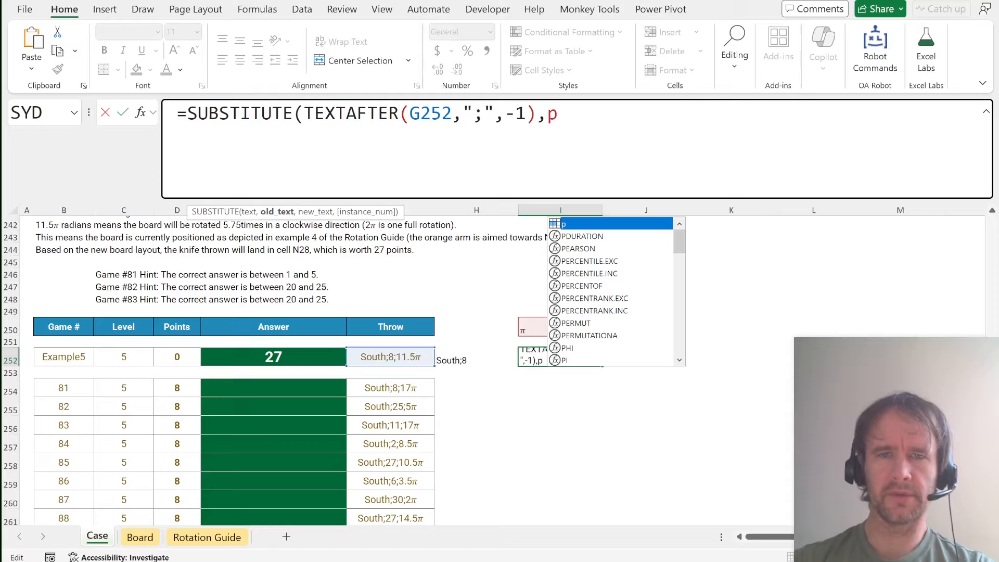
pyautogui.write(',)')
pyautogui.press('Return')
pyautogui.press('Up')
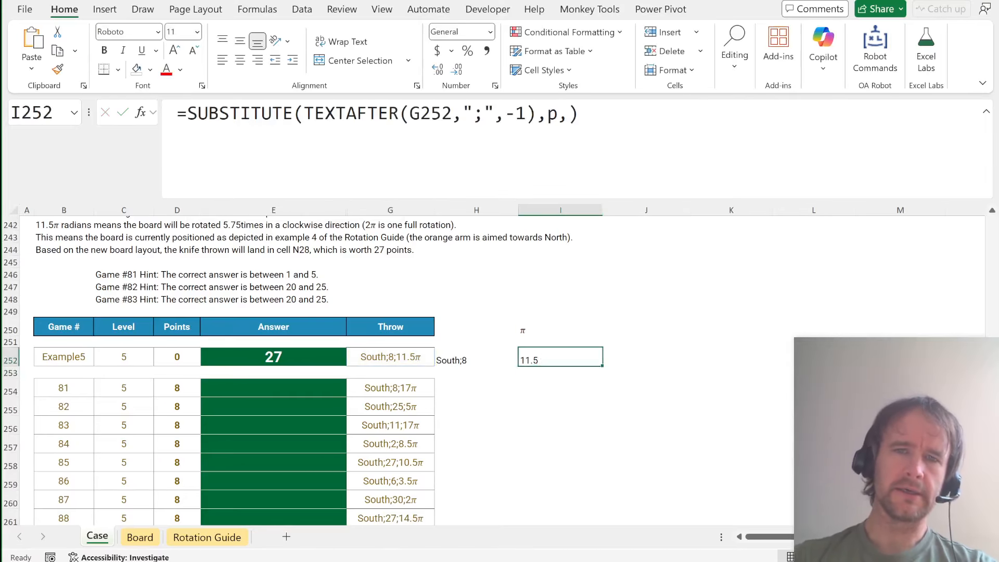
# Check the Board and Rotation Guide sheets, and multiply the SUBSTITUTE result in Case cell I252 by 2.
pyautogui.press('F2')
pyautogui.press('Escape')
pyautogui.hotkey('ctrl', 'pagedown')
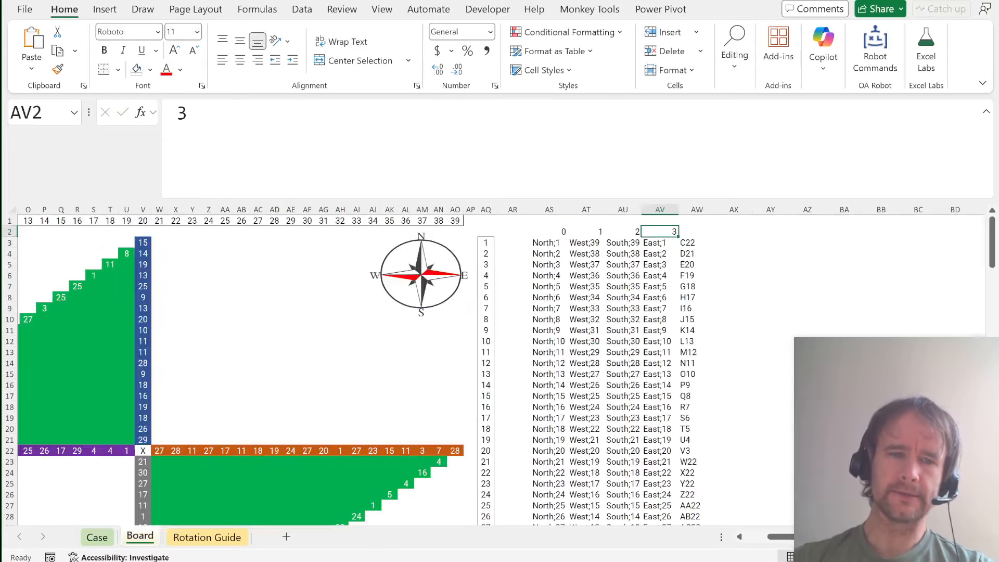
pyautogui.hotkey('ctrl', 'pagedown')
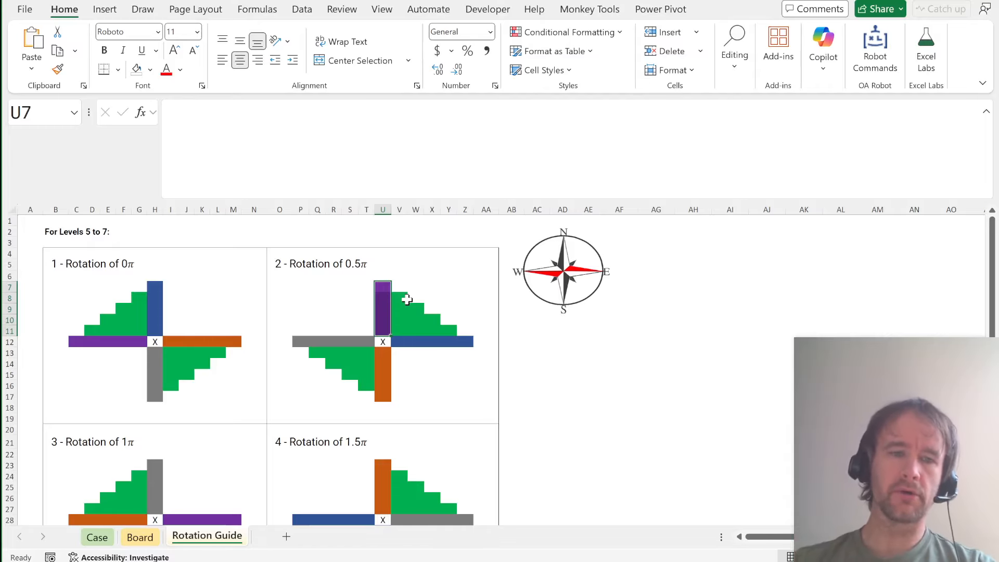
pyautogui.hotkey('ctrl', 'pageup')
pyautogui.hotkey('ctrl', 'pageup')
pyautogui.press('F2')
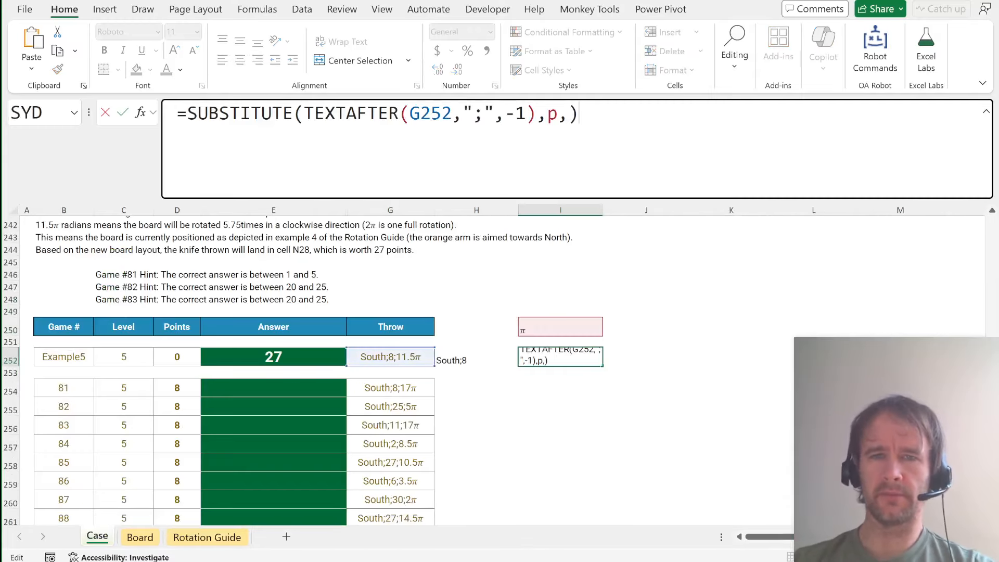
pyautogui.write('*2')
pyautogui.press('Return')
pyautogui.press('Up')
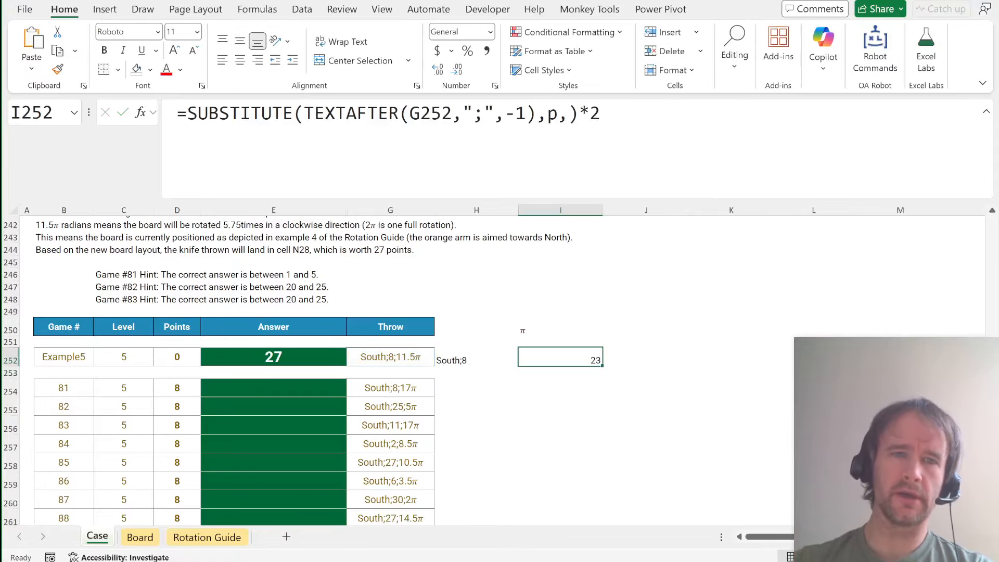
# Wrap the I252 formula in MOD with divisor 4 to reduce the rotation to quarter turns.
pyautogui.press('F2')
pyautogui.press('Home')
pyautogui.press('Right')
pyautogui.write('mod')
pyautogui.press('Tab')
pyautogui.press('End')
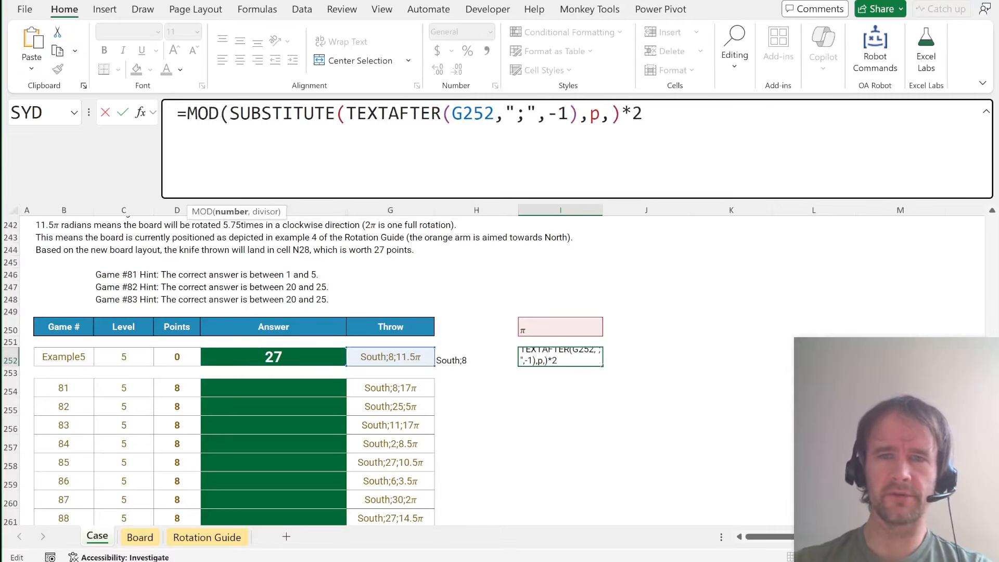
pyautogui.write(',4')
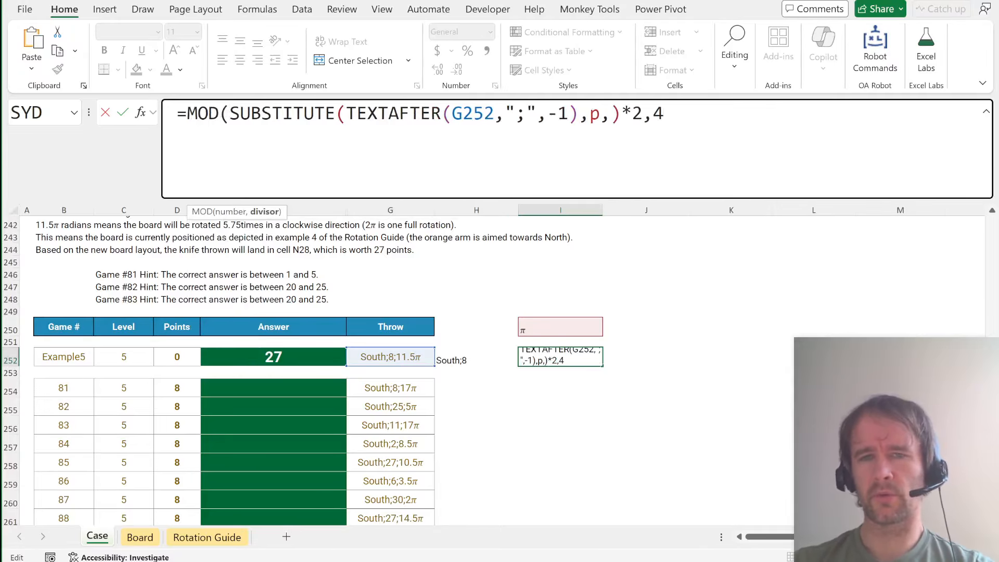
pyautogui.write(')')
pyautogui.hotkey('ctrl', 'Return')
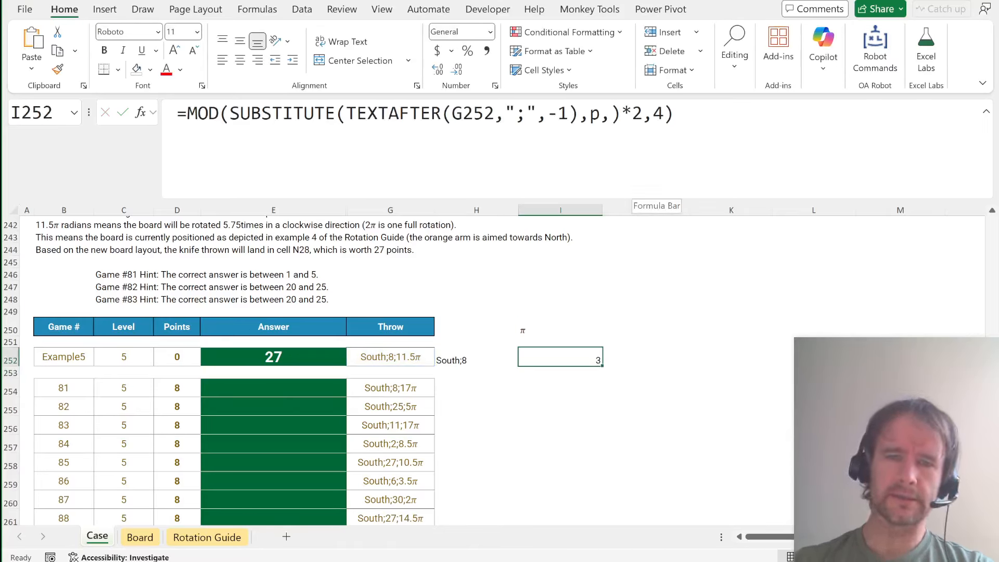
# On the Board sheet, examine the rotation numbers in AS2:AV2 and the position columns beneath them.
pyautogui.hotkey('ctrl', 'pagedown')
pyautogui.click(541, 240)
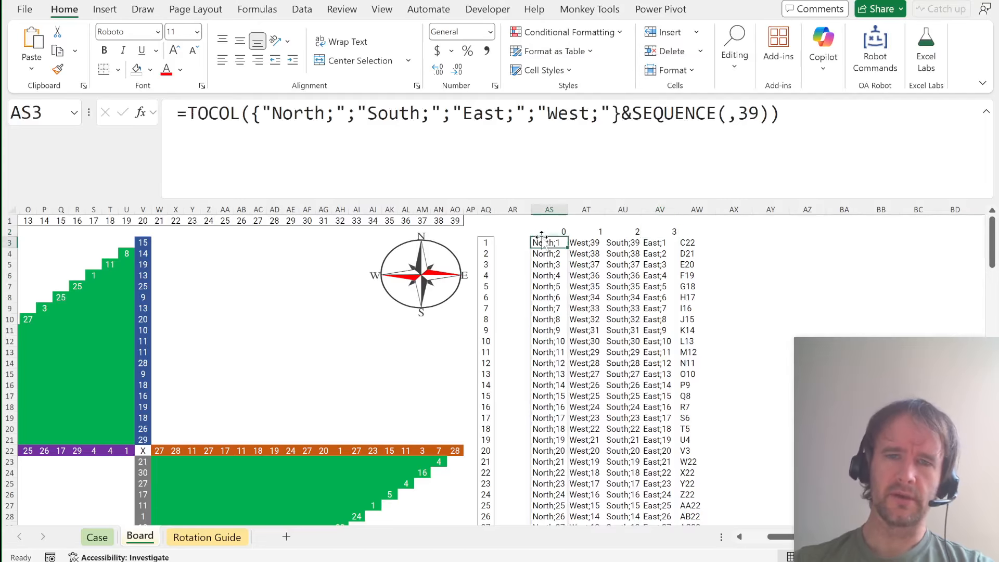
pyautogui.hotkey('shift', 'Right')
pyautogui.hotkey('shift', 'Right')
pyautogui.hotkey('shift', 'Right')
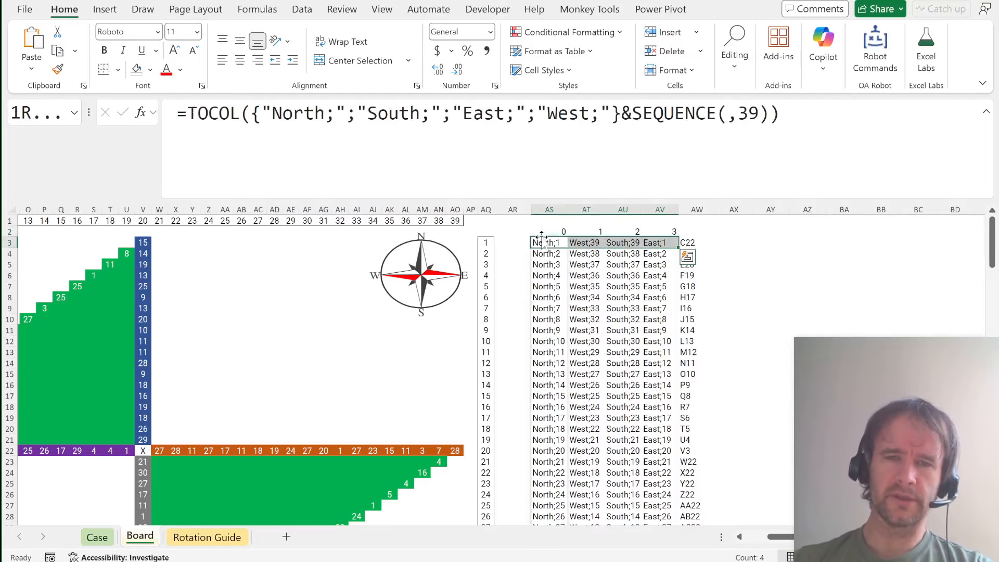
pyautogui.press('Up')
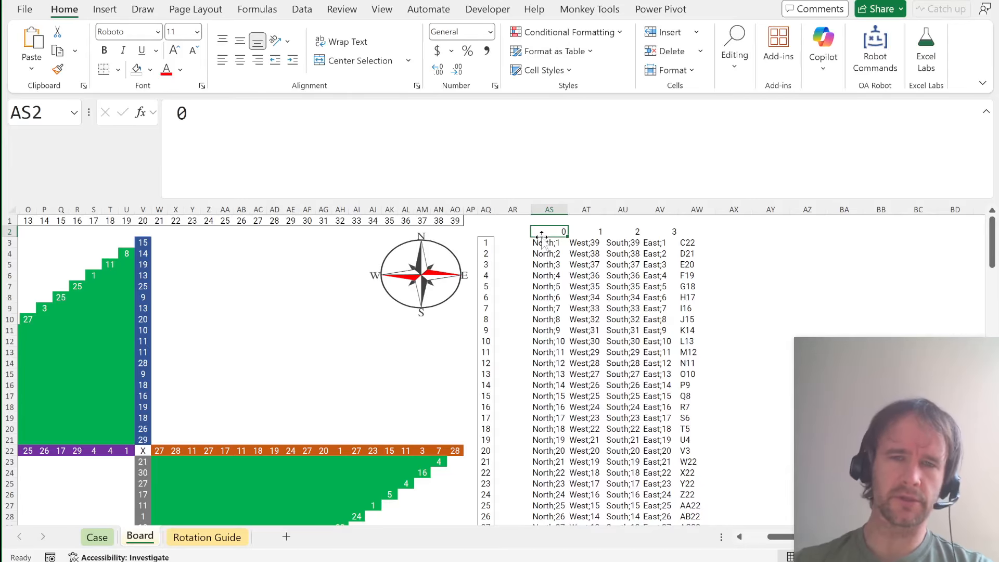
pyautogui.hotkey('ctrl', 'shift', 'Down')
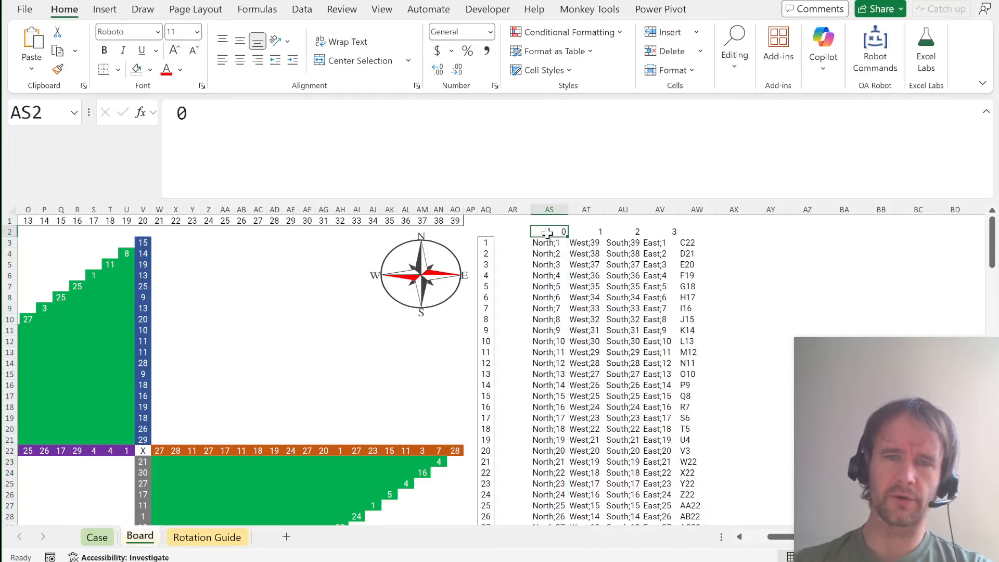
pyautogui.press('Right')
pyautogui.hotkey('ctrl', 'shift', 'Down')
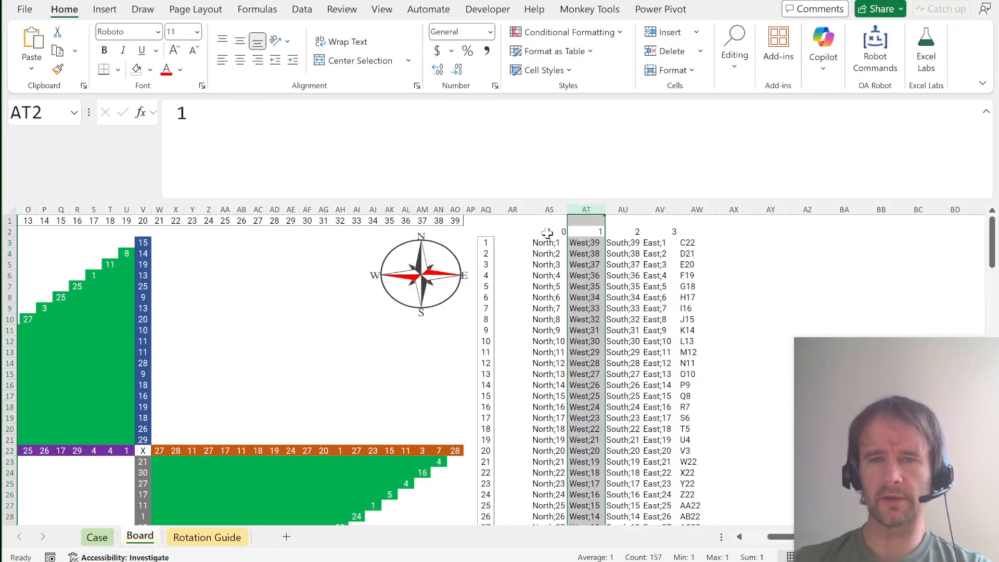
pyautogui.hotkey('ctrl', 'pageup')
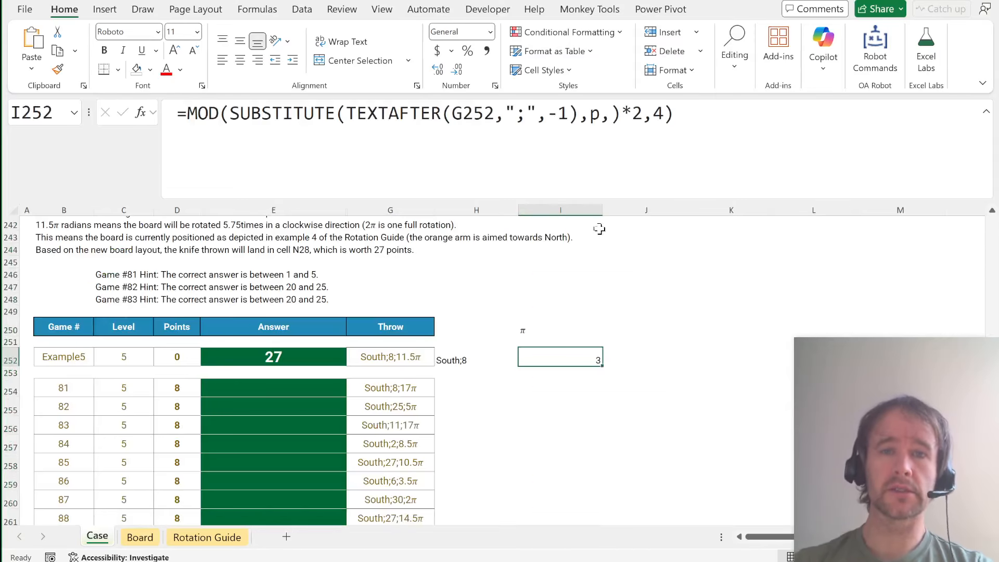
# On the Case sheet, add +1 to the MOD formula in I252 to turn the rotation into a column index.
pyautogui.press('F2')
pyautogui.write('+1')
pyautogui.press('Return')
pyautogui.press('Up')
# Enter =XLOOKUP(H252,INDEX(trgs,0,I252),ad) in J252 to look up the throw's board cell for that rotation.
pyautogui.press('Right')
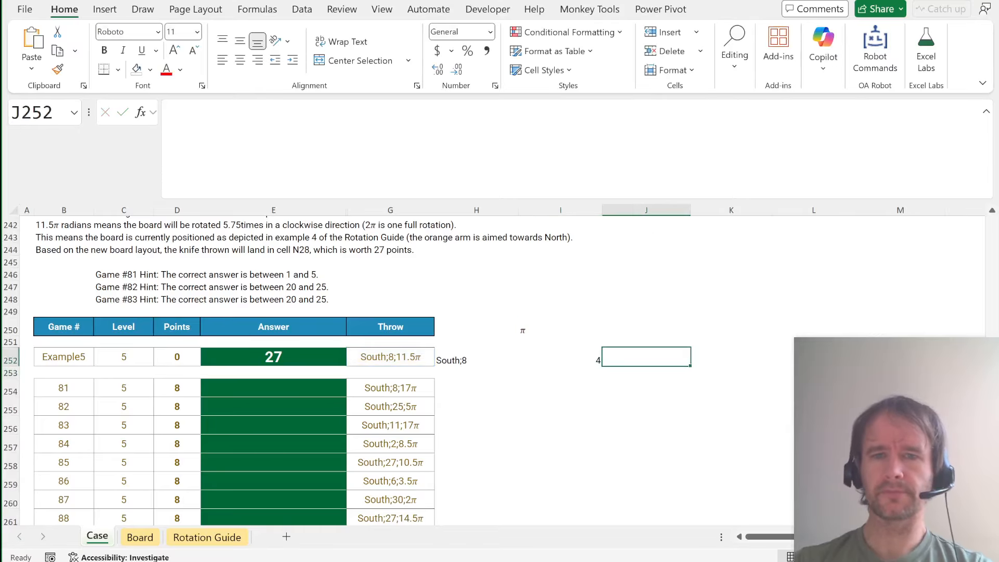
pyautogui.write('=xl')
pyautogui.press('Tab')
pyautogui.press('Left')
pyautogui.press('Left')
pyautogui.write(',')
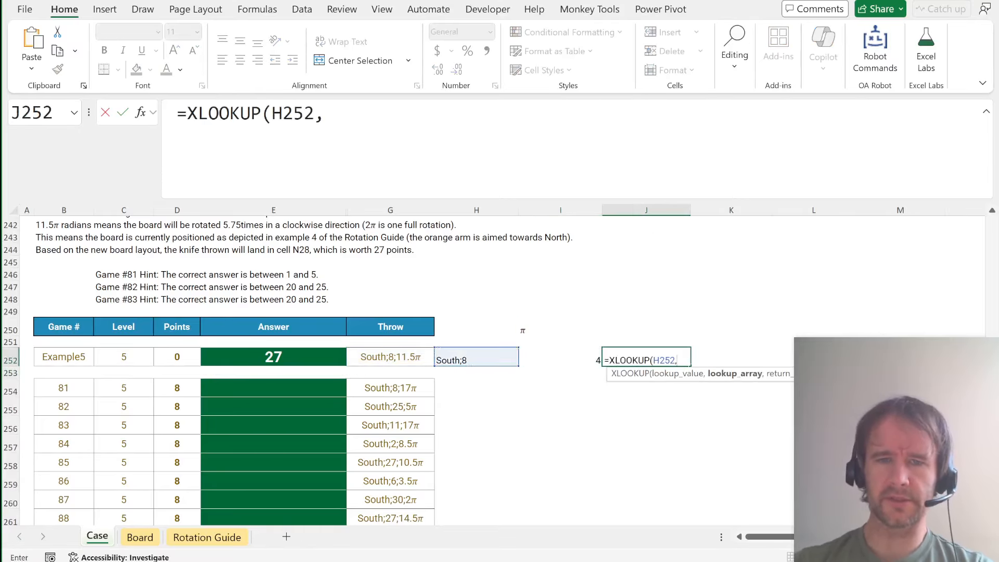
pyautogui.write('inde')
pyautogui.press('Tab')
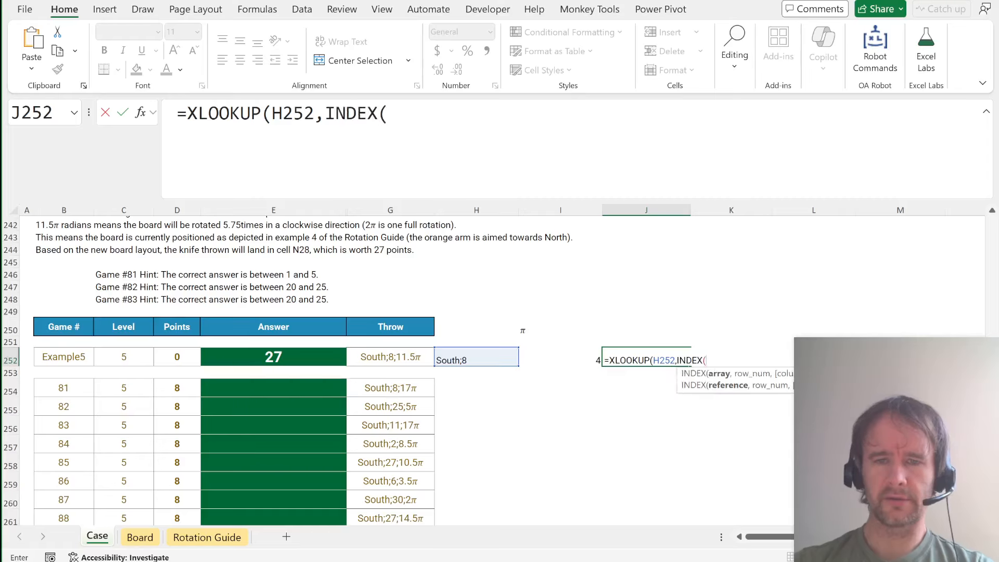
pyautogui.write('trgs,')
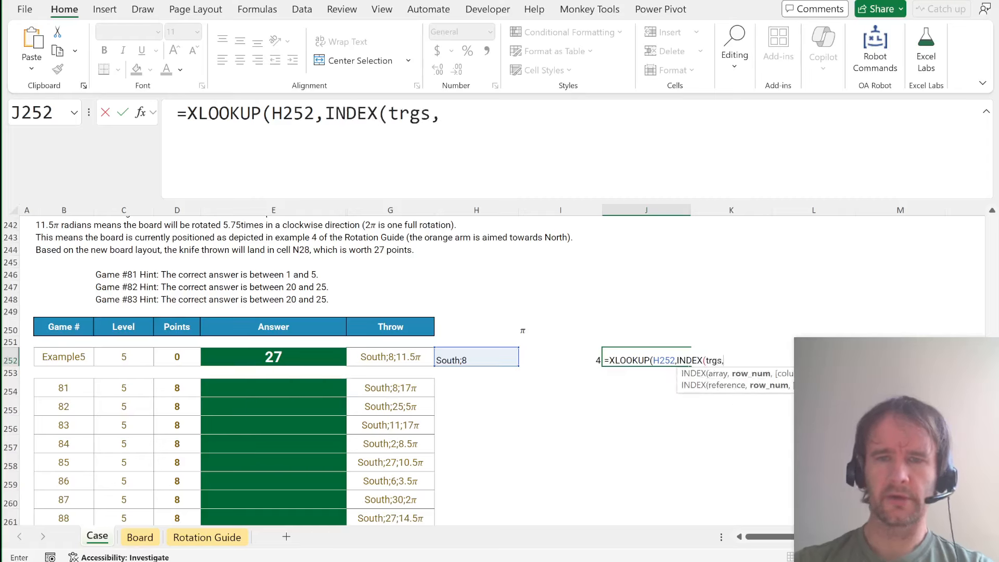
pyautogui.write('0,')
pyautogui.press('Left')
pyautogui.write(')')
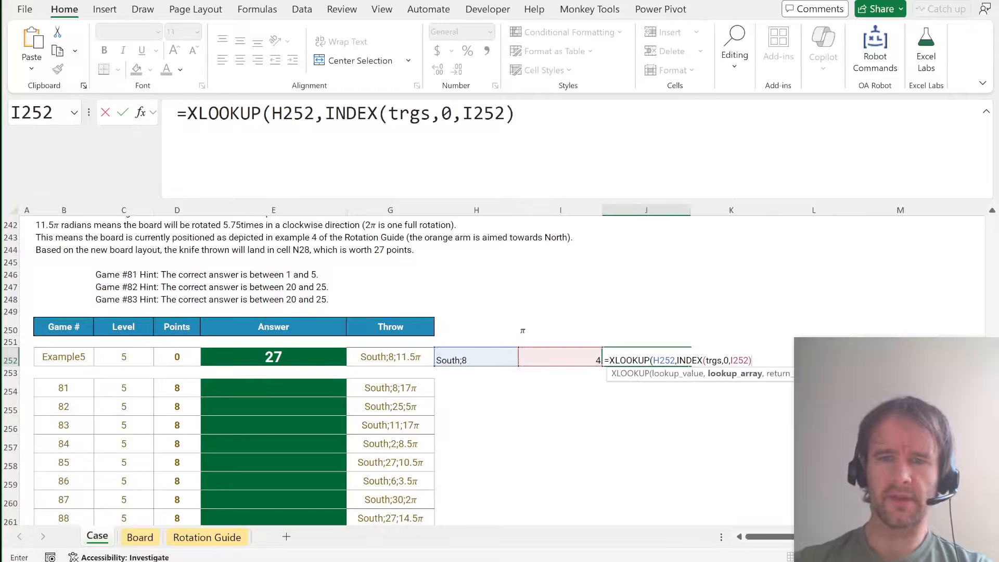
pyautogui.write(',')
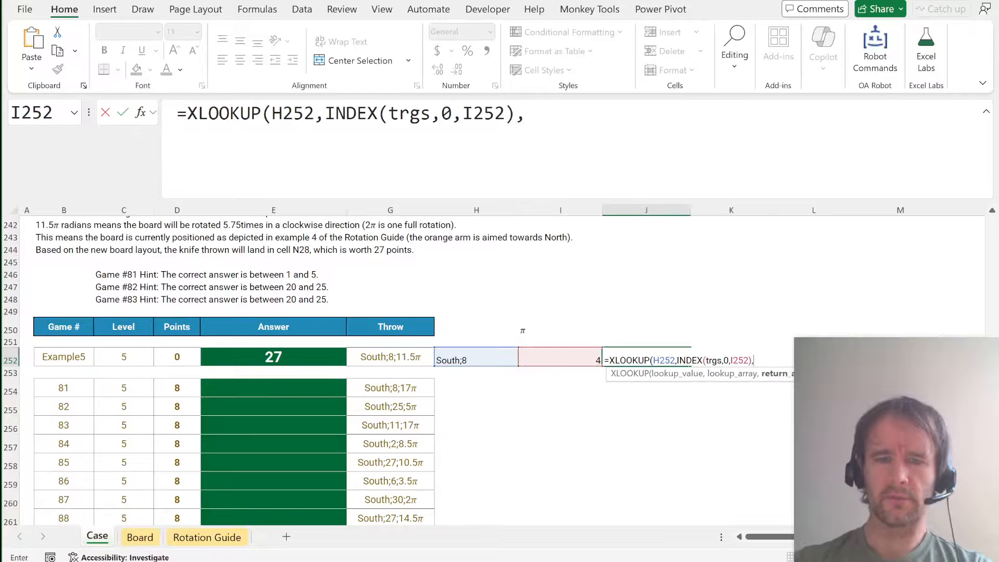
pyautogui.write('ad)')
pyautogui.press('Return')
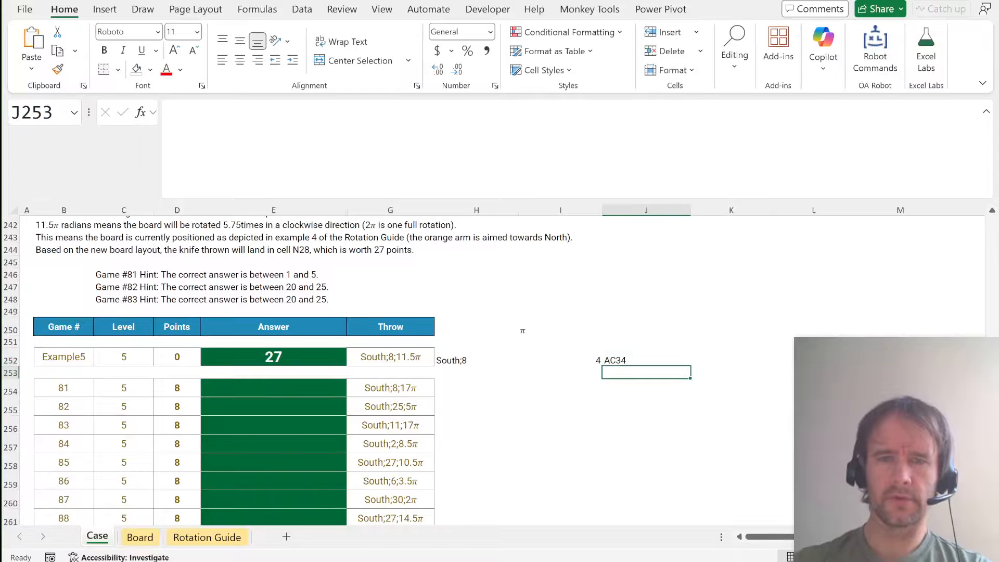
# Wrap the J252 lookup in _toRef with the bd argument, giving =_toRef(XLOOKUP(H252,INDEX(trgs,0,I252),ad),bd), and return to H252.
pyautogui.press('Up')
pyautogui.click(187, 114)
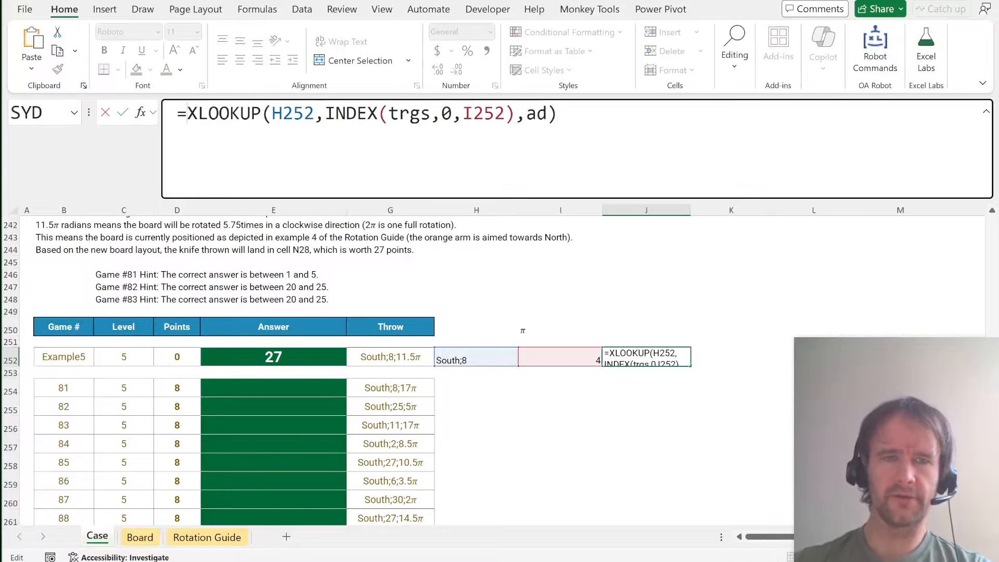
pyautogui.write('TOROW(')
pyautogui.press('BackSpace')
pyautogui.press('BackSpace')
pyautogui.press('BackSpace')
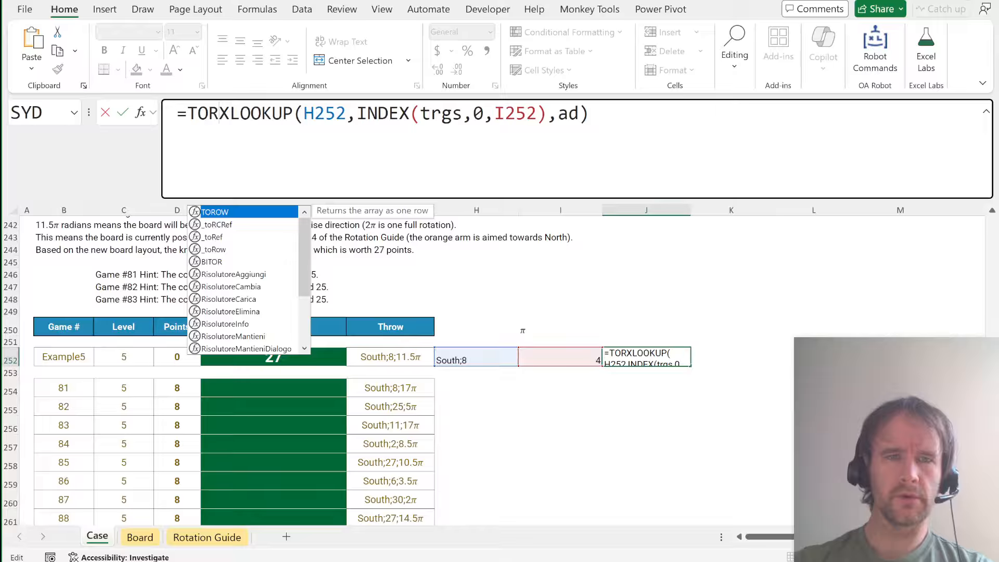
pyautogui.write('e')
pyautogui.press('Tab')
pyautogui.write(',bd)')
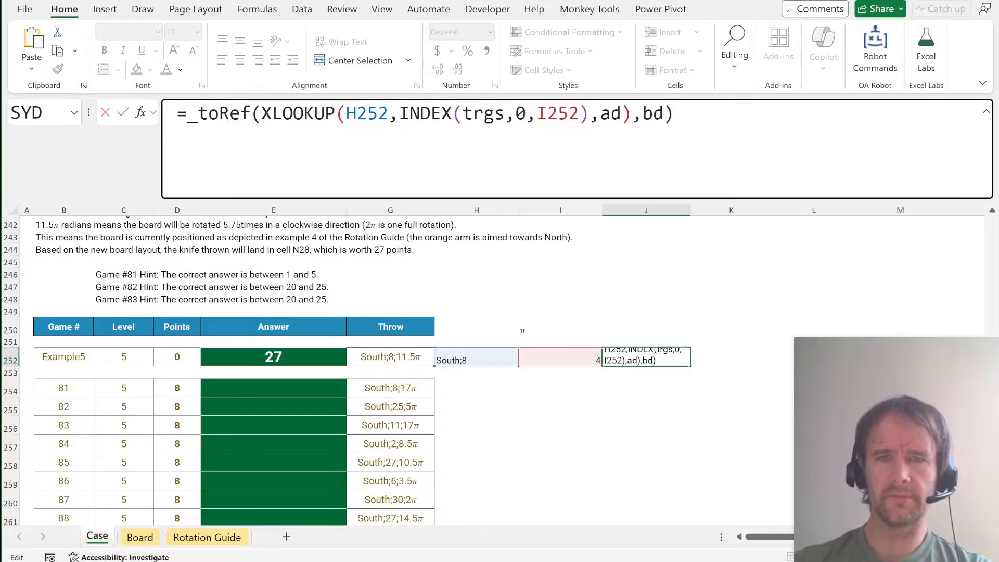
pyautogui.press('Return')
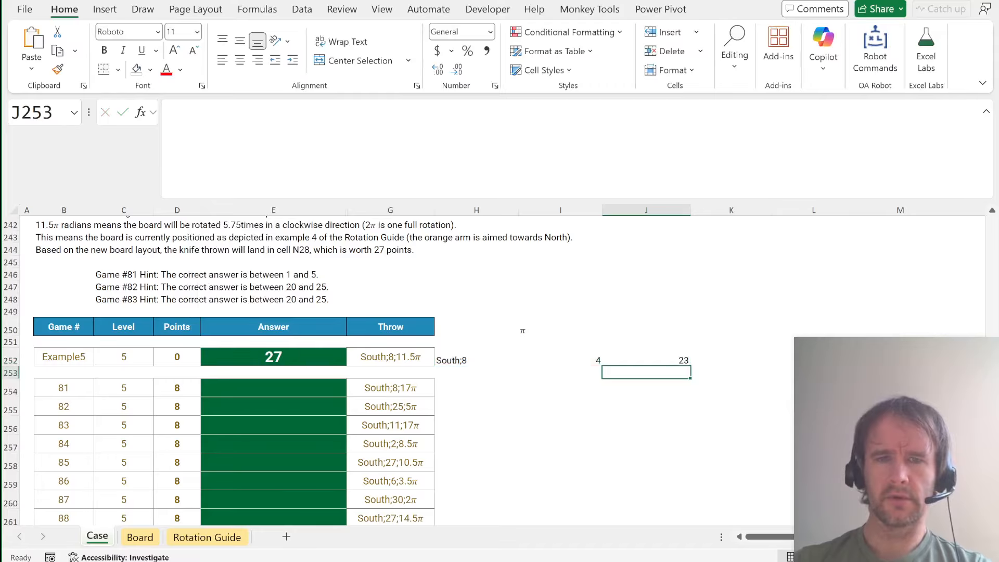
pyautogui.press('Up')
pyautogui.press('Left')
pyautogui.press('Left')
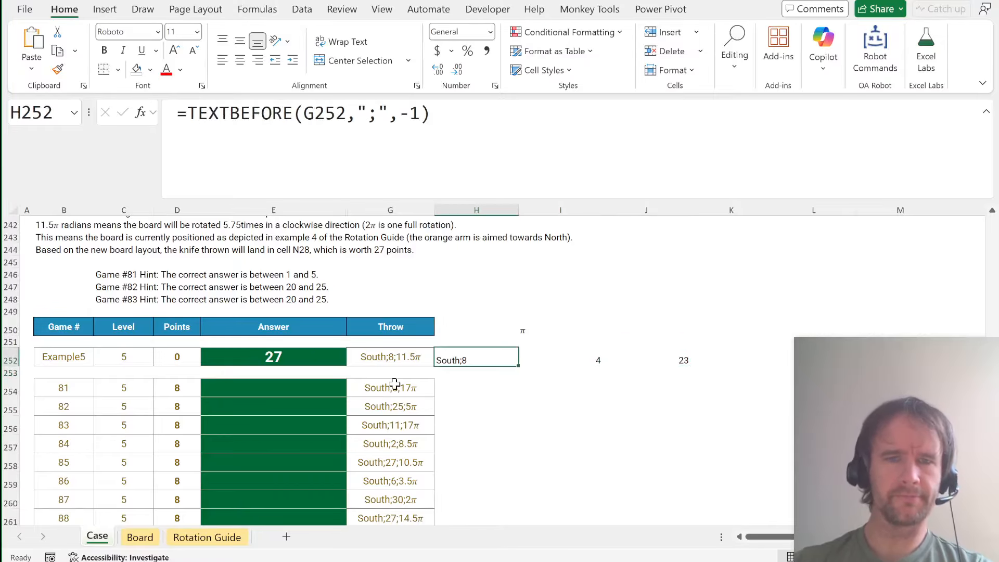
# Reread the Level 5 rotation rules and Example5, and examine diagram 4 (rotation of 1.5π) on the Rotation Guide sheet.
pyautogui.scroll(5, 395, 384)
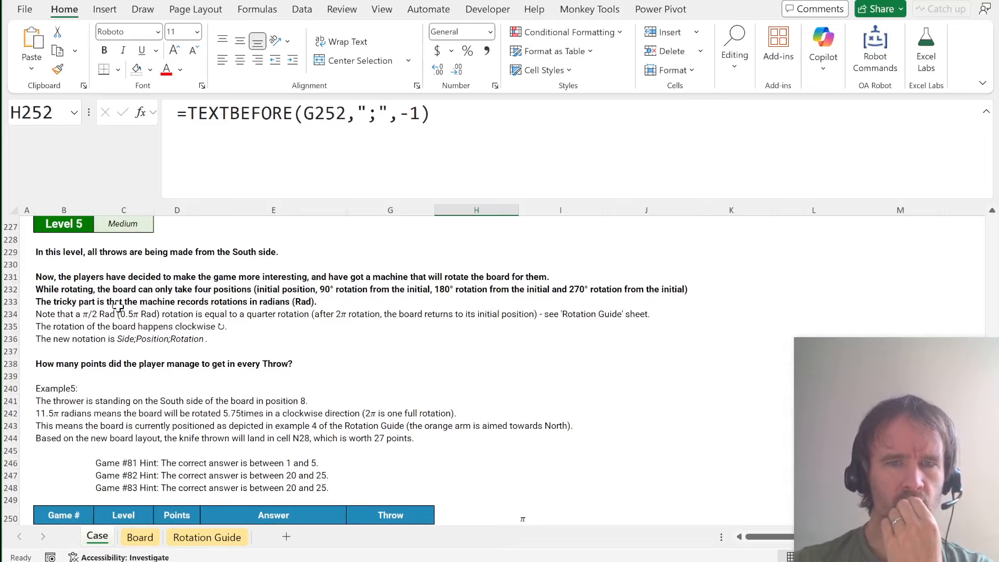
pyautogui.scroll(-2, 129, 370)
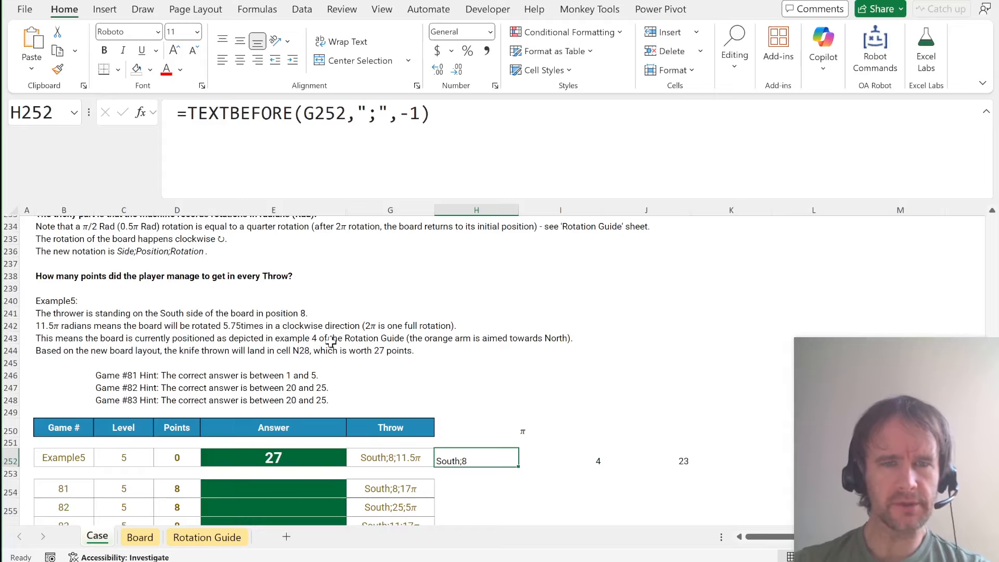
pyautogui.click(197, 541)
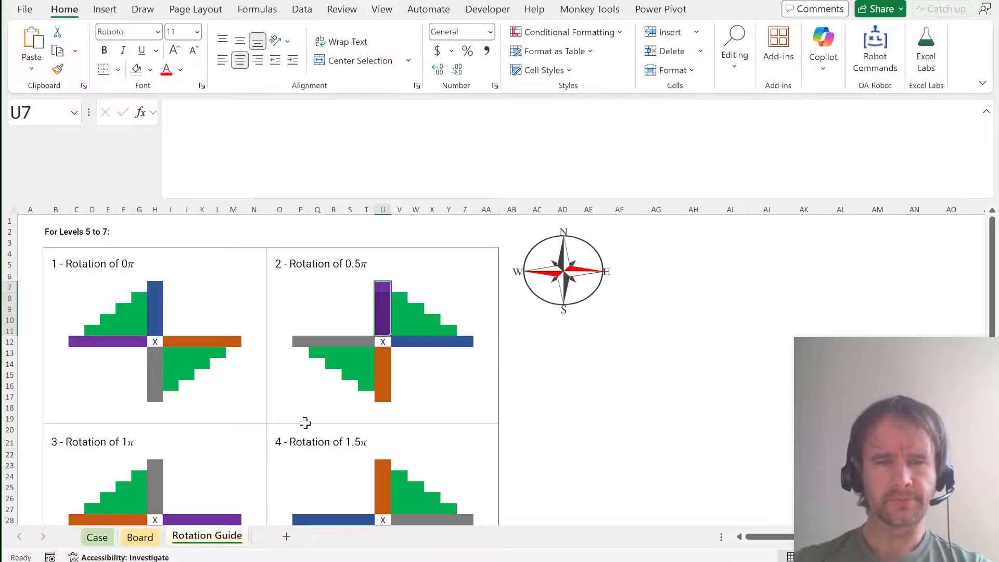
pyautogui.scroll(-4, 305, 423)
pyautogui.scroll(-1, 305, 423)
pyautogui.scroll(2, 305, 423)
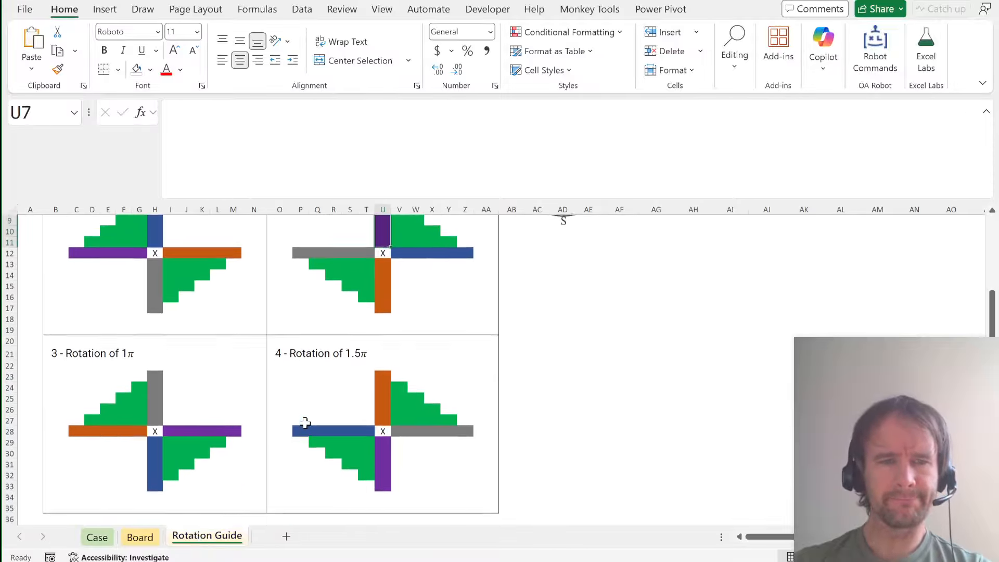
pyautogui.click(383, 465)
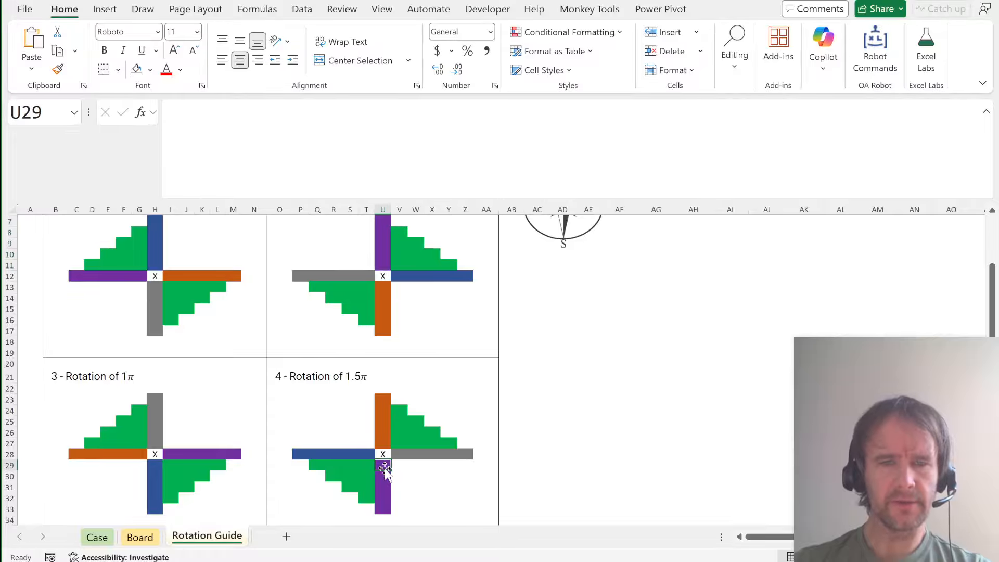
# Compare the Rotation Guide diagrams with the Board sheet and trace position 8 across row 10 of the board.
pyautogui.hotkey('ctrl', 'pageup')
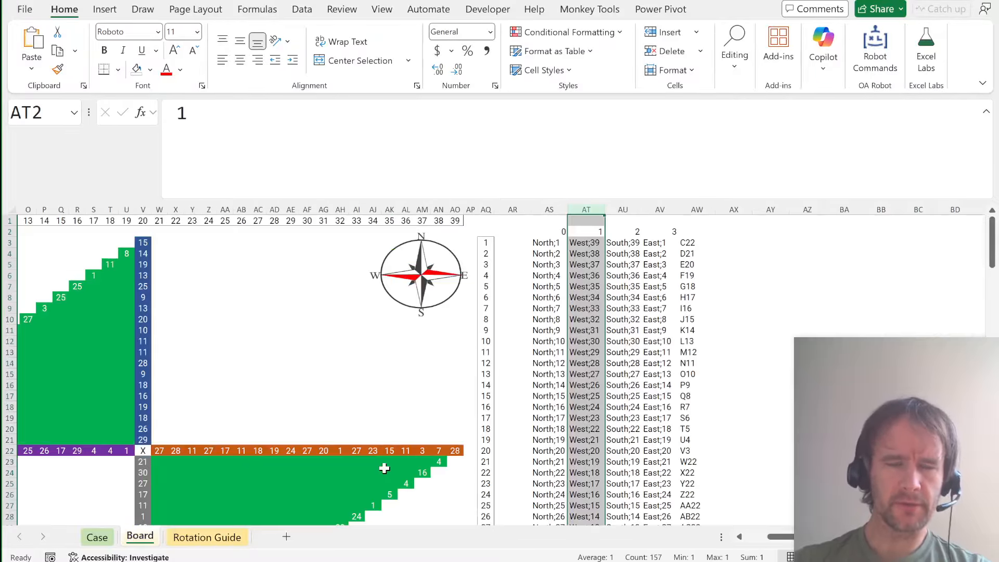
pyautogui.hotkey('ctrl', 'pagedown')
pyautogui.hotkey('ctrl', 'pageup')
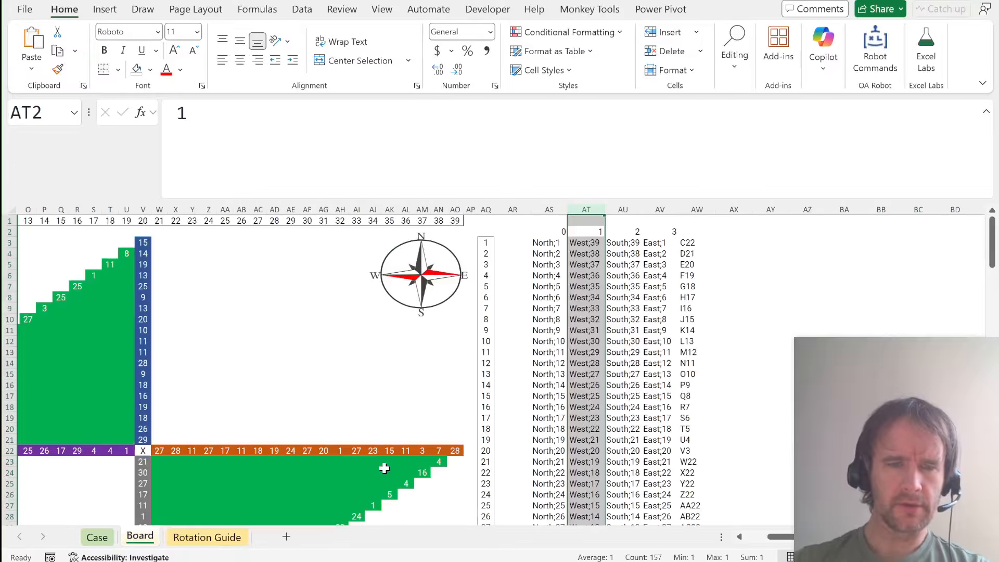
pyautogui.scroll(-9, 384, 468)
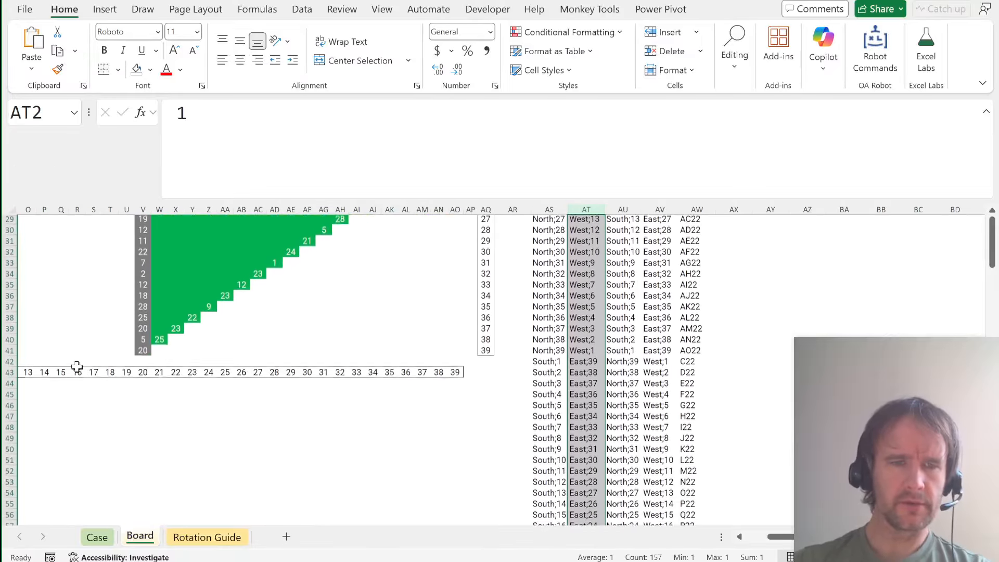
pyautogui.hotkey('ctrl', 'pagedown')
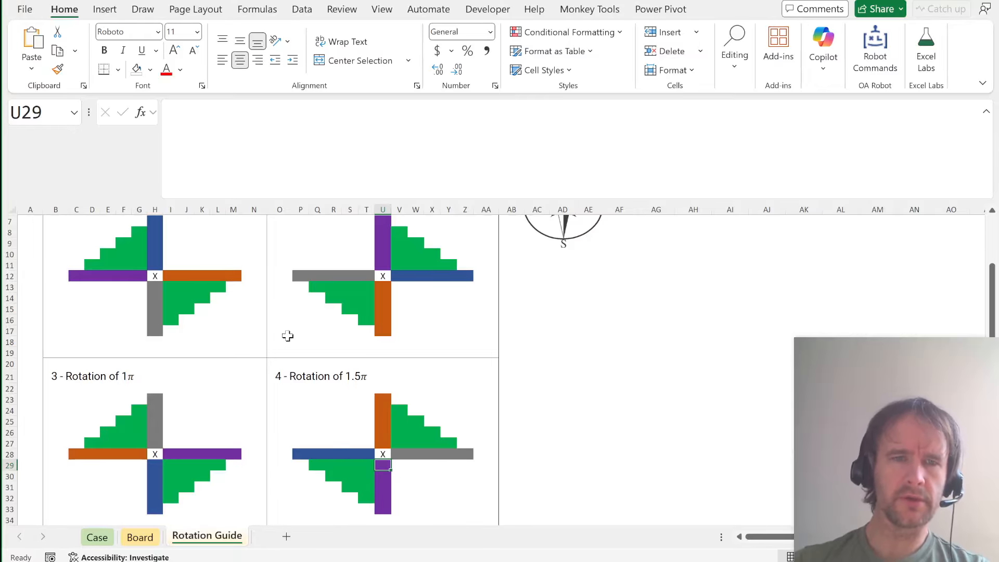
pyautogui.click(140, 537)
pyautogui.scroll(2, 134, 364)
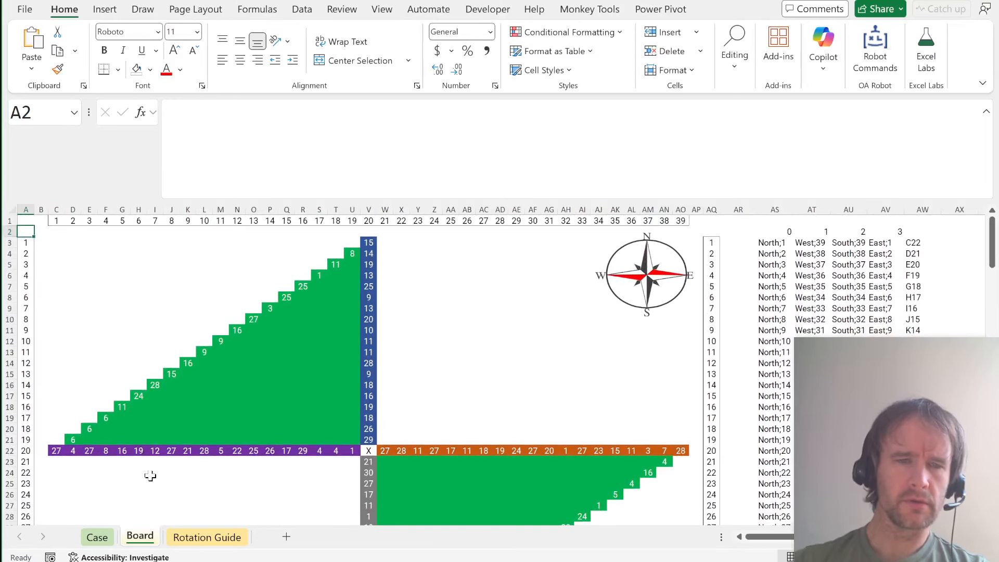
pyautogui.click(29, 317)
pyautogui.hotkey('ctrl', 'Right')
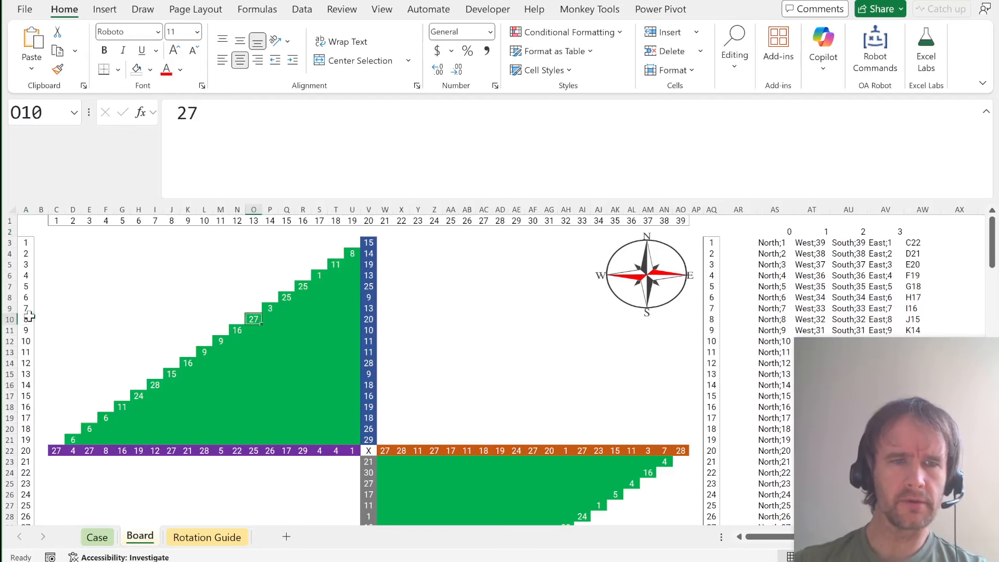
pyautogui.hotkey('ctrl', 'Left')
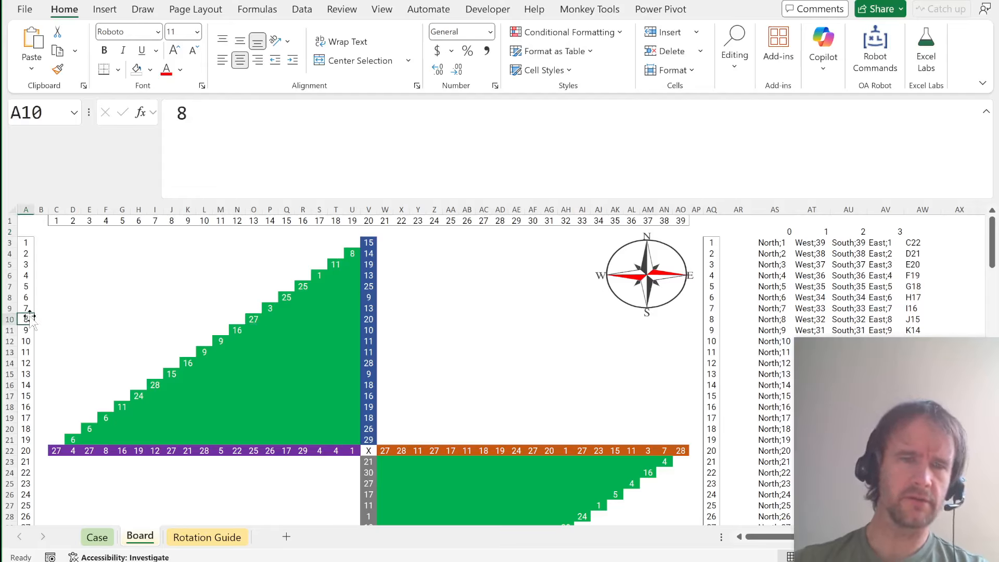
pyautogui.hotkey('ctrl', 'Right')
pyautogui.hotkey('ctrl', 'Right')
pyautogui.hotkey('ctrl', 'Right')
pyautogui.hotkey('ctrl', 'Right')
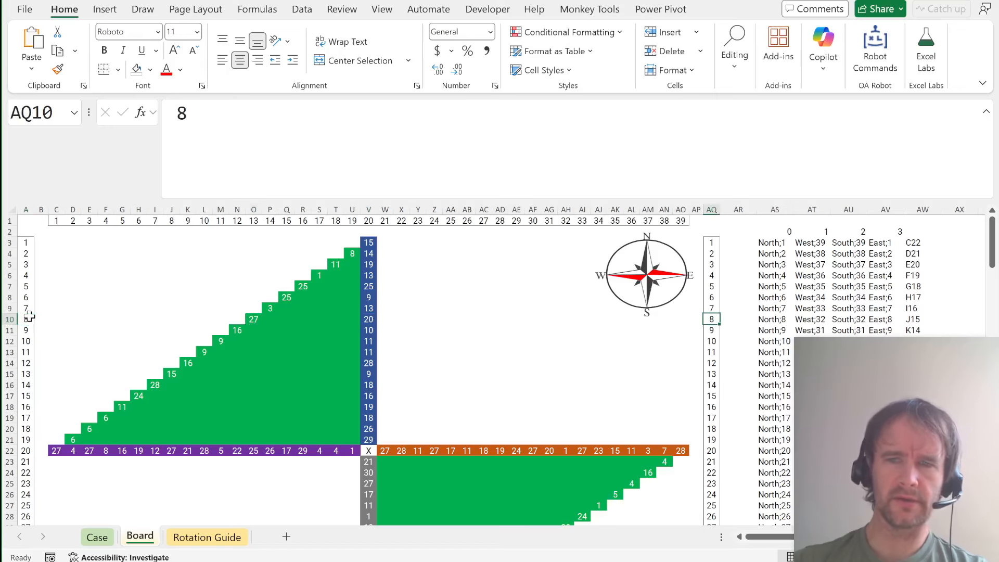
# On the Board sheet, examine the South;8 row of the lookup, checking its rotation 3 entry in AV49 and board cell in AW49.
pyautogui.press('Right')
pyautogui.press('Right')
pyautogui.press('Right')
pyautogui.press('Right')
pyautogui.press('Right')
pyautogui.press('Right')
pyautogui.press('Right')
pyautogui.press('Right')
pyautogui.press('Right')
pyautogui.press('Right')
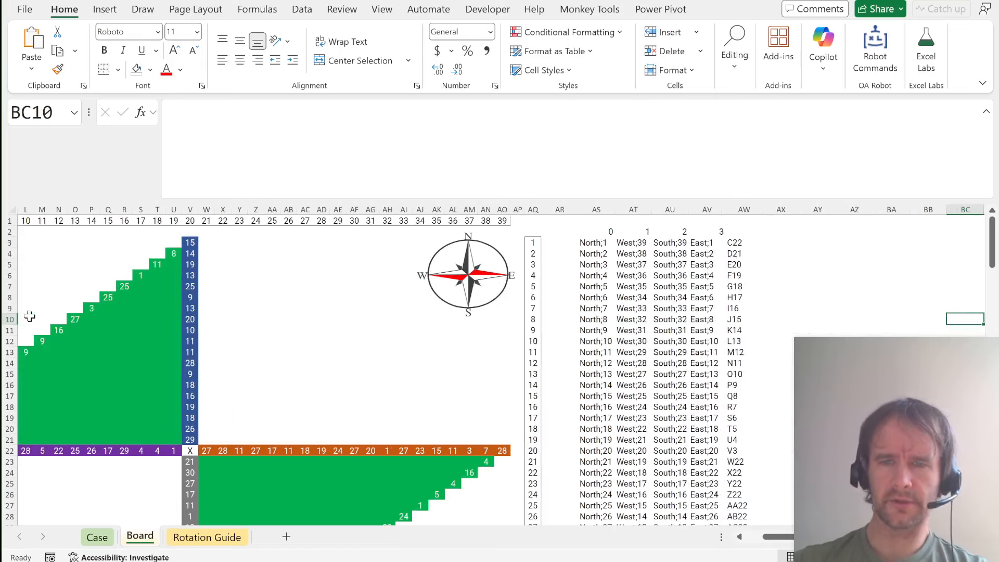
pyautogui.hotkey('ctrl', 'Left')
pyautogui.press('Left')
pyautogui.press('pagedown')
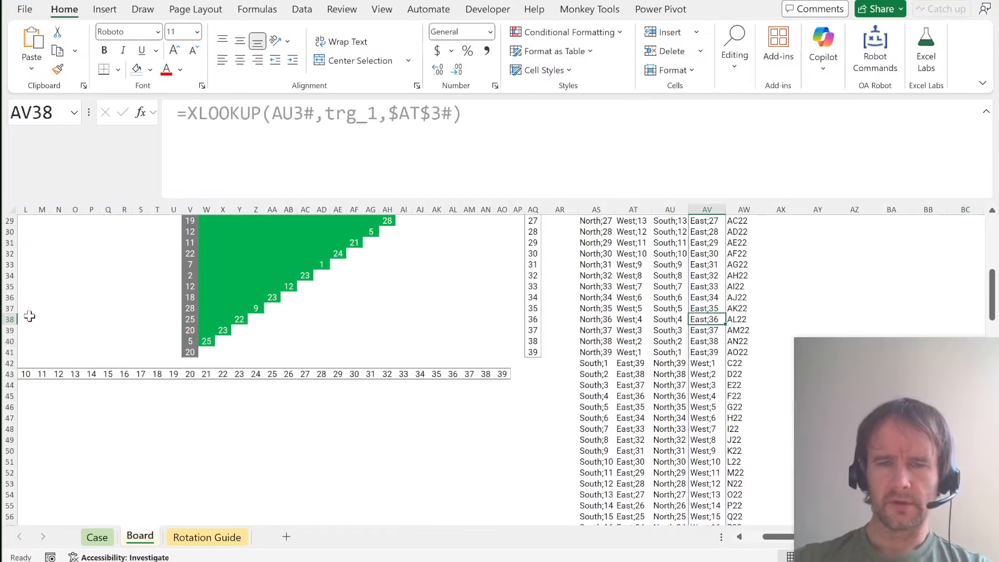
pyautogui.press('Down')
pyautogui.press('Down')
pyautogui.press('Down')
pyautogui.press('Down')
pyautogui.press('Down')
pyautogui.press('Down')
pyautogui.press('Down')
pyautogui.press('Down')
pyautogui.press('Down')
pyautogui.press('Down')
pyautogui.press('Down')
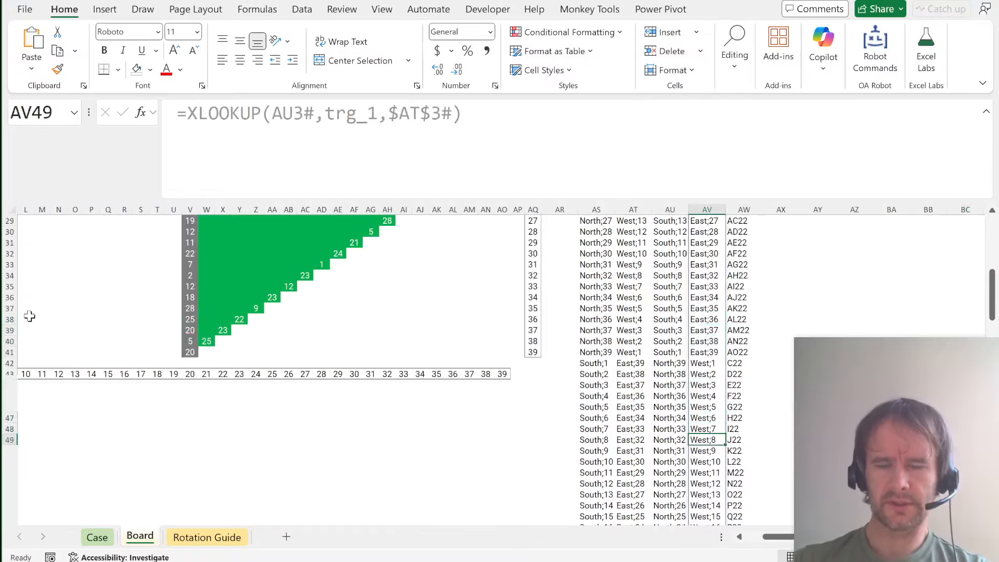
pyautogui.press('Right')
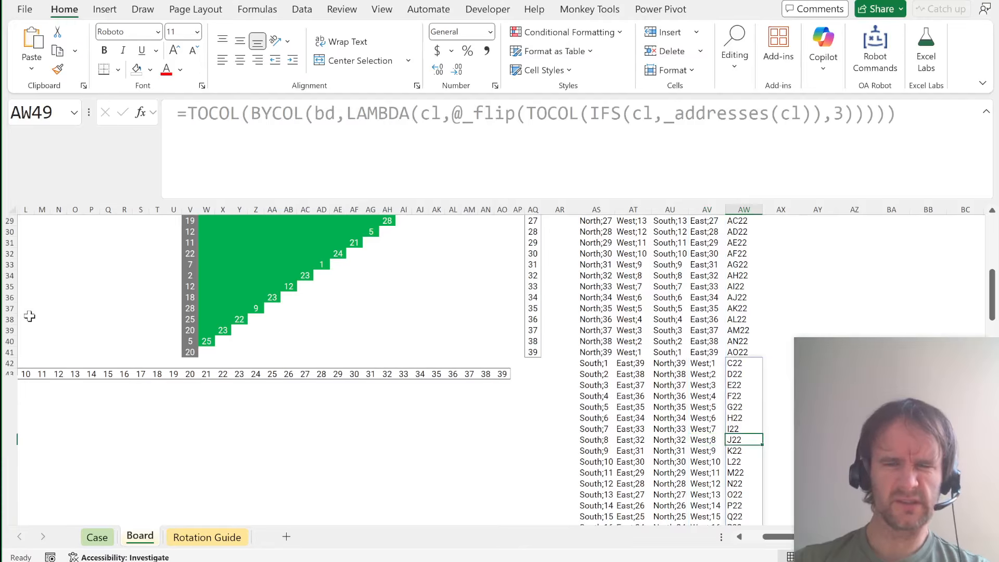
pyautogui.press('Left')
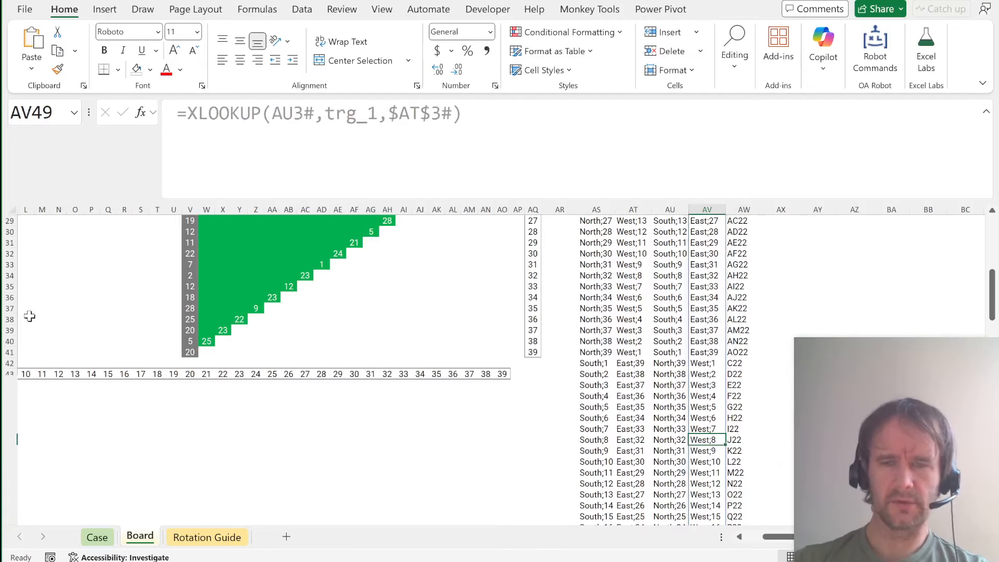
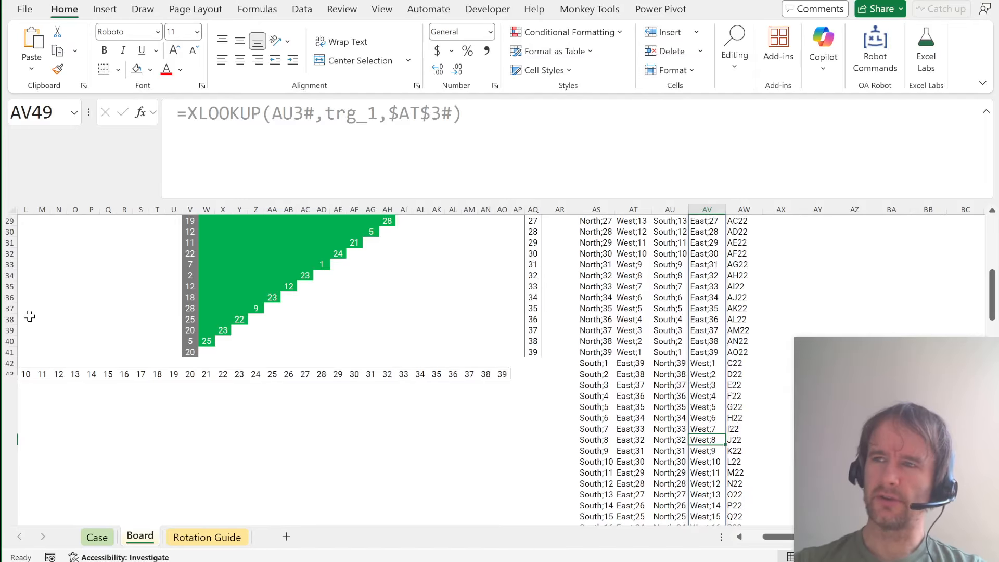
# Review the formulas behind the rotation 1 and rotation 2 position columns, AT and AU, and the entries further down column AV.
pyautogui.press('Left')
pyautogui.press('Left')
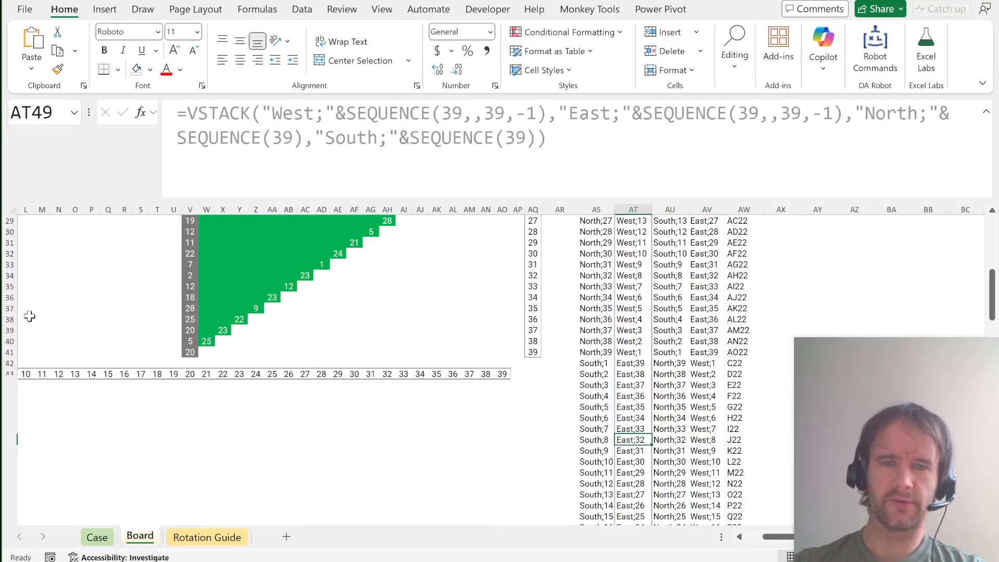
pyautogui.hotkey('ctrl', 'Up')
pyautogui.press('Down')
pyautogui.press('Right')
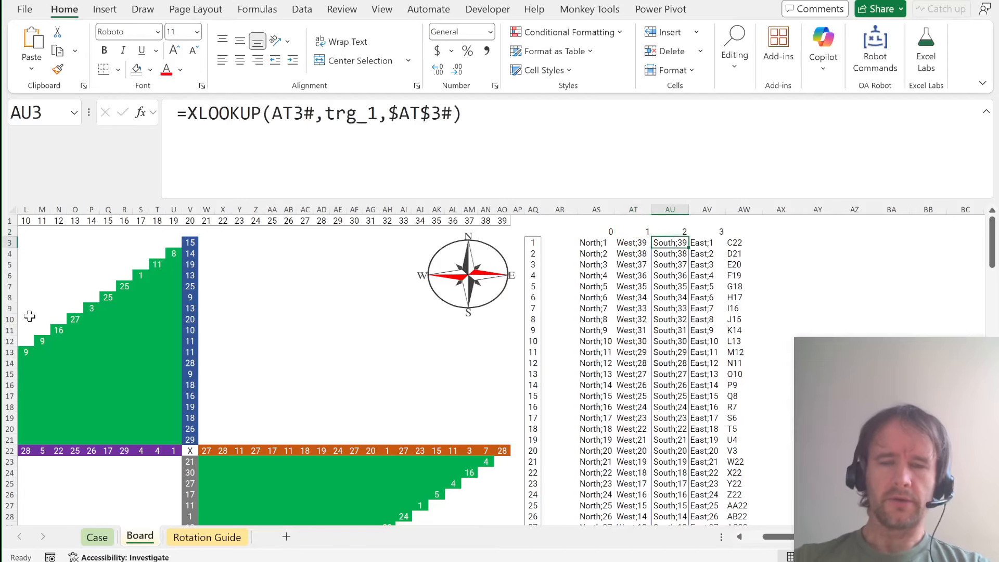
pyautogui.press('Down')
pyautogui.press('Right')
pyautogui.press('Down')
pyautogui.press('pagedown')
pyautogui.press('pagedown')
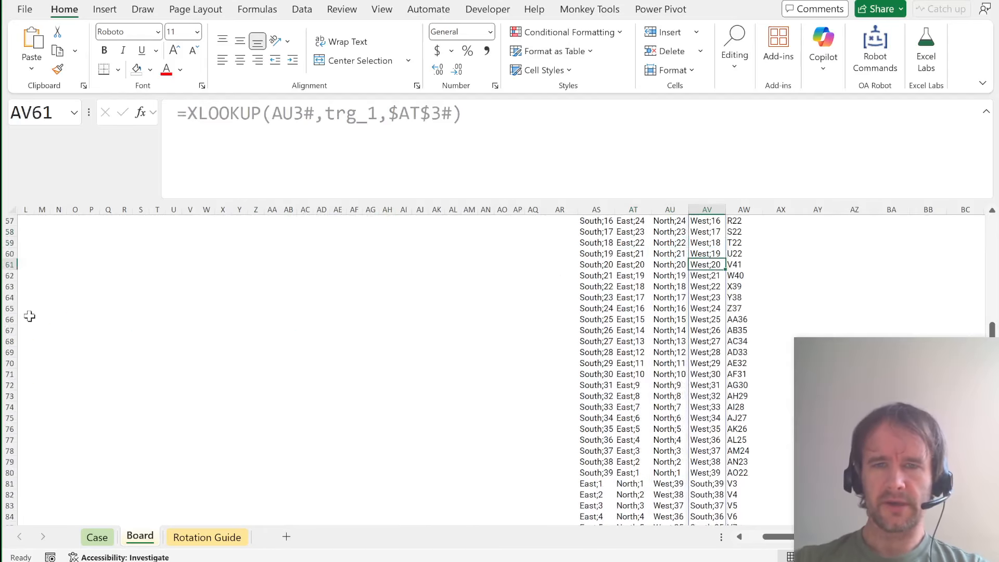
# Return to AV49 and compare the positions in row 49 across all four rotation columns.
pyautogui.press('Up')
pyautogui.press('Up')
pyautogui.press('Up')
pyautogui.press('Up')
pyautogui.press('Up')
pyautogui.press('Up')
pyautogui.press('Up')
pyautogui.press('Up')
pyautogui.press('Up')
pyautogui.press('Up')
pyautogui.press('Up')
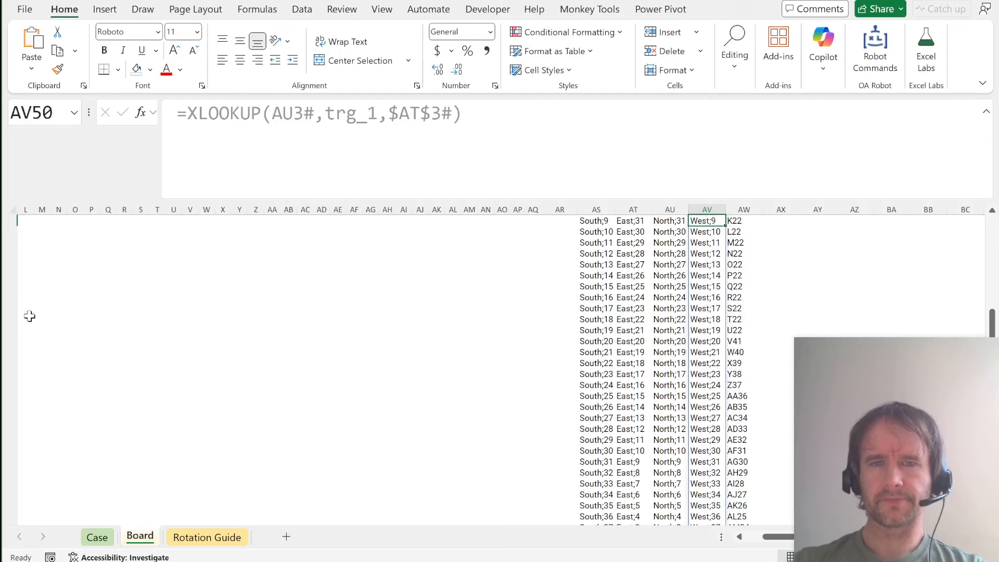
pyautogui.press('Up')
pyautogui.press('Up')
pyautogui.press('Down')
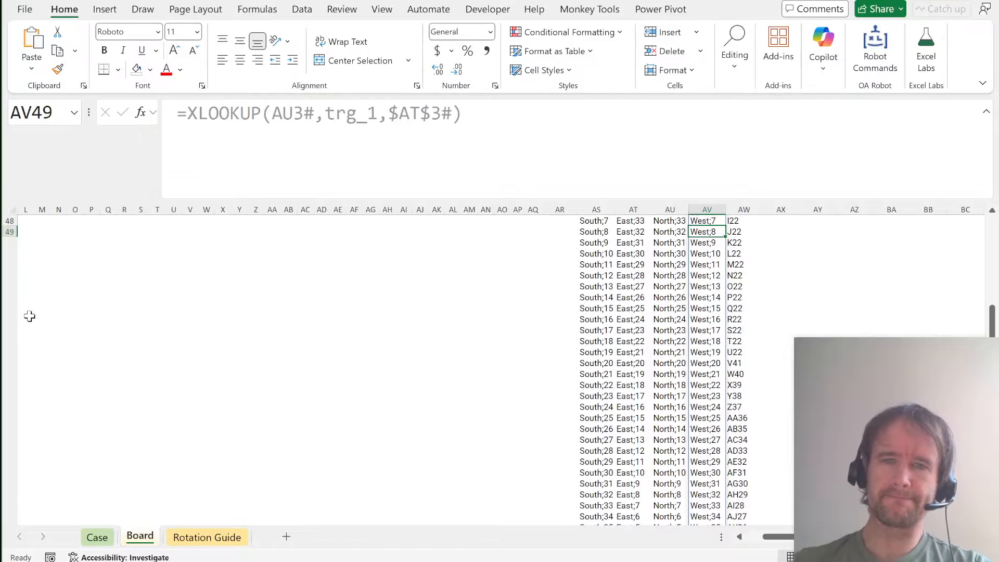
pyautogui.press('Left')
pyautogui.press('Left')
pyautogui.press('Left')
pyautogui.press('Right')
pyautogui.press('Right')
pyautogui.press('Right')
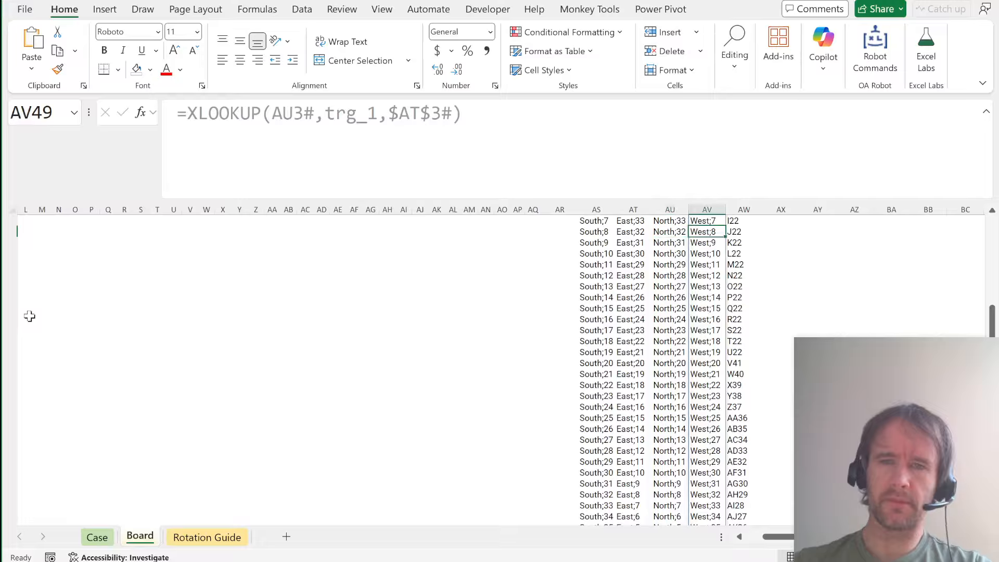
# Examine the base position formula in AS3 and the order of its throw positions against the board layout.
pyautogui.hotkey('ctrl', 'shift', 'Down')
pyautogui.press('Left')
pyautogui.press('Left')
pyautogui.press('Left')
pyautogui.hotkey('ctrl', 'Up')
pyautogui.press('Up')
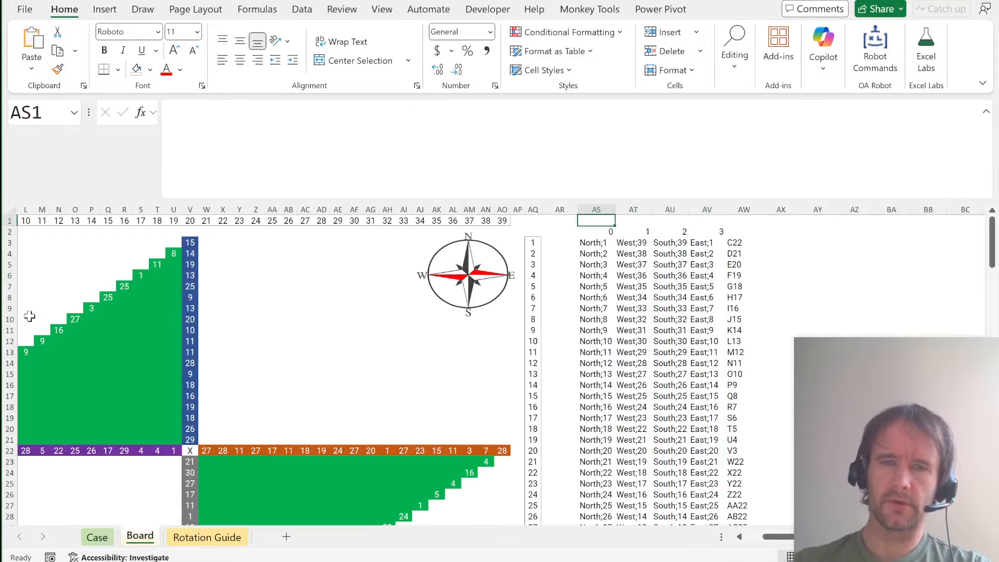
pyautogui.press('Down')
pyautogui.press('Down')
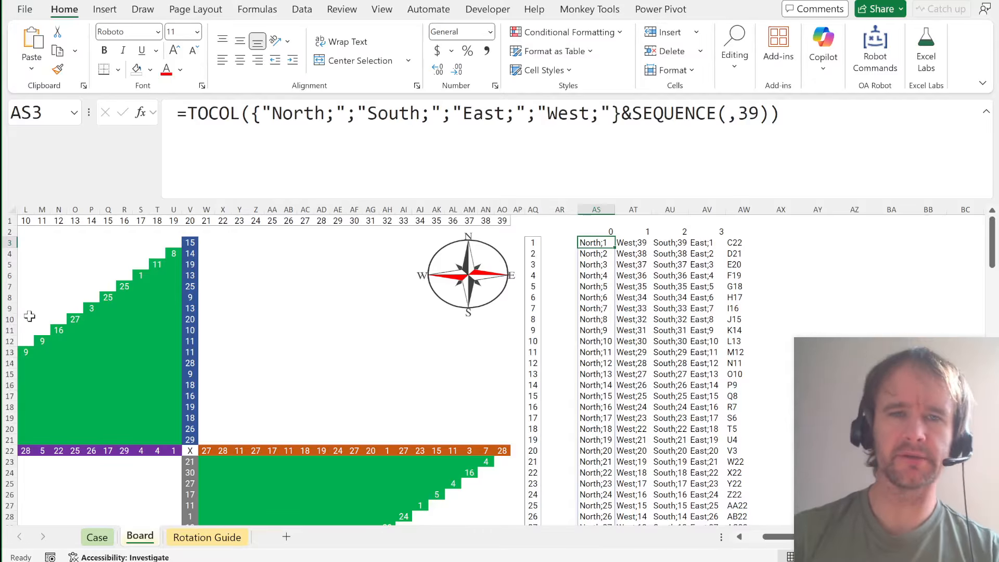
pyautogui.scroll(-4, 152, 407)
pyautogui.scroll(-4, 151, 407)
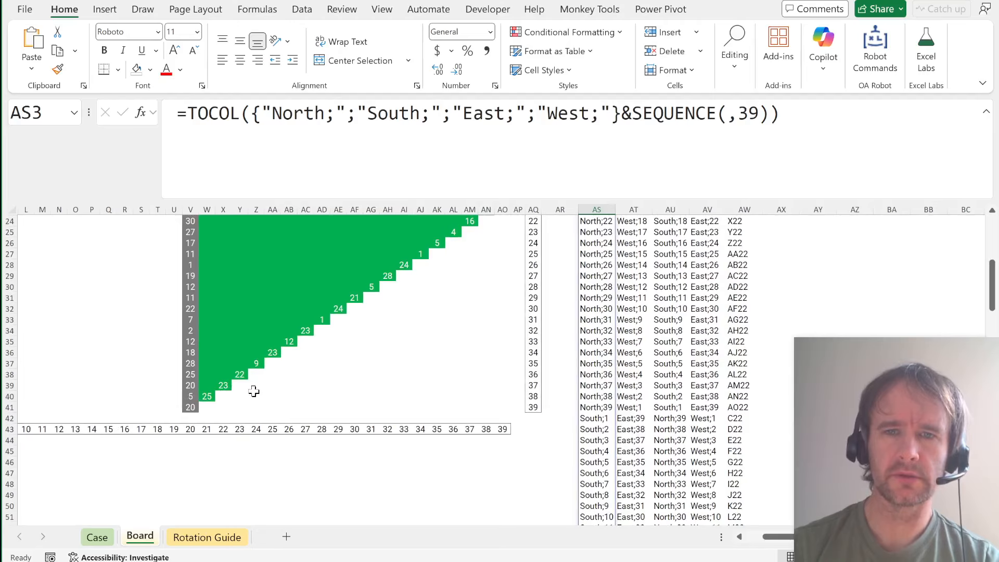
pyautogui.scroll(8, 260, 374)
# Change the first array of the VSTACK formula in AT3 to "East;"&SEQUENCE(39).
pyautogui.click(628, 242)
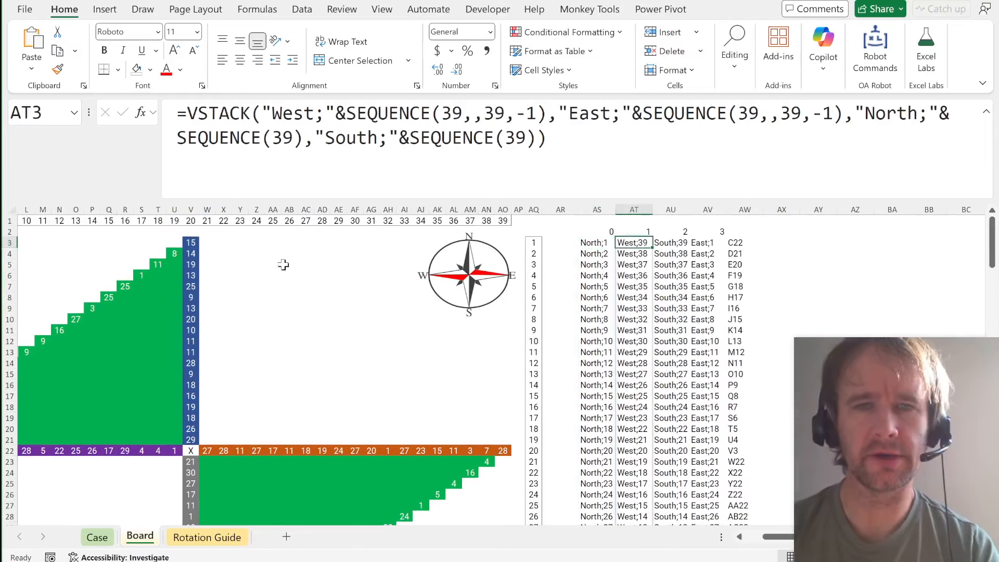
pyautogui.moveTo(272, 113); pyautogui.dragTo(292, 113)
pyautogui.write('Ea')
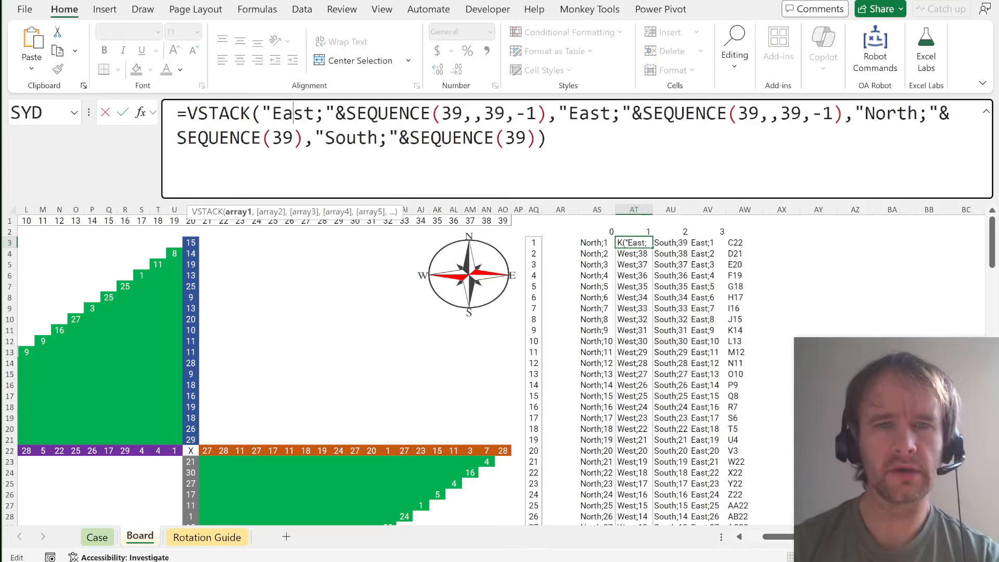
pyautogui.moveTo(462, 113); pyautogui.dragTo(537, 113)
pyautogui.press('BackSpace')
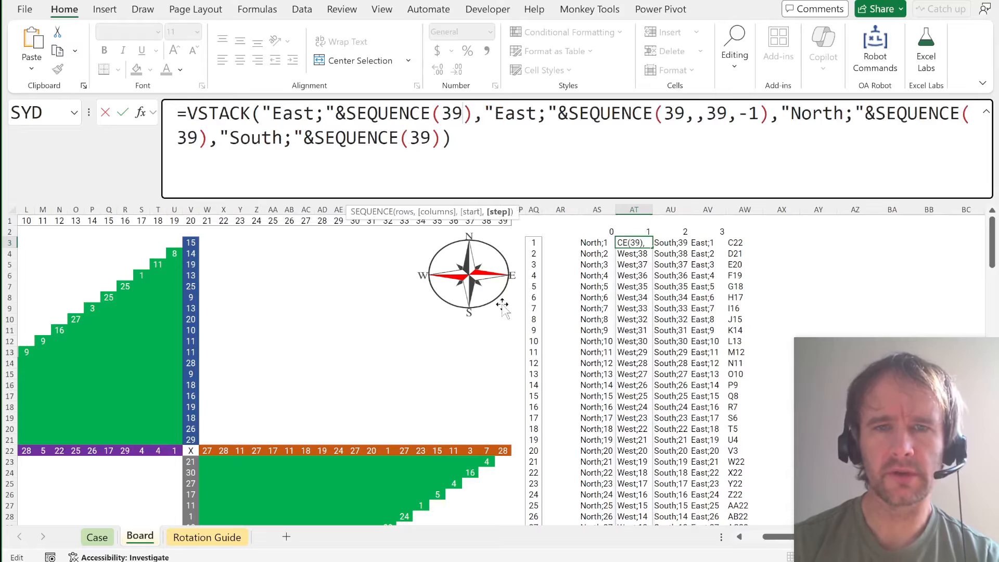
# Change the second array of the AT3 formula to "West;"&SEQUENCE(39), copying the ,,39,-1 arguments before removing them.
pyautogui.scroll(-13, 534, 360)
pyautogui.scroll(10, 545, 396)
pyautogui.scroll(3, 544, 395)
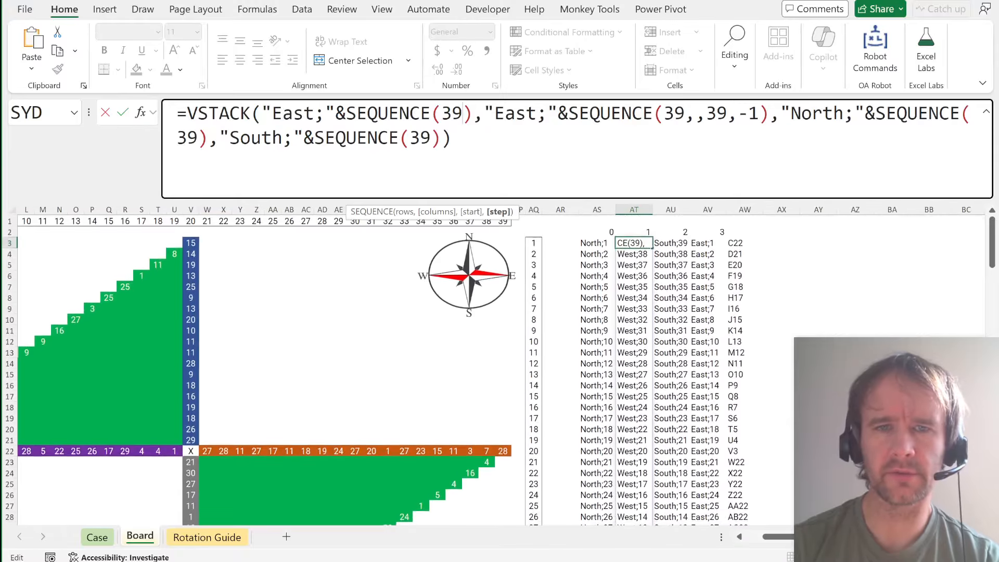
pyautogui.click(515, 113)
pyautogui.press('BackSpace')
pyautogui.press('BackSpace')
pyautogui.write('We')
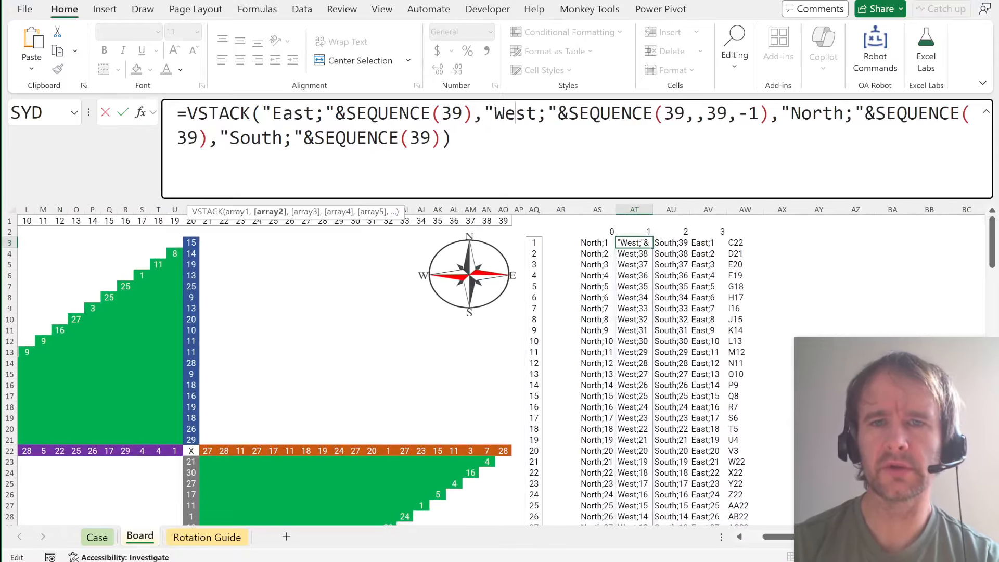
pyautogui.moveTo(684, 113); pyautogui.dragTo(759, 114)
pyautogui.hotkey('ctrl', 'c')
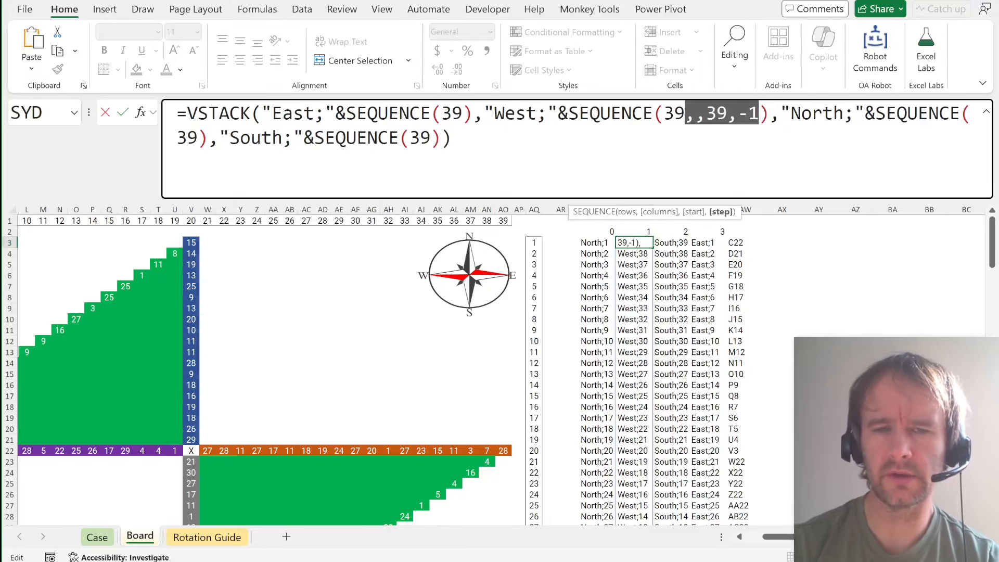
pyautogui.press('Delete')
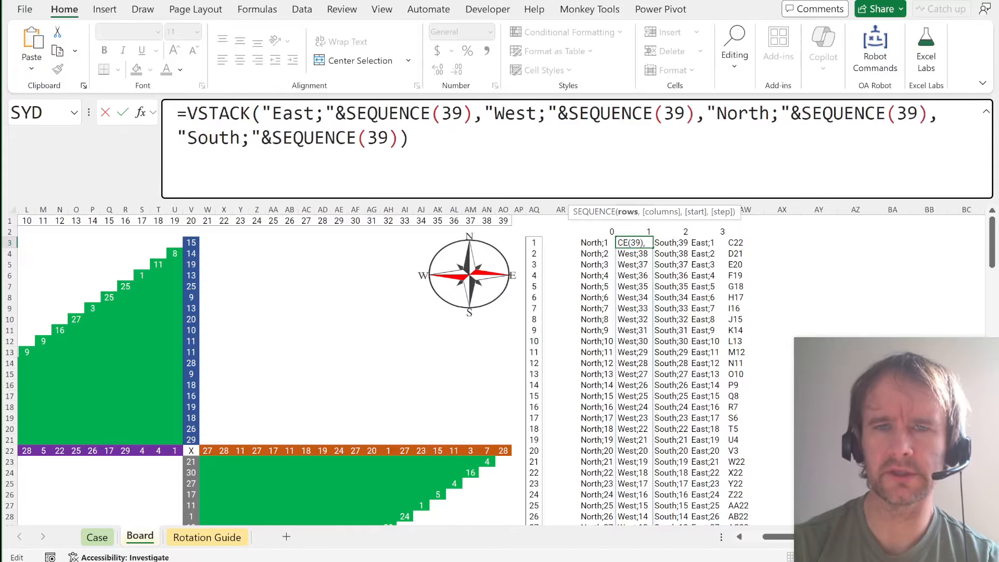
pyautogui.scroll(-20, 636, 307)
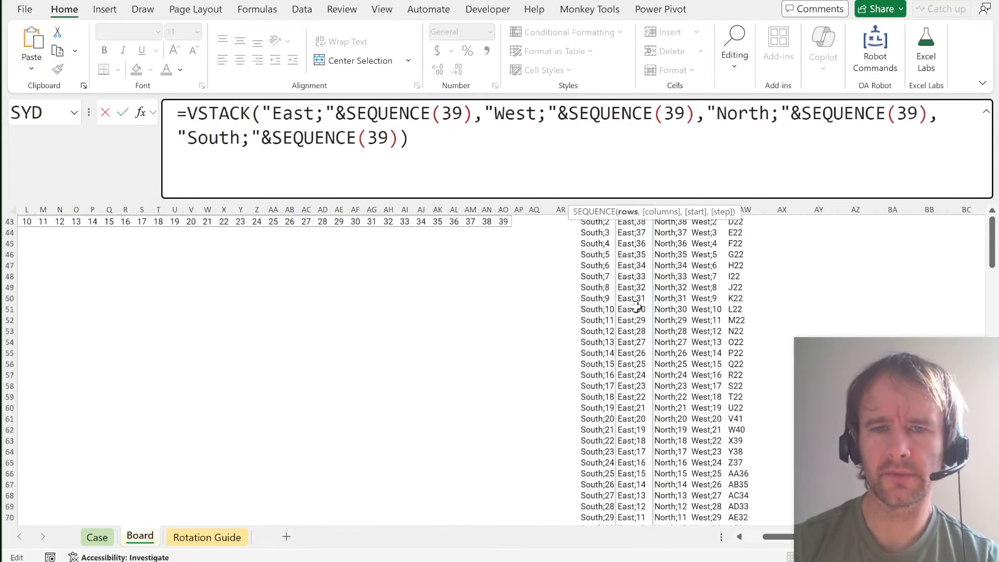
pyautogui.scroll(20, 513, 333)
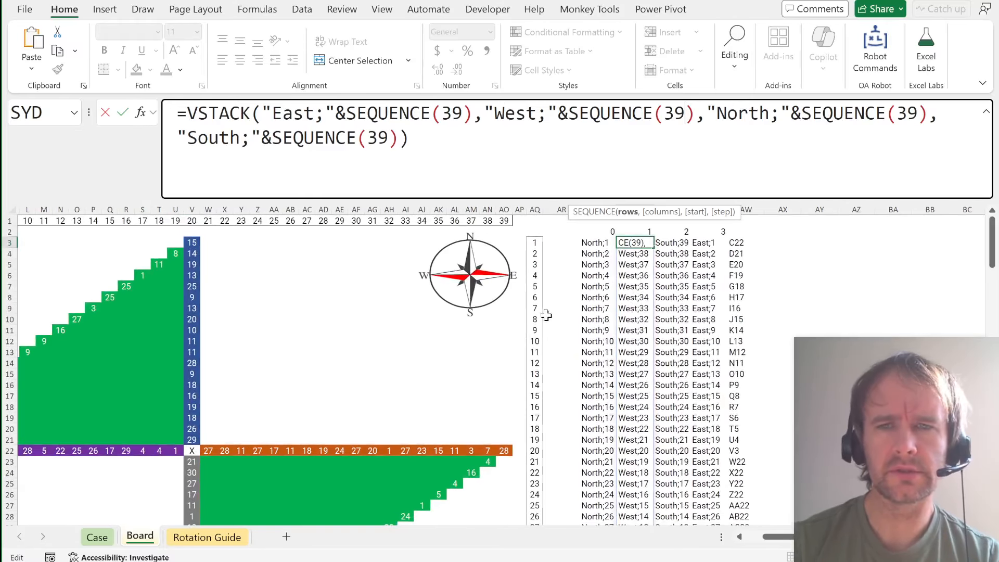
# Change the third block of the AT3 VSTACK formula to "South;"&SEQUENCE(39,,39,-1).
pyautogui.doubleClick(731, 113)
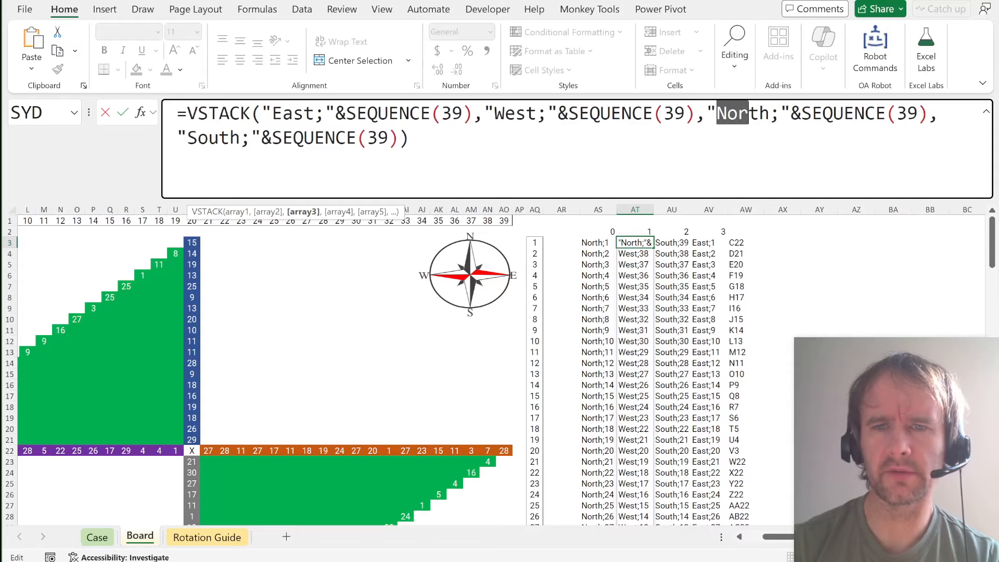
pyautogui.write('South')
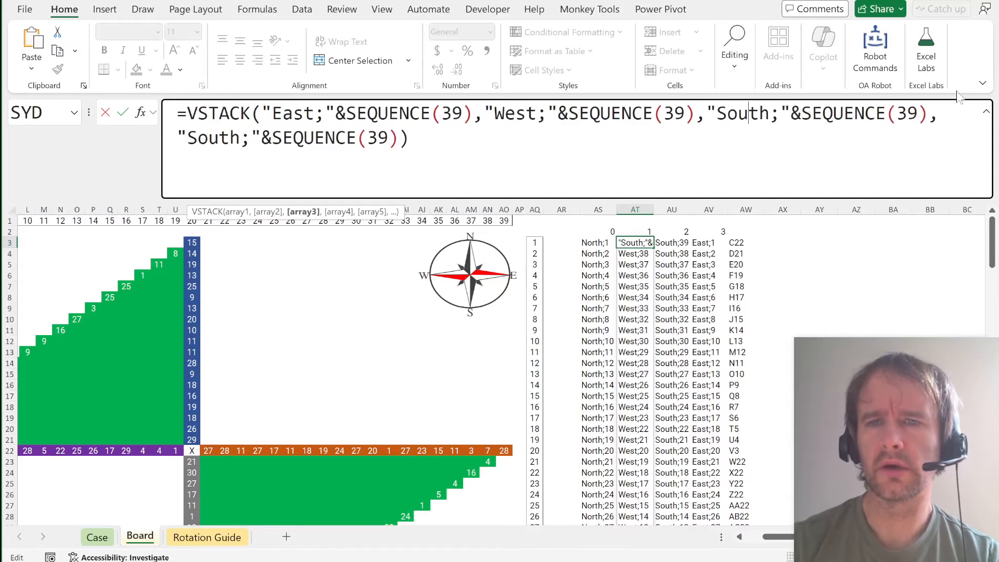
pyautogui.write(',,39,-1')
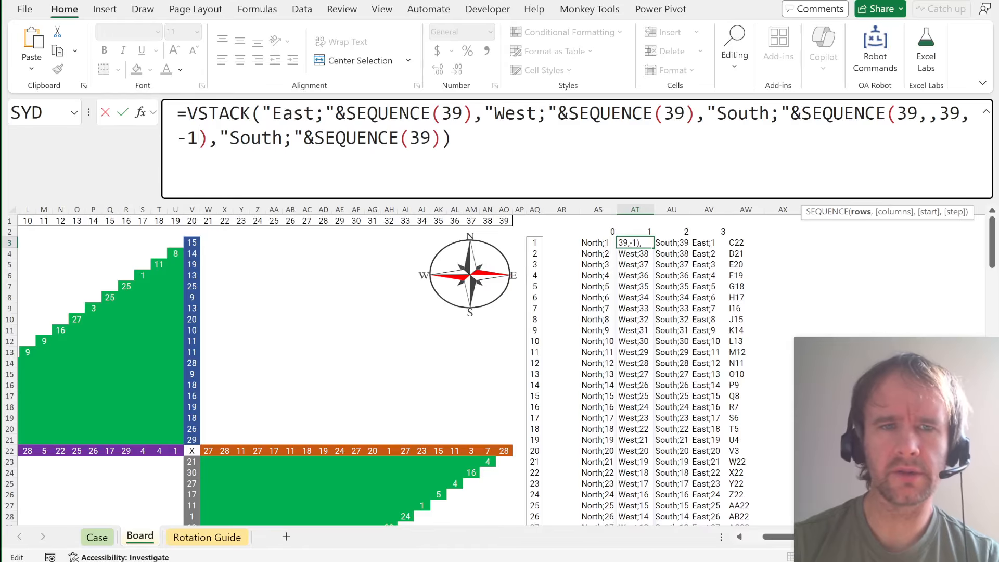
# Change the direction label of the fourth VSTACK block in AT3 to "North;".
pyautogui.press('Right')
pyautogui.press('Right')
pyautogui.press('Right')
pyautogui.press('Right')
pyautogui.press('Right')
pyautogui.press('Right')
pyautogui.press('BackSpace')
pyautogui.press('BackSpace')
pyautogui.press('BackSpace')
pyautogui.write('Not')
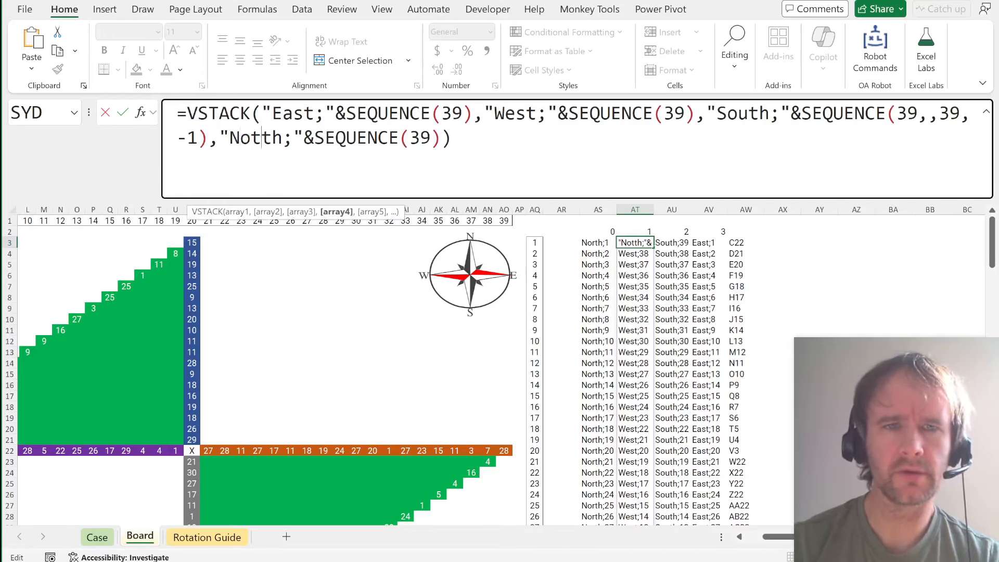
pyautogui.press('BackSpace')
pyautogui.write('r')
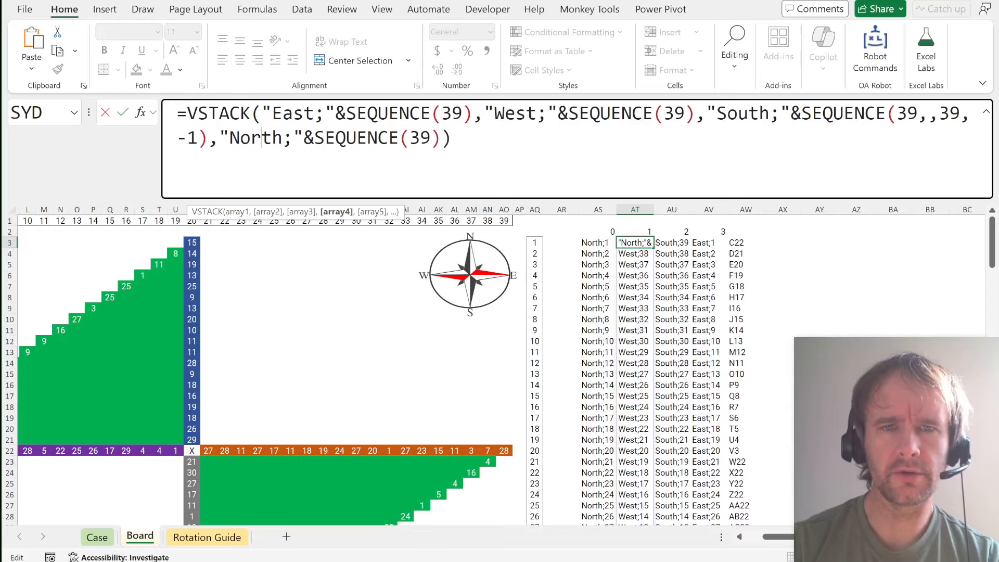
# Make the North block count down with SEQUENCE(39,,39,-1) and commit the AT3 formula.
pyautogui.hotkey('ctrl', 'Right')
pyautogui.hotkey('ctrl', 'Right')
pyautogui.hotkey('ctrl', 'Right')
pyautogui.hotkey('ctrl', 'Right')
pyautogui.hotkey('ctrl', 'Right')
pyautogui.hotkey('ctrl', 'v')
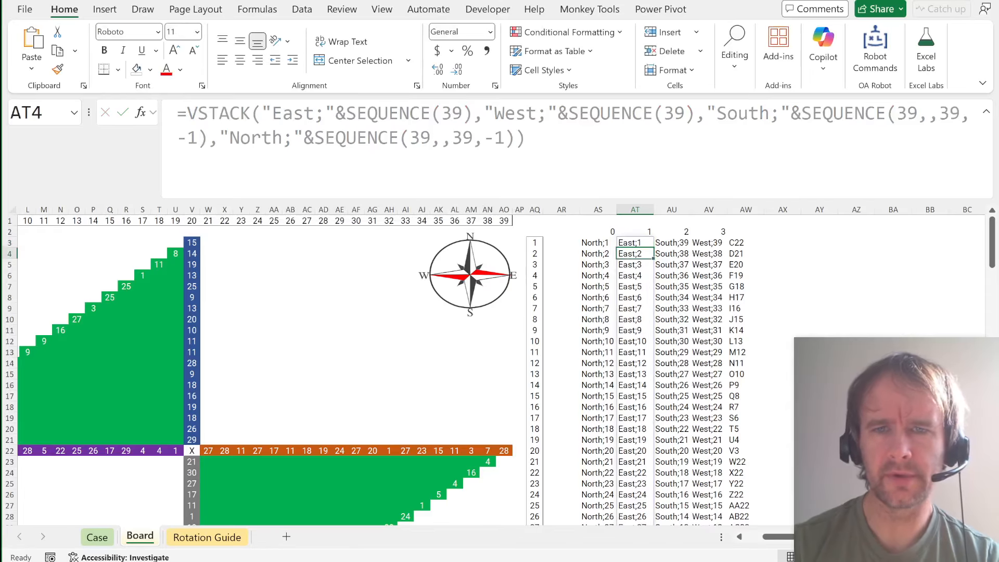
# On the Case sheet, copy the Example5 formulas in H252:J252 to row 254 for game 81.
pyautogui.press('Up')
pyautogui.press('Right')
pyautogui.press('Right')
pyautogui.hotkey('ctrl', 'pageup')
pyautogui.press('Right')
pyautogui.press('Right')
pyautogui.press('Right')
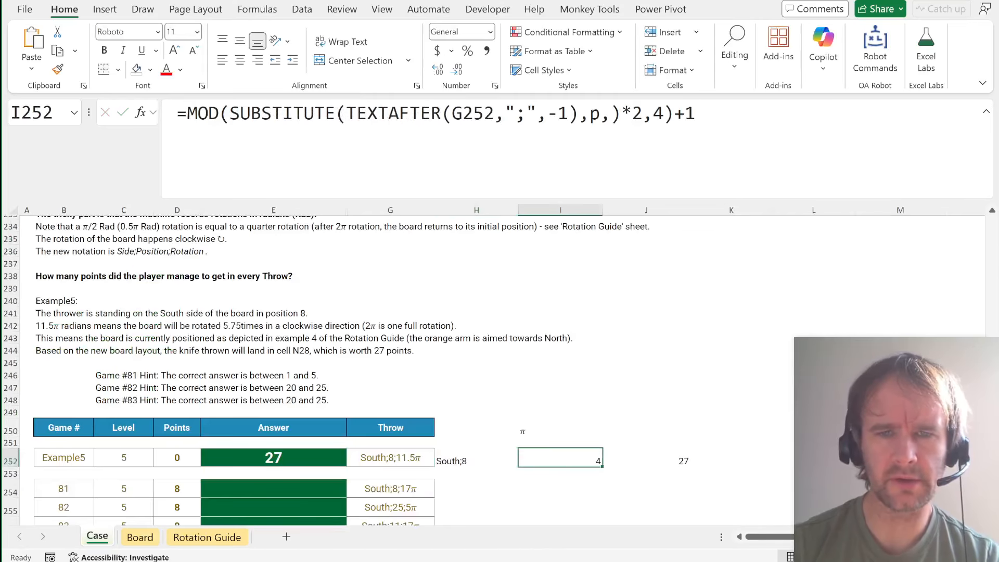
pyautogui.press('Left')
pyautogui.press('Left')
pyautogui.press('Left')
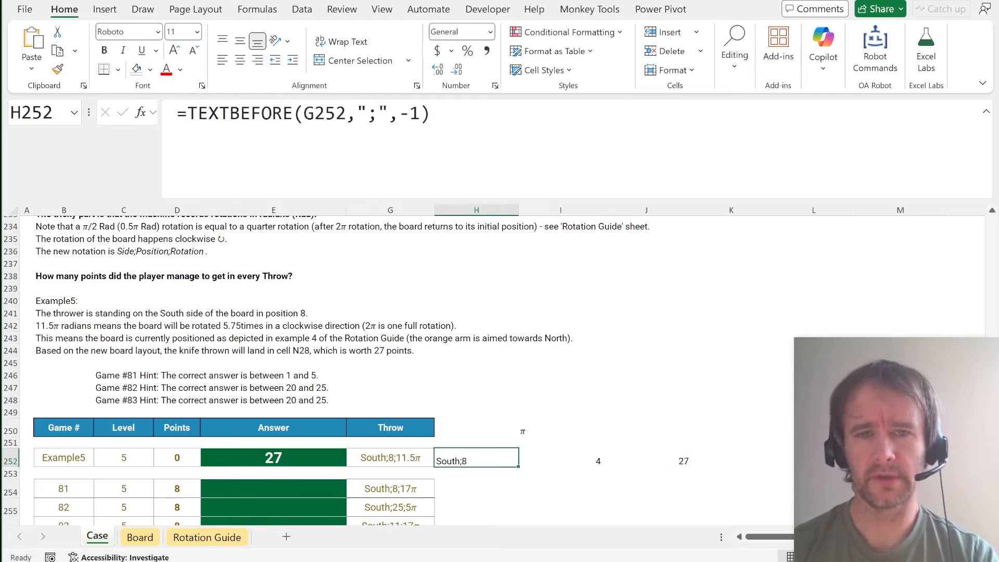
pyautogui.hotkey('shift', 'Right')
pyautogui.hotkey('shift', 'Right')
pyautogui.hotkey('ctrl', 'c')
pyautogui.press('Down')
pyautogui.press('Down')
pyautogui.hotkey('ctrl', 'v')
# Fill the formulas in H254:J254 down to row 273, covering all games through 100.
pyautogui.press('Left')
pyautogui.hotkey('ctrl', 'Down')
pyautogui.press('Right')
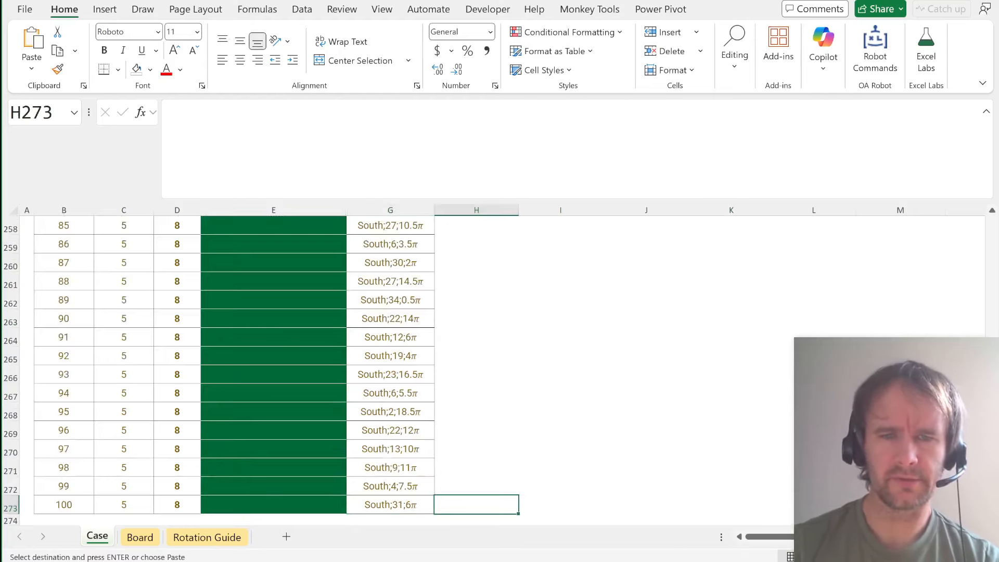
pyautogui.hotkey('ctrl', 'shift', 'Up')
pyautogui.hotkey('shift', 'Right')
pyautogui.hotkey('shift', 'Right')
pyautogui.hotkey('ctrl', 'd')
# Link the Level 5 answer cells E254:E273 to the calculated points in J254:J273.
pyautogui.press('Right')
pyautogui.press('Right')
pyautogui.hotkey('ctrl', 'Up')
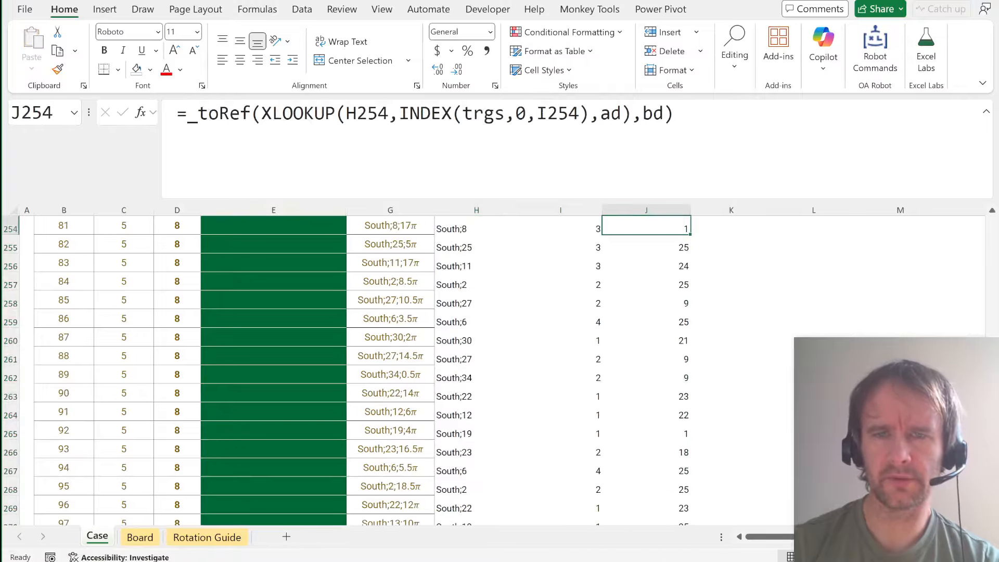
pyautogui.hotkey('ctrl', 'shift', 'Down')
pyautogui.hotkey('ctrl', 'c')
pyautogui.press('Left')
pyautogui.press('Left')
pyautogui.press('Left')
pyautogui.press('Left')
pyautogui.press('Left')
pyautogui.press('Right')
pyautogui.hotkey('ctrl', 'v')
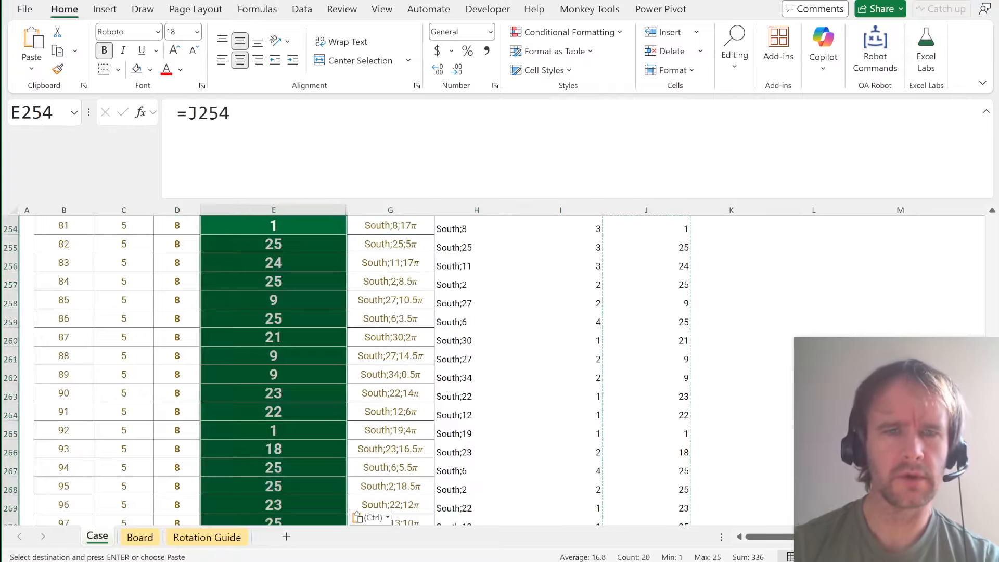
pyautogui.hotkey('ctrl', 'Up')
pyautogui.hotkey('ctrl', 'Down')
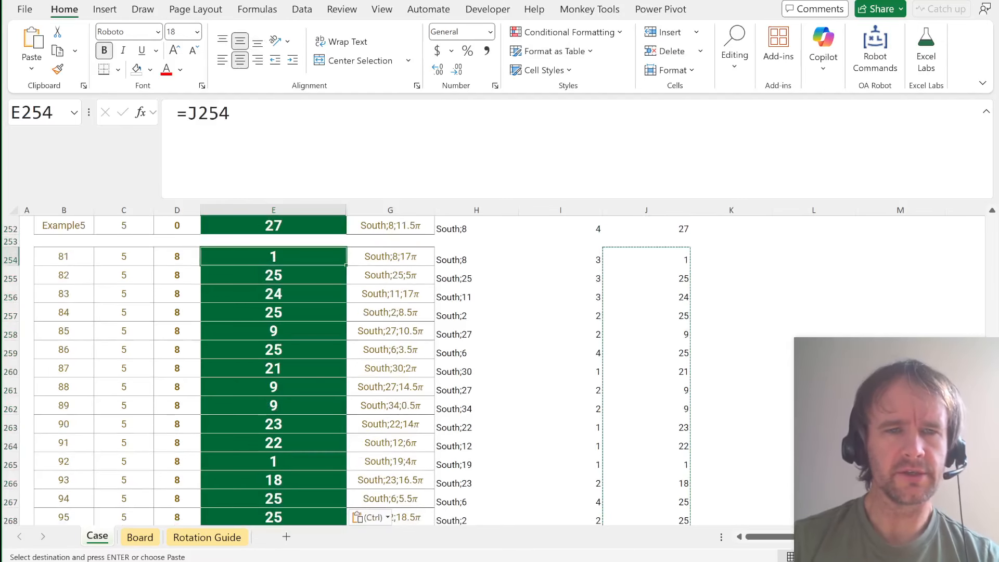
pyautogui.moveTo(273, 209); pyautogui.dragTo(364, 211)
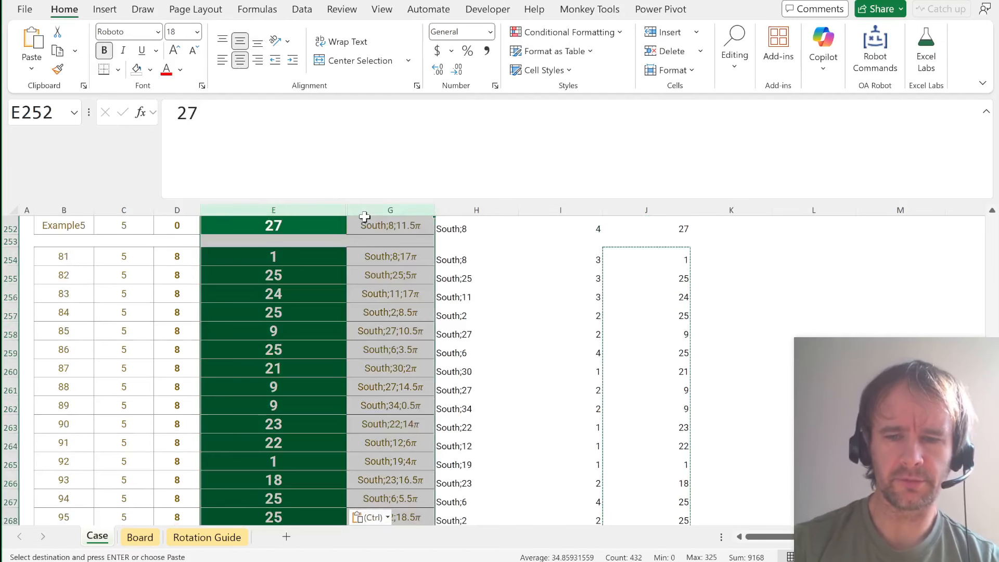
pyautogui.rightClick(366, 213)
pyautogui.click(389, 514)
pyautogui.hotkey('ctrl', 'z')
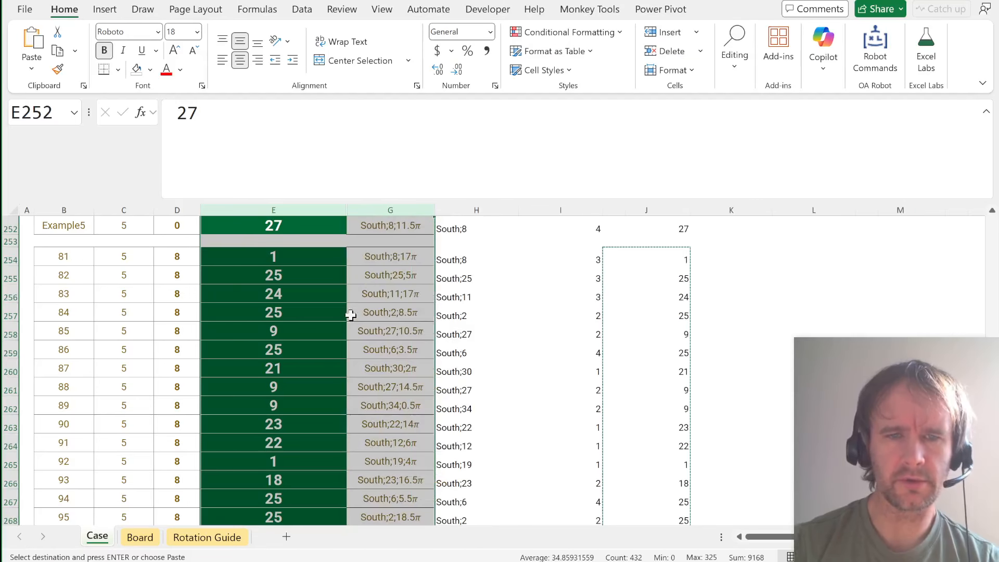
# Start a LET formula in G301, above the Level 6 example's first throw, defining thPos with TEXTBEFORE on G302.
pyautogui.scroll(-7, 269, 418)
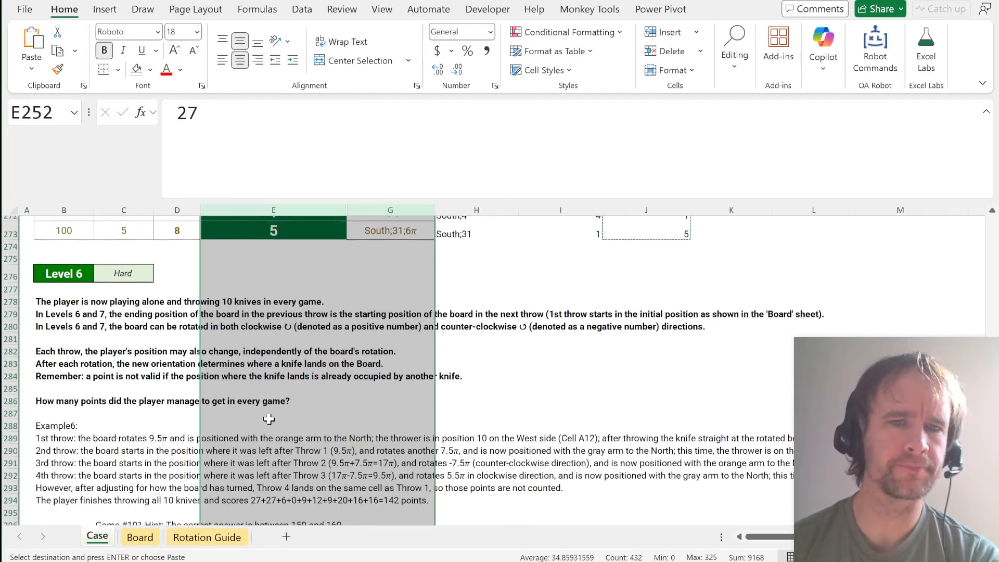
pyautogui.click(66, 287)
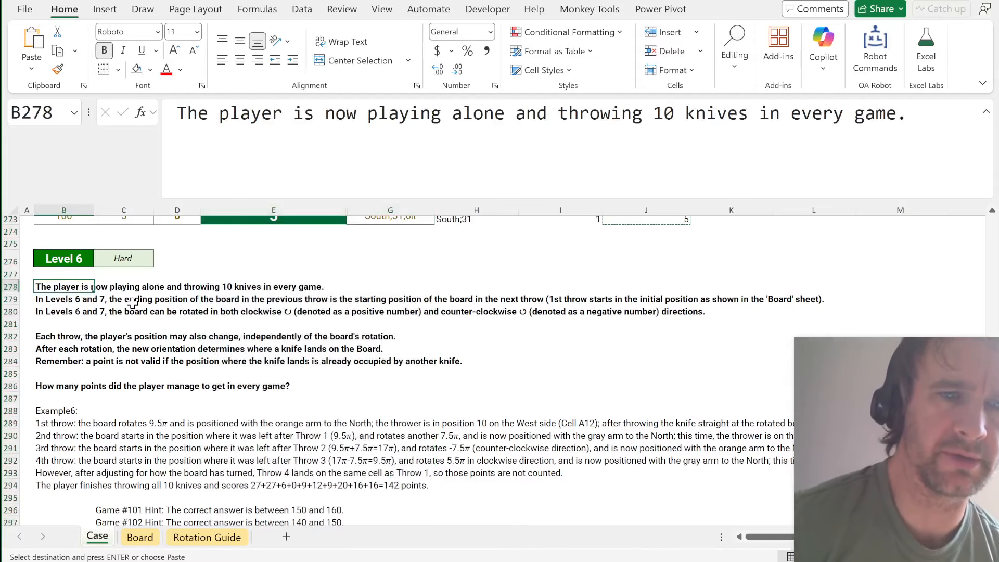
pyautogui.scroll(-6, 327, 463)
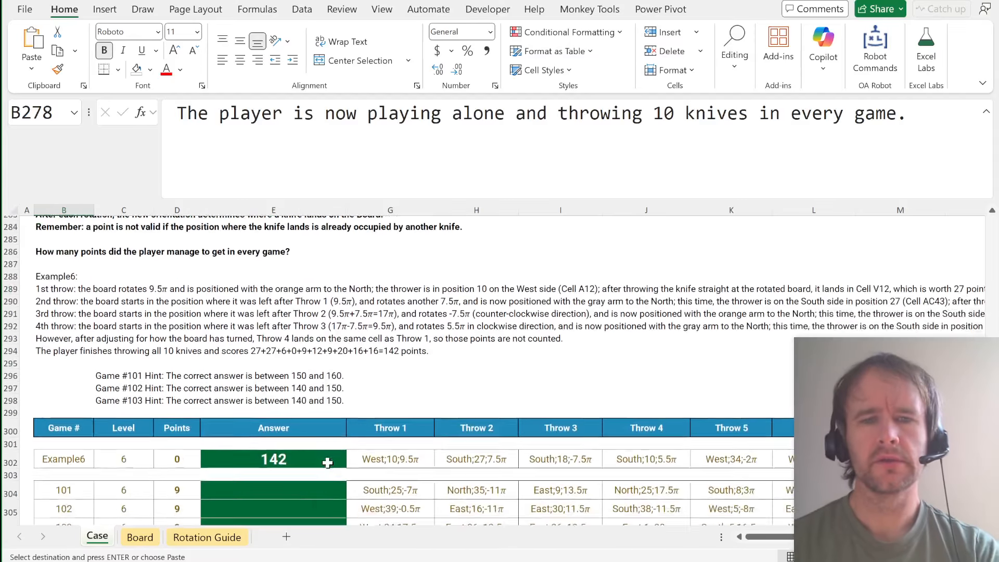
pyautogui.click(393, 384)
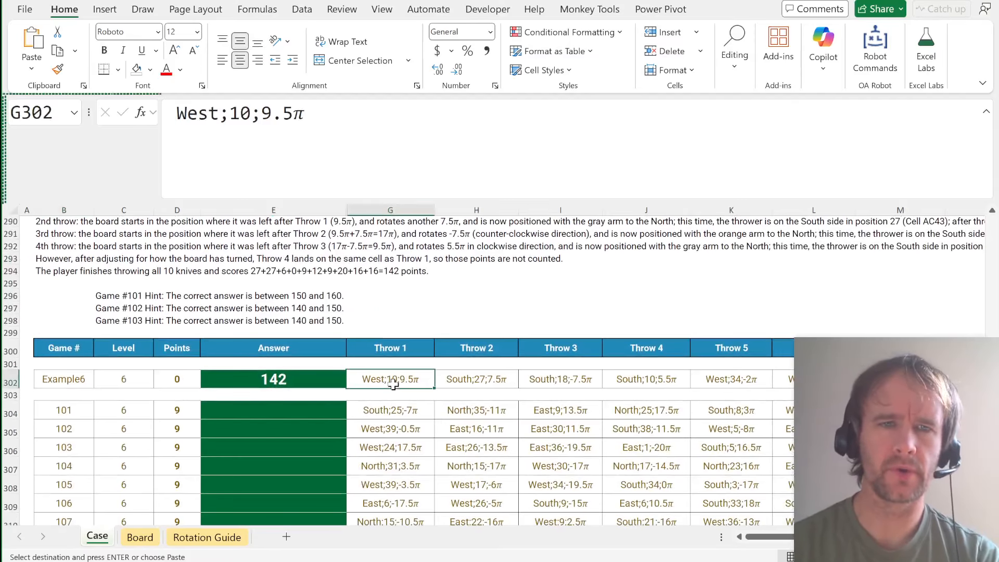
pyautogui.press('Up')
pyautogui.write('=')
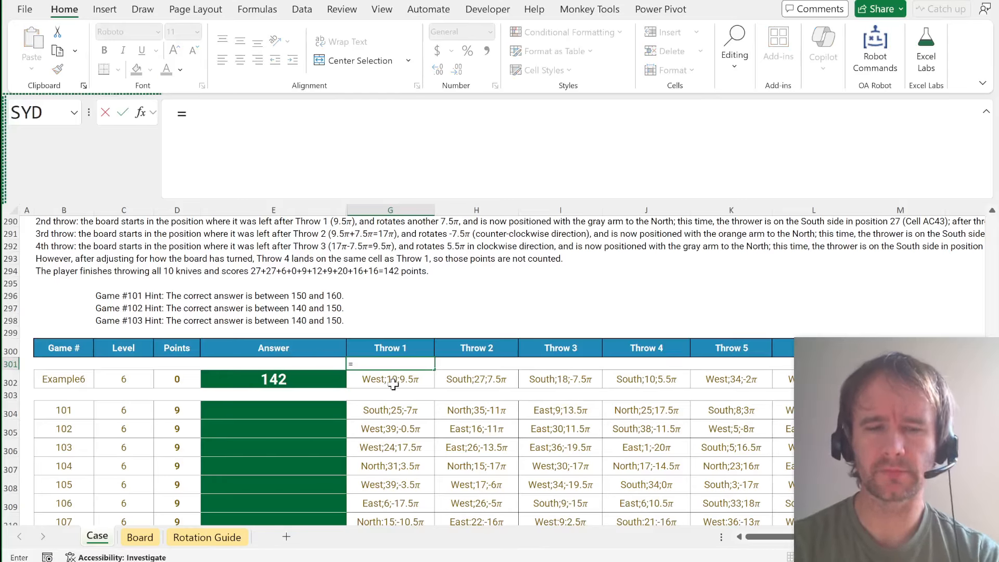
pyautogui.write('let')
pyautogui.press('Tab')
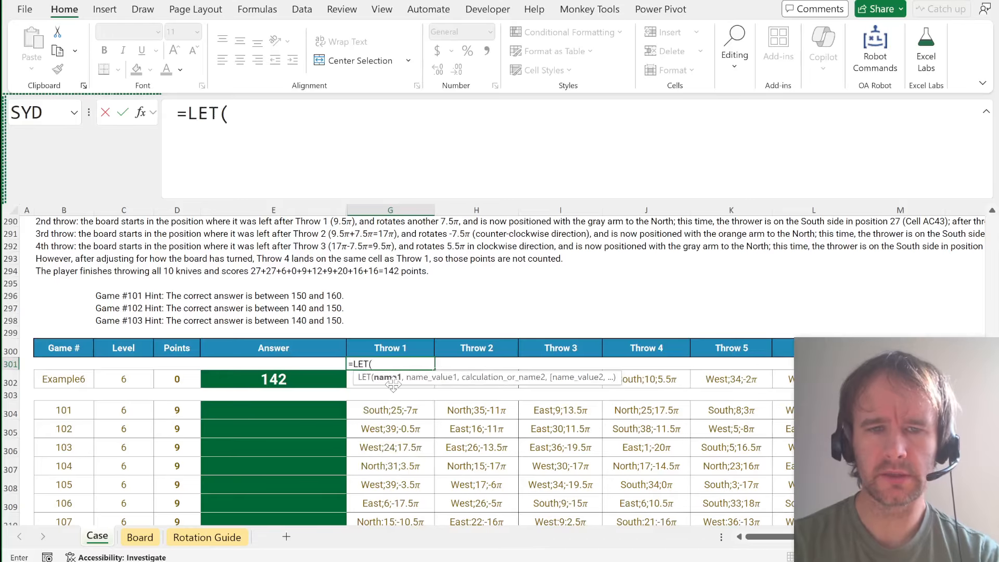
pyautogui.write('thPos,textb')
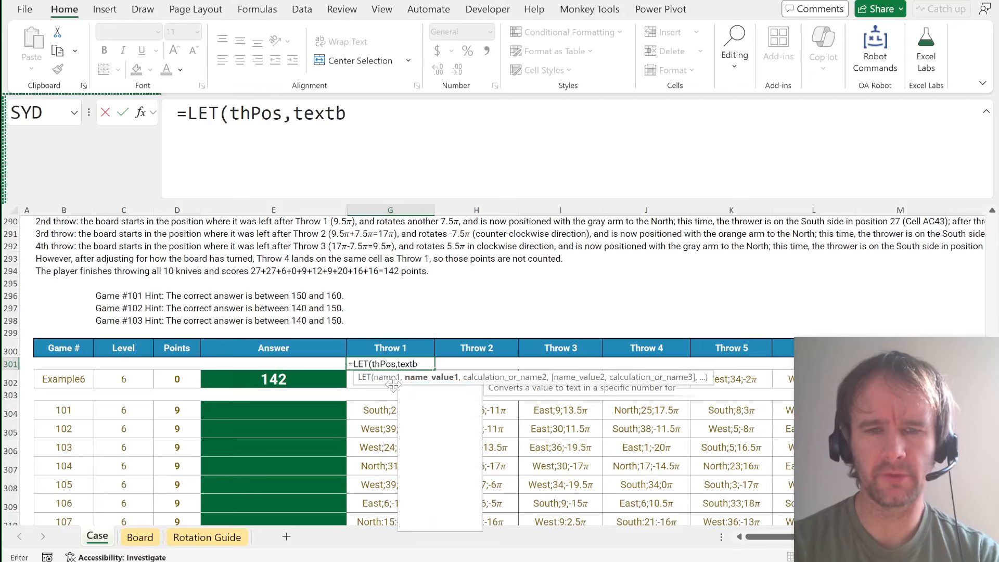
pyautogui.press('Tab')
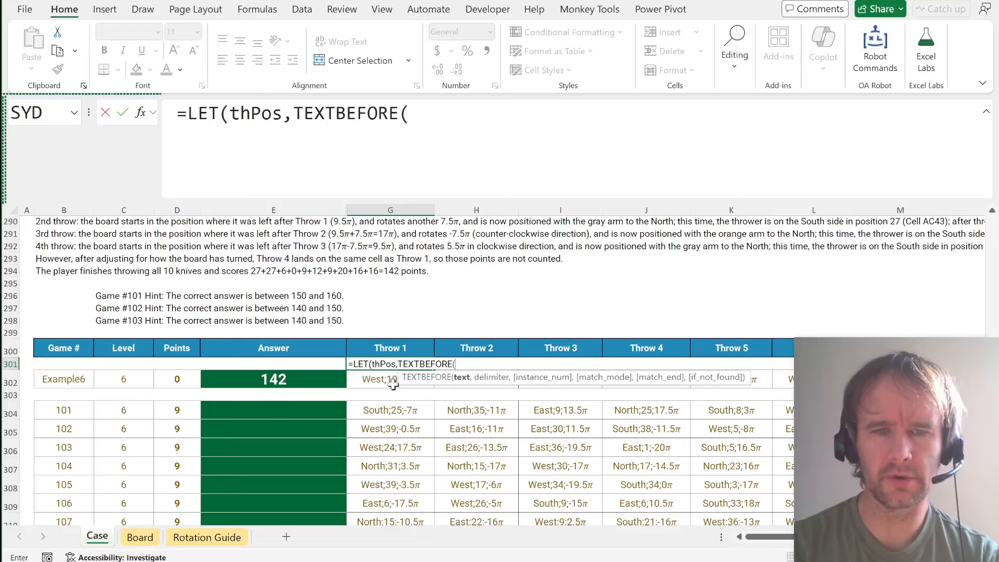
pyautogui.click(393, 384)
# Insert a first LET variable named cd that refers to the throws G302:P302, with thPos on its own line.
pyautogui.click(230, 114)
pyautogui.hotkey('alt', 'Return')
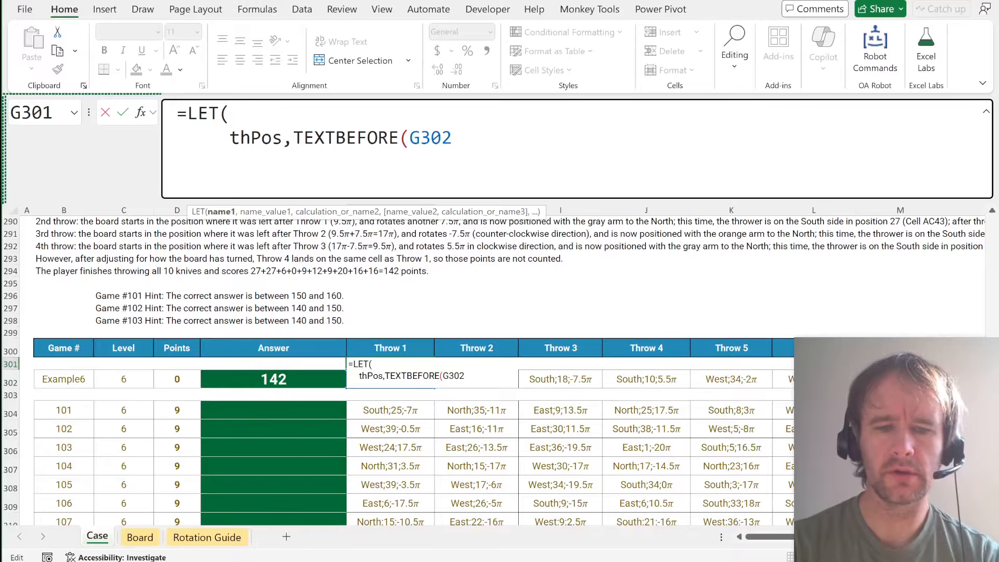
pyautogui.write('co')
pyautogui.press('BackSpace')
pyautogui.write('d,')
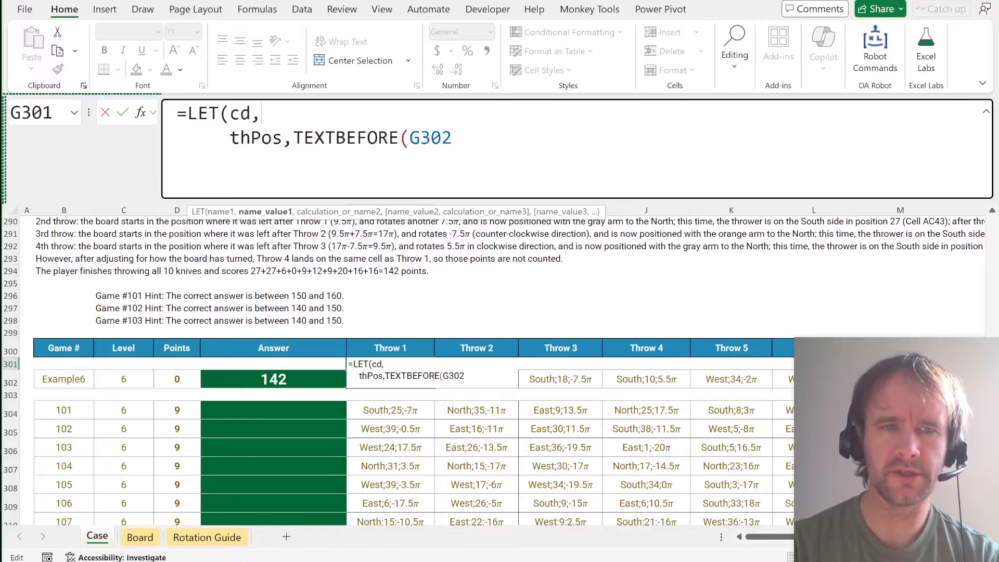
pyautogui.click(562, 381)
pyautogui.press('Left')
pyautogui.press('Left')
pyautogui.hotkey('ctrl', 'shift', 'Right')
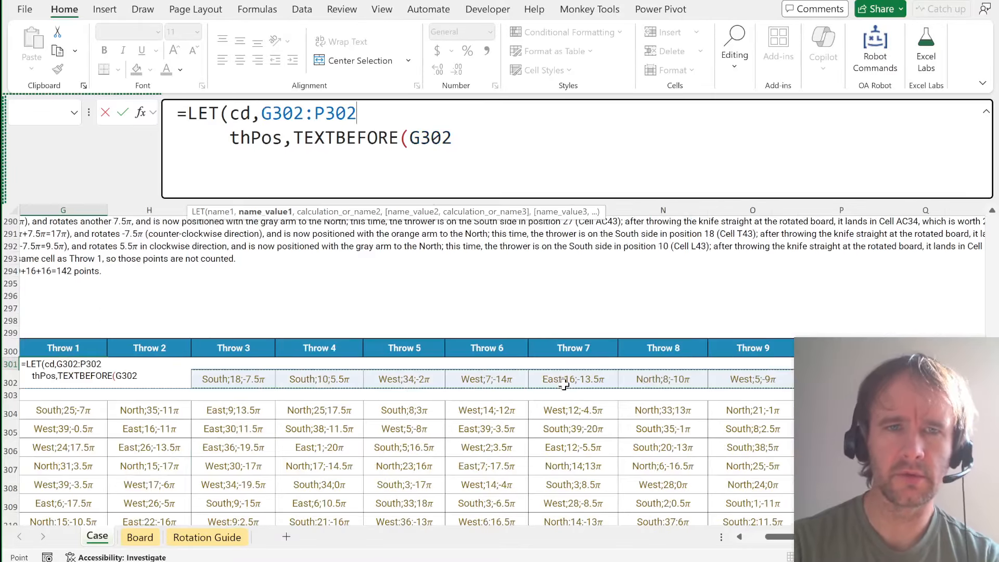
pyautogui.write('),')
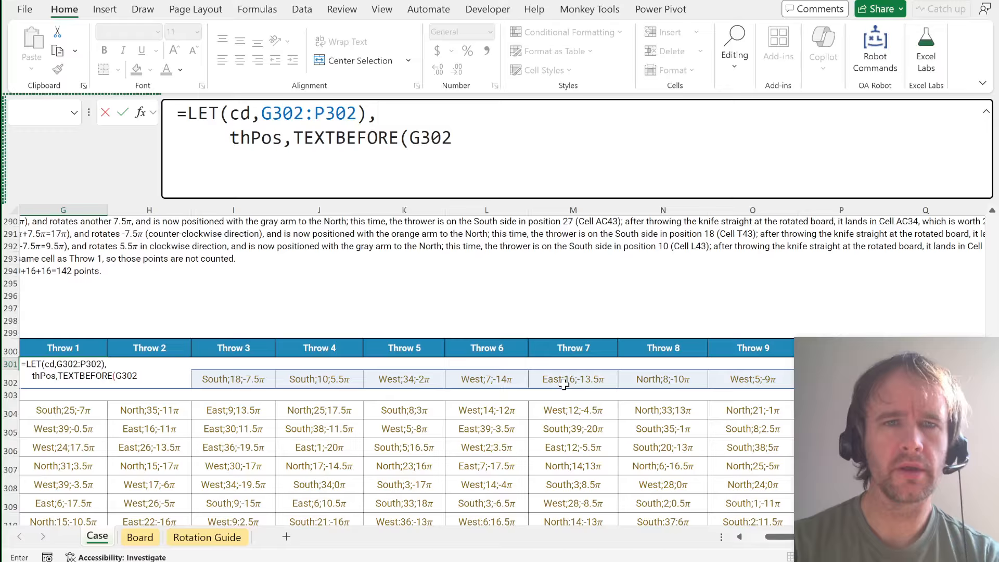
pyautogui.press('BackSpace')
pyautogui.press('F2')
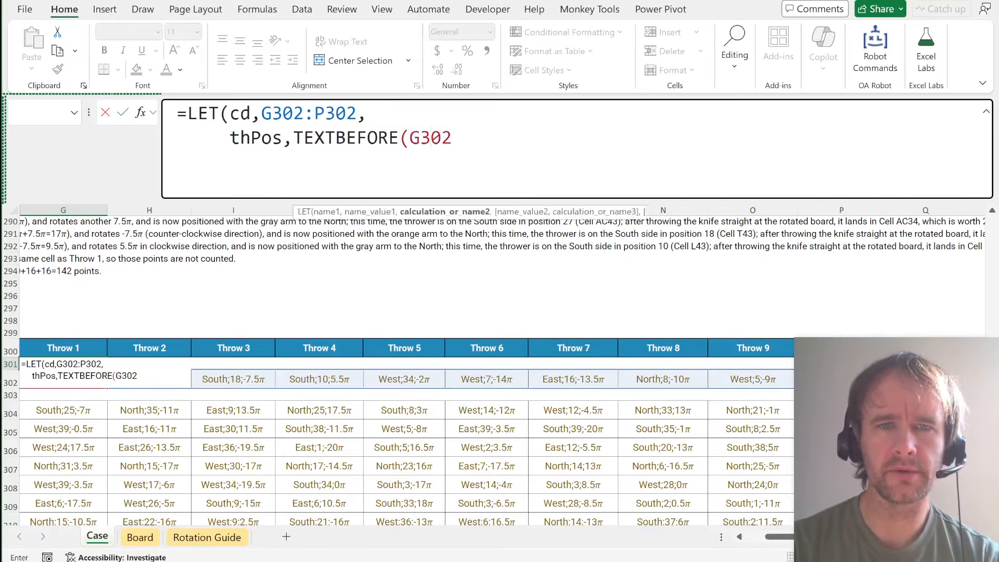
# Complete the thPos definition as TEXTBEFORE(cd,";",-1).
pyautogui.hotkey('ctrl', 'shift', 'Left')
pyautogui.write('cd,"')
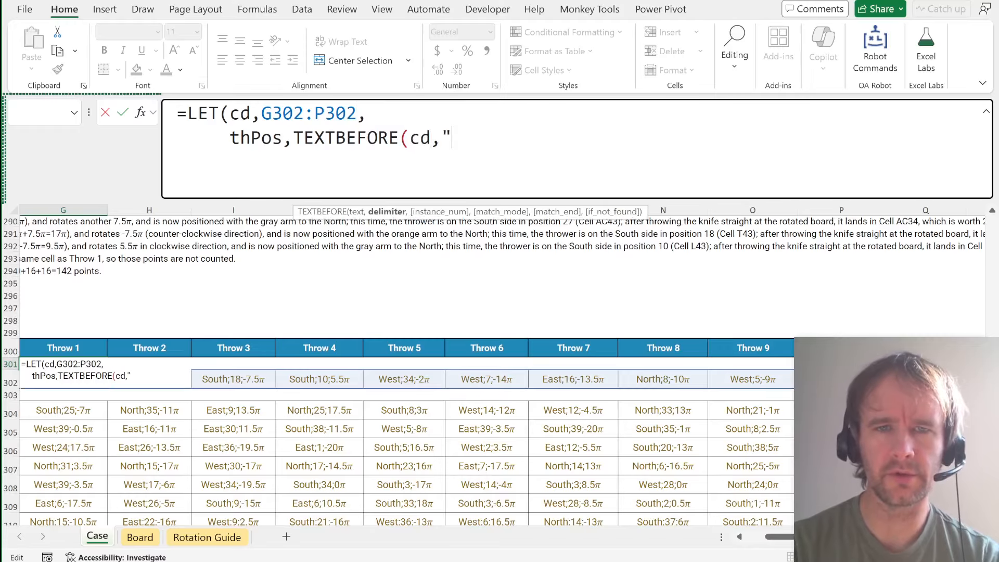
pyautogui.write(';",-1)')
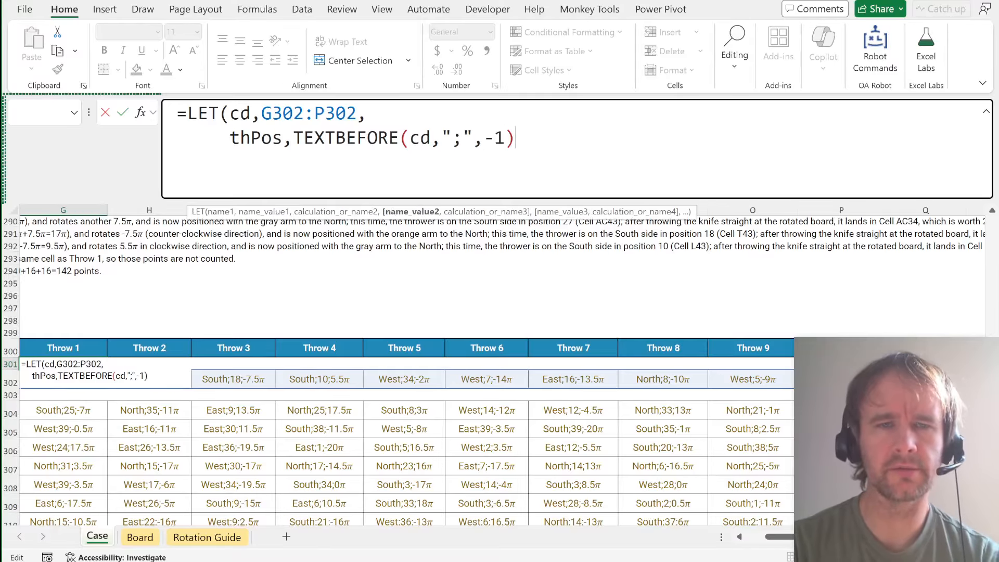
pyautogui.write(',')
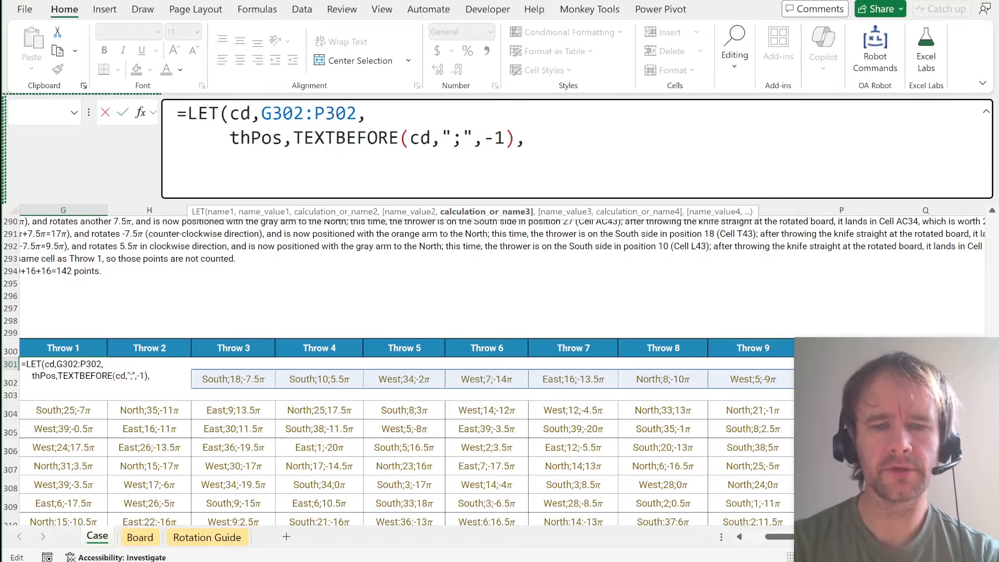
# Add a LET variable rot on its own line, defined as TEXTAFTER(cd,";",-1).
pyautogui.hotkey('alt', 'Return')
pyautogui.write('rot,')
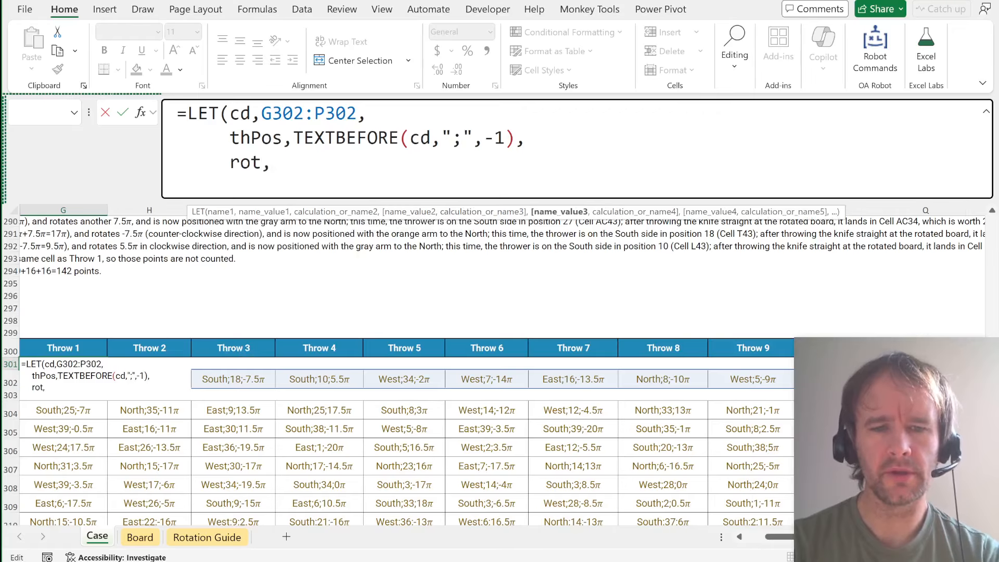
pyautogui.write('texta')
pyautogui.press('Tab')
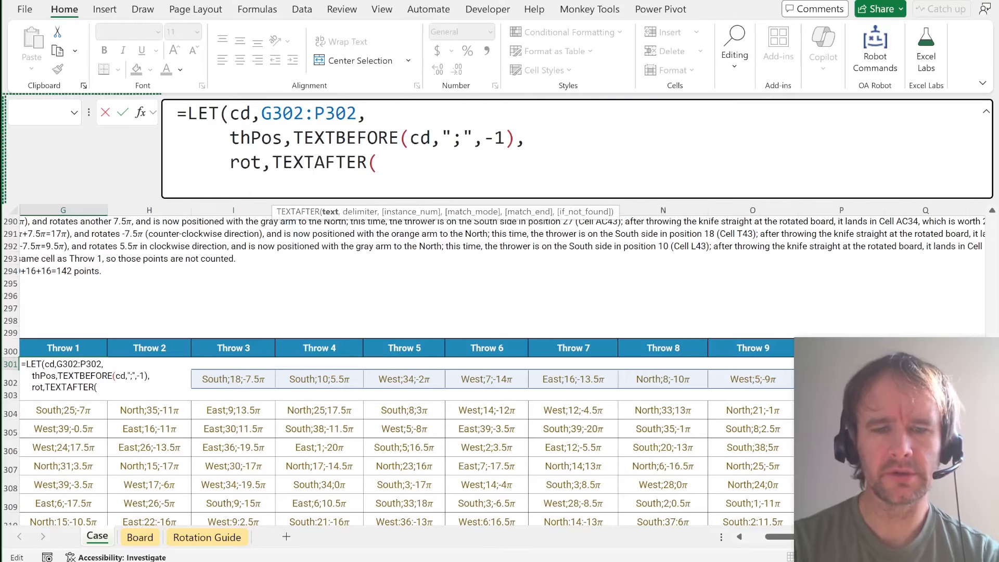
pyautogui.write('cd,";",')
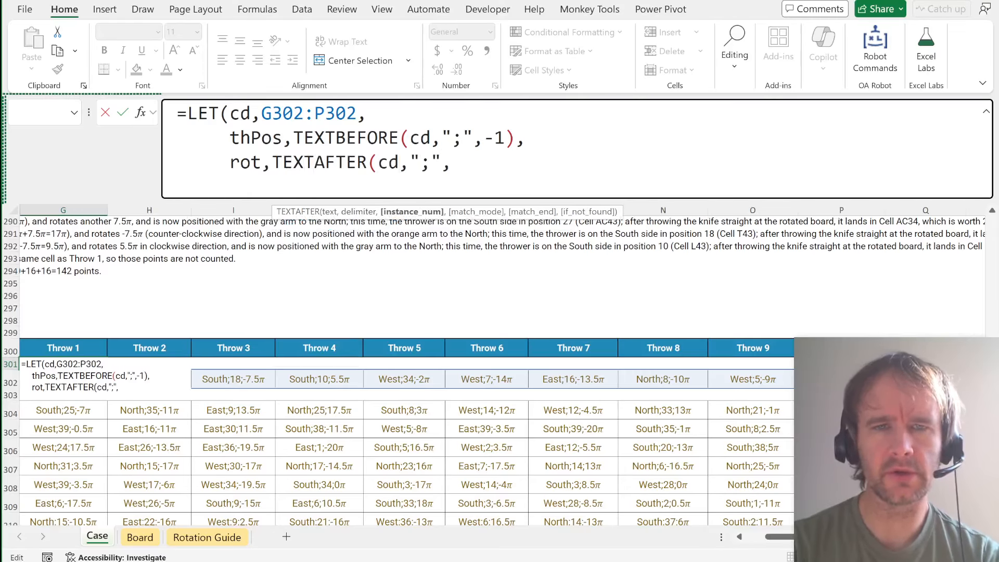
pyautogui.write('-1)')
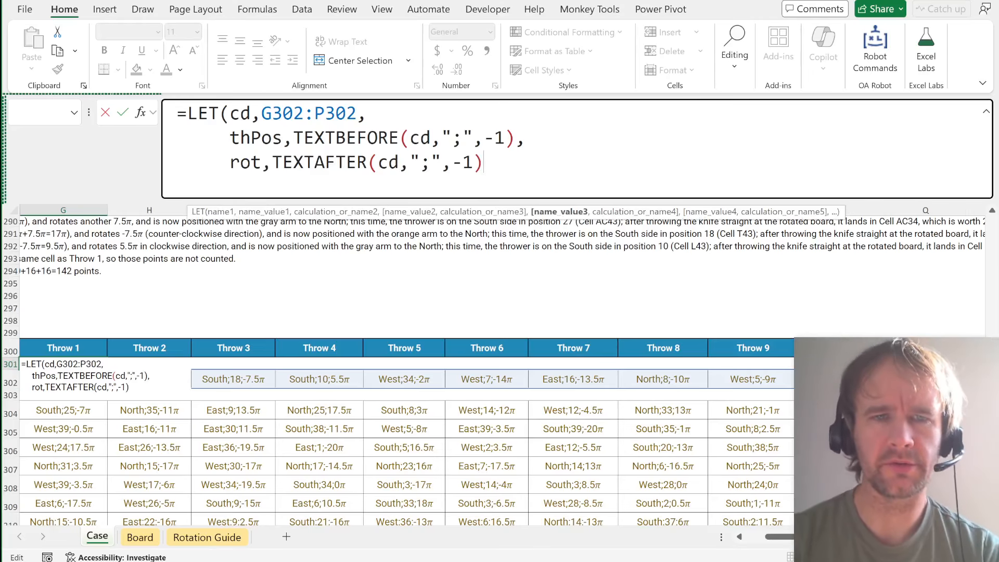
# Wrap the rot definition in SUBSTITUTE to replace p with nothing, and multiply the result by 2.
pyautogui.click(272, 162)
pyautogui.write('SUBSTITUTE(')
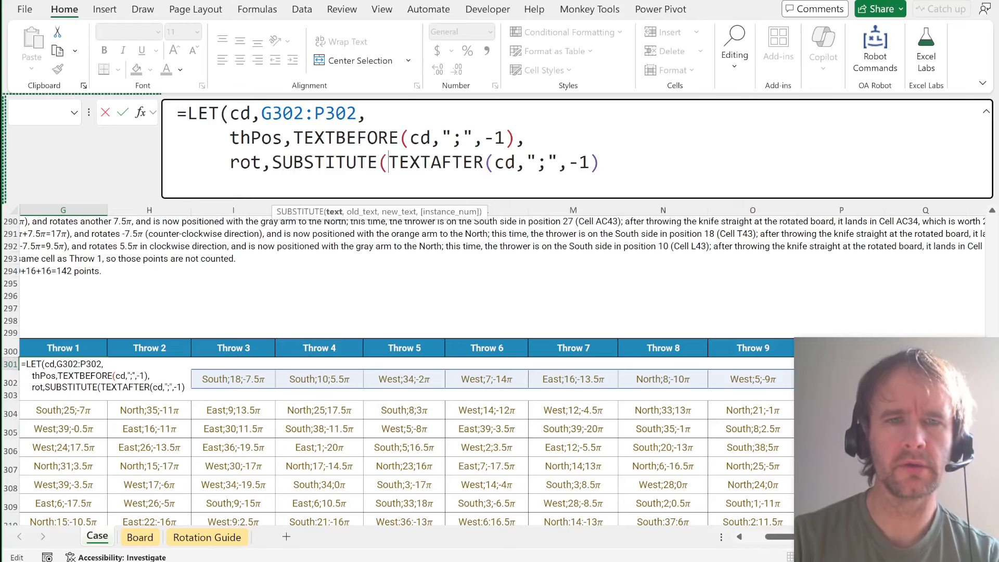
pyautogui.write(',p,')
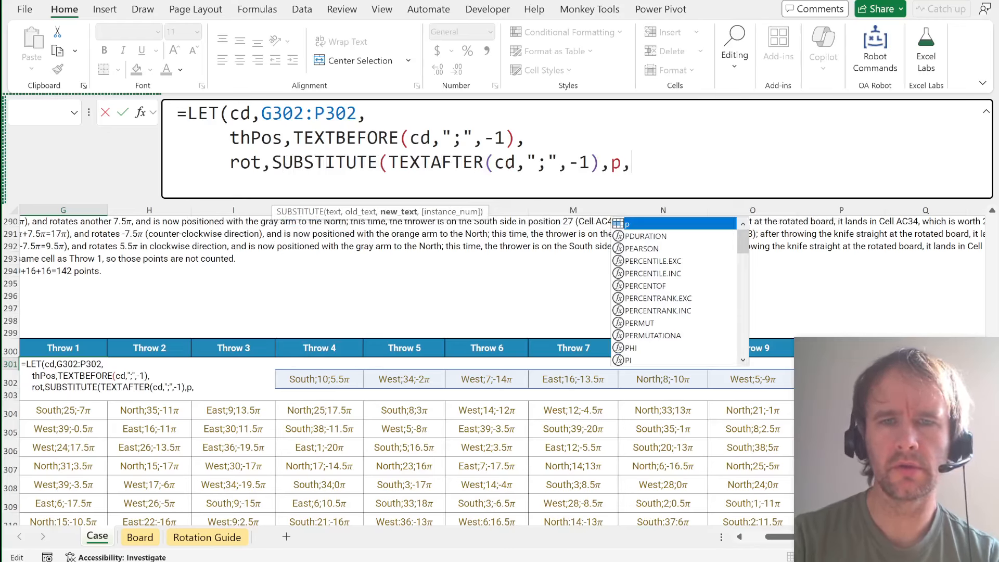
pyautogui.write(')')
pyautogui.click(273, 163)
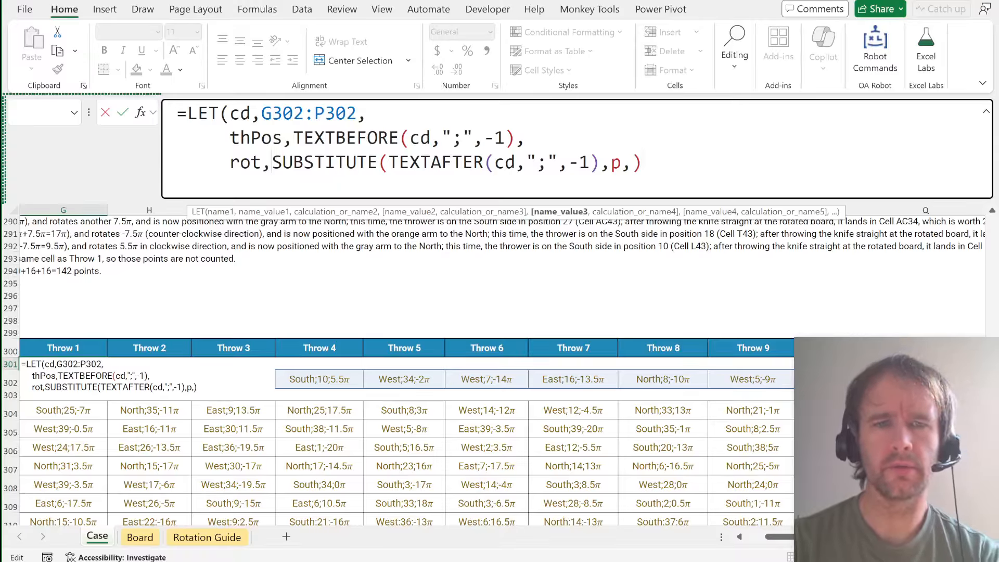
pyautogui.write('2*')
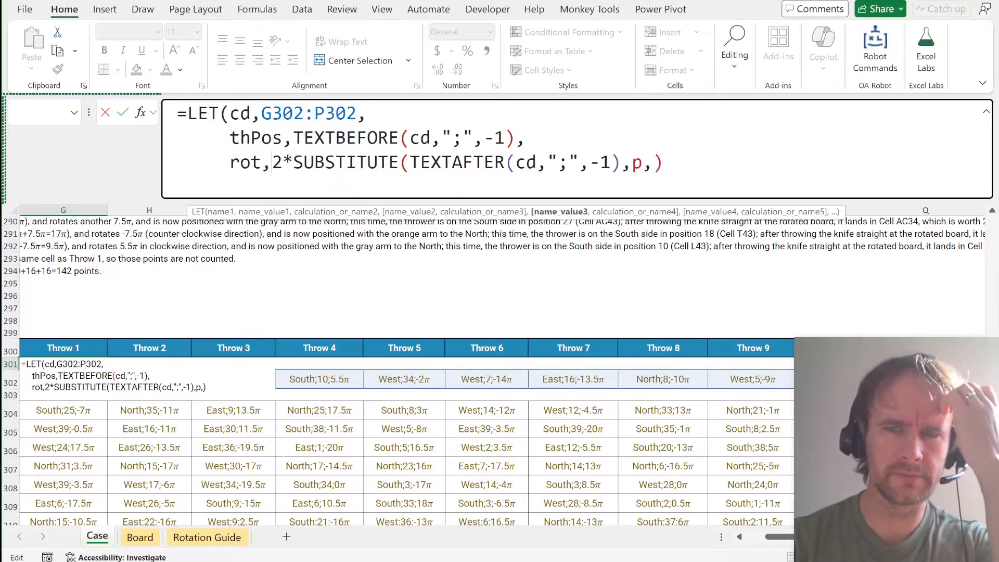
# Finish the LET formula with rot as its returned result and enter it in G301.
pyautogui.write(',')
pyautogui.write('rot)')
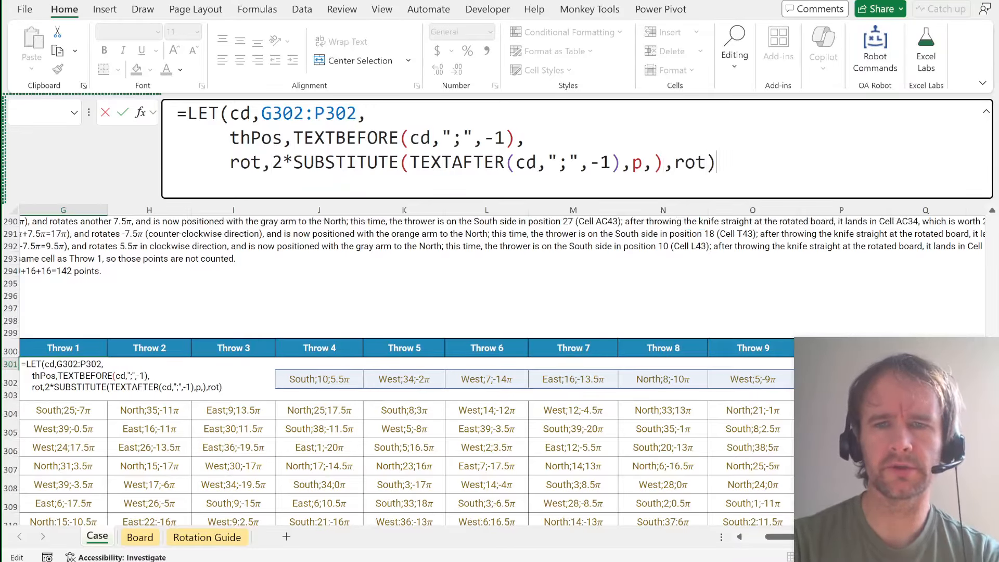
pyautogui.press('Return')
pyautogui.press('Up')
pyautogui.press('Down')
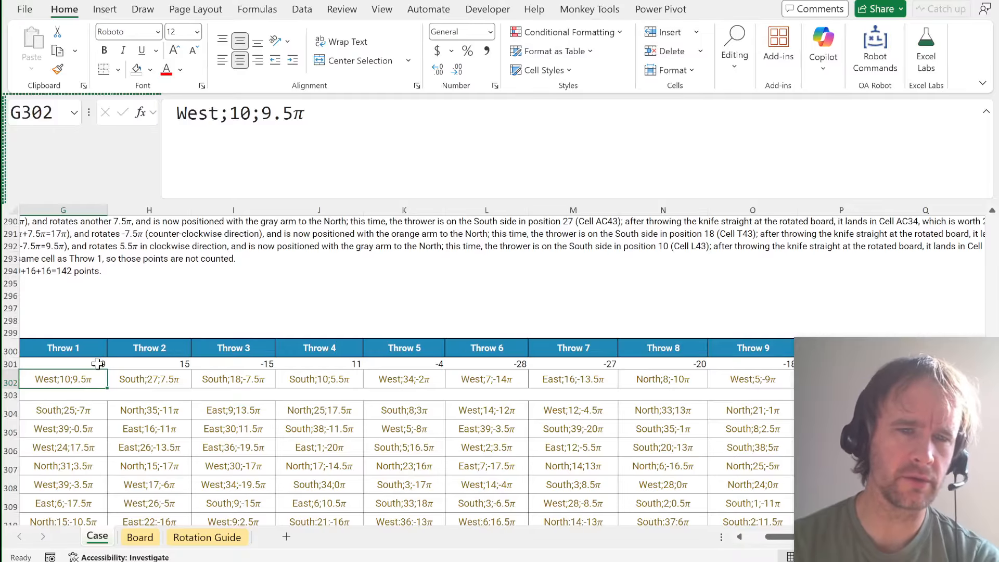
# Read the Level 6 rules on the board's starting position for each throw in row 279.
pyautogui.click(97, 364)
pyautogui.press('Left')
pyautogui.press('Left')
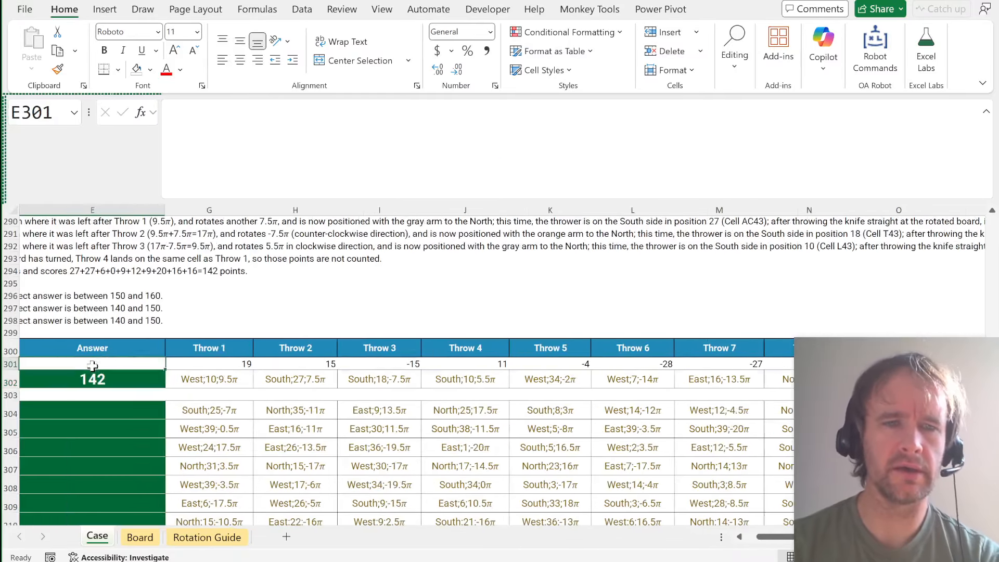
pyautogui.scroll(5, 92, 367)
pyautogui.hscroll(-2, 92, 366)
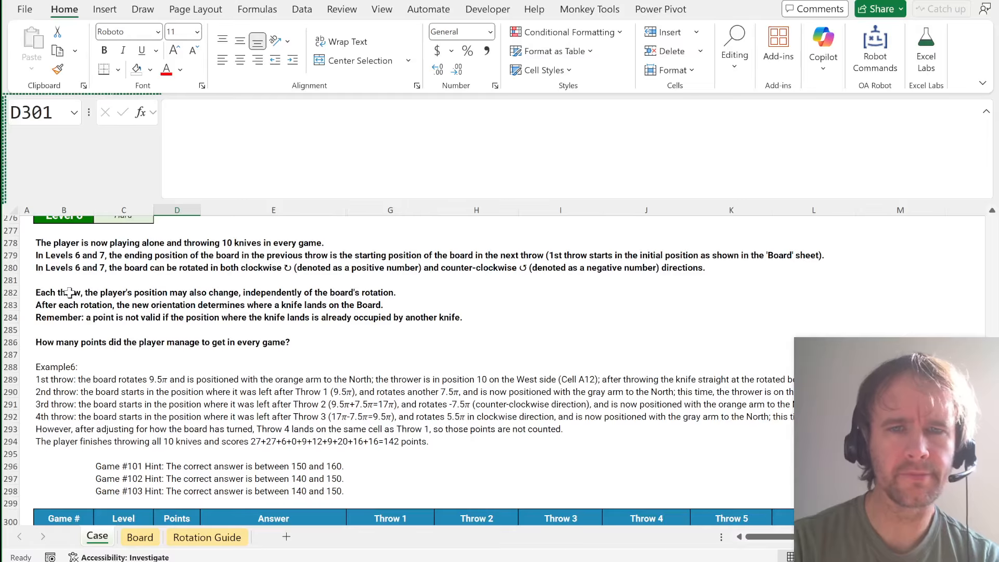
pyautogui.click(151, 255)
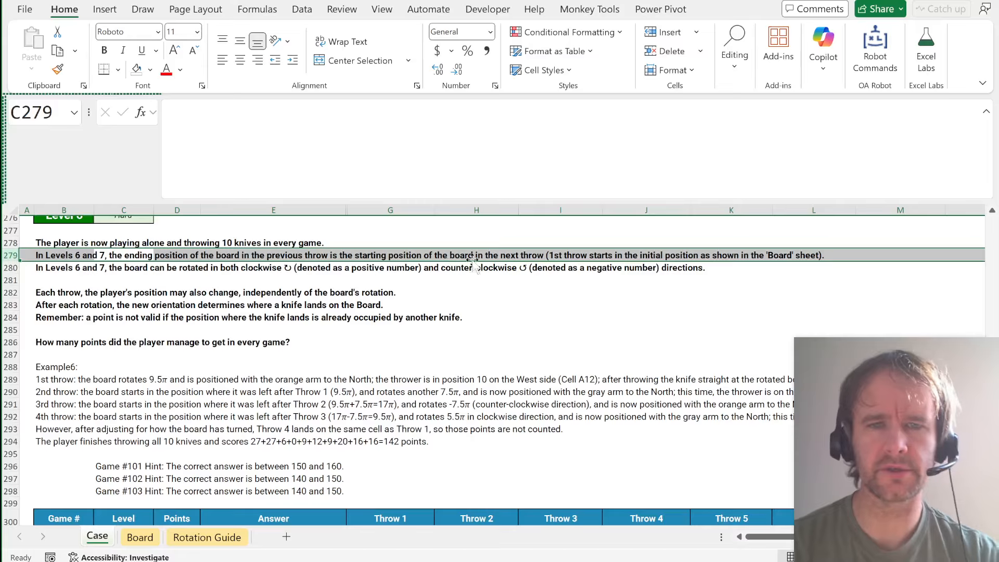
# Turn rot in the G301 formula into a running total with SCAN, starting at 0 and using SUM on the doubled rotations.
pyautogui.scroll(-5, 511, 304)
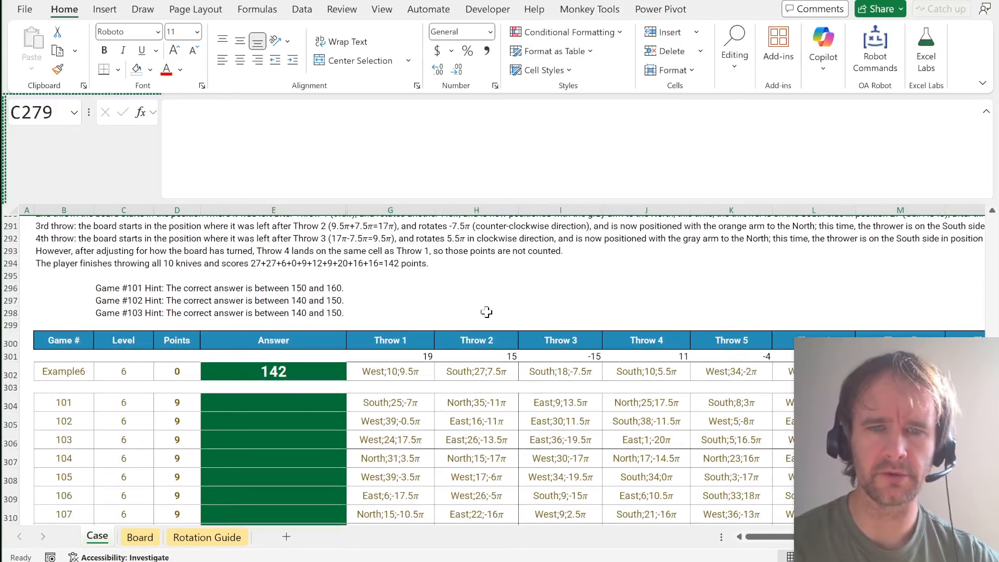
pyautogui.click(404, 358)
pyautogui.click(272, 162)
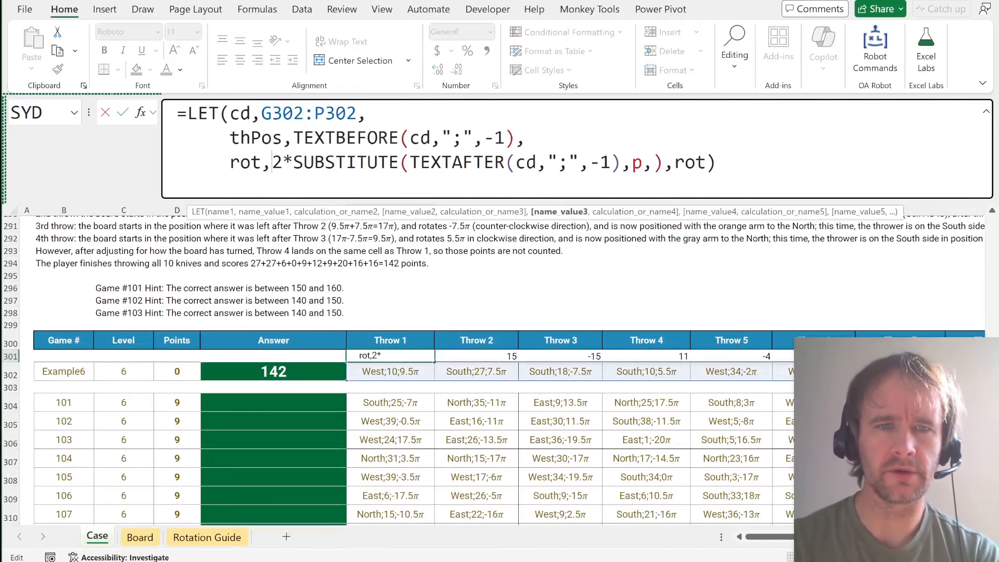
pyautogui.write('sc')
pyautogui.press('Tab')
pyautogui.write('0,')
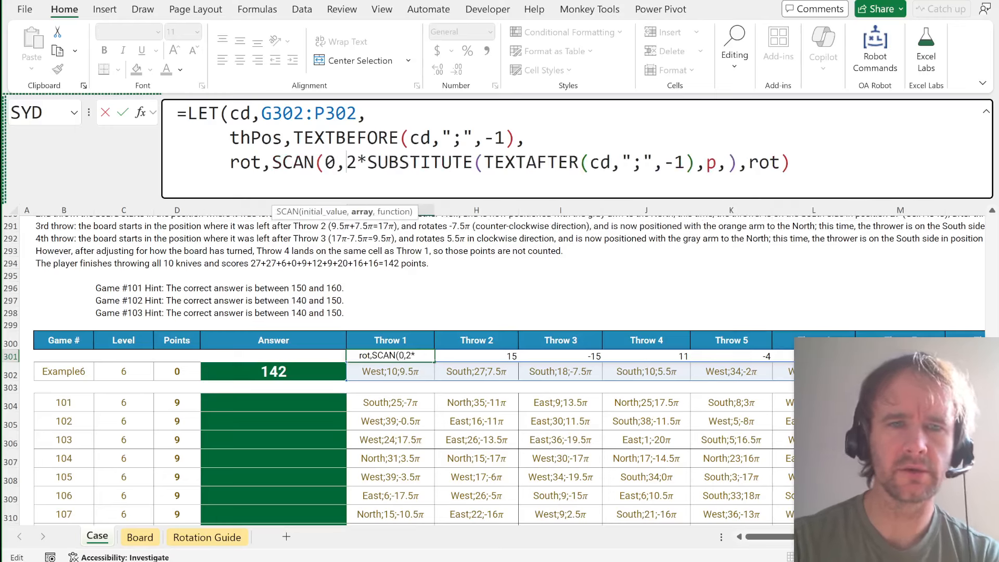
pyautogui.press('End')
pyautogui.press('Left')
pyautogui.press('Left')
pyautogui.press('Left')
pyautogui.press('Left')
pyautogui.press('Left')
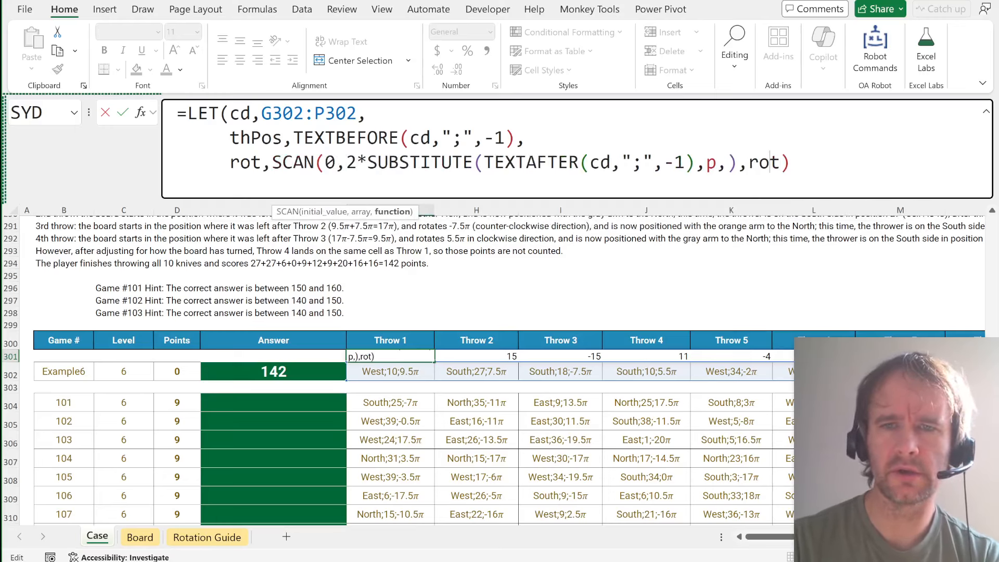
pyautogui.write(',sum')
pyautogui.press('BackSpace')
pyautogui.write('u')
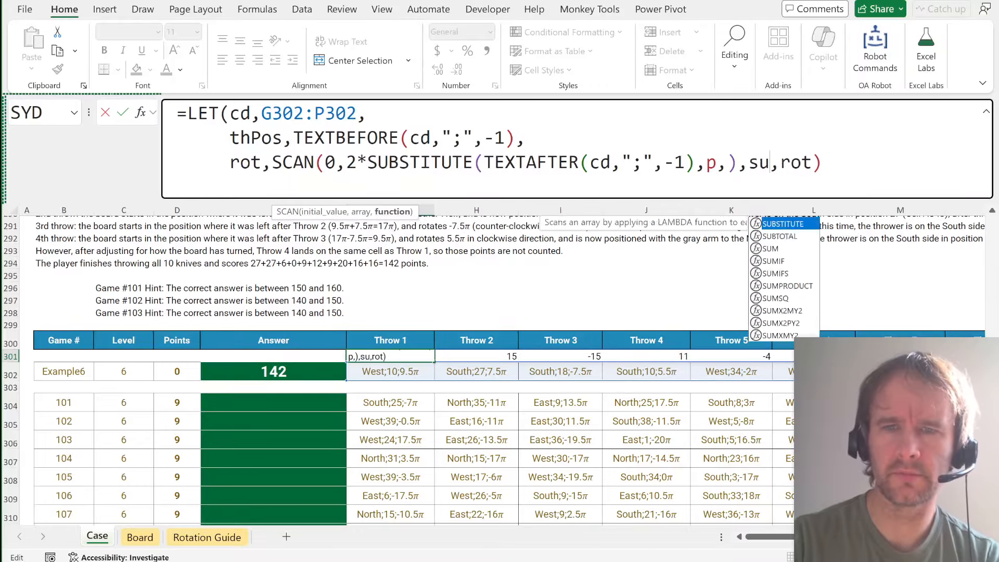
pyautogui.write('m)')
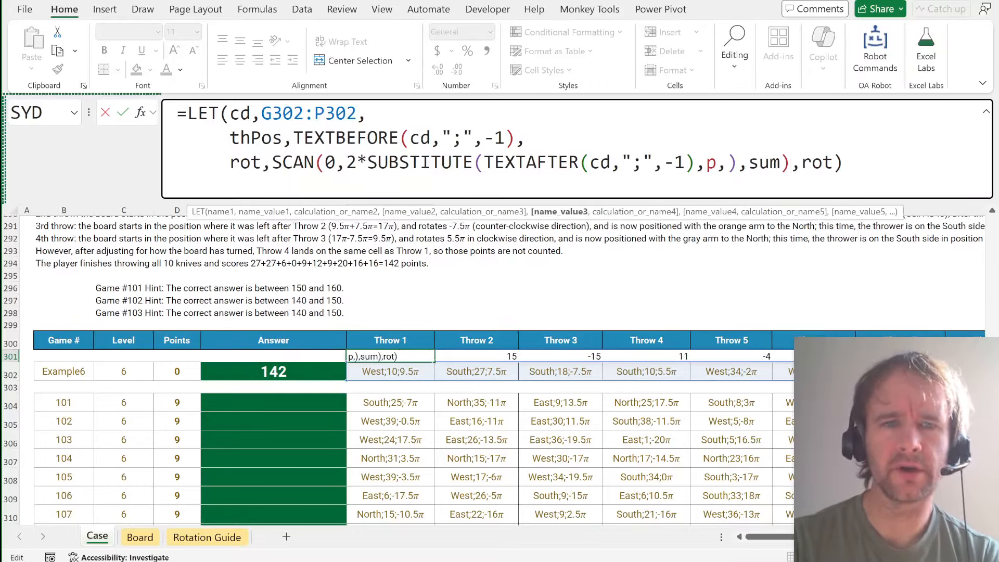
# Wrap the SCAN in MOD with divisor 4, add 1 to it, and enter the G301 formula.
pyautogui.click(272, 162)
pyautogui.write('mod')
pyautogui.press('Tab')
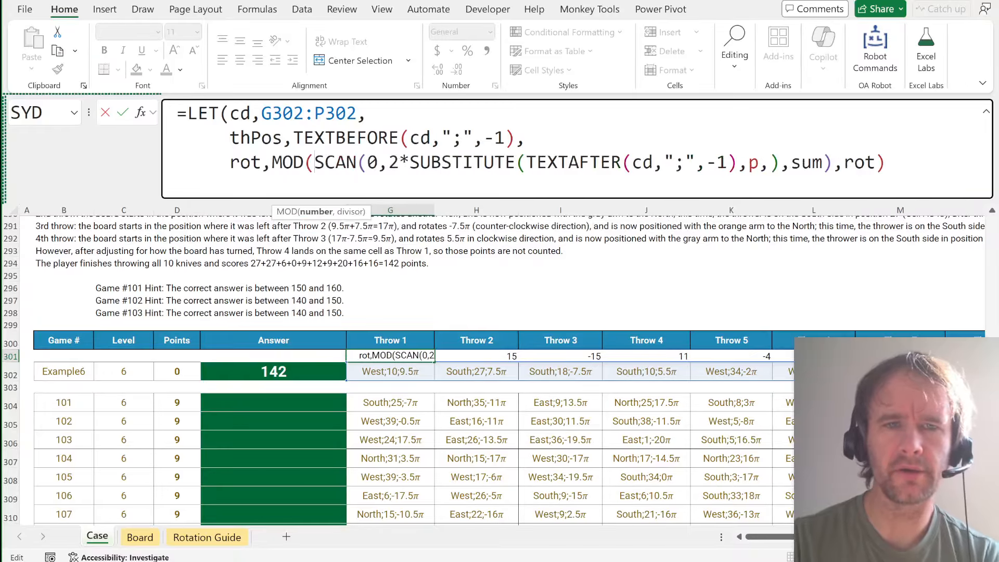
pyautogui.click(316, 211)
pyautogui.press('Right')
pyautogui.write(',4)')
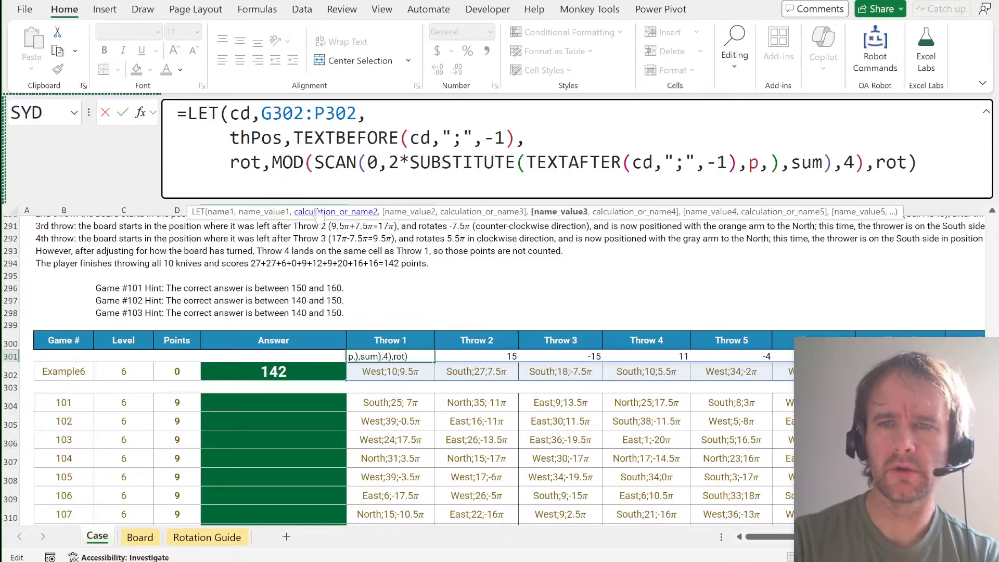
pyautogui.write('+!')
pyautogui.press('BackSpace')
pyautogui.write('1')
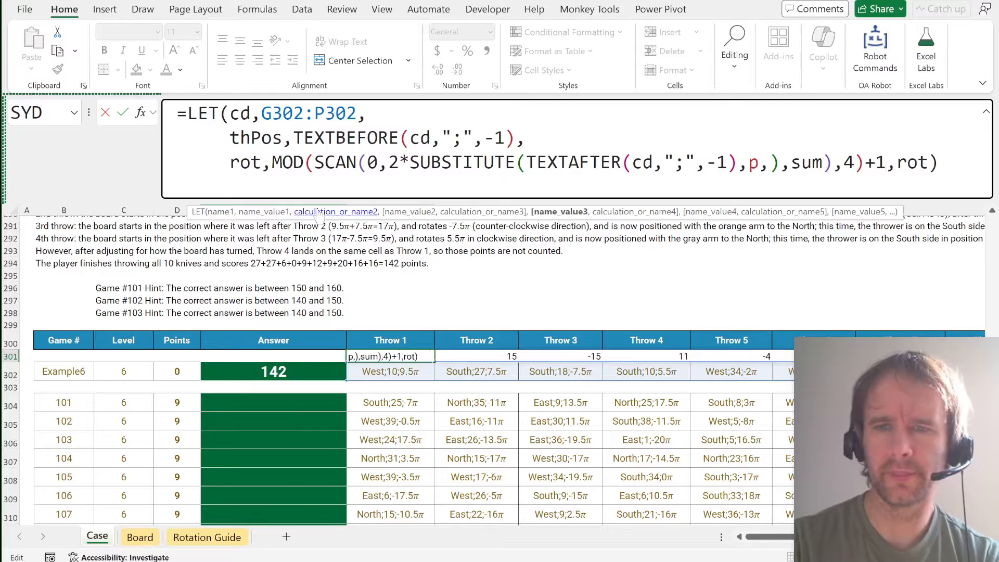
pyautogui.press('Return')
pyautogui.press('Up')
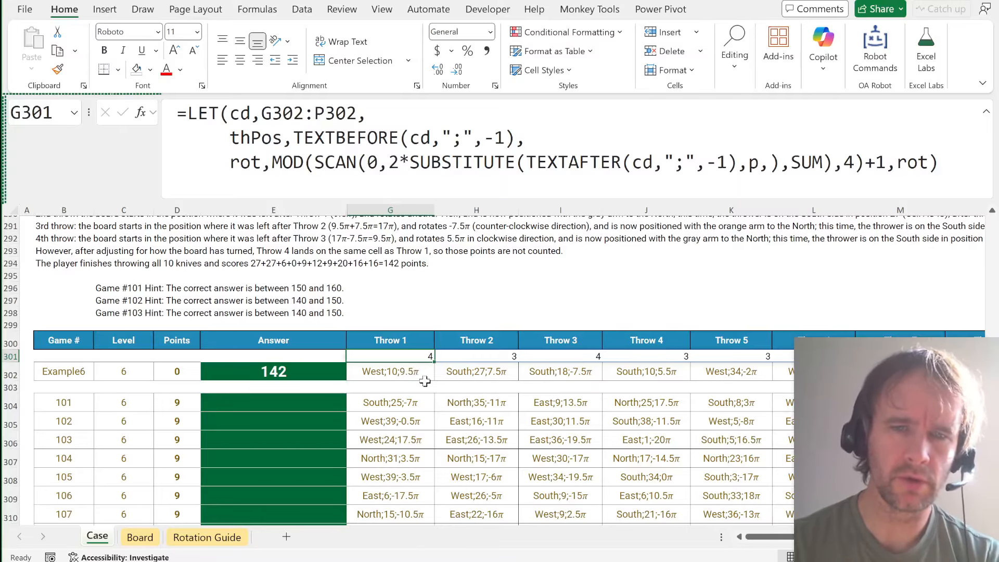
# Compare the rotation numbers for Throws 1 and 2 of the example with the arm positions in the Rotation Guide sheet.
pyautogui.click(210, 537)
pyautogui.click(383, 421)
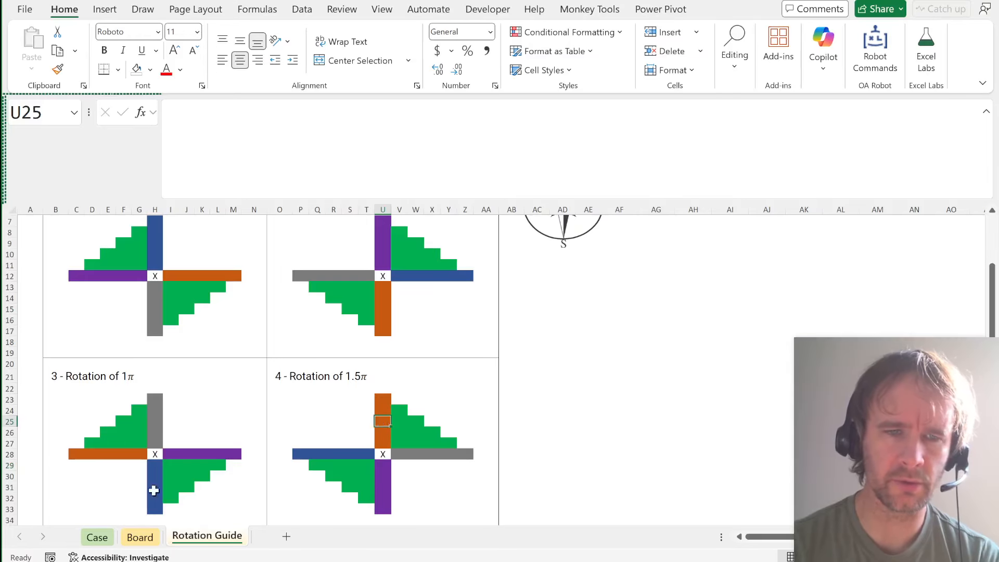
pyautogui.click(98, 537)
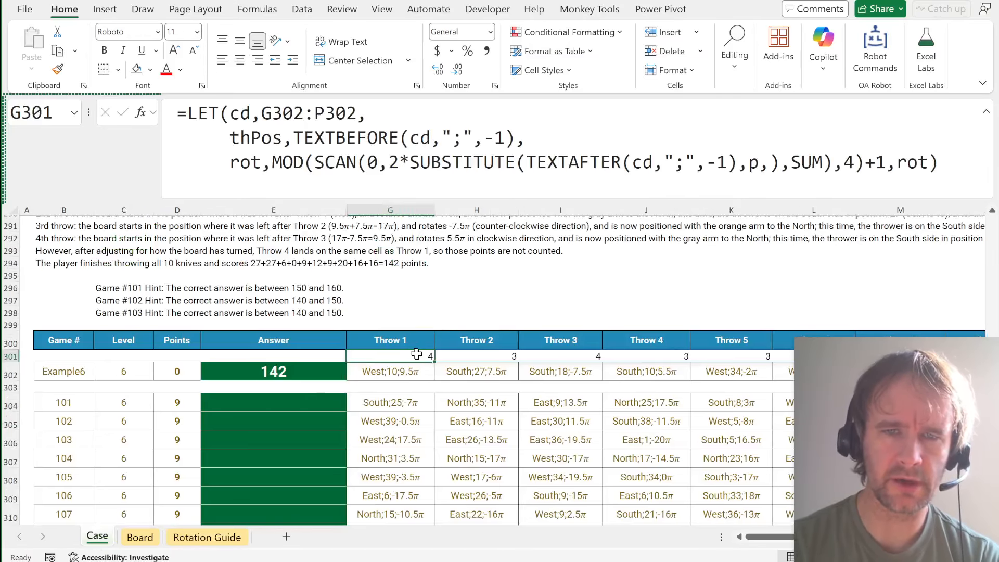
pyautogui.click(476, 373)
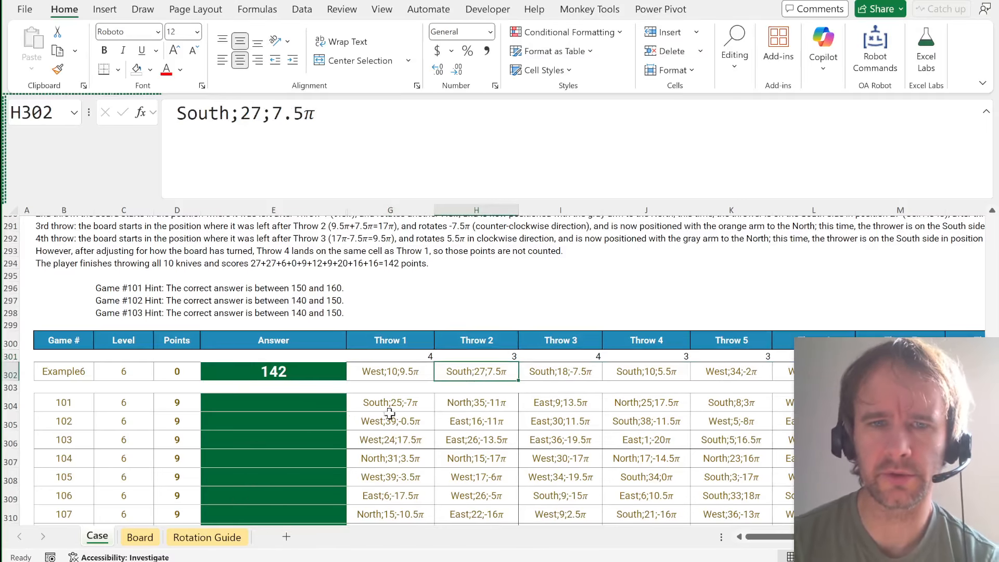
pyautogui.click(206, 541)
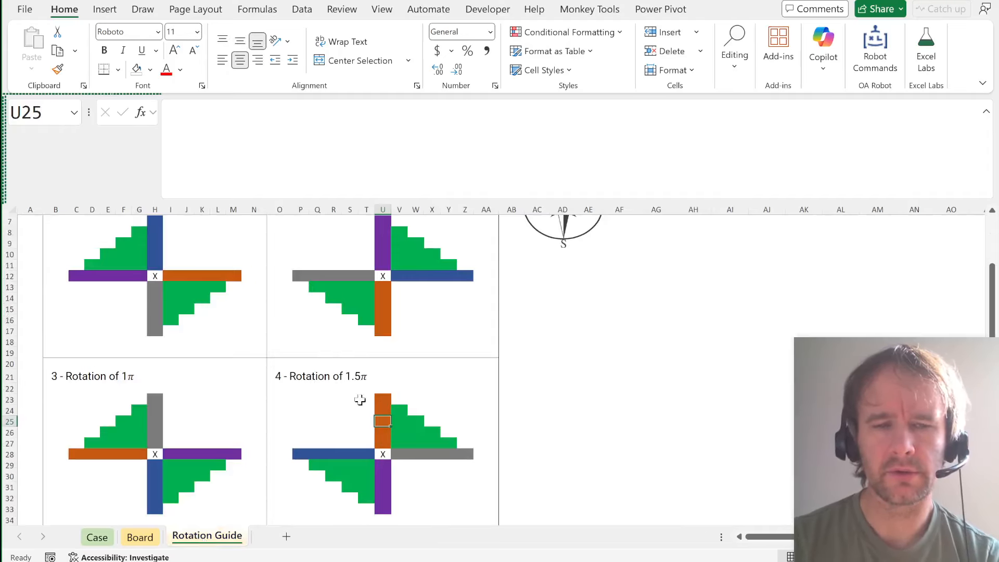
pyautogui.click(158, 412)
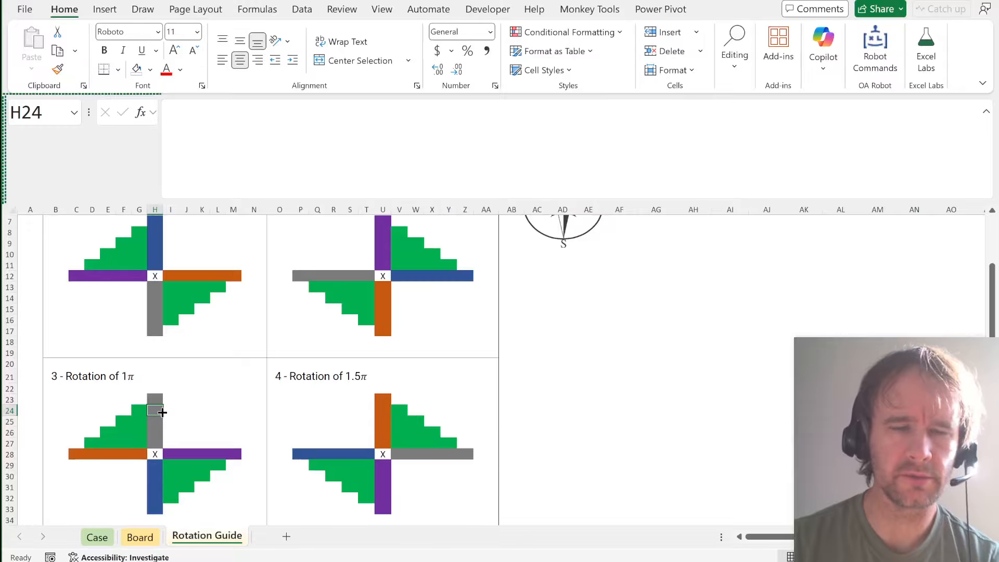
pyautogui.hotkey('ctrl', 'pageup')
pyautogui.hotkey('ctrl', 'pageup')
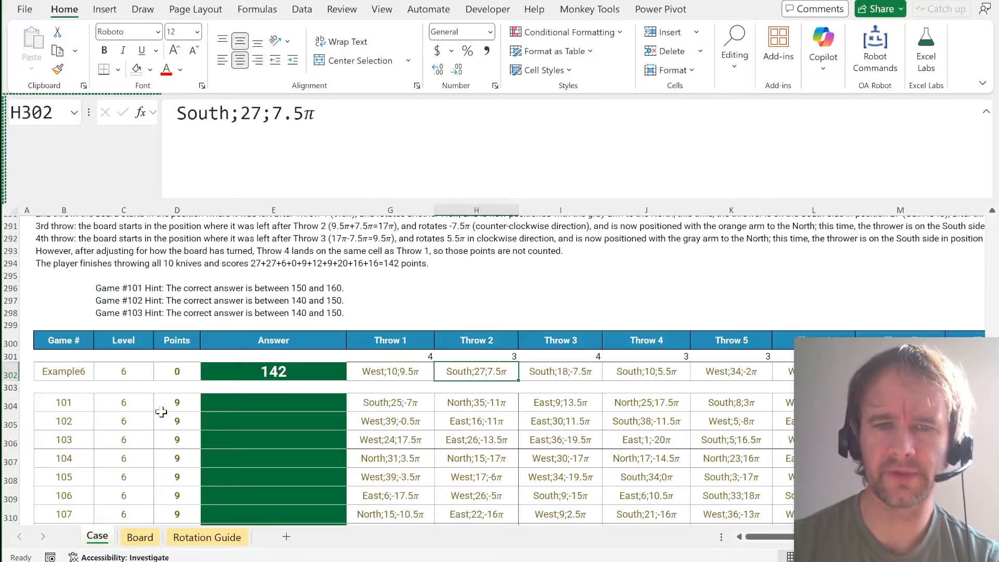
# Insert a LET variable named ads on a new line after the rot definition in the G301 formula.
pyautogui.press('Up')
pyautogui.press('Left')
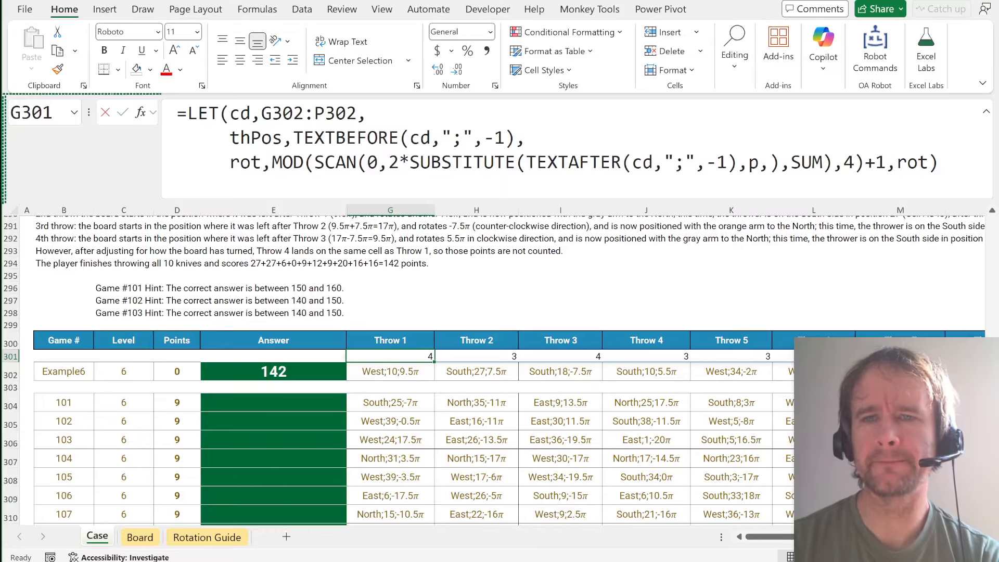
pyautogui.press('F2')
pyautogui.press('Left')
pyautogui.press('Left')
pyautogui.press('Left')
pyautogui.press('Left')
pyautogui.hotkey('alt', 'Return')
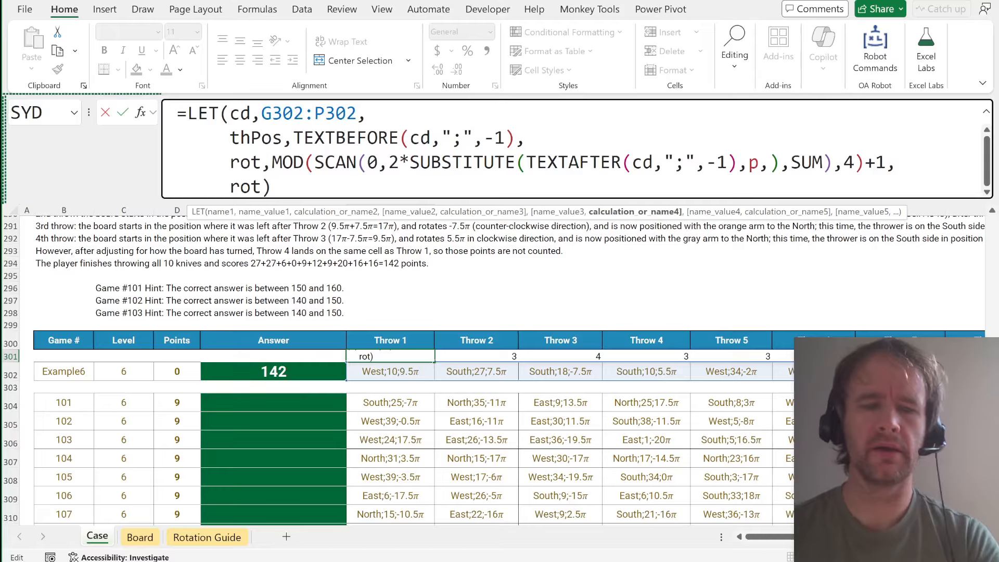
pyautogui.write('ads,')
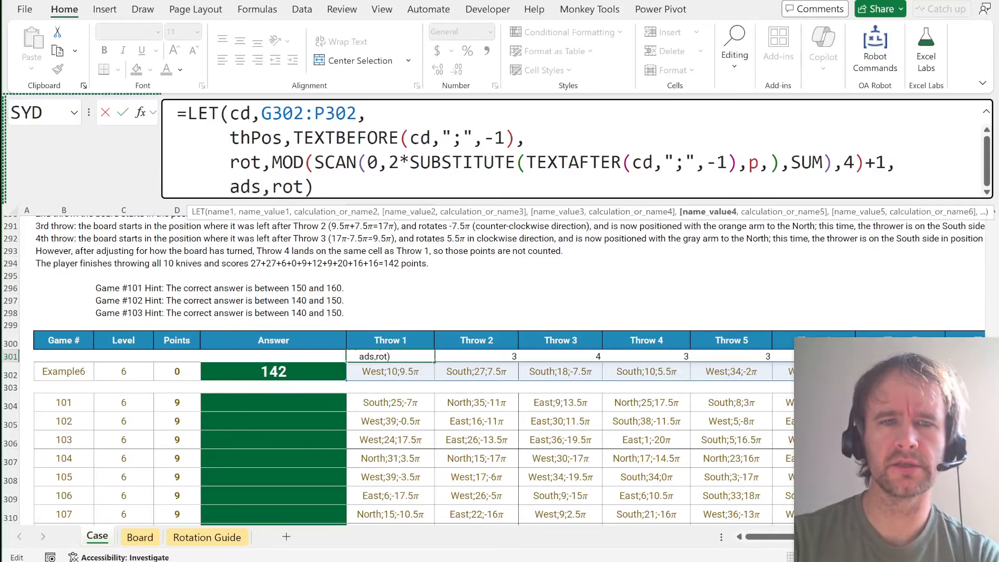
# Start the ads definition in the G301 formula as a MAP over thPos and rot with a LAMBDA taking t and r.
pyautogui.hotkey('ctrl', 'shift', 'Right')
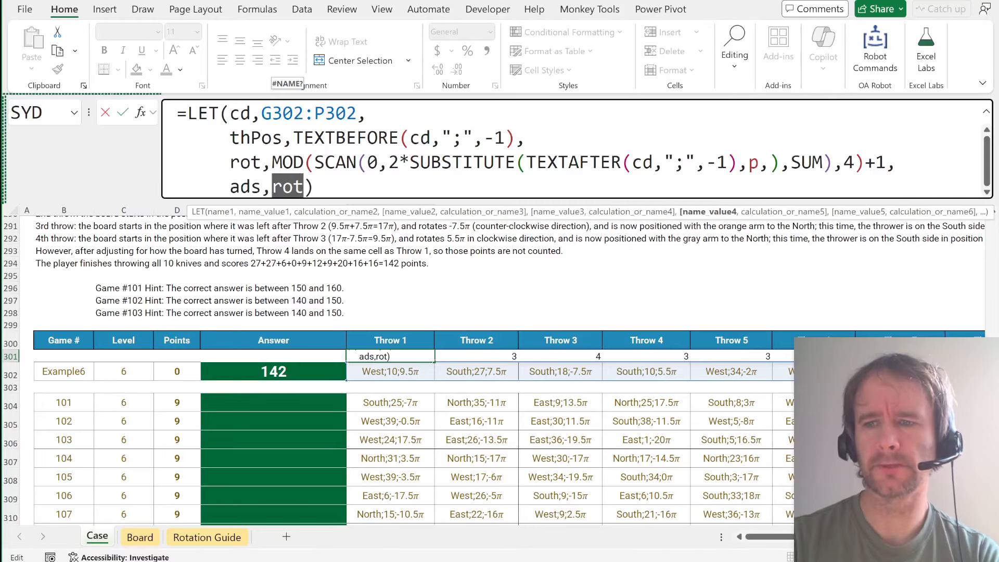
pyautogui.write('map')
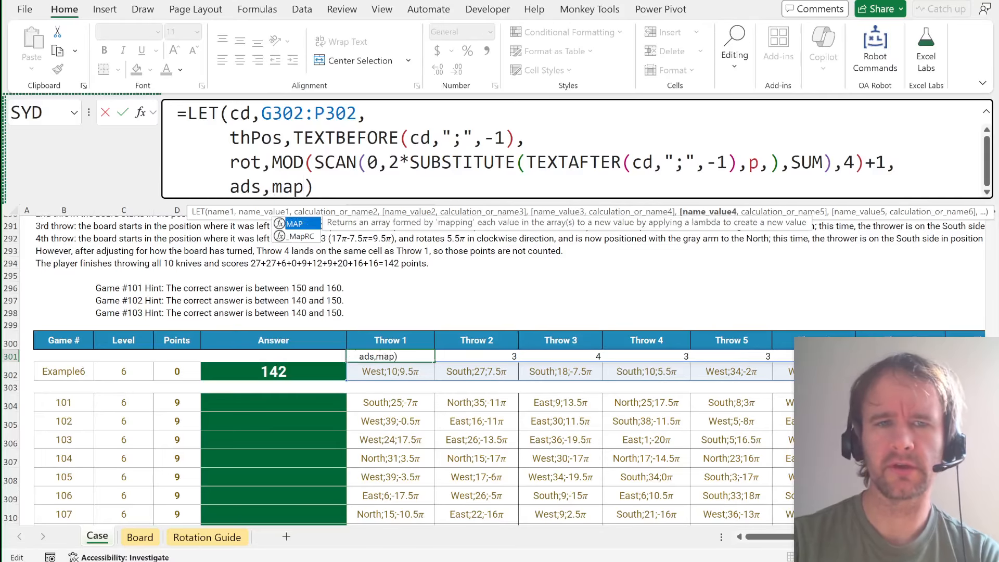
pyautogui.press('Tab')
pyautogui.write('th')
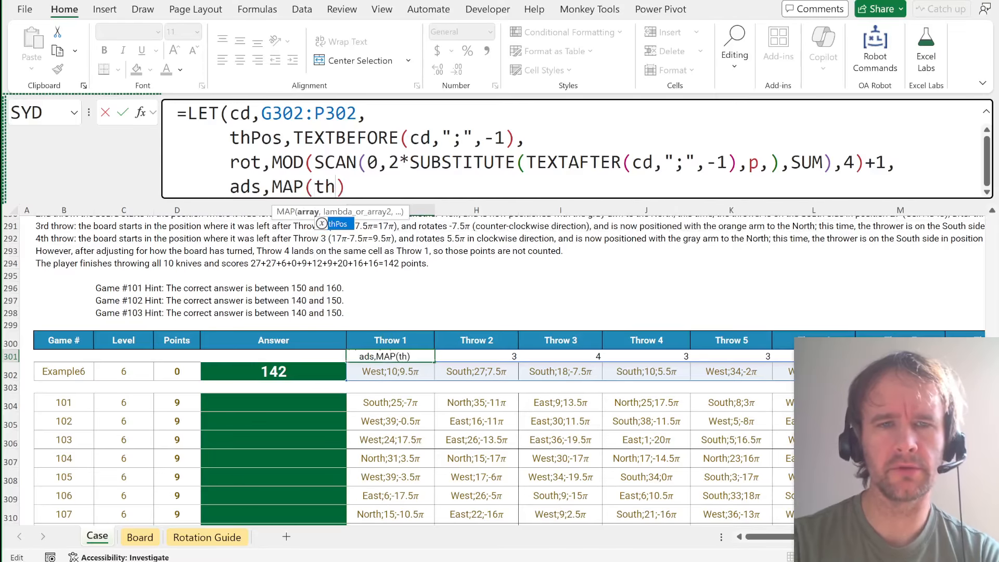
pyautogui.press('Tab')
pyautogui.write(',')
pyautogui.write('rot,')
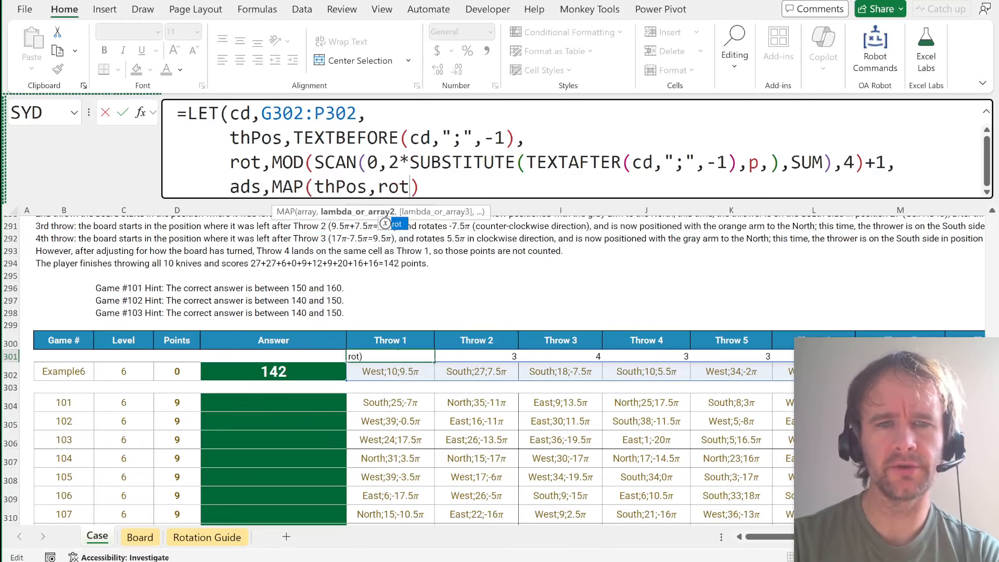
pyautogui.write('lam')
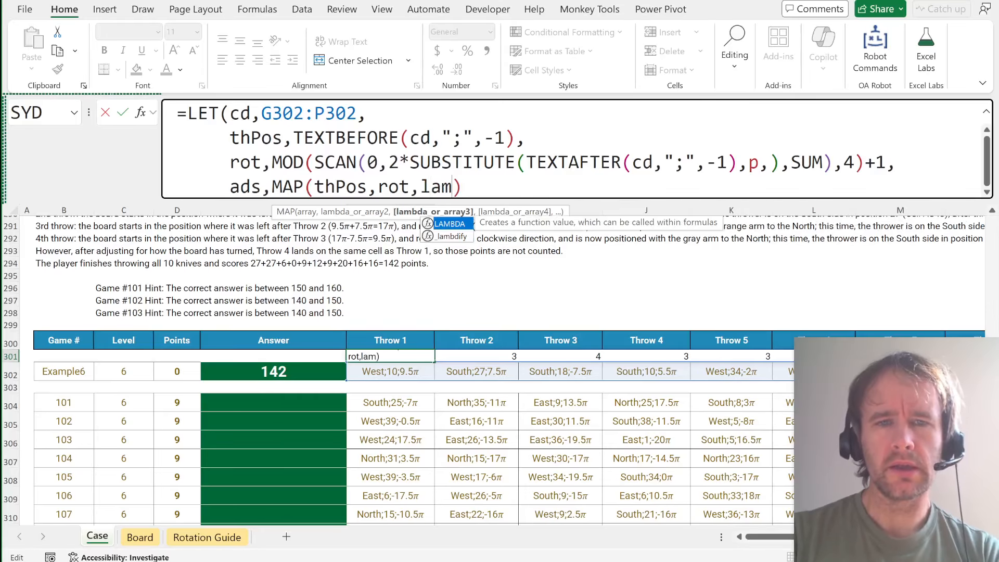
pyautogui.press('Tab')
pyautogui.write('t,r,')
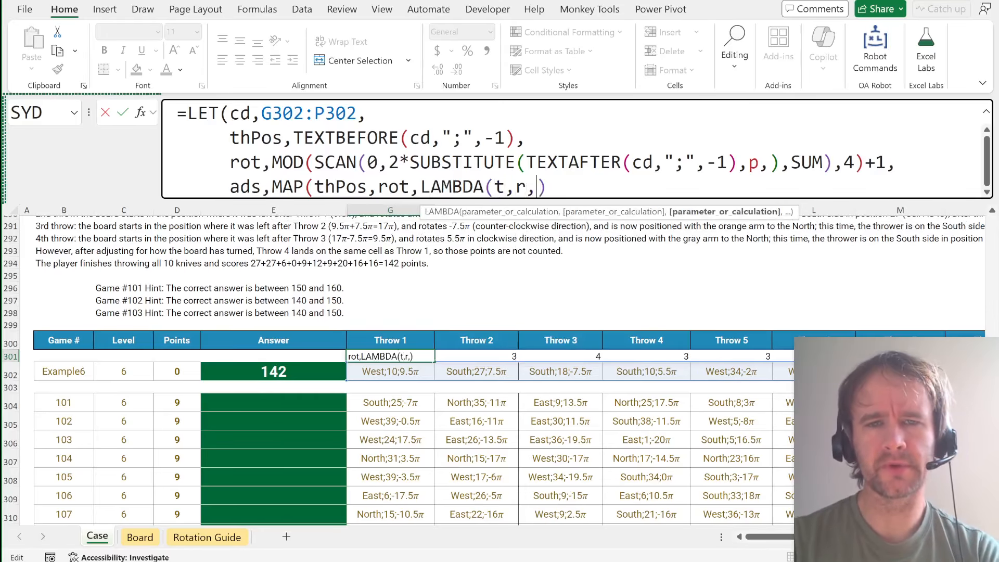
# Make the LAMBDA look up t in column r of trgs with XLOOKUP and INDEX, returning ad, then output ads and enter the formula.
pyautogui.write('xl')
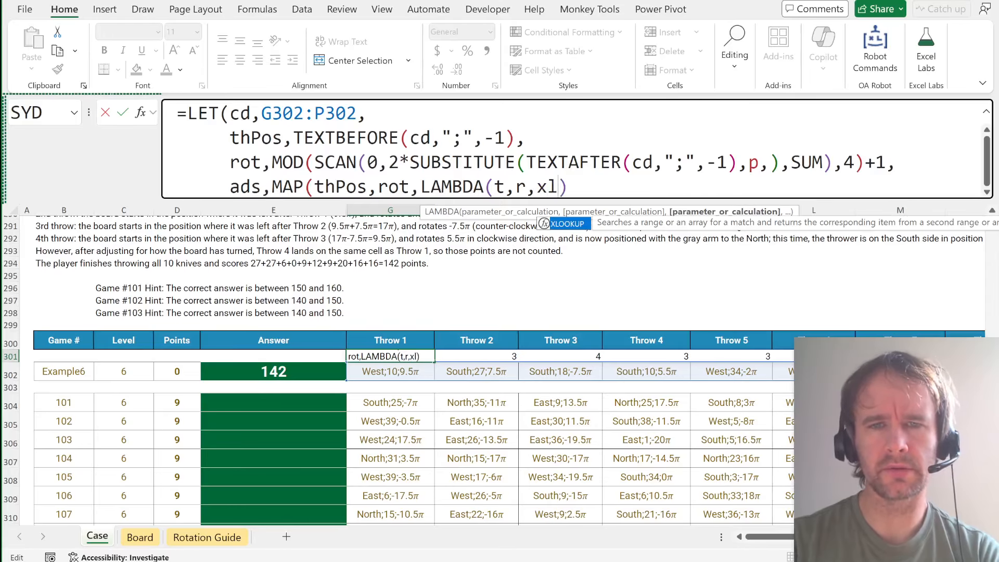
pyautogui.press('Tab')
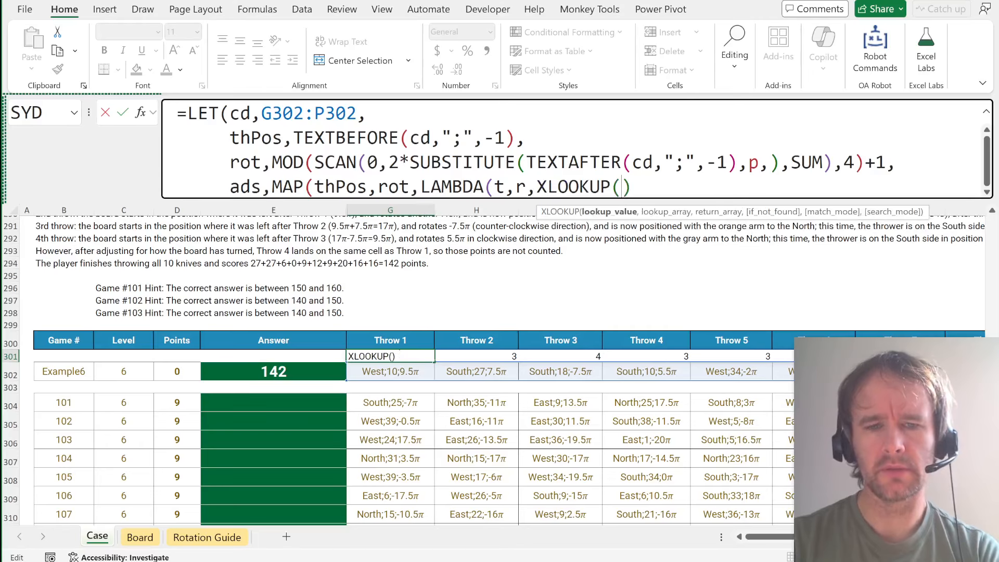
pyautogui.write('t,')
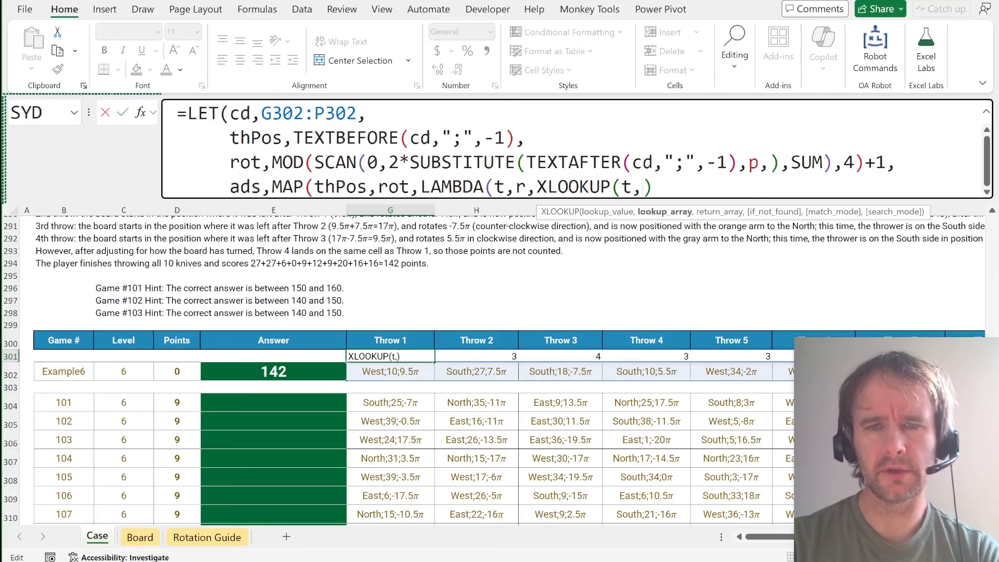
pyautogui.write('in')
pyautogui.press('Tab')
pyautogui.write('trgs,')
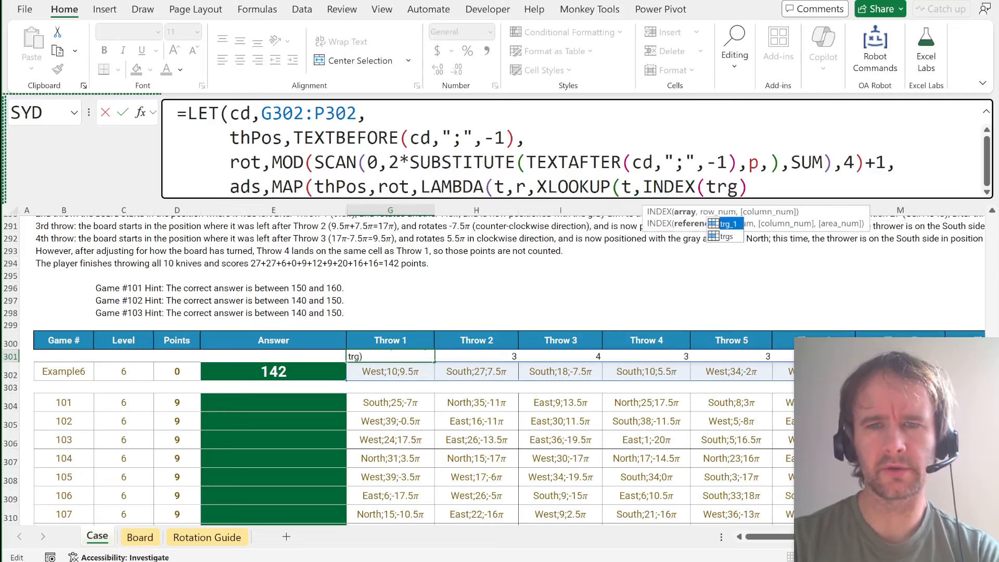
pyautogui.write('0,r)')
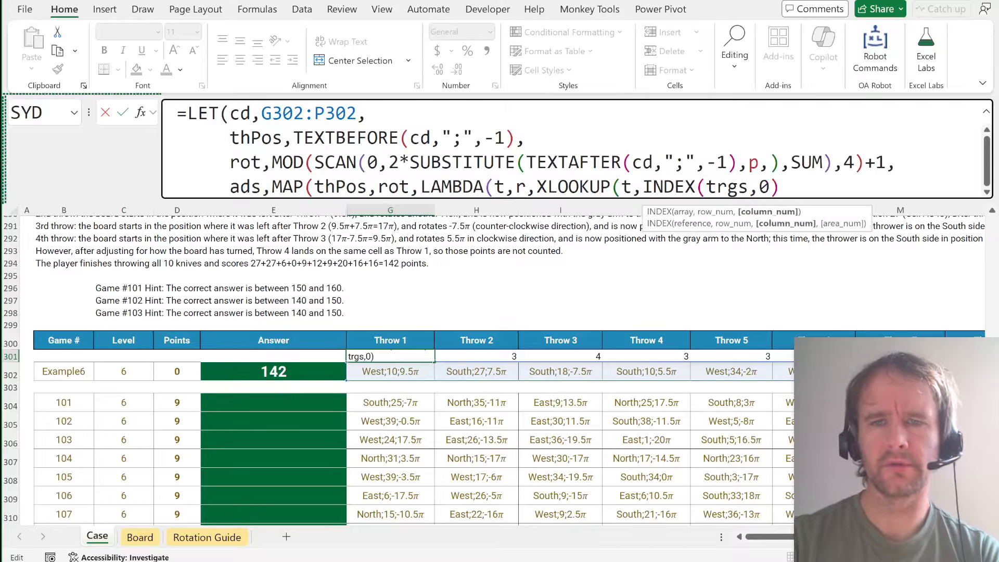
pyautogui.write(',')
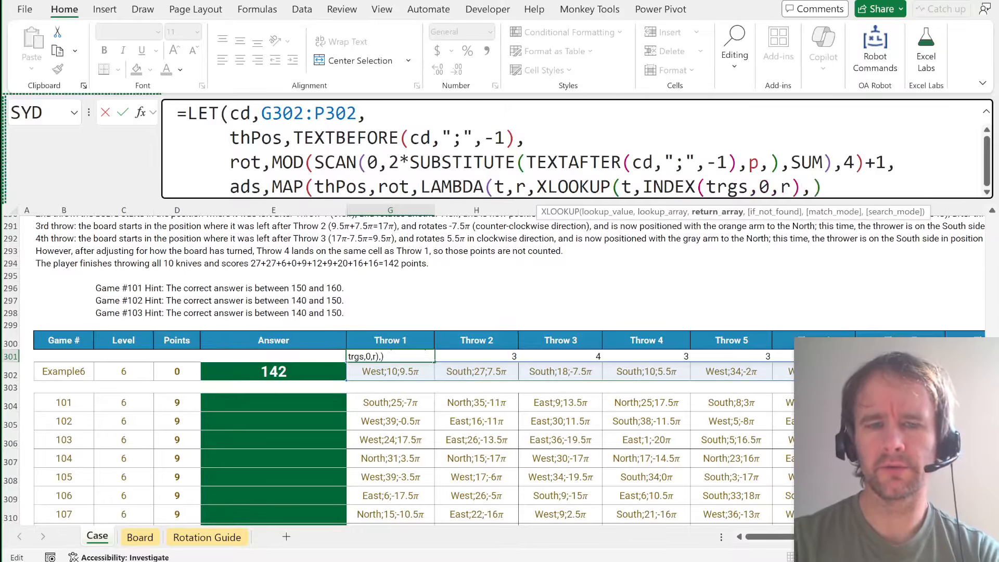
pyautogui.write('ad)')
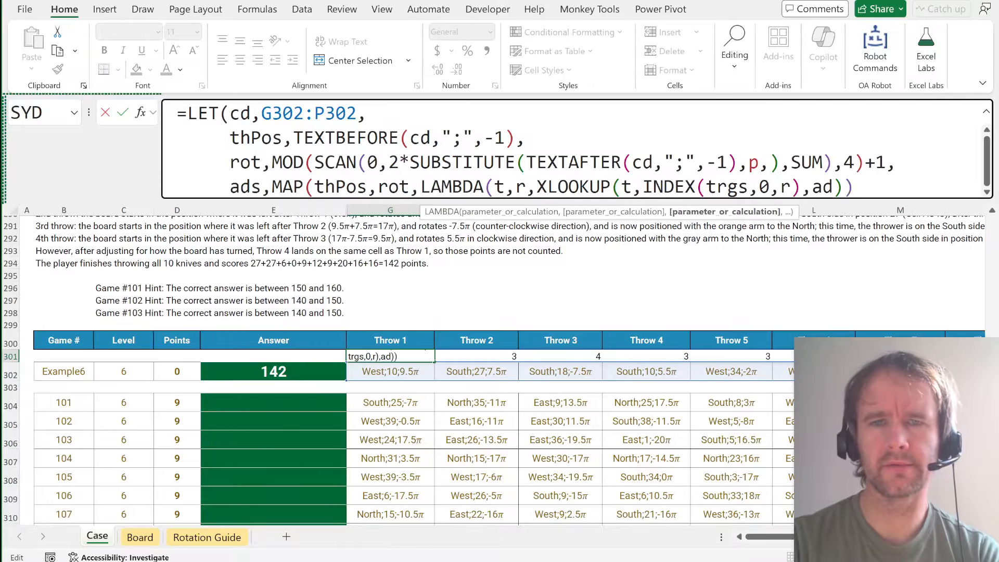
pyautogui.write('))')
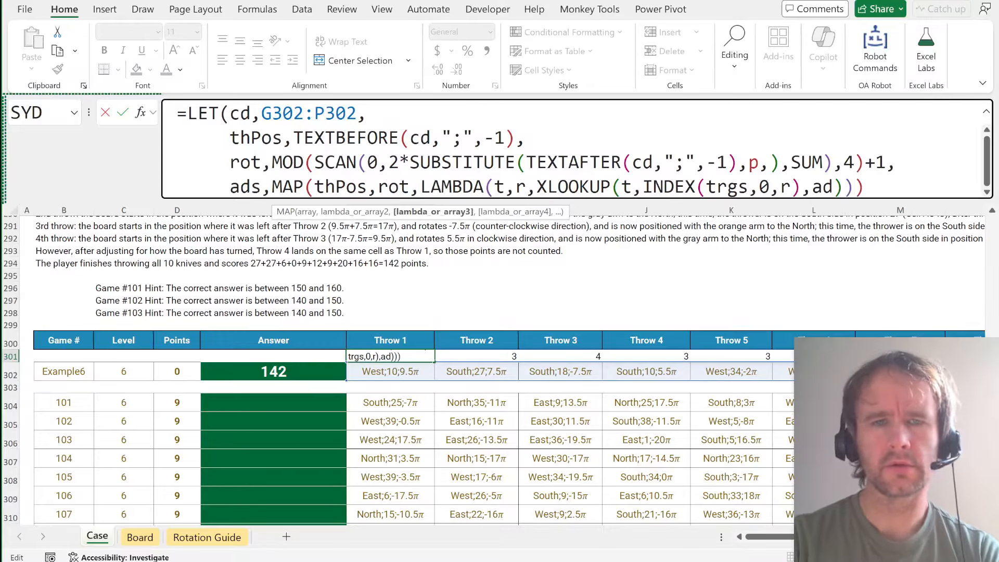
pyautogui.write('),ads')
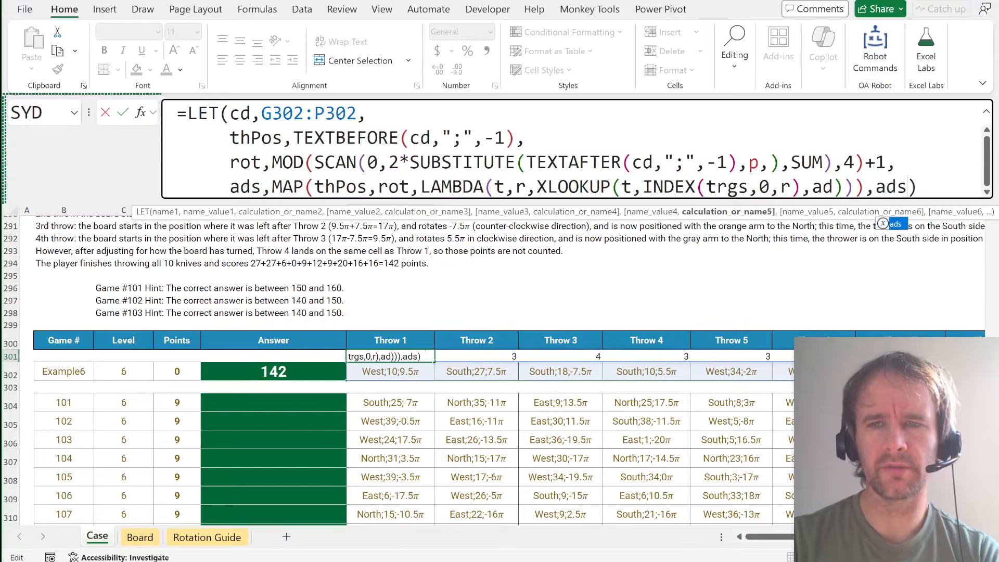
pyautogui.press('Return')
pyautogui.press('Up')
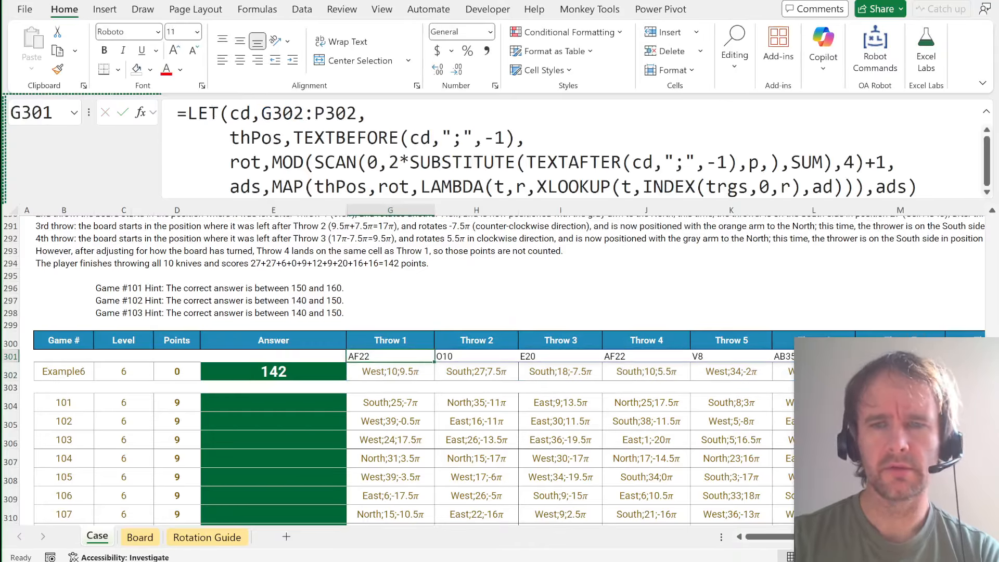
# Replace the final ads output with a new LET variable frst on its own line, matching ads against itself with XMATCH.
pyautogui.click(876, 187)
pyautogui.hotkey('alt', 'Return')
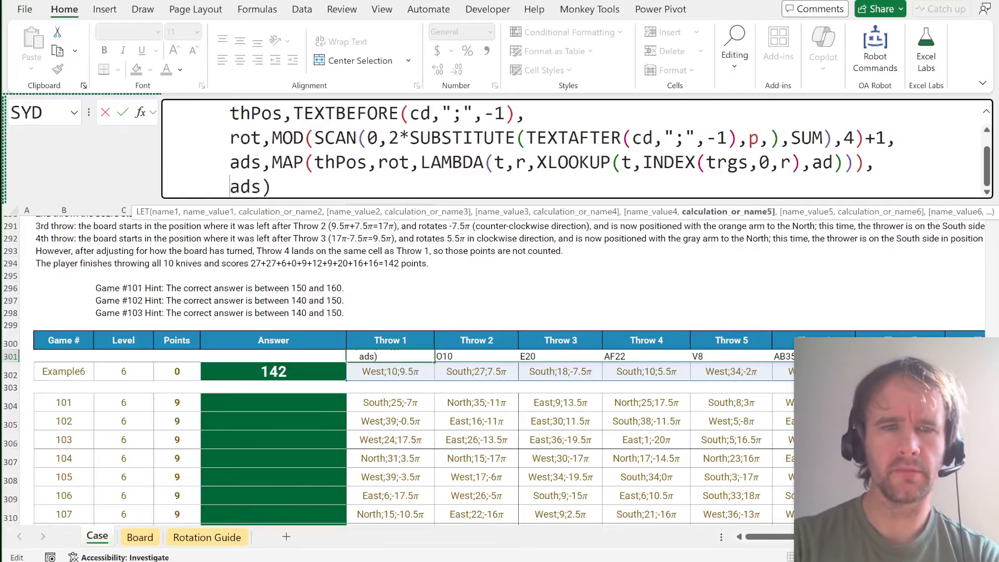
pyautogui.press('Delete')
pyautogui.press('Delete')
pyautogui.press('Delete')
pyautogui.write('frst,')
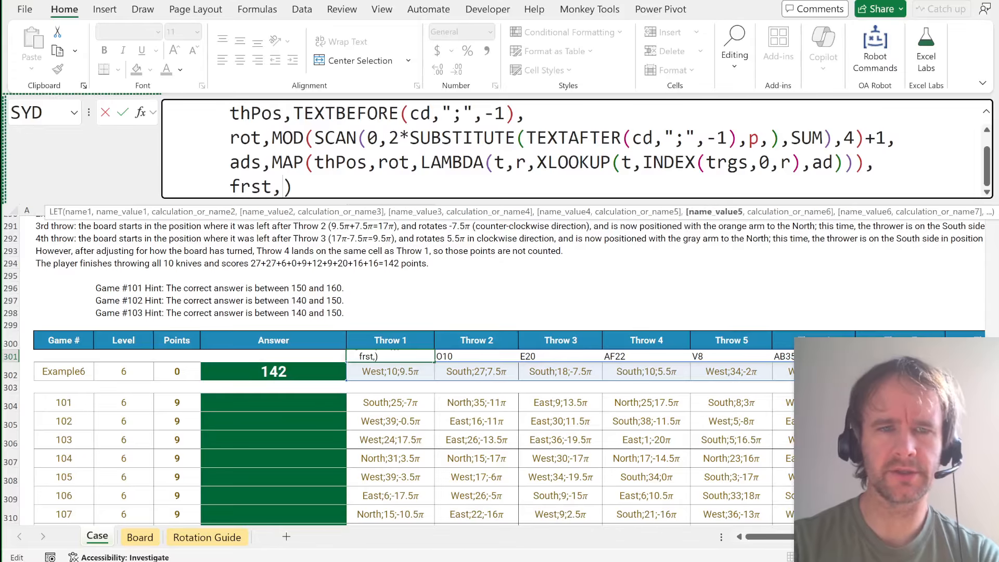
pyautogui.write('xm')
pyautogui.press('Tab')
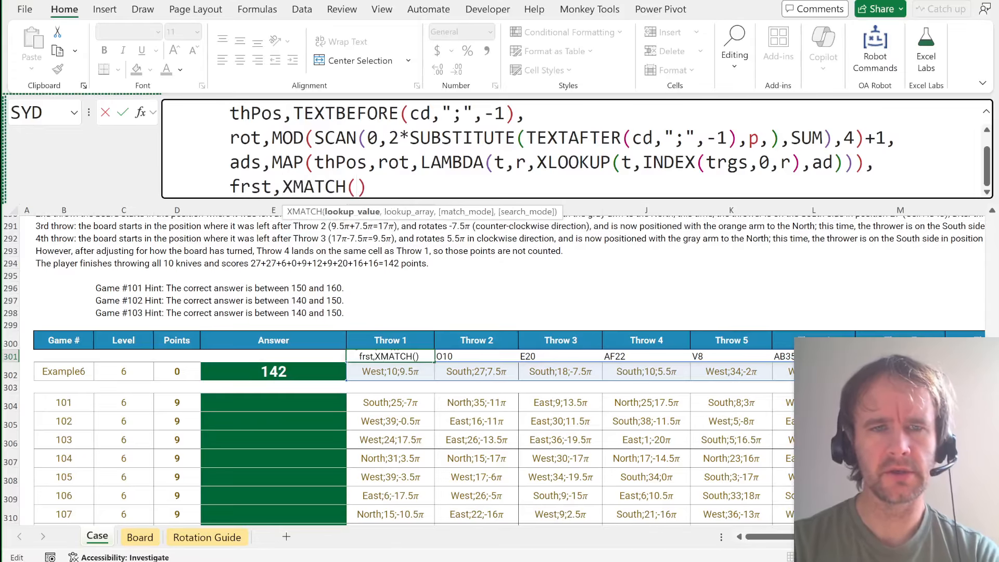
pyautogui.write('ads,ads)=')
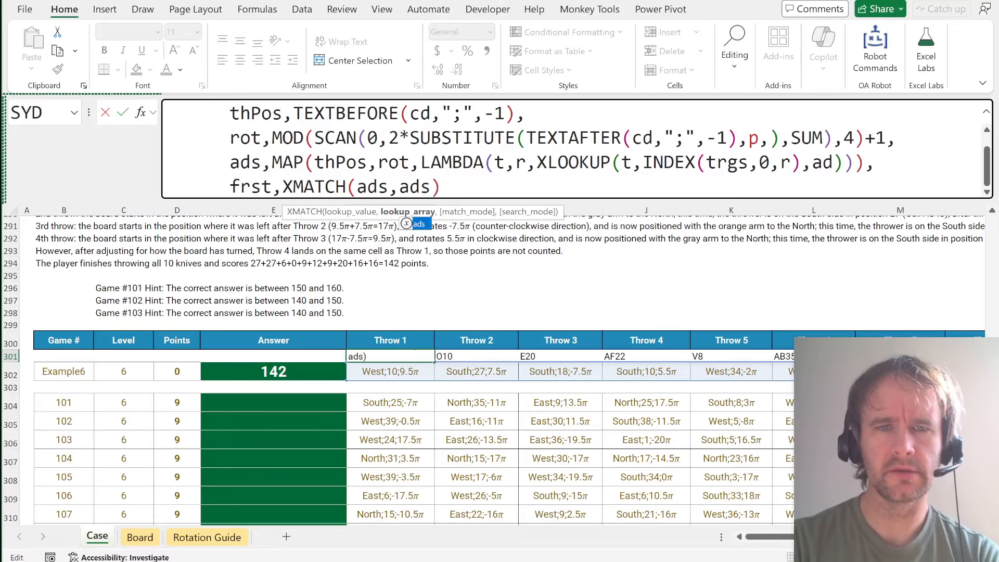
# Complete frst by comparing the XMATCH result with SEQUENCE(,COLUMNS(ads)), and begin a new formula line.
pyautogui.write('seq')
pyautogui.press('Tab')
pyautogui.write(',col')
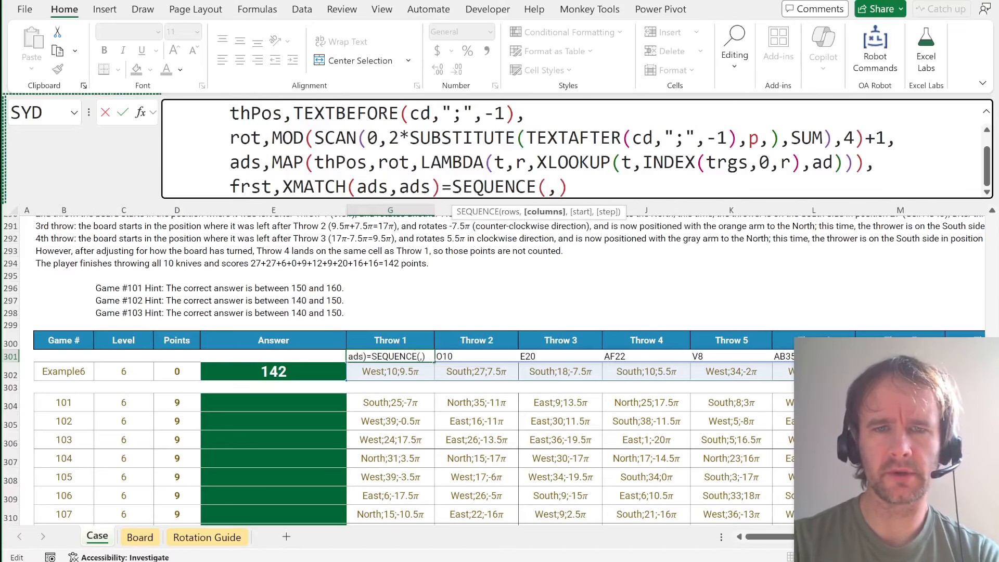
pyautogui.press('Down')
pyautogui.press('Tab')
pyautogui.write('ads)')
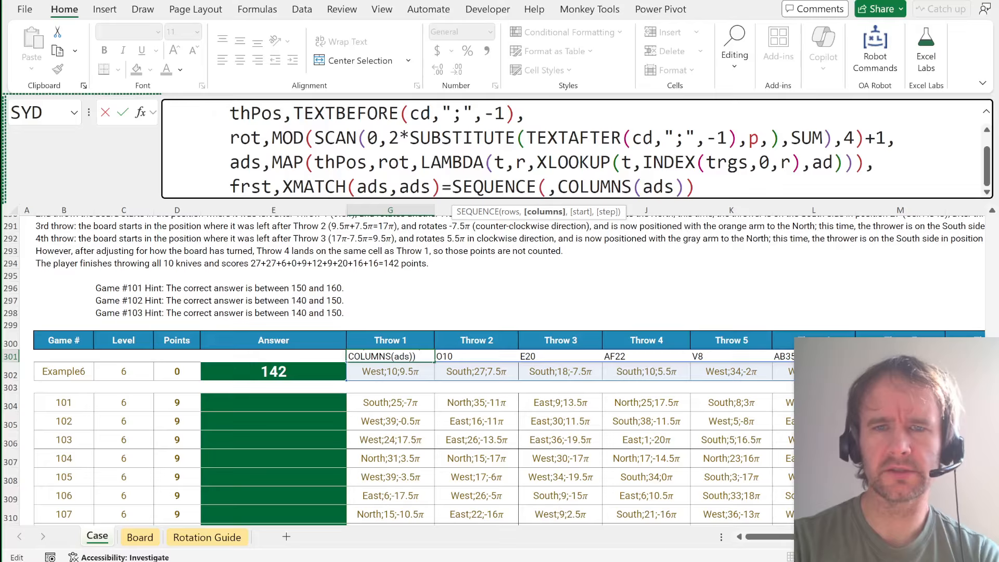
pyautogui.write(')')
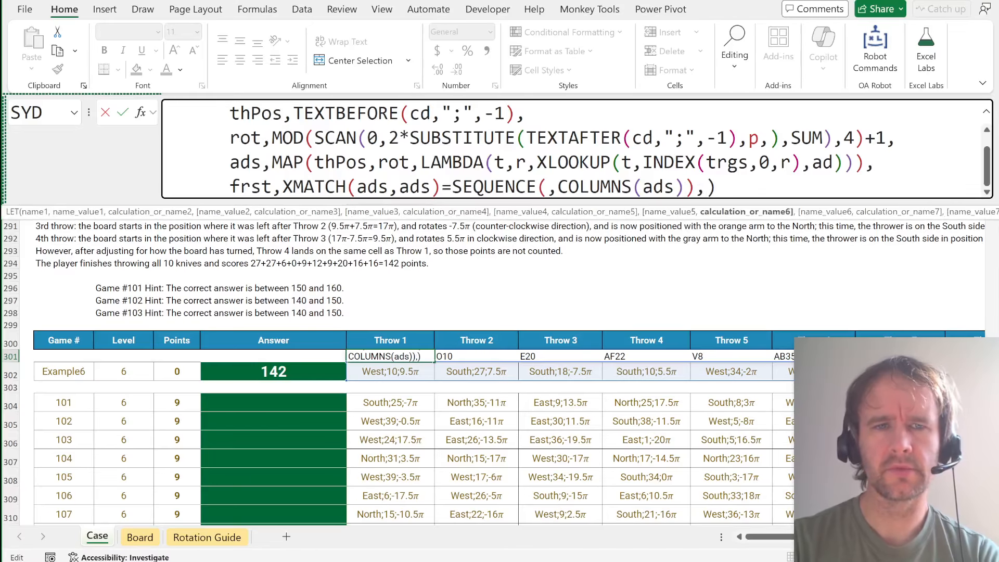
pyautogui.write(',')
pyautogui.hotkey('alt', 'Return')
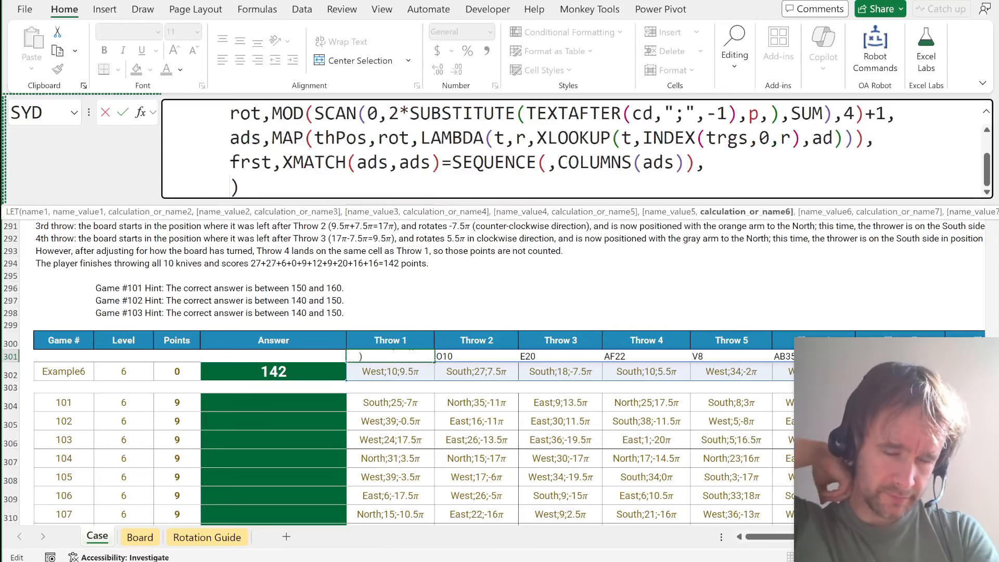
# Add a LET variable scr defined as _toRef(ads,bd)*frst.
pyautogui.write('scr')
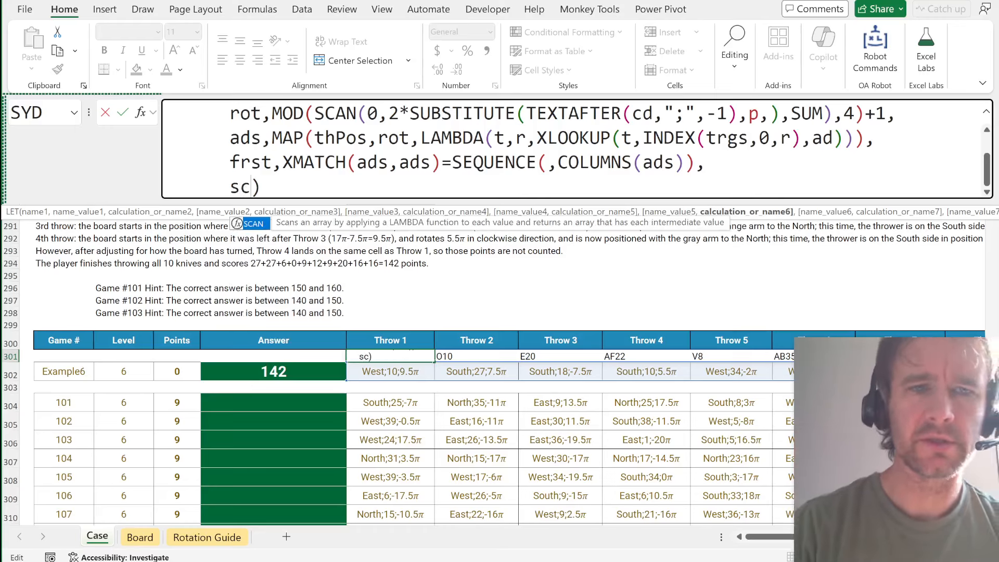
pyautogui.write(',')
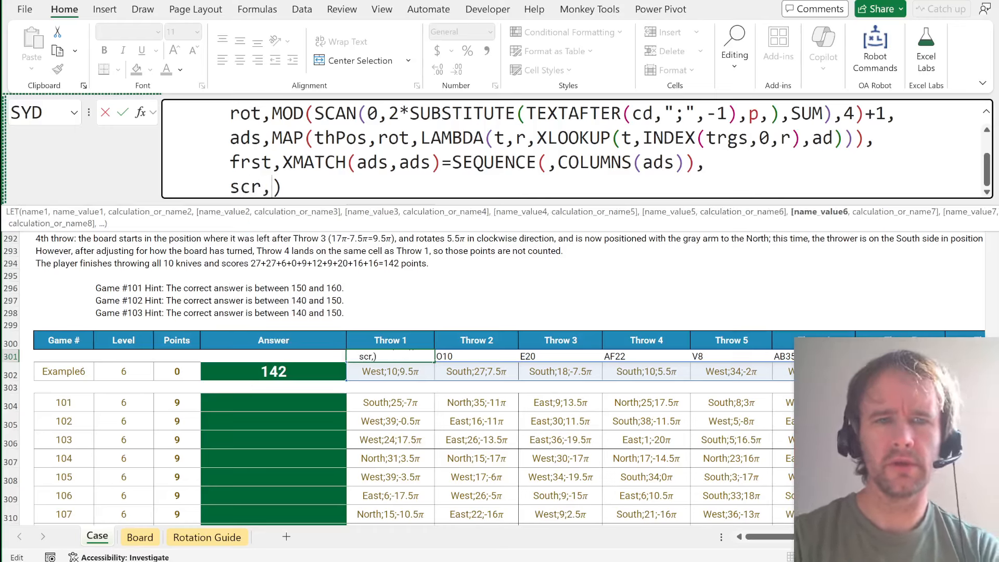
pyautogui.write('_toref')
pyautogui.press('Tab')
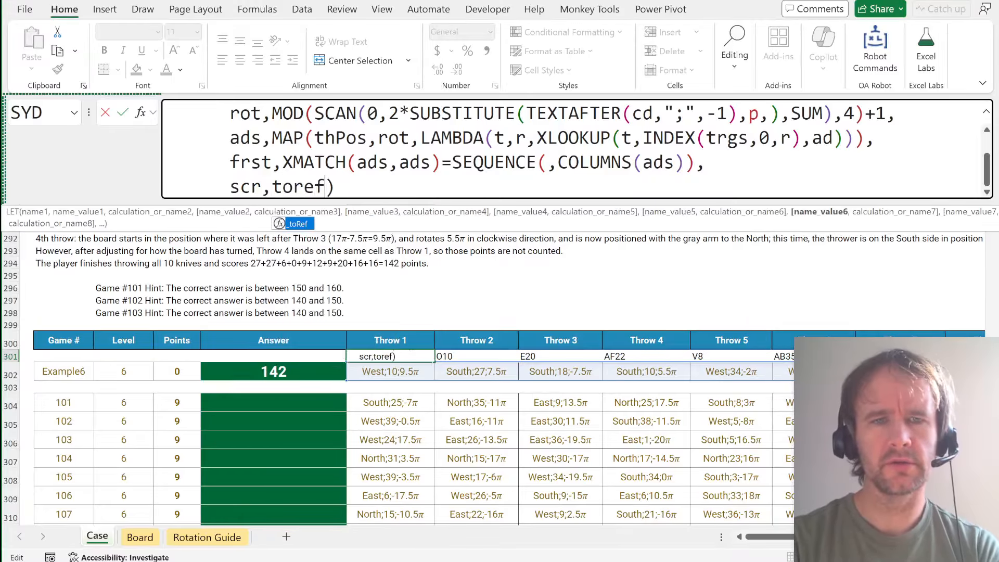
pyautogui.write('ads,bd)*')
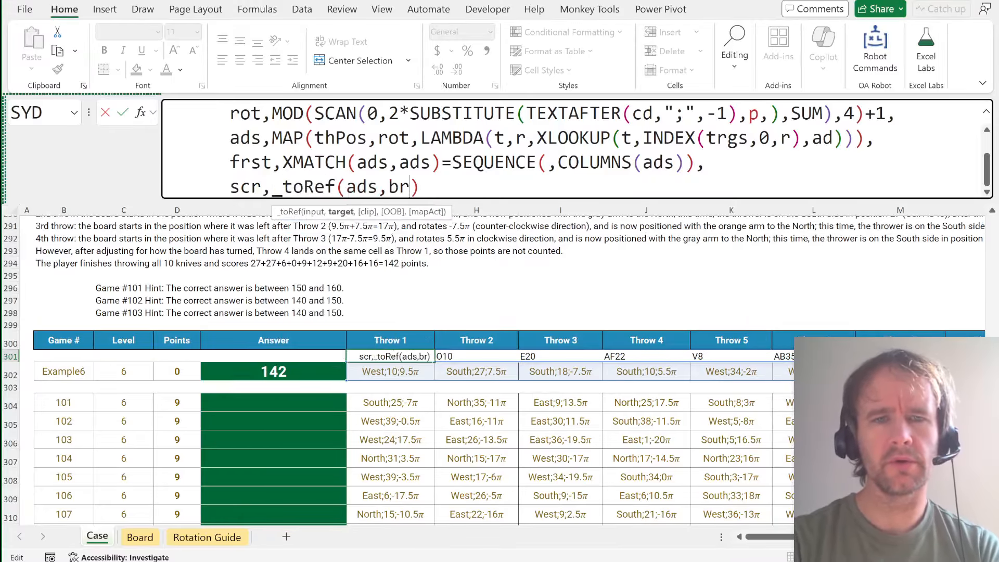
pyautogui.write('frst')
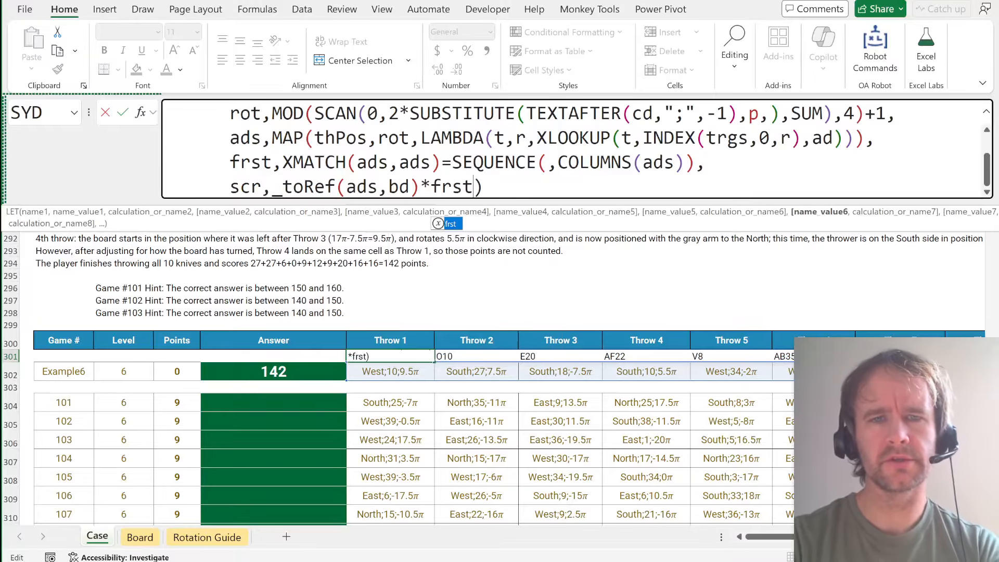
# Return scr on a new line as the final LET result and enter the G301 formula.
pyautogui.write(',')
pyautogui.hotkey('alt', 'Return')
pyautogui.write('sc')
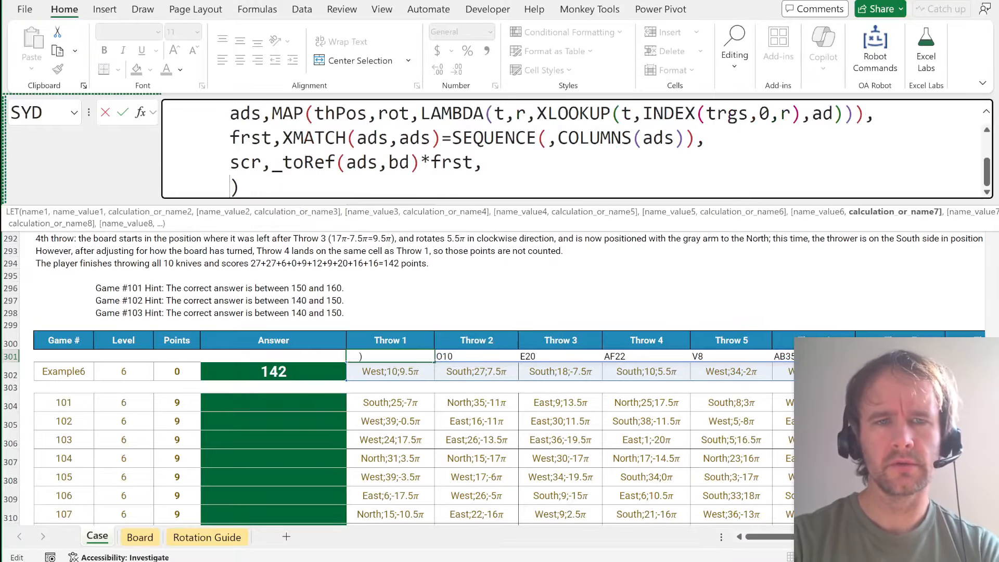
pyautogui.write('r')
pyautogui.press('Return')
pyautogui.press('Up')
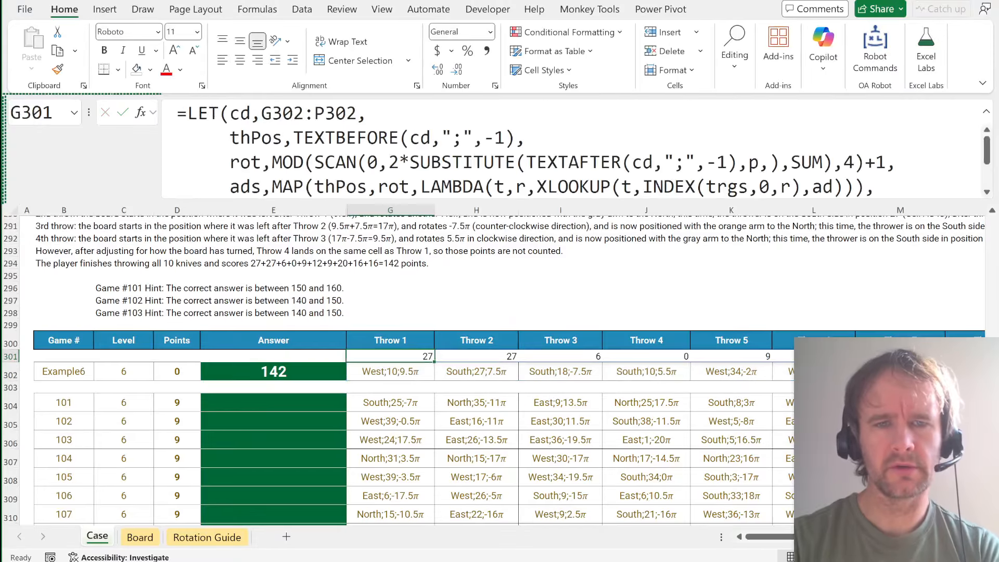
# Compare the throw scores in row 301 with the Example6 breakdown, and select the whole score row to check its sum.
pyautogui.scroll(2, 537, 302)
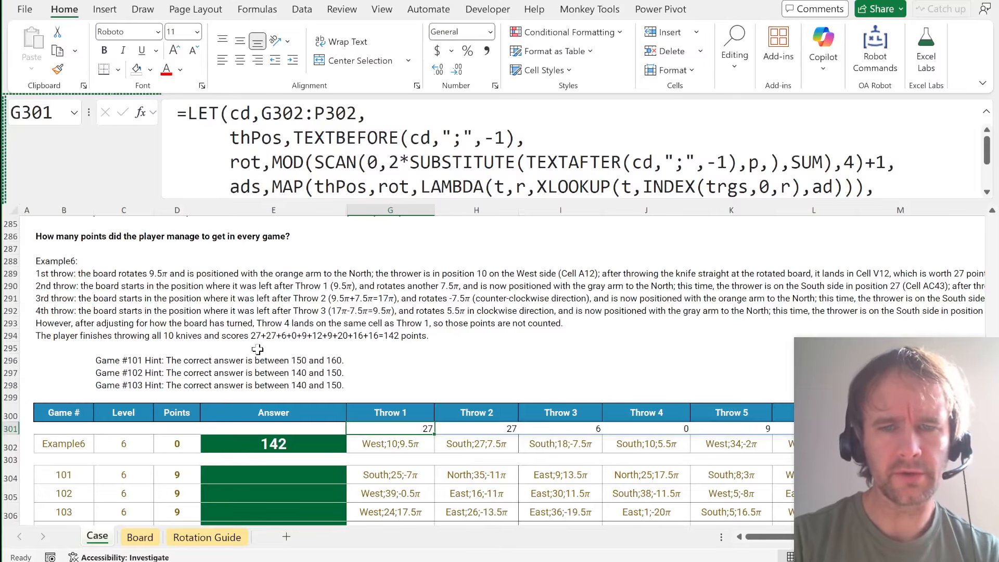
pyautogui.press('Right')
pyautogui.press('Right')
pyautogui.press('Right')
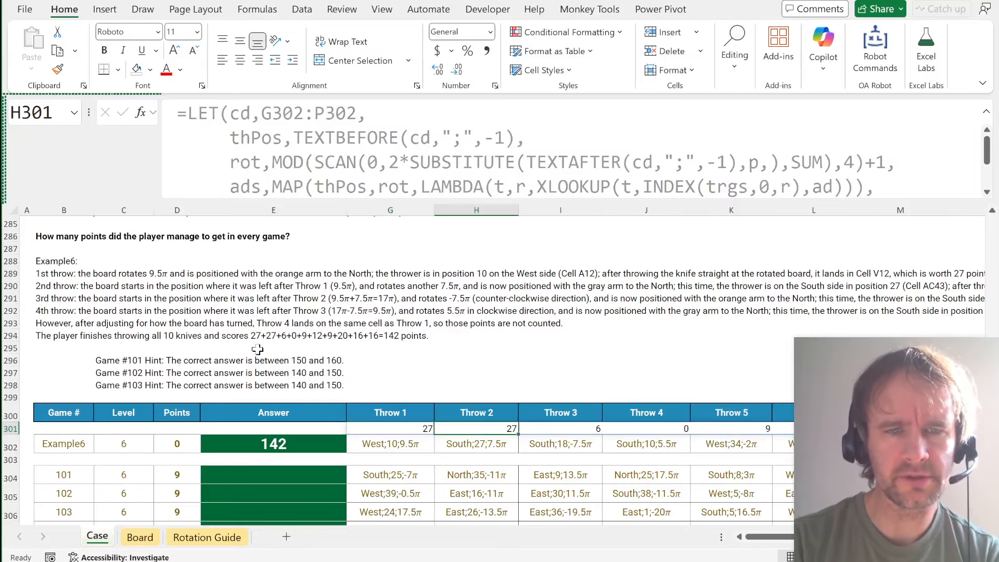
pyautogui.press('Right')
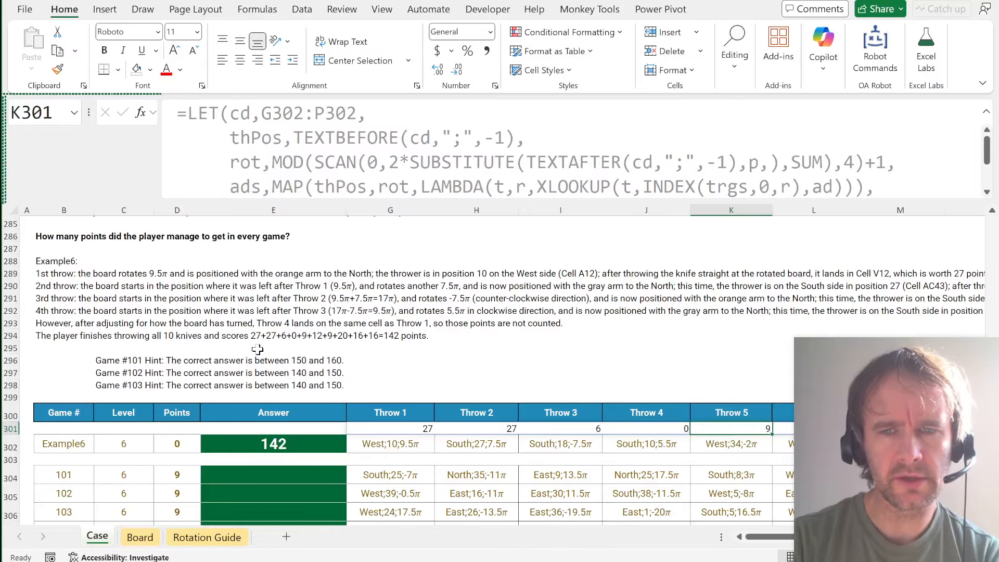
pyautogui.press('Right')
pyautogui.press('Right')
pyautogui.hotkey('ctrl', 'Left')
pyautogui.hotkey('ctrl', 'shift', 'Right')
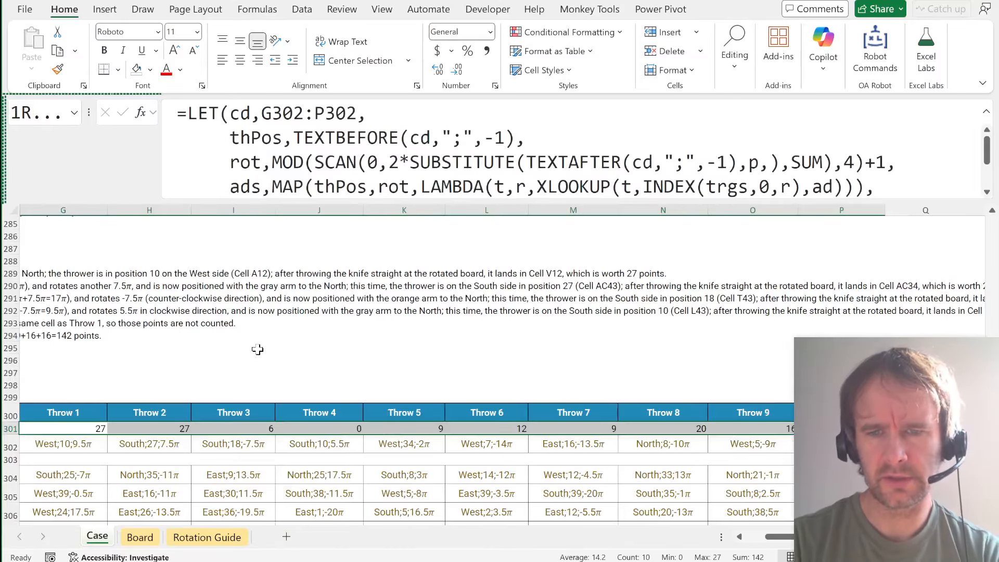
# Change the final result of the G301 LET formula to SUM(scr) and enter it.
pyautogui.press('Left')
pyautogui.press('Right')
pyautogui.press('F2')
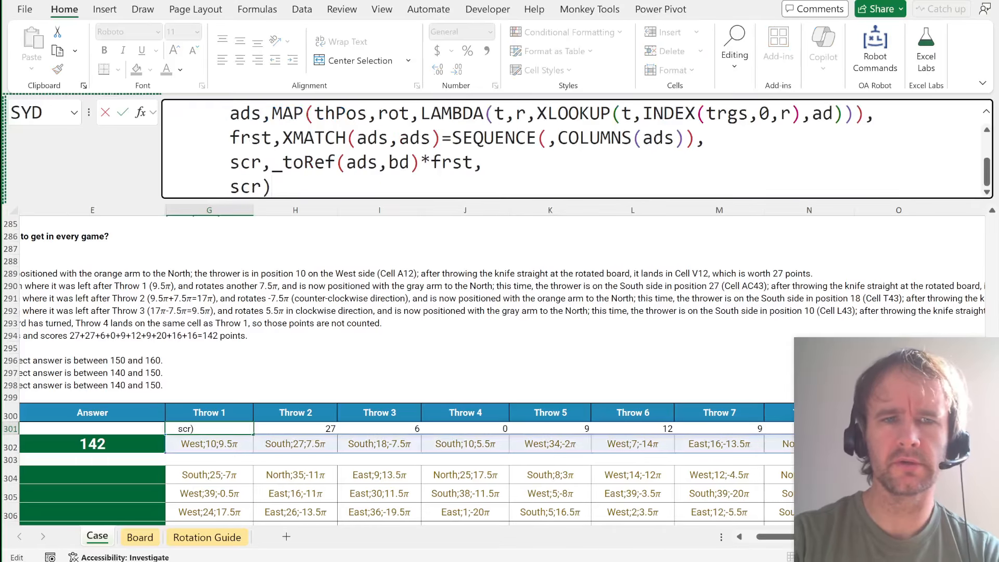
pyautogui.press('Home')
pyautogui.write('sum(')
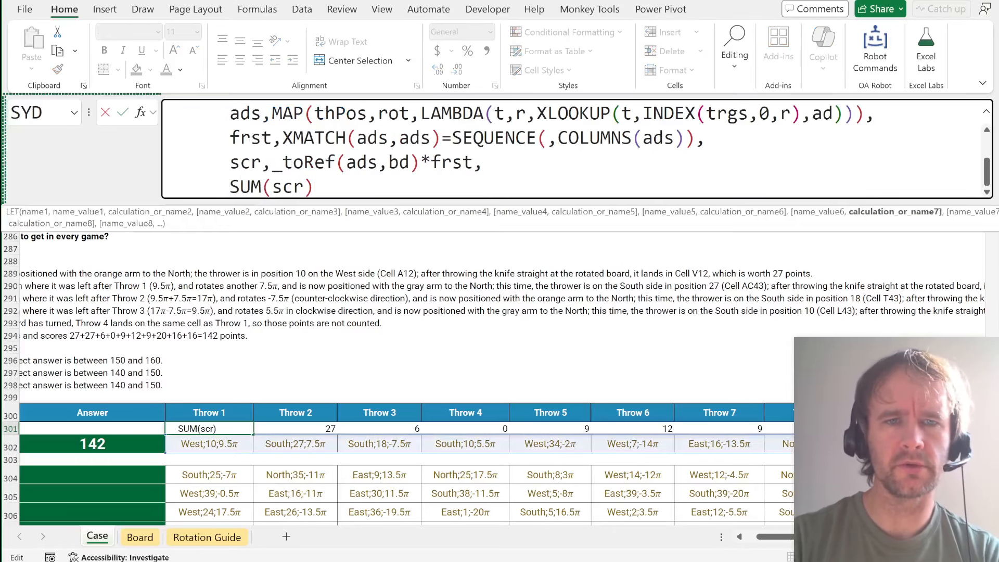
pyautogui.press('End')
pyautogui.write(')')
pyautogui.press('Return')
# Cut the complete LET formula text out of G301, leaving that cell empty.
pyautogui.press('Up')
pyautogui.press('F2')
pyautogui.hotkey('shift', 'Up')
pyautogui.hotkey('shift', 'Up')
pyautogui.hotkey('shift', 'Up')
pyautogui.hotkey('shift', 'Up')
pyautogui.hotkey('shift', 'Up')
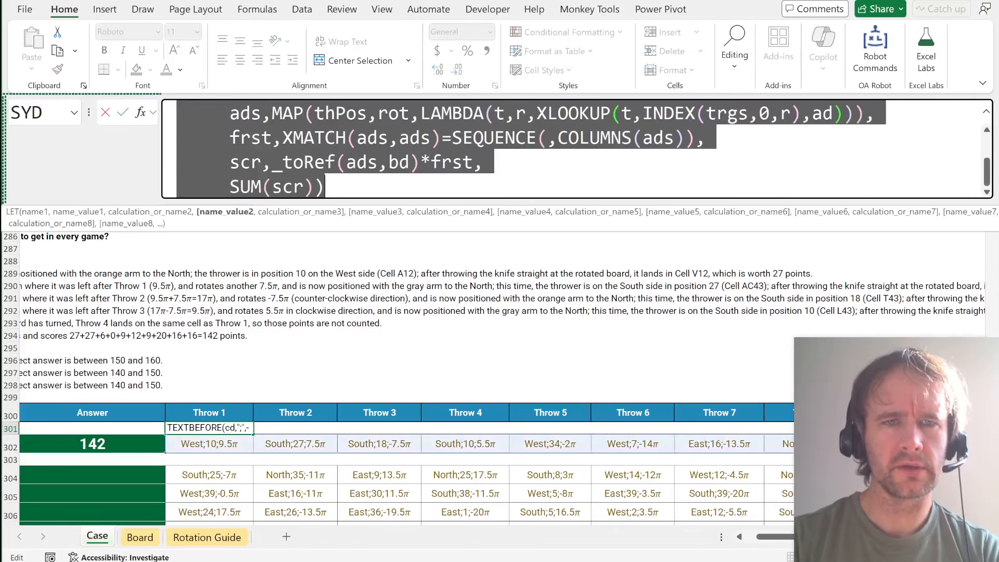
pyautogui.hotkey('ctrl', 'x')
pyautogui.press('Return')
# Replace the fixed Example6 answer in E302 with the cut LET formula.
pyautogui.press('Up')
pyautogui.press('Left')
pyautogui.press('Down')
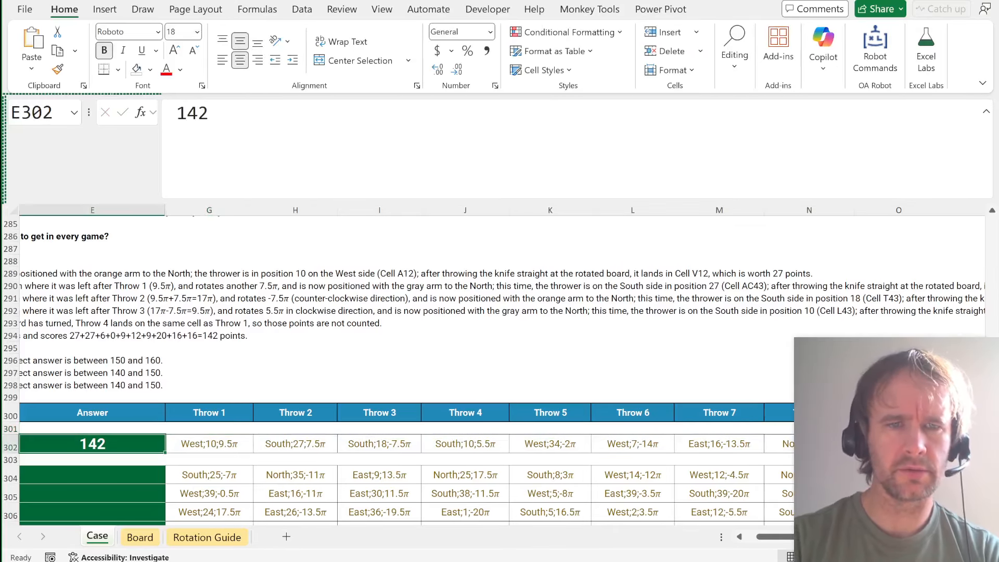
pyautogui.press('F2')
pyautogui.hotkey('shift', 'Home')
pyautogui.hotkey('ctrl', 'v')
pyautogui.press('Return')
# Copy the E302 formula to the answer cells of all Level 6 games, E304:E323.
pyautogui.press('Up')
pyautogui.hotkey('ctrl', 'c')
pyautogui.press('Down')
pyautogui.press('Down')
pyautogui.press('Left')
pyautogui.hotkey('ctrl', 'Down')
pyautogui.press('Right')
pyautogui.hotkey('ctrl', 'shift', 'Up')
pyautogui.hotkey('shift', 'Down')
pyautogui.hotkey('shift', 'Down')
pyautogui.press('Return')
# Review the Level 7 rules and Example7 row, and add a new worksheet named L7.
pyautogui.hscroll(-3, 163, 396)
pyautogui.scroll(-9, 163, 396)
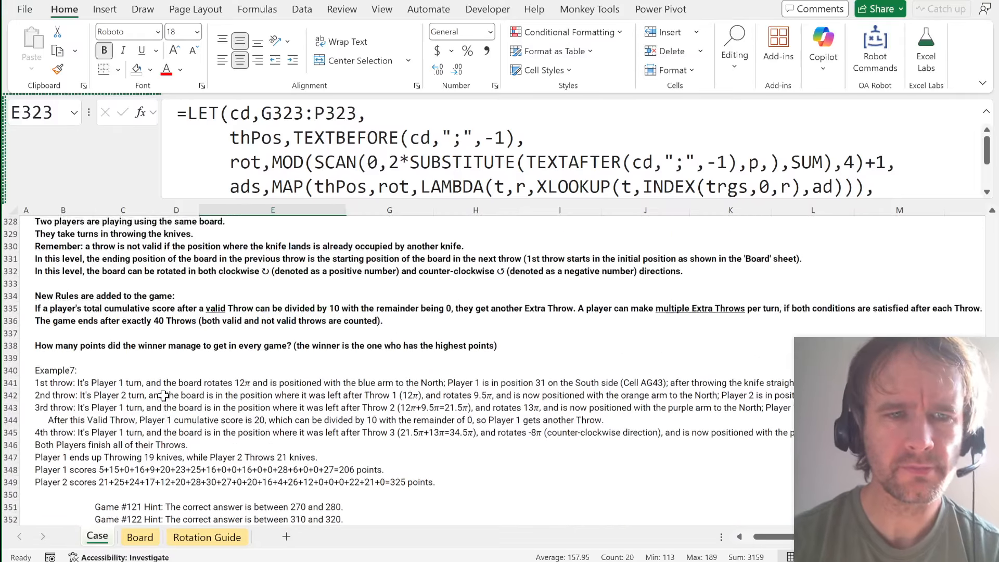
pyautogui.scroll(3, 163, 396)
pyautogui.scroll(-2, 163, 396)
pyautogui.scroll(-7, 163, 396)
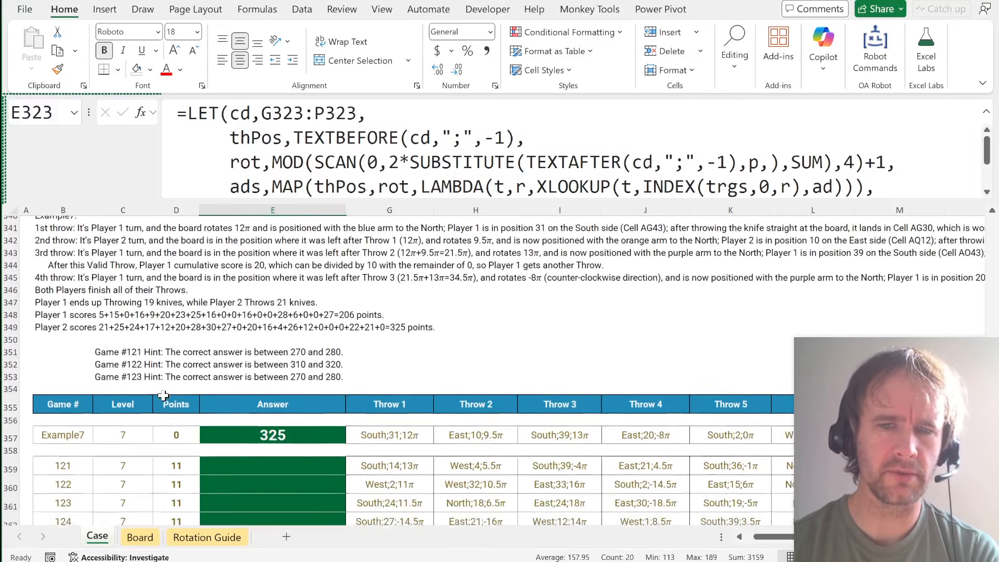
pyautogui.click(379, 333)
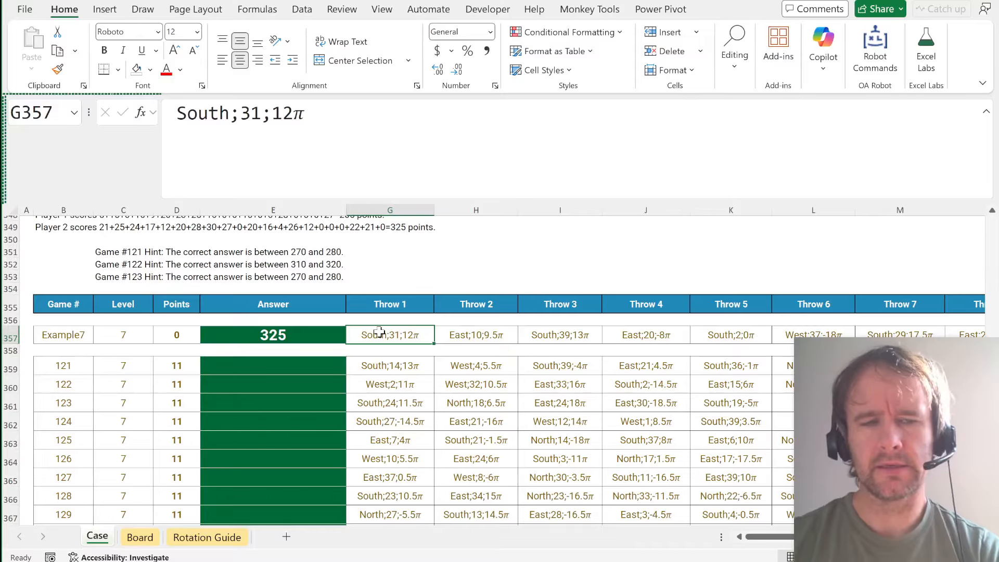
pyautogui.hotkey('shift', 'F11')
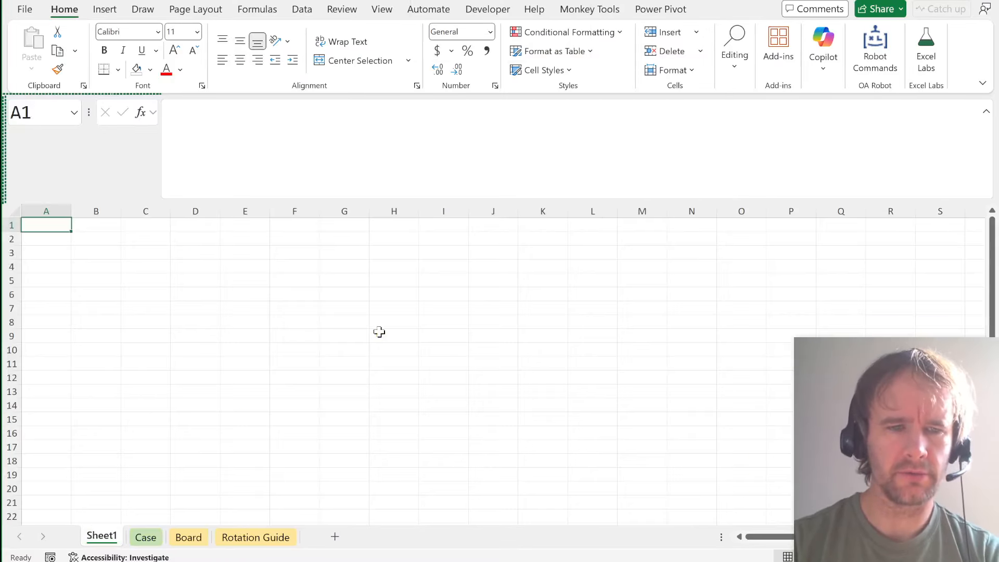
pyautogui.doubleClick(103, 537)
pyautogui.write('L')
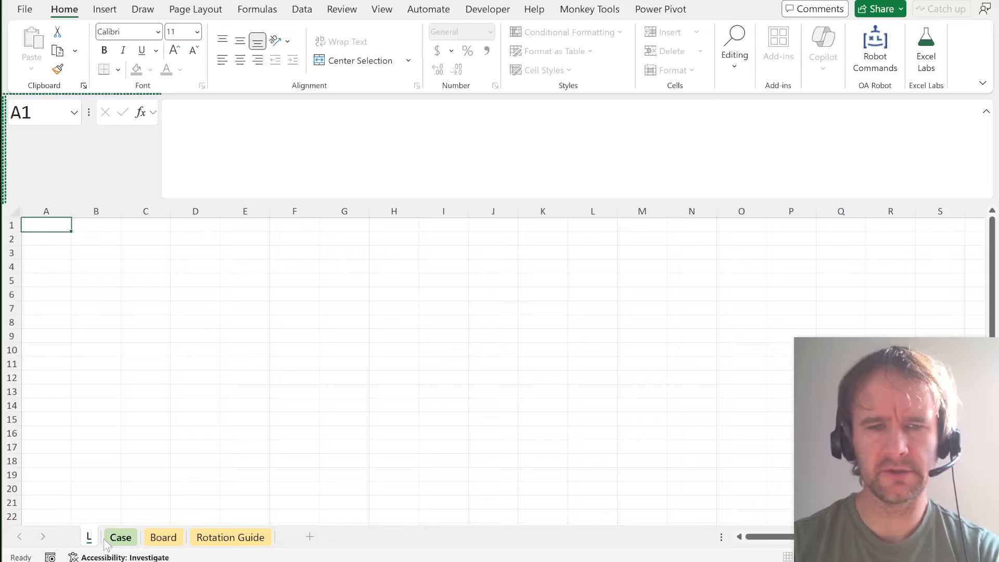
pyautogui.write('7')
pyautogui.press('Return')
# Enter Example7 in cell A1 of the L7 sheet.
pyautogui.write('Example')
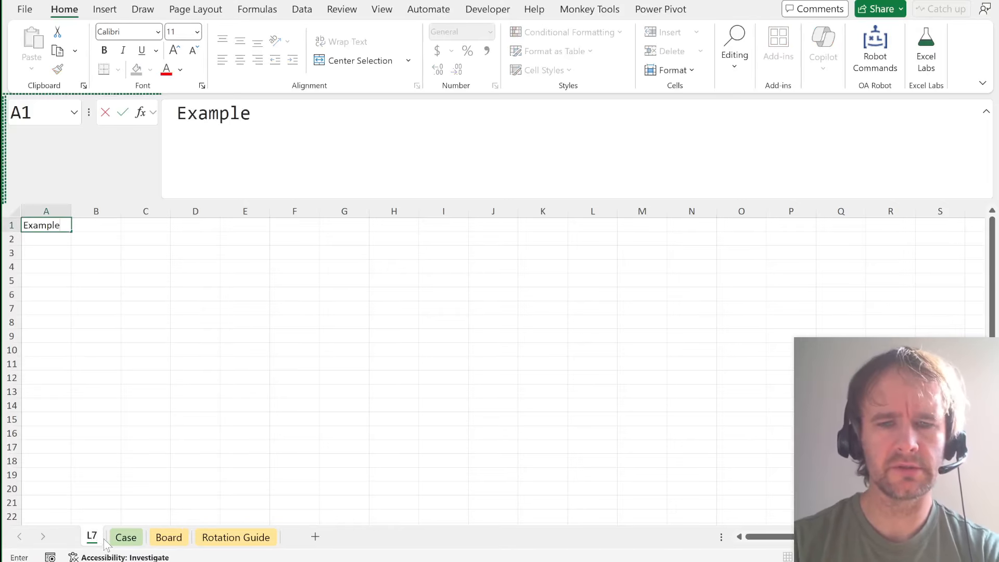
pyautogui.write('7')
pyautogui.press('Return')
# Start an XLOOKUP in C1 that looks up A1 in the Level 7 game numbers, Case!B357:B378.
pyautogui.press('Right')
pyautogui.press('Up')
pyautogui.press('Right')
pyautogui.write('=XLOOKUP(')
pyautogui.press('Left')
pyautogui.press('Left')
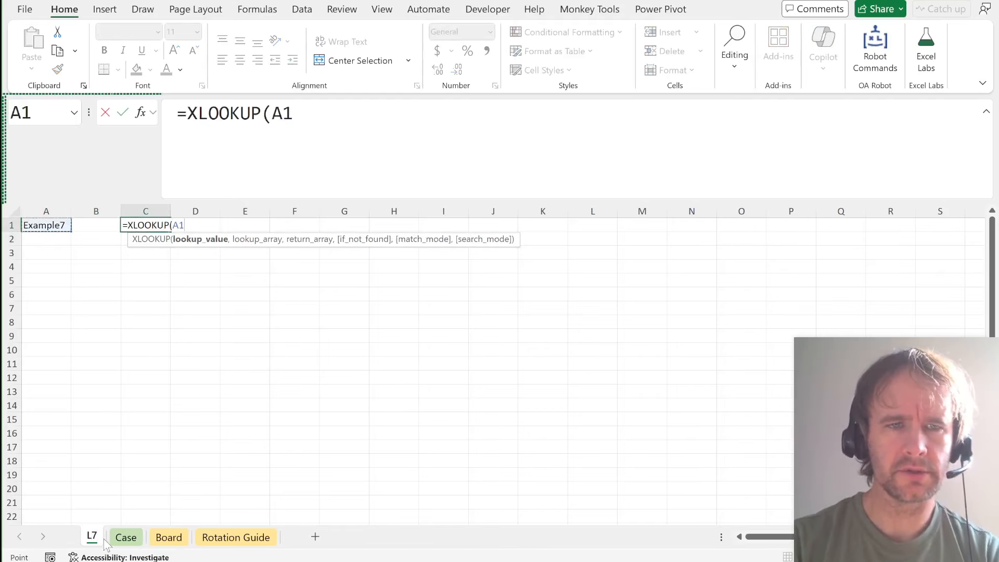
pyautogui.write(',')
pyautogui.click(126, 537)
pyautogui.click(70, 338)
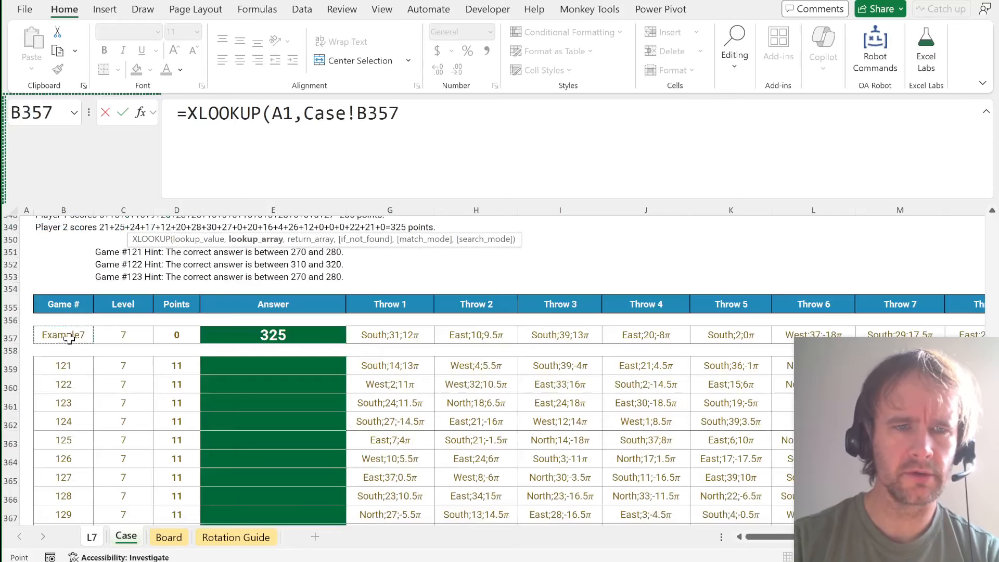
pyautogui.hotkey('ctrl', 'shift', 'Down')
pyautogui.write(',')
# Give the C1 XLOOKUP the return array Case!G357:AT378 and enter the formula.
pyautogui.click(385, 338)
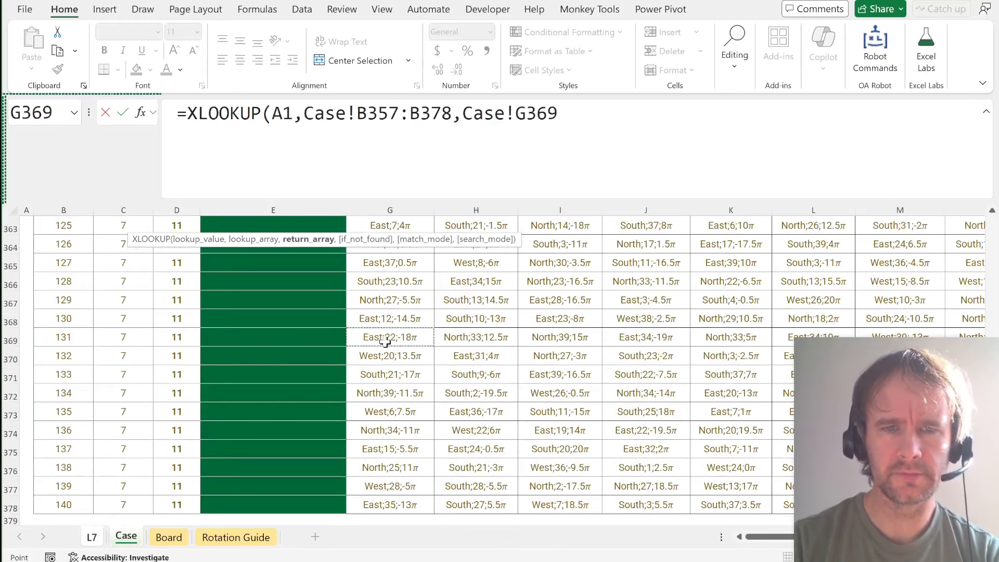
pyautogui.hotkey('ctrl', 'Up')
pyautogui.hotkey('ctrl', 'shift', 'Right')
pyautogui.hotkey('ctrl', 'shift', 'Down')
pyautogui.hotkey('ctrl', 'shift', 'Down')
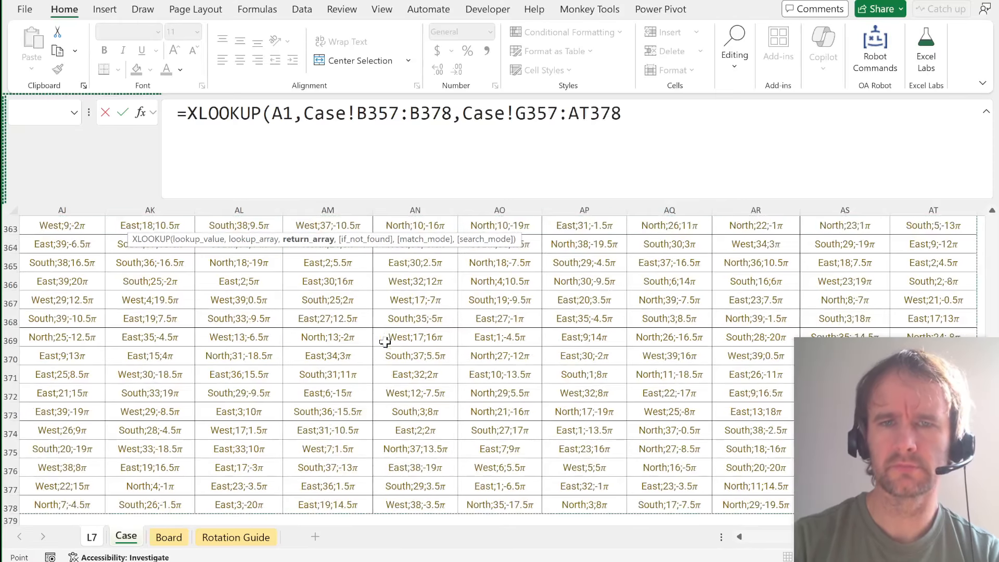
pyautogui.hotkey('ctrl', 'Return')
# Wrap the C1 XLOOKUP in TOCOL so the throws are listed vertically.
pyautogui.click(187, 113)
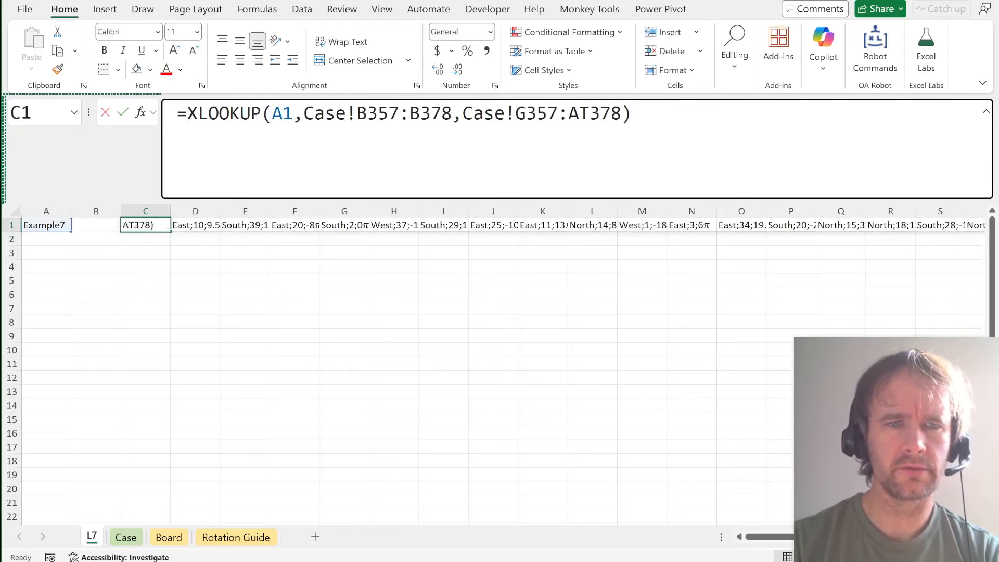
pyautogui.write('toc')
pyautogui.press('Tab')
pyautogui.press('End')
pyautogui.write(')')
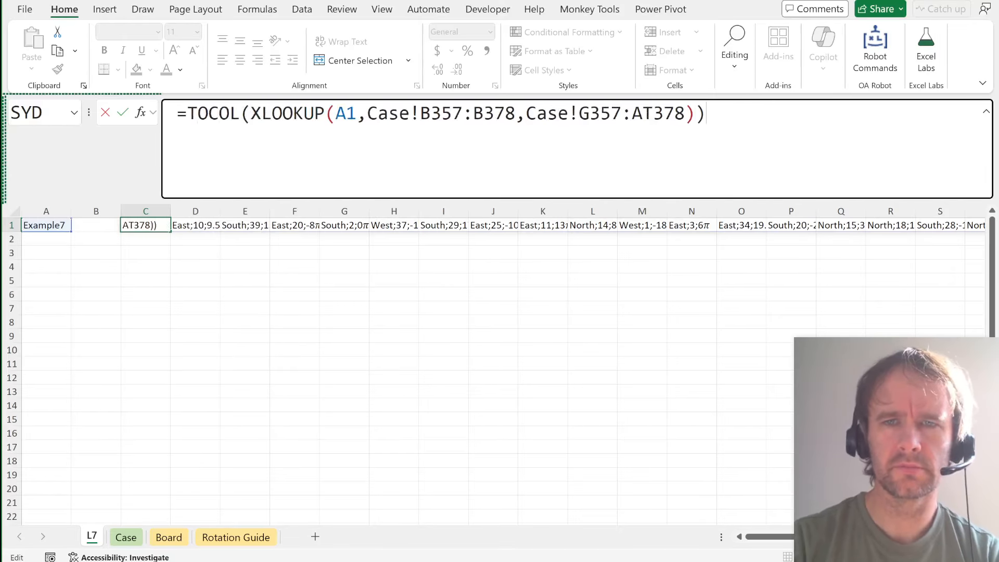
pyautogui.hotkey('ctrl', 'Return')
# Move the TOCOL formula from C1 to C5.
pyautogui.hotkey('ctrl', 'x')
pyautogui.press('Down')
pyautogui.press('Down')
pyautogui.press('Down')
pyautogui.press('Down')
pyautogui.press('Return')
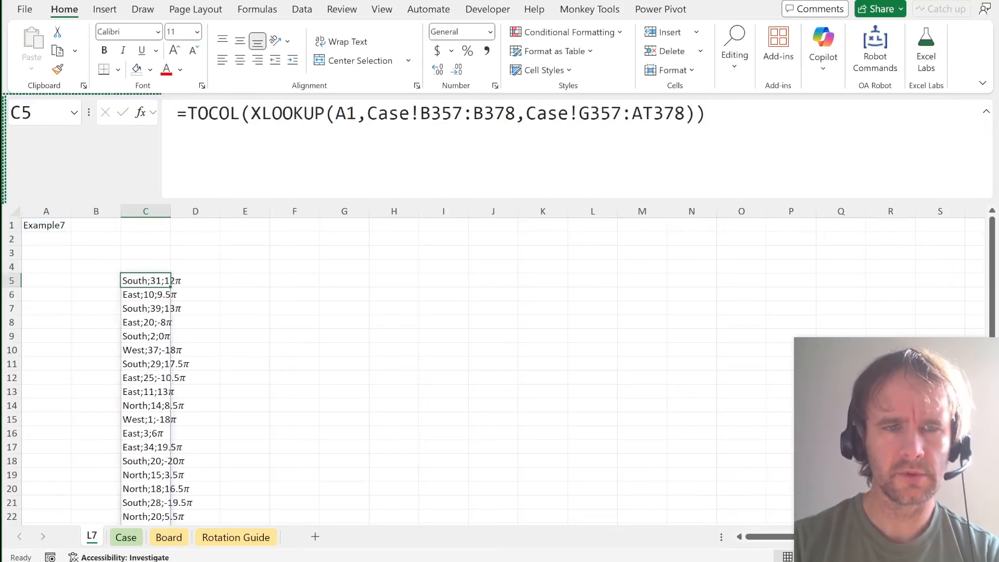
# Extract the throwing positions in D5 with =TEXTBEFORE(C5#,";",-1).
pyautogui.press('Right')
pyautogui.write('=textb')
pyautogui.press('Tab')
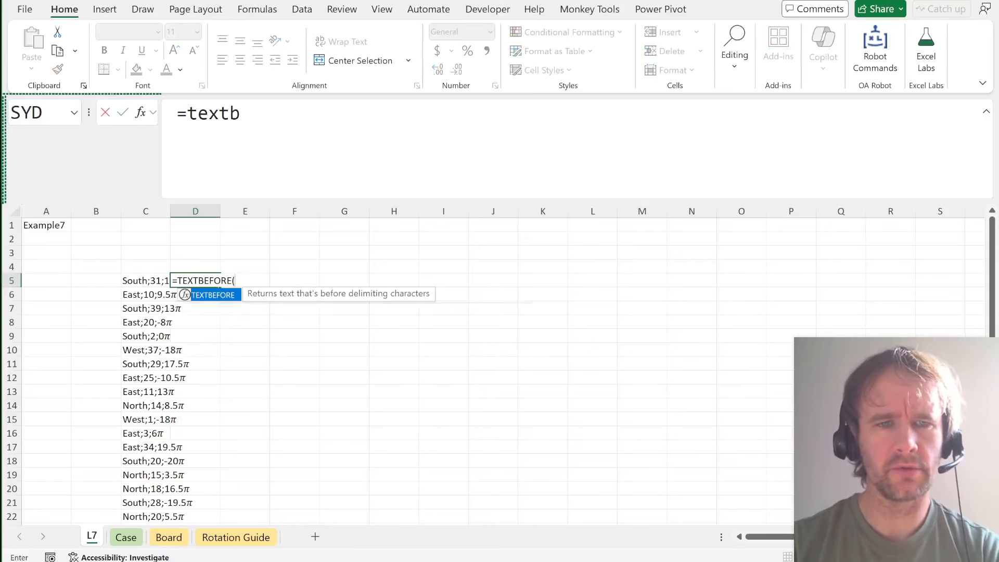
pyautogui.press('Left')
pyautogui.hotkey('ctrl', 'shift', 'Down')
pyautogui.write(',";"')
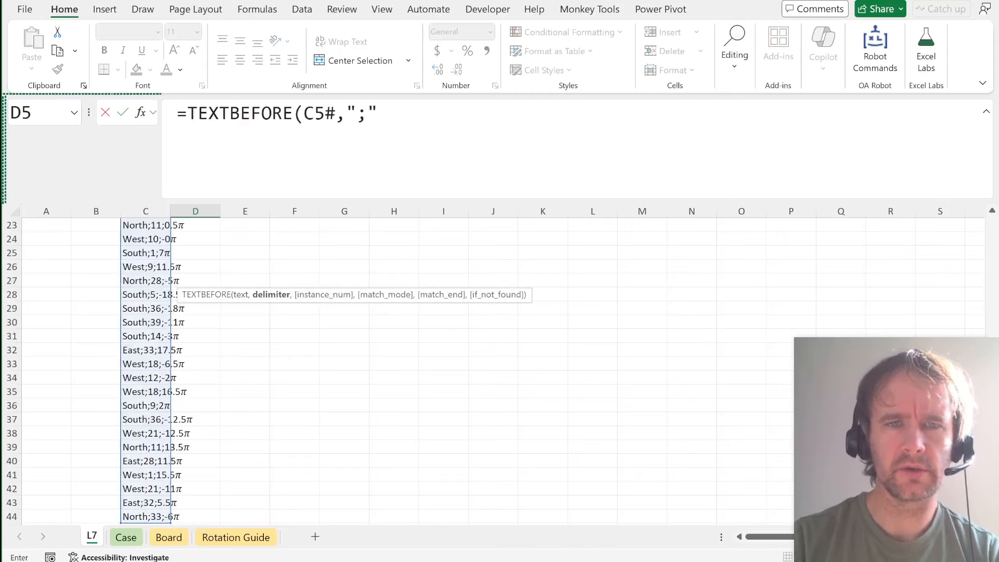
pyautogui.write(',-1)')
pyautogui.press('Return')
pyautogui.press('Up')
pyautogui.press('Up')
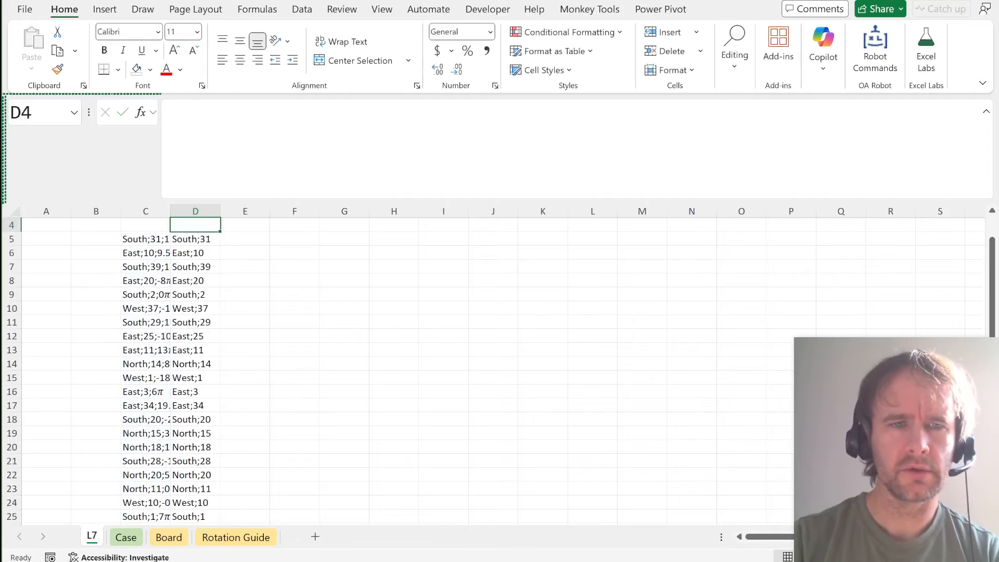
# Enter the rotation extraction formula =TEXTAFTER(C5#,";"-1) in E5.
pyautogui.press('Down')
pyautogui.press('Right')
pyautogui.write('=texta')
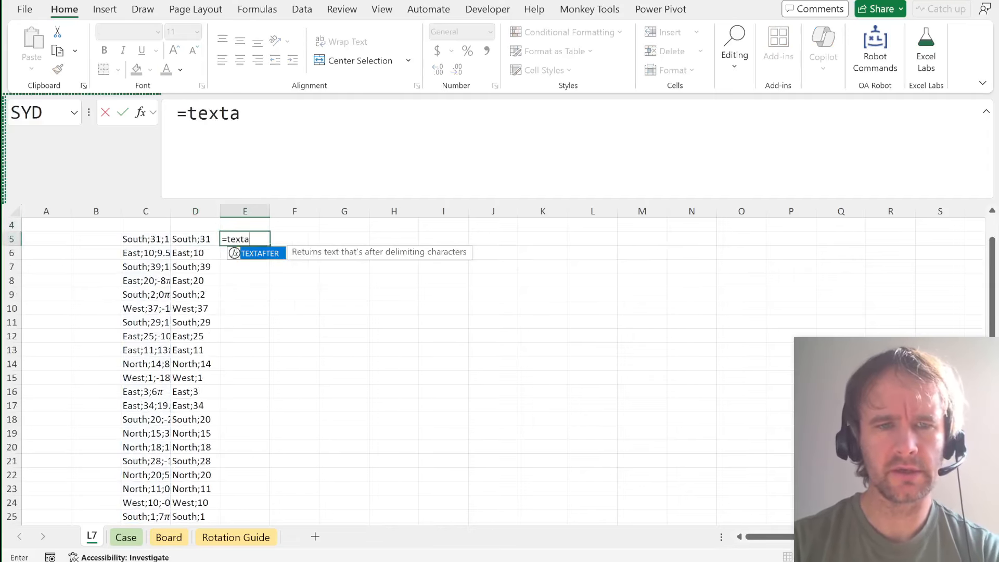
pyautogui.press('Tab')
pyautogui.moveTo(145, 239); pyautogui.dragTo(156, 521)
pyautogui.write(',"')
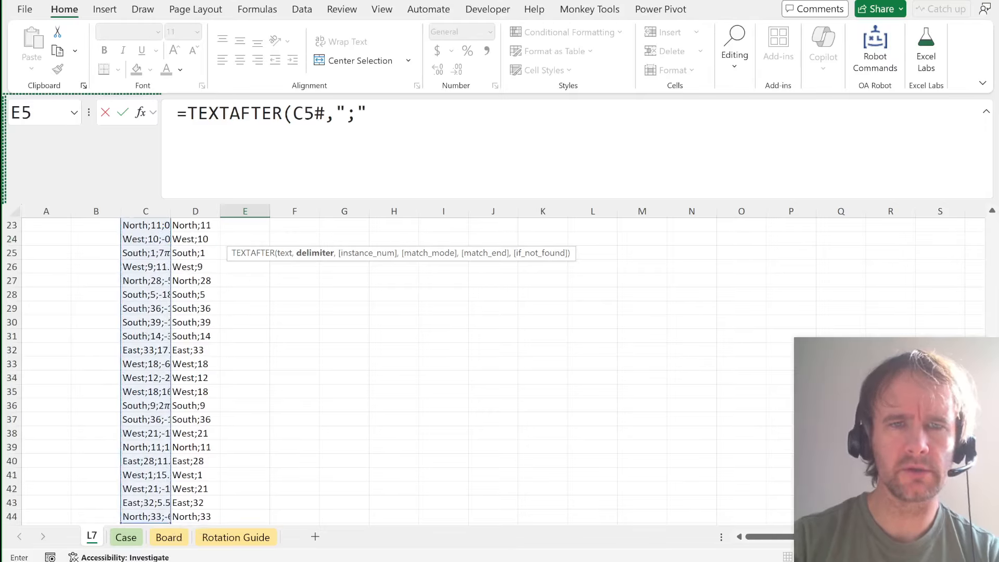
pyautogui.write(';"-1)')
pyautogui.press('Return')
pyautogui.press('Up')
pyautogui.press('Up')
pyautogui.press('Up')
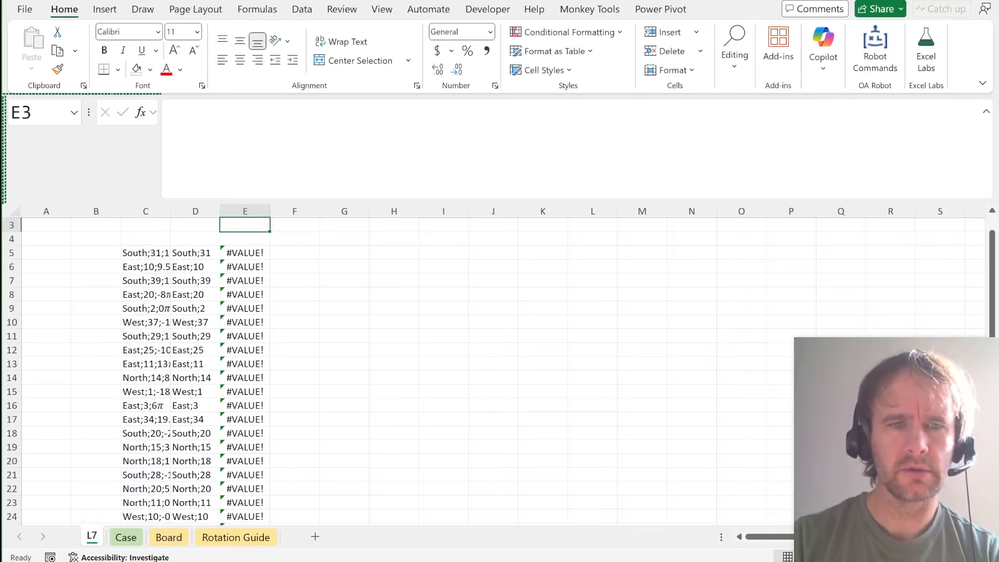
# Insert the missing comma before -1 so E5 reads =TEXTAFTER(C5#,";",-1).
pyautogui.press('Down')
pyautogui.press('Down')
pyautogui.click(367, 113)
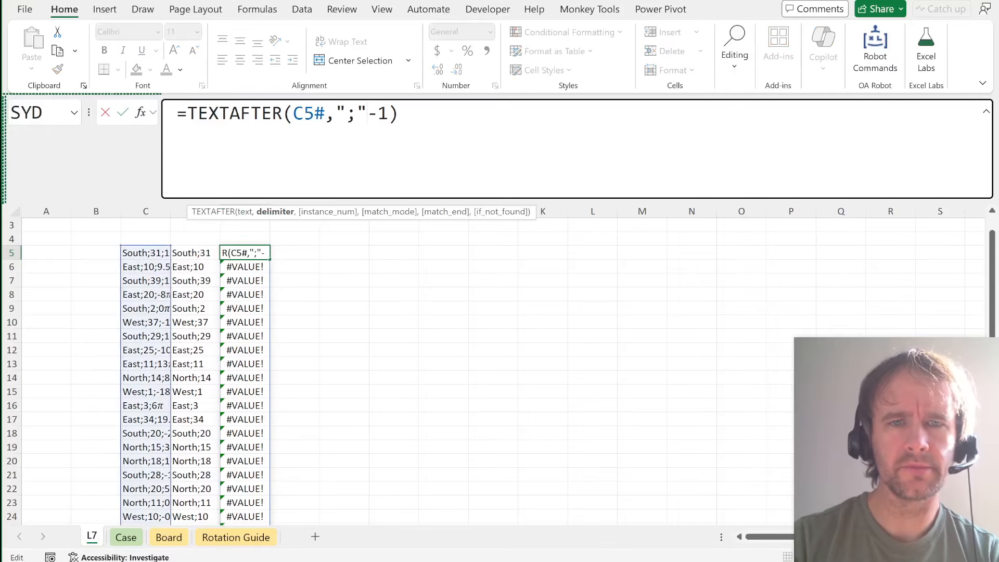
pyautogui.write(',')
pyautogui.press('Return')
pyautogui.press('Up')
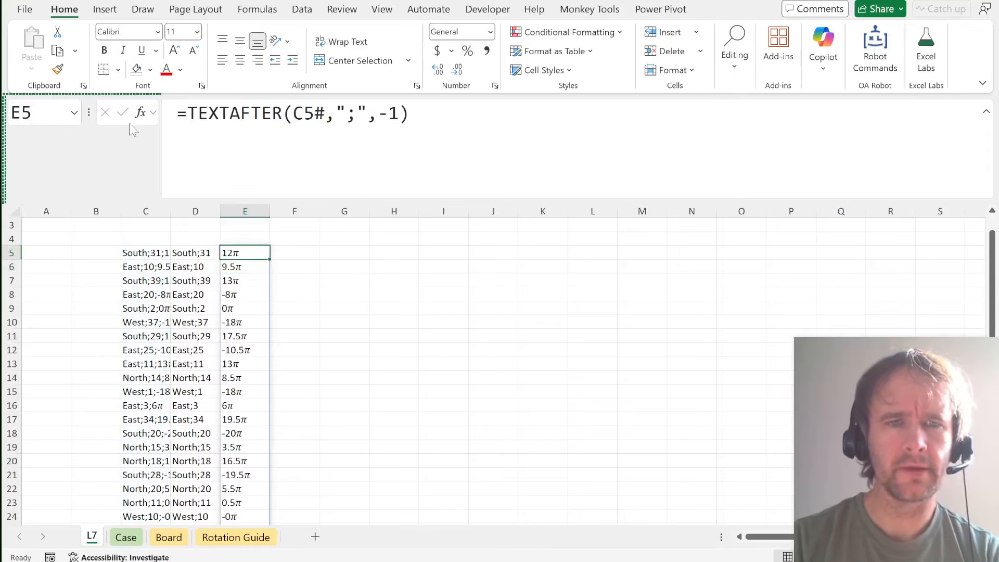
# Wrap the E5 TEXTAFTER formula in SUBSTITUTE, replacing p with an empty argument to strip the pi symbol.
pyautogui.click(188, 113)
pyautogui.write('sub')
pyautogui.press('Tab')
pyautogui.press('End')
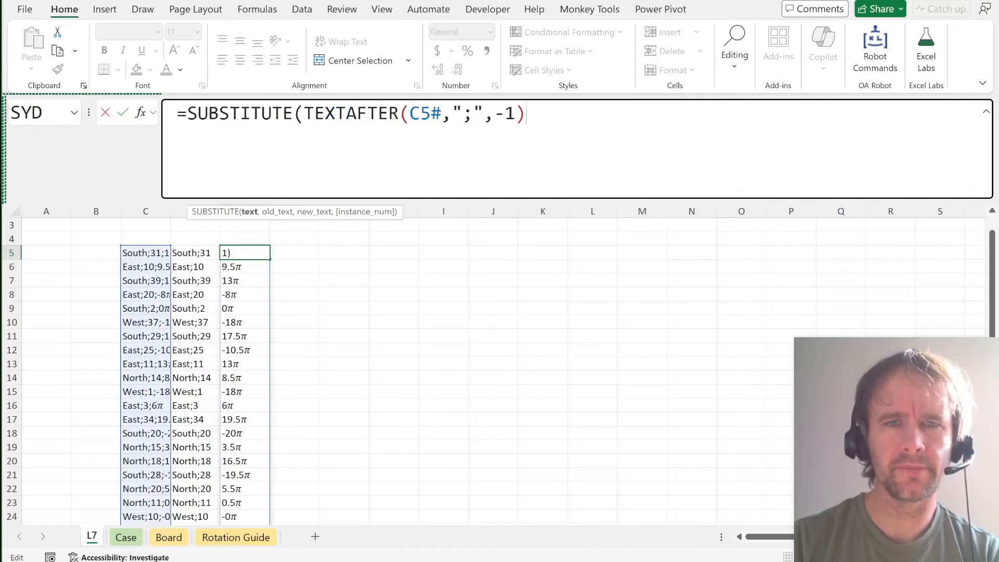
pyautogui.write(',p,)')
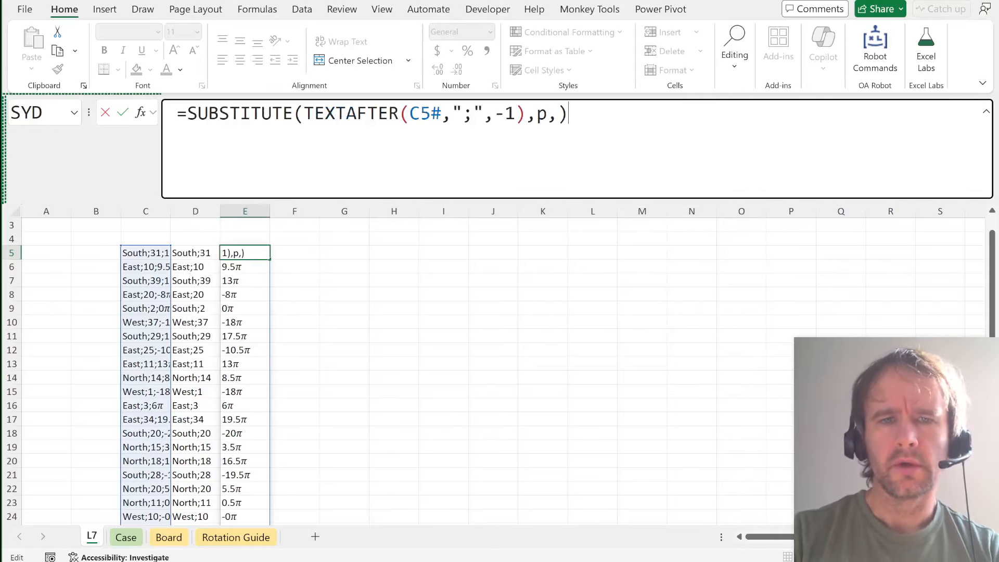
pyautogui.hotkey('ctrl', 'Return')
# Multiply the SUBSTITUTE result in E5 by 2.
pyautogui.press('F2')
pyautogui.write('*')
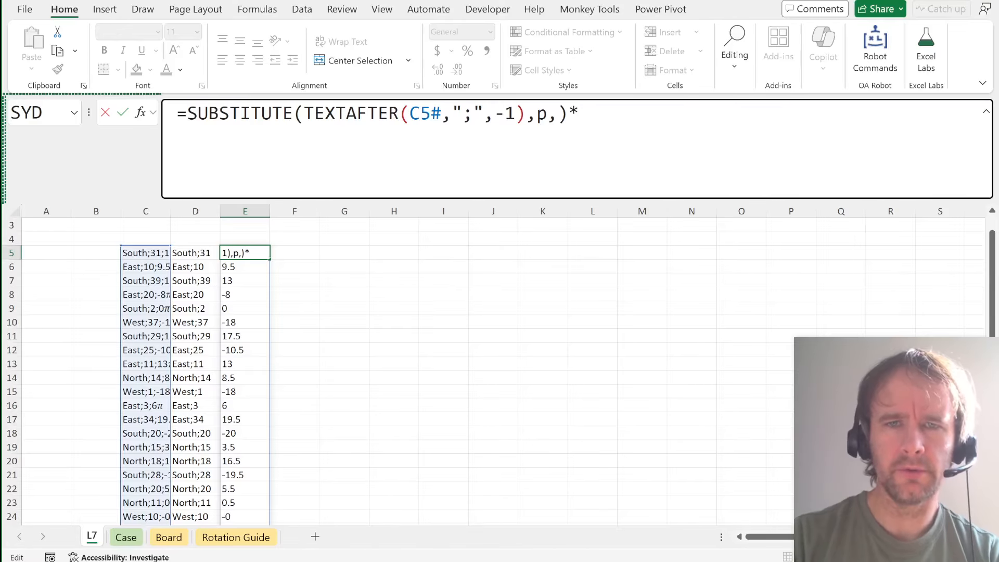
pyautogui.write('2')
pyautogui.press('Return')
pyautogui.press('Up')
# Wrap the E5 formula in SCAN with initial value 0 and the SUM function to accumulate the rotations.
pyautogui.press('F2')
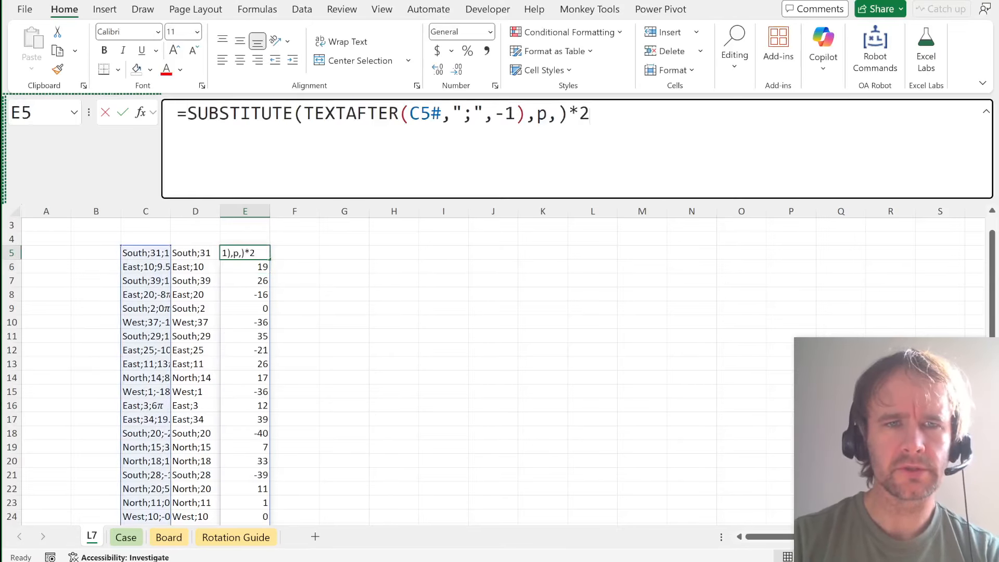
pyautogui.press('Home')
pyautogui.press('Right')
pyautogui.write('SCAN(0,')
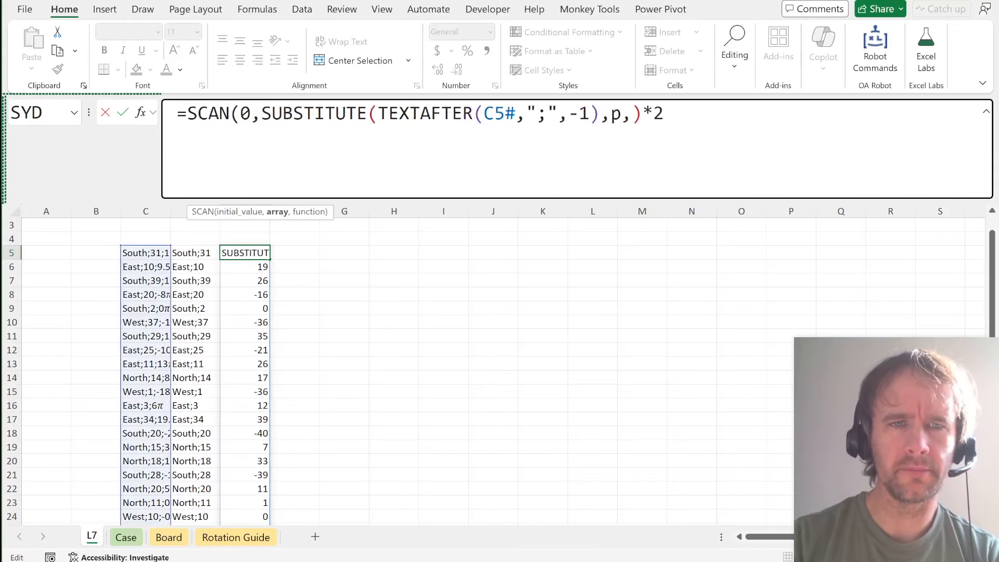
pyautogui.press('End')
pyautogui.write(',sum)')
pyautogui.press('Return')
pyautogui.press('Up')
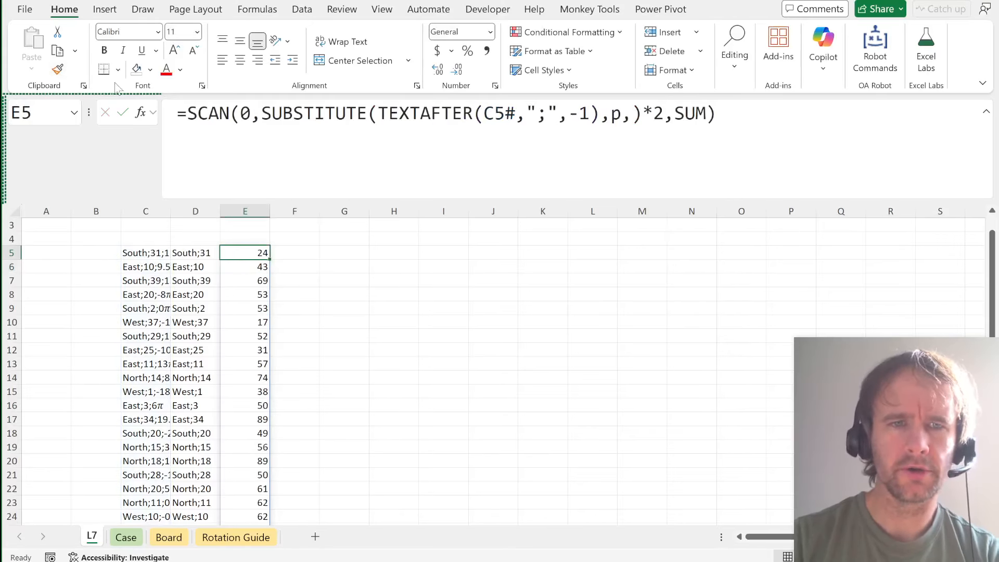
# Wrap the E5 SCAN formula in MOD with divisor 4.
pyautogui.press('F2')
pyautogui.press('Home')
pyautogui.press('Right')
pyautogui.write('mod')
pyautogui.press('Tab')
pyautogui.press('End')
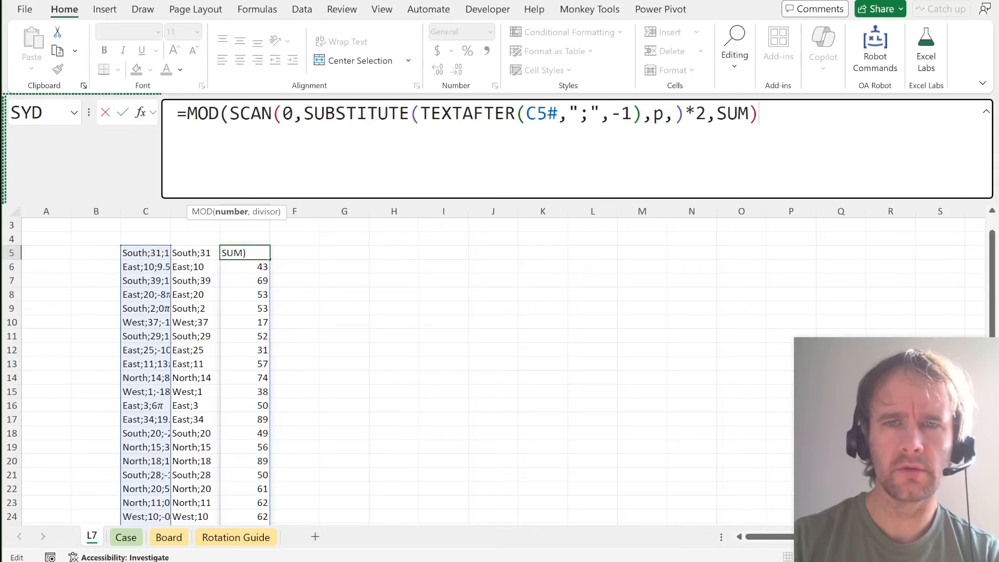
pyautogui.write(',4)')
pyautogui.press('Return')
pyautogui.press('Up')
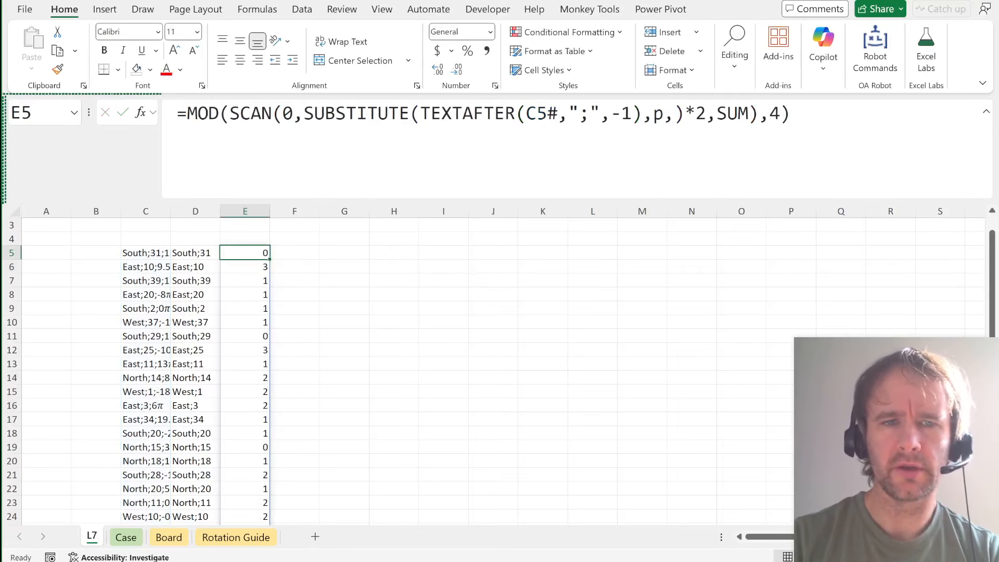
# Add 1 to the MOD result in E5 and return to row 1 of the sheet.
pyautogui.press('F2')
pyautogui.write('+1')
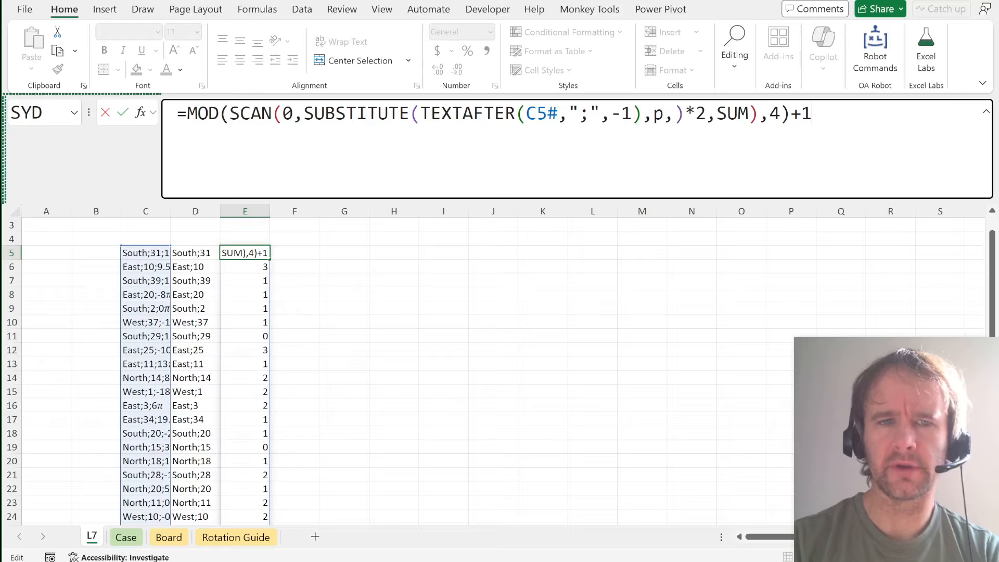
pyautogui.press('Return')
pyautogui.press('Up')
pyautogui.hotkey('ctrl', 'Up')
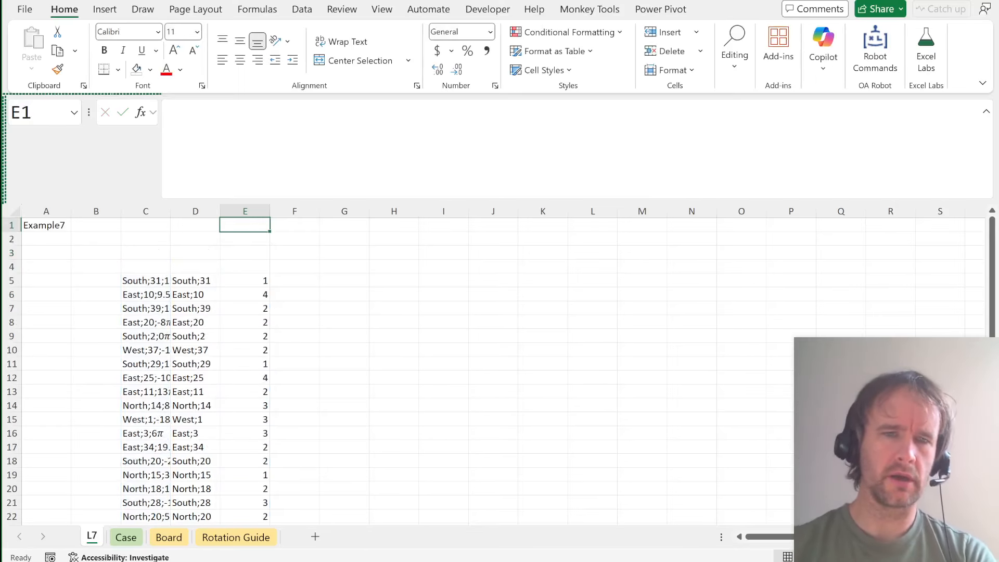
# Label cell E4 "Cum rot" and cell F4 "Add" as column headings.
pyautogui.hotkey('ctrl', 'Down')
pyautogui.press('Up')
pyautogui.press('Right')
pyautogui.press('Left')
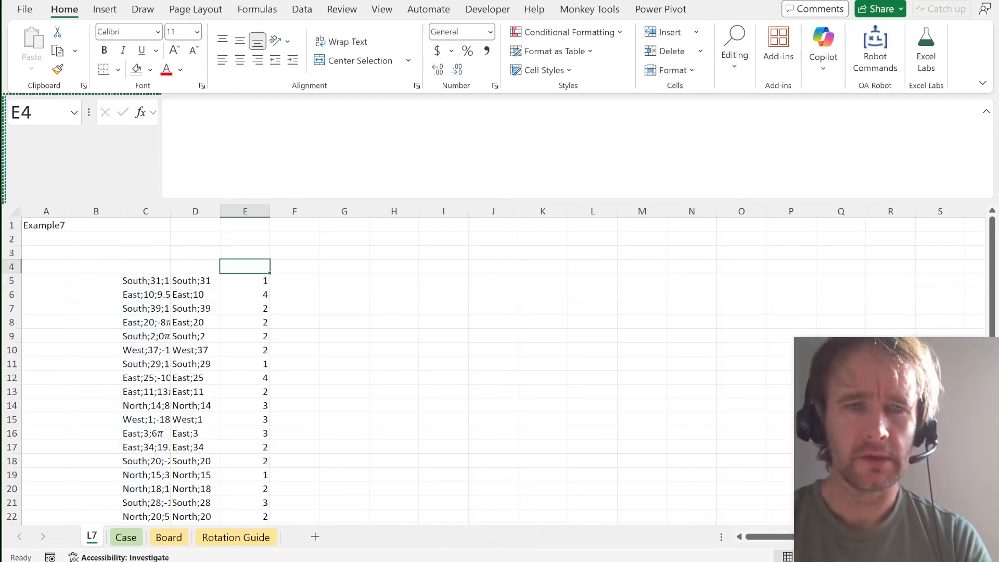
pyautogui.write('Cum rot')
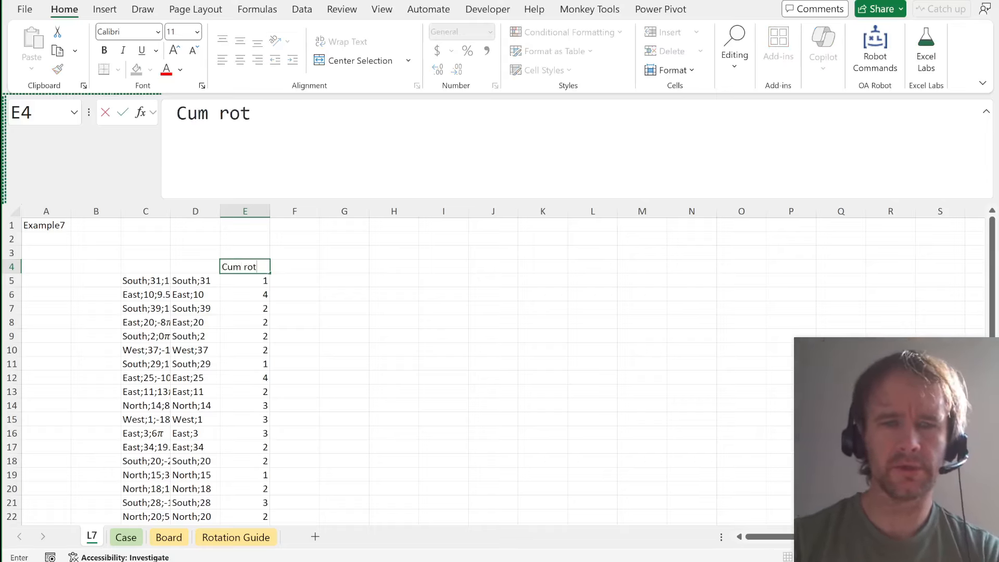
pyautogui.press('Tab')
pyautogui.write('Sc')
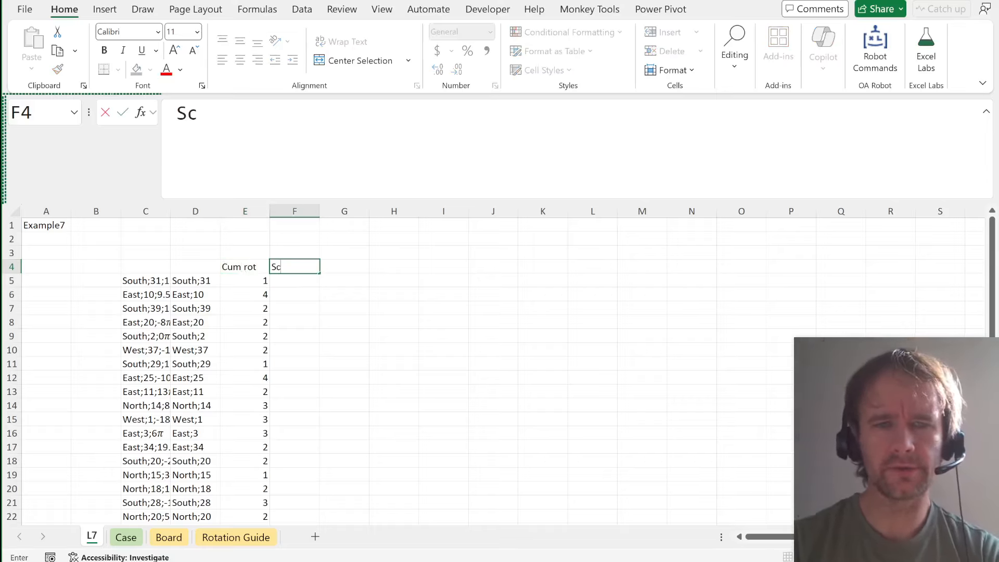
pyautogui.write('ore')
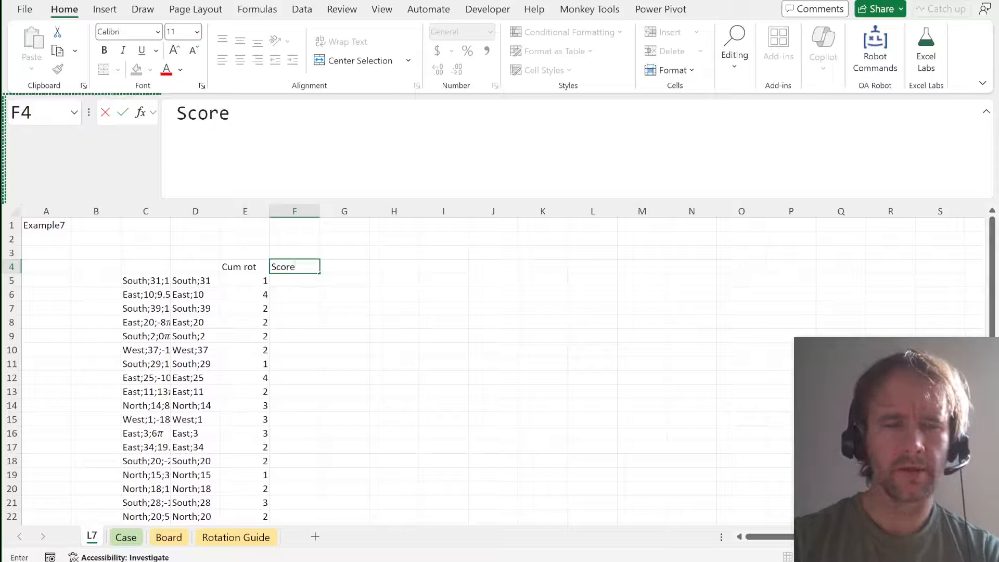
pyautogui.press('Escape')
pyautogui.write('Add')
pyautogui.press('Return')
pyautogui.write('=')
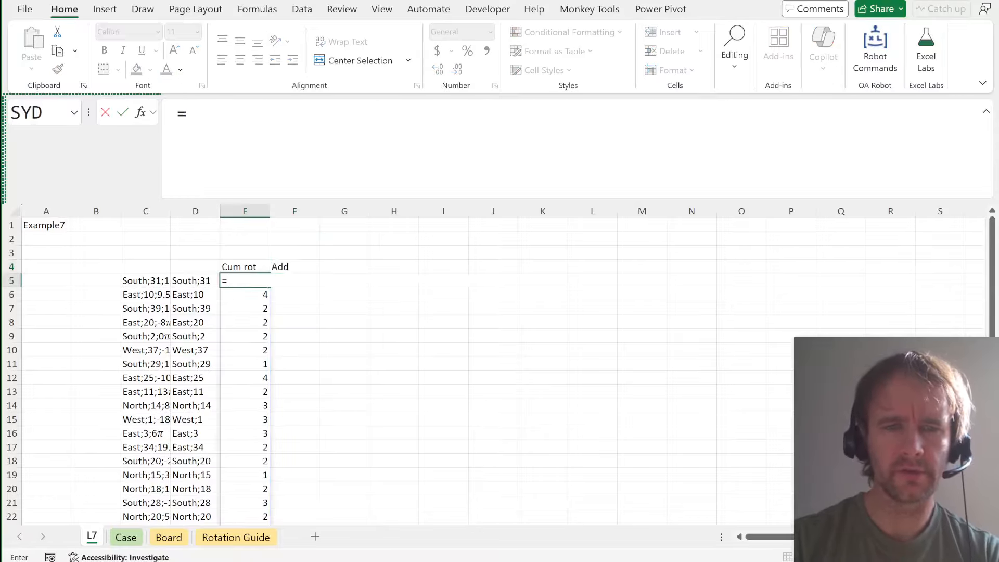
pyautogui.press('Escape')
# Enter =XLOOKUP(D5,INDEX(trgs,0,E5),ad) in F5 to find the cell address hit by the first throw.
pyautogui.press('Right')
pyautogui.write('=XLOOKUP(')
pyautogui.press('Left')
pyautogui.press('Left')
pyautogui.write(',')
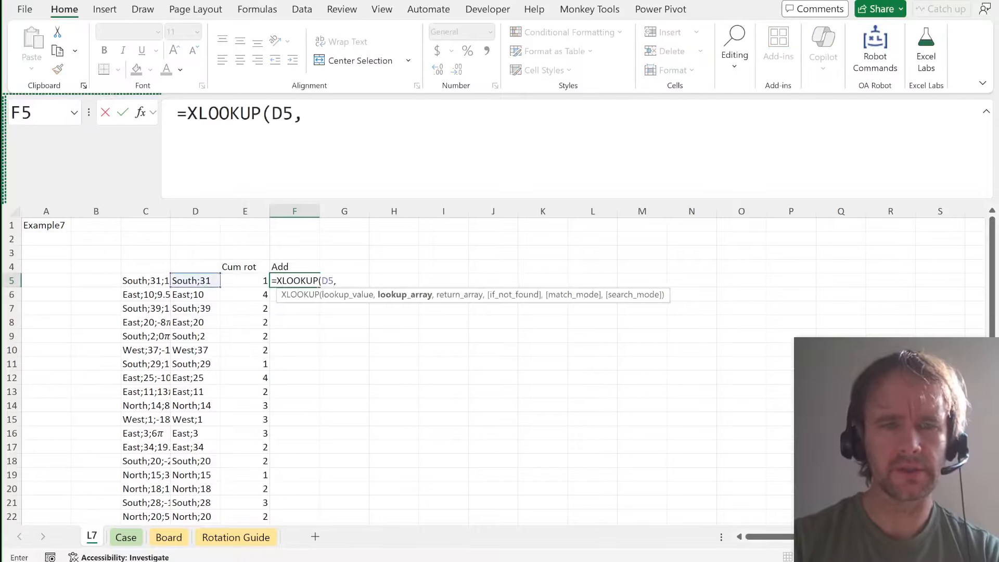
pyautogui.write('inde')
pyautogui.press('Tab')
pyautogui.write('trg')
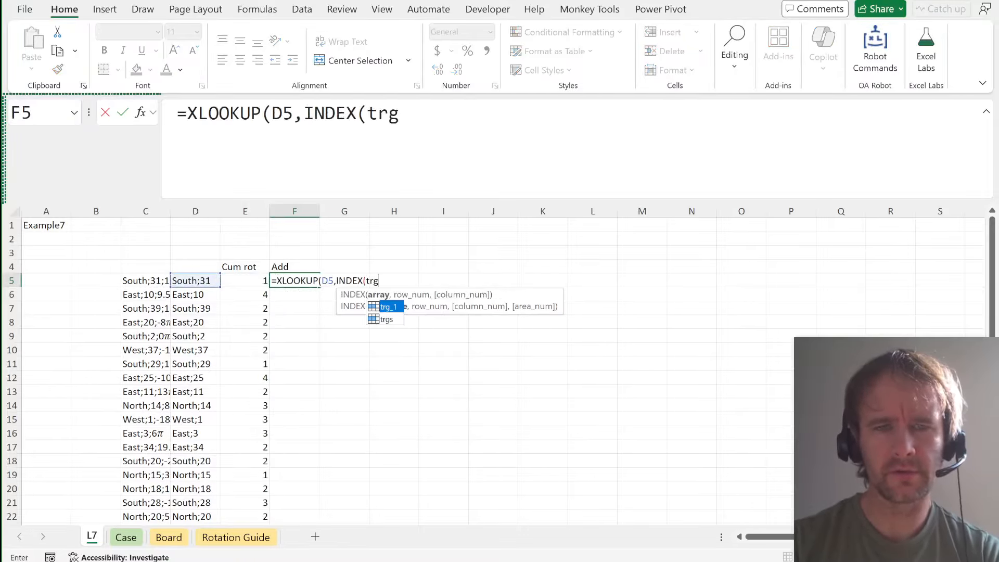
pyautogui.write('s,0,')
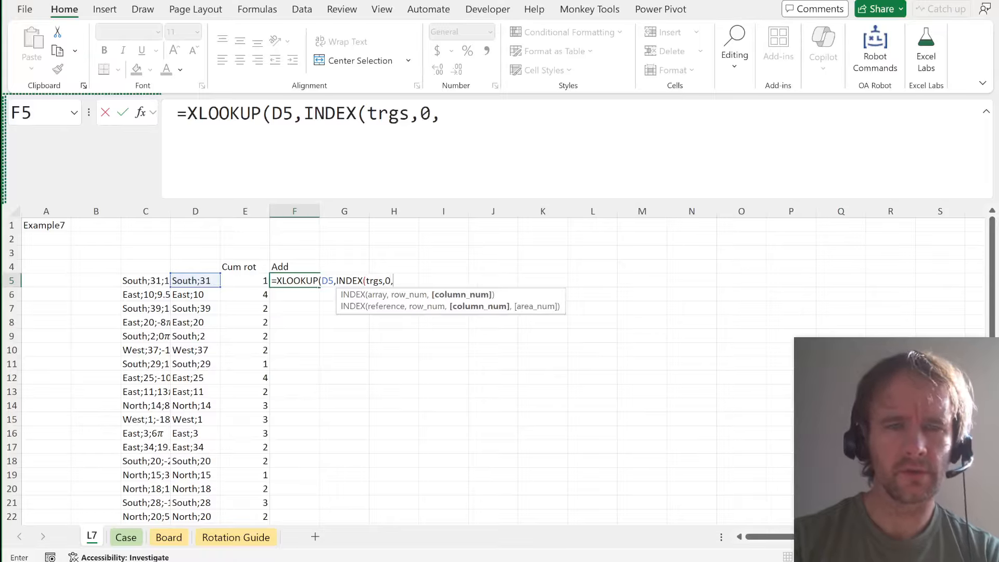
pyautogui.press('Left')
pyautogui.press('Left')
pyautogui.press('Right')
pyautogui.write('),ad)')
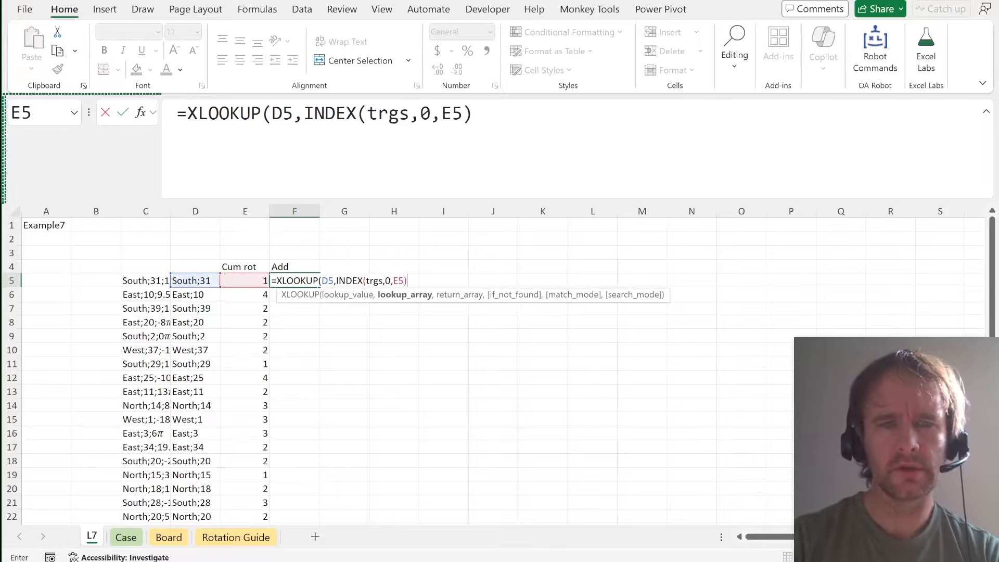
pyautogui.press('Return')
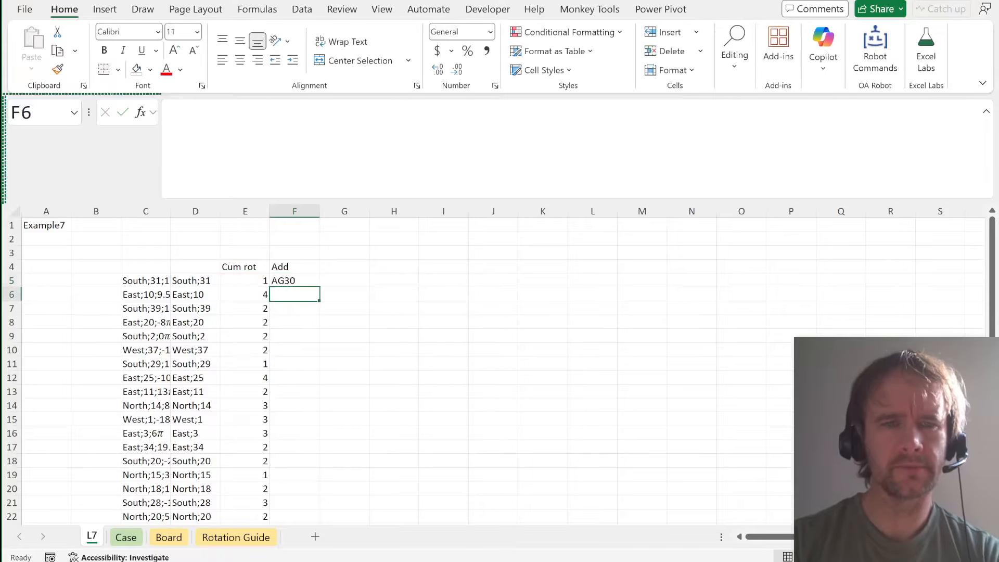
# Fill the F5 lookup formula down column F to the last throw in row 44.
pyautogui.press('Left')
pyautogui.hotkey('ctrl', 'Down')
pyautogui.press('Right')
pyautogui.hotkey('ctrl', 'shift', 'Up')
pyautogui.hotkey('ctrl', 'd')
pyautogui.hotkey('ctrl', 'Up')
pyautogui.hotkey('ctrl', 'Up')
pyautogui.hotkey('ctrl', 'Down')
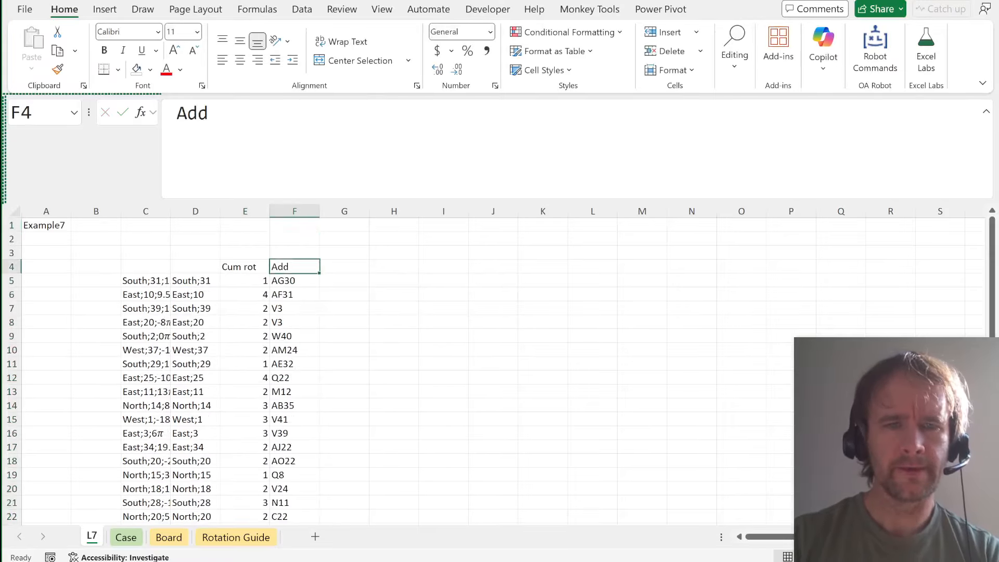
# Add the heading "First?" in G4.
pyautogui.press('Right')
pyautogui.write('First?')
pyautogui.press('Return')
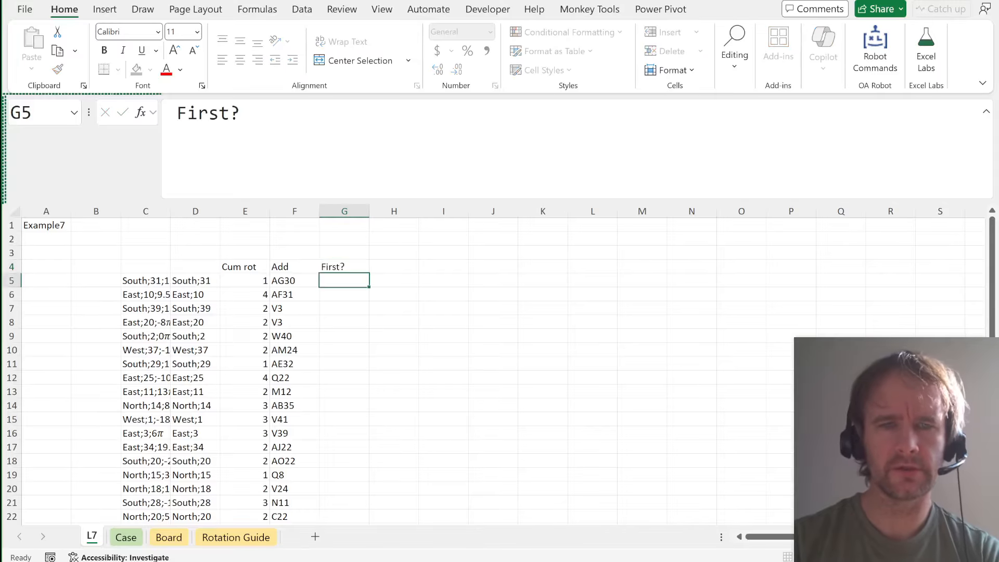
# Enter =XMATCH(F5:F44,F5:F44)=SEQUENCE(40) in G5 to flag the first knife on each address, and check the spilled column.
pyautogui.write('=xm')
pyautogui.press('Tab')
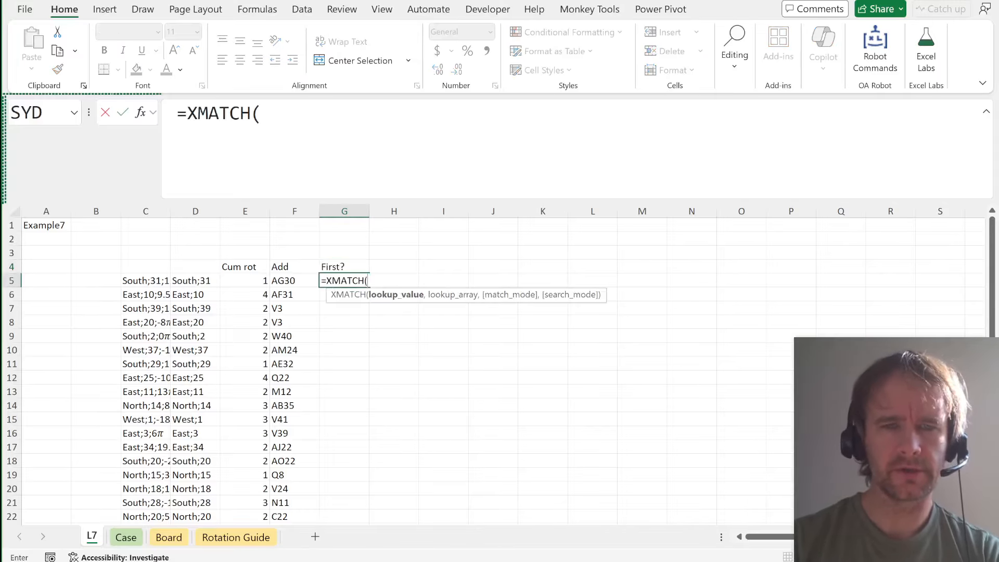
pyautogui.press('Left')
pyautogui.hotkey('ctrl', 'shift', 'Down')
pyautogui.write(',')
pyautogui.press('Left')
pyautogui.hotkey('ctrl', 'shift', 'Down')
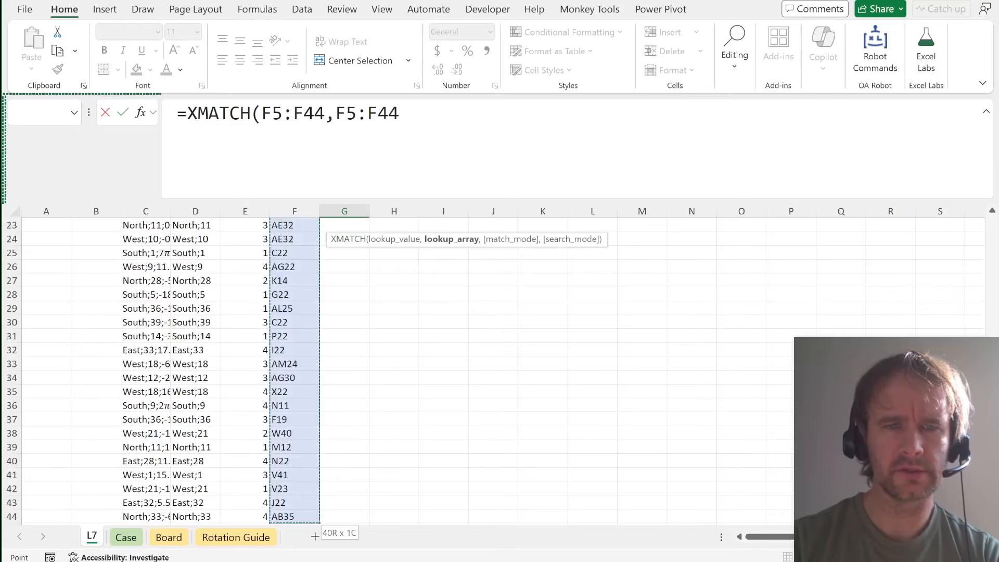
pyautogui.write(')=seq')
pyautogui.press('Tab')
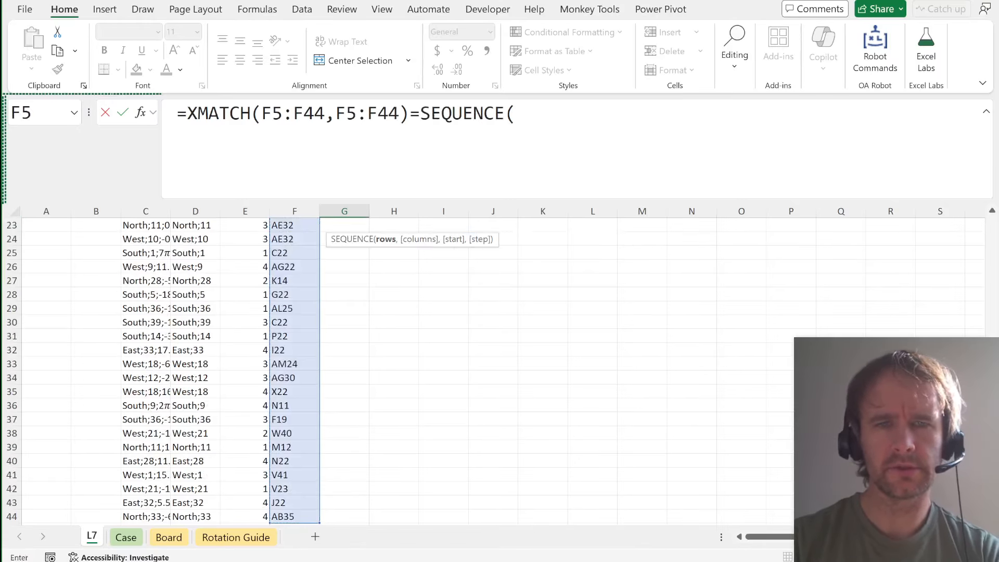
pyautogui.write('40)')
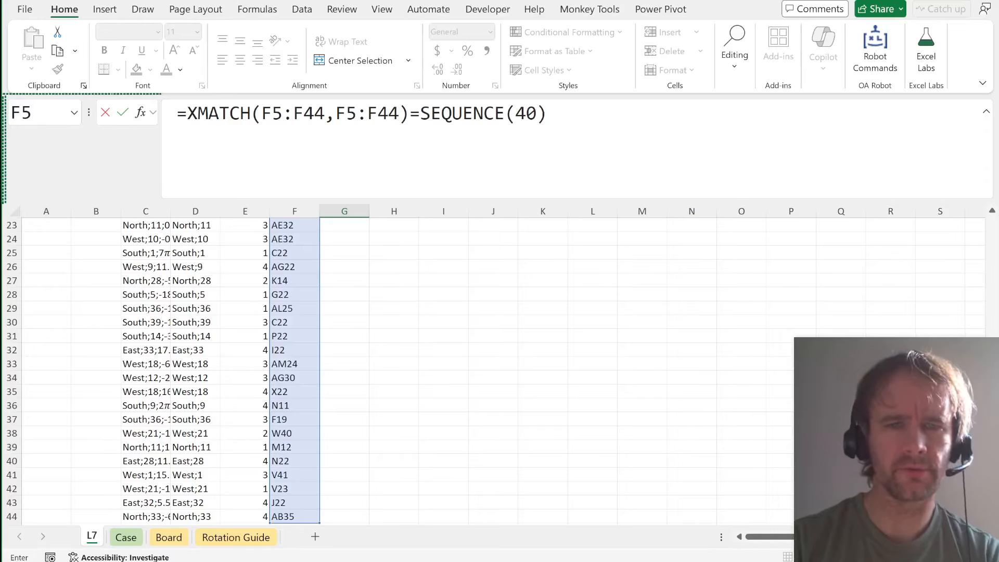
pyautogui.press('Return')
pyautogui.hotkey('ctrl', 'Down')
pyautogui.press('Down')
pyautogui.press('Down')
pyautogui.hotkey('ctrl', 'Up')
pyautogui.hotkey('ctrl', 'Up')
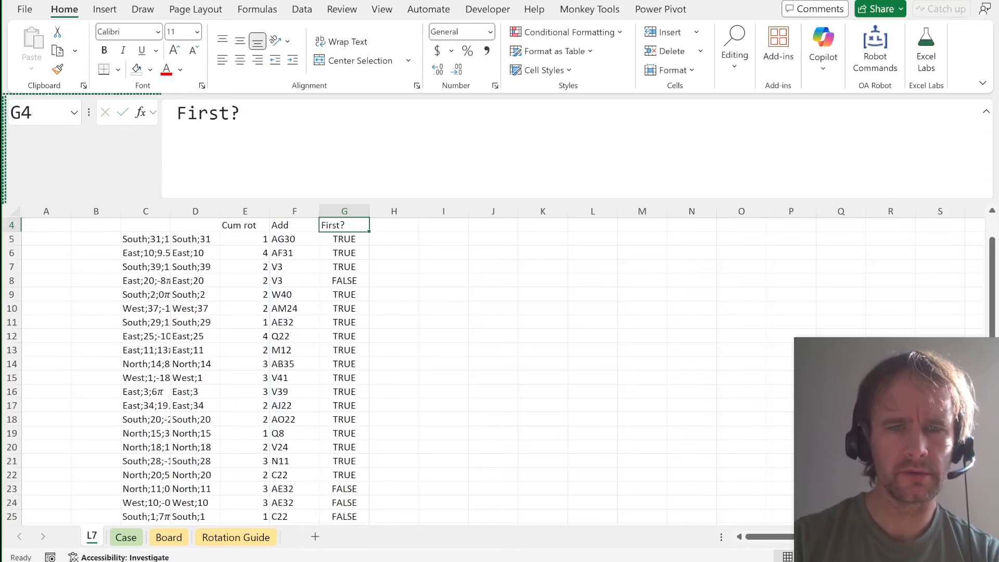
pyautogui.hotkey('ctrl', 'Up')
pyautogui.hotkey('ctrl', 'Down')
# Add the heading "Score" in H4.
pyautogui.press('Right')
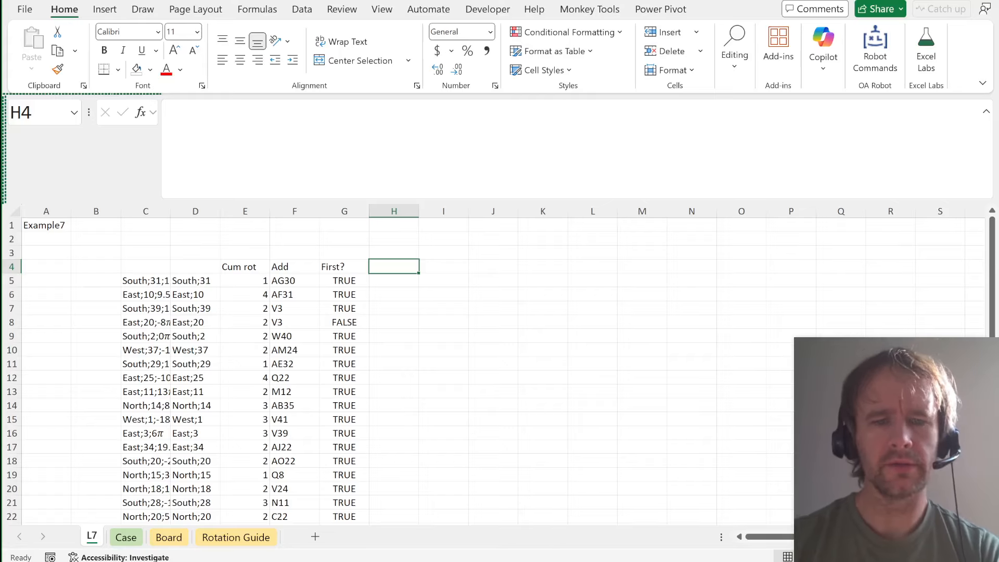
pyautogui.write('Score')
pyautogui.press('Return')
# Enter =_toRef(F5:F44,bd)*G5# in H5 to score only the first hit on each address.
pyautogui.write('=t')
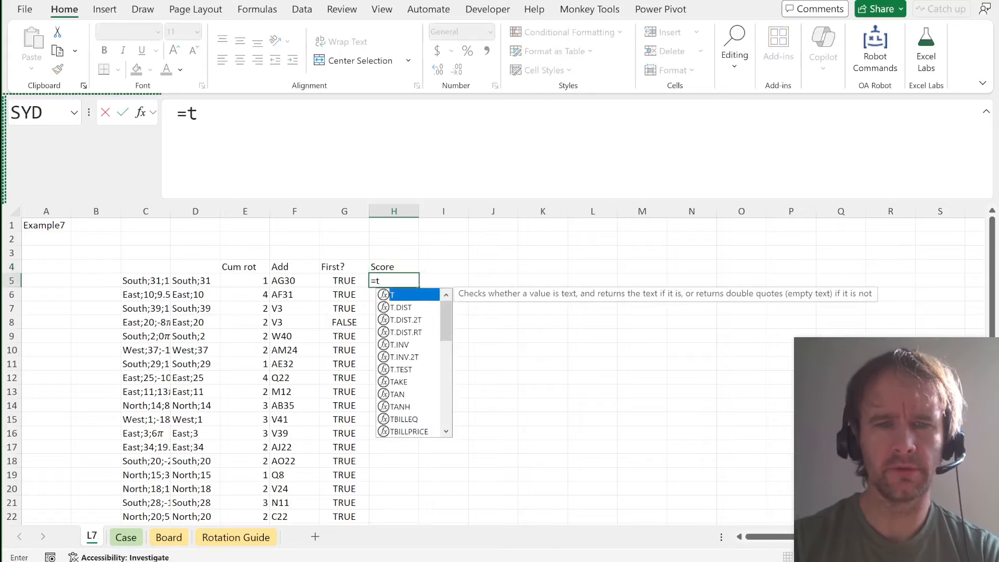
pyautogui.write('or')
pyautogui.press('Down')
pyautogui.press('Down')
pyautogui.press('Tab')
pyautogui.press('Left')
pyautogui.press('Left')
pyautogui.hotkey('ctrl', 'shift', 'Down')
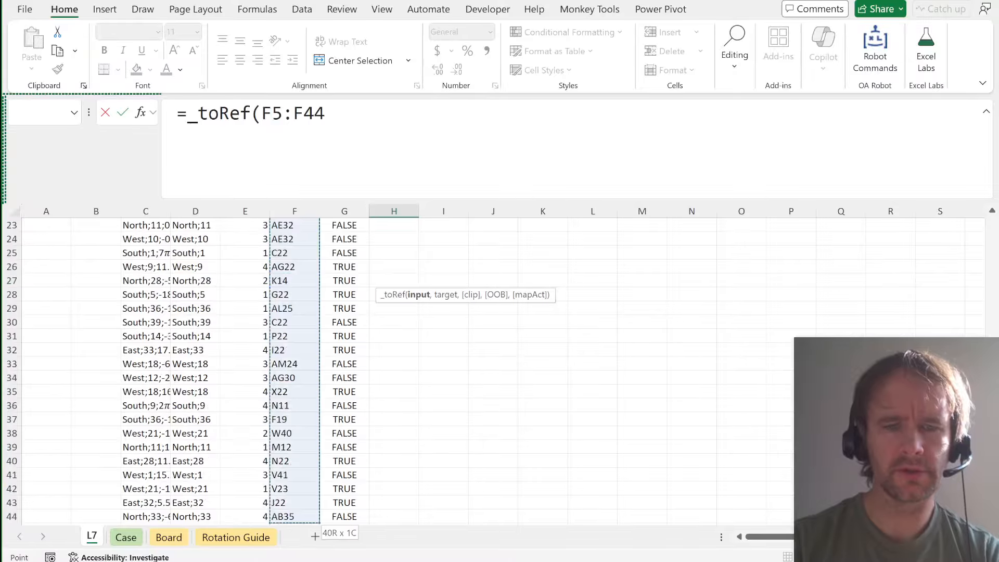
pyautogui.write(',bd)*')
pyautogui.press('Left')
pyautogui.write('#')
pyautogui.hotkey('ctrl', 'Return')
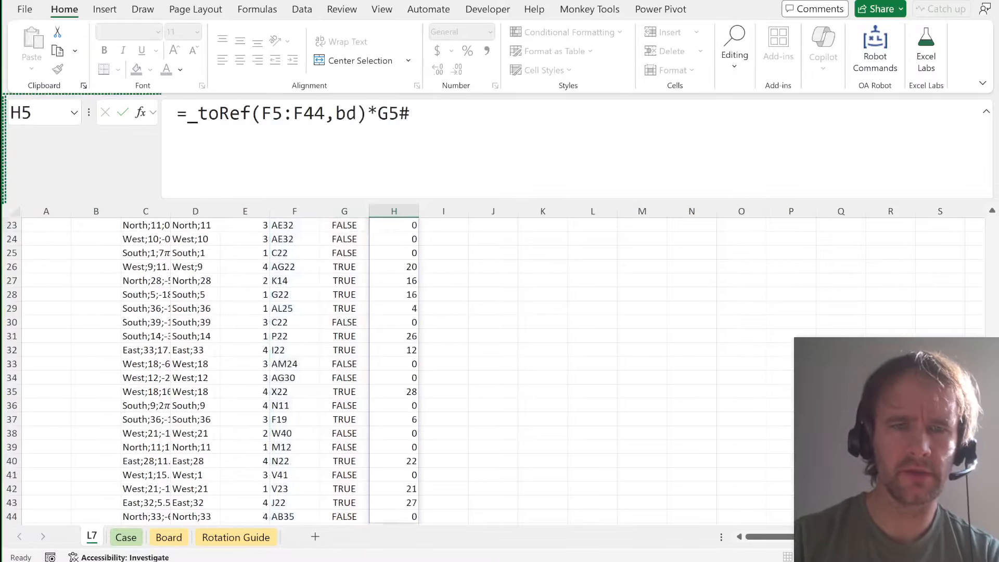
pyautogui.press('Up')
pyautogui.press('Up')
pyautogui.press('Up')
pyautogui.press('Down')
pyautogui.press('Down')
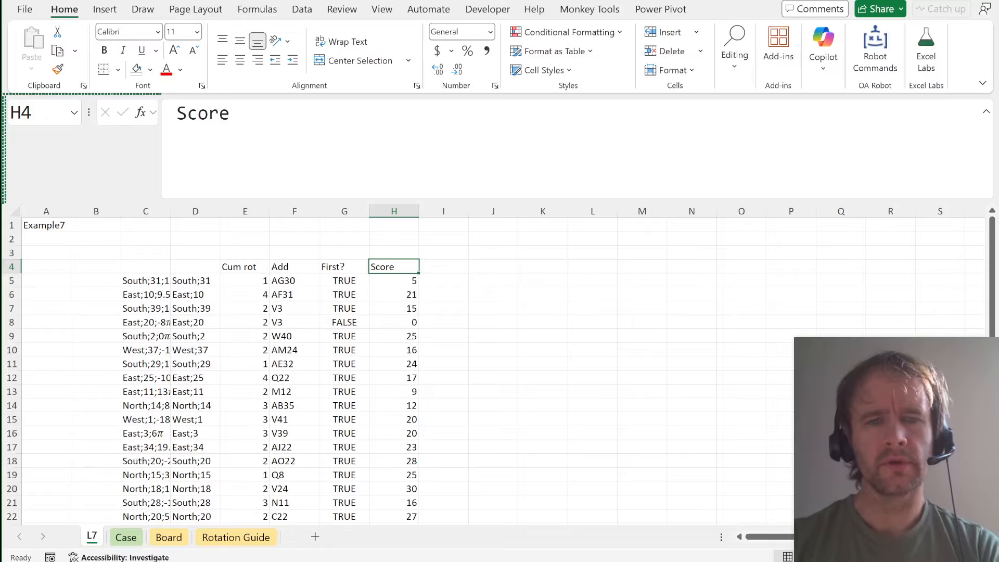
# Add the heading "Player" in I4 and enter 1 in I5 as the starting player.
pyautogui.press('Right')
pyautogui.write('PL')
pyautogui.press('BackSpace')
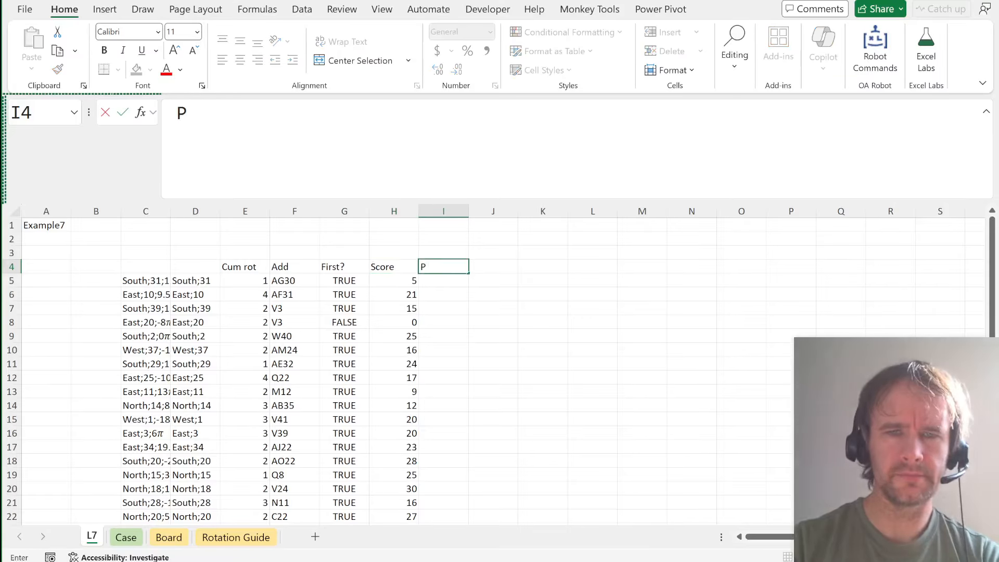
pyautogui.write('layer')
pyautogui.press('Return')
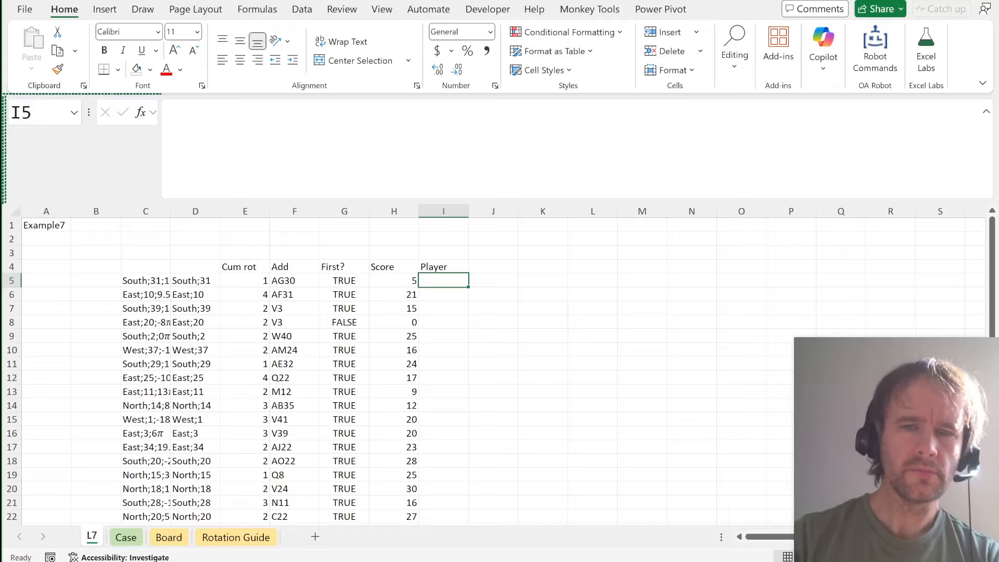
pyautogui.write('1')
pyautogui.press('Return')
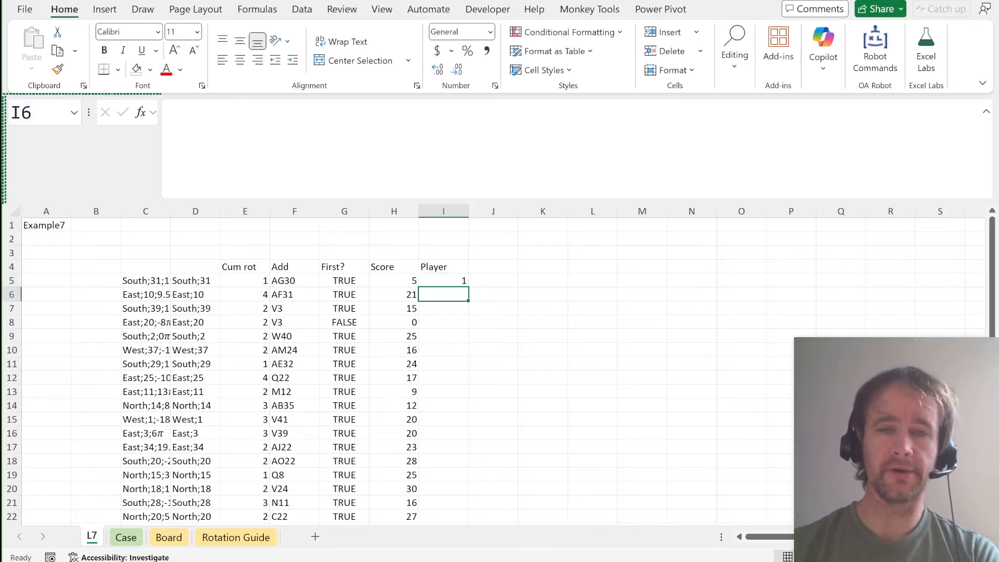
# Reread the Level 7 extra-throw rule in B335 of the Case sheet.
pyautogui.write('=')
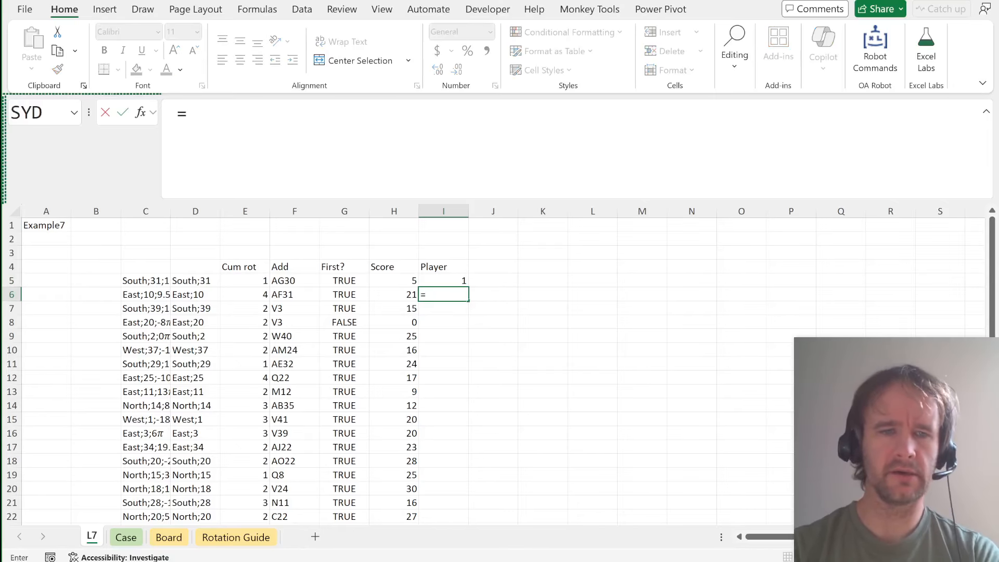
pyautogui.press('Escape')
pyautogui.hotkey('ctrl', 'pagedown')
pyautogui.hotkey('ctrl', 'Left')
pyautogui.hotkey('ctrl', 'Left')
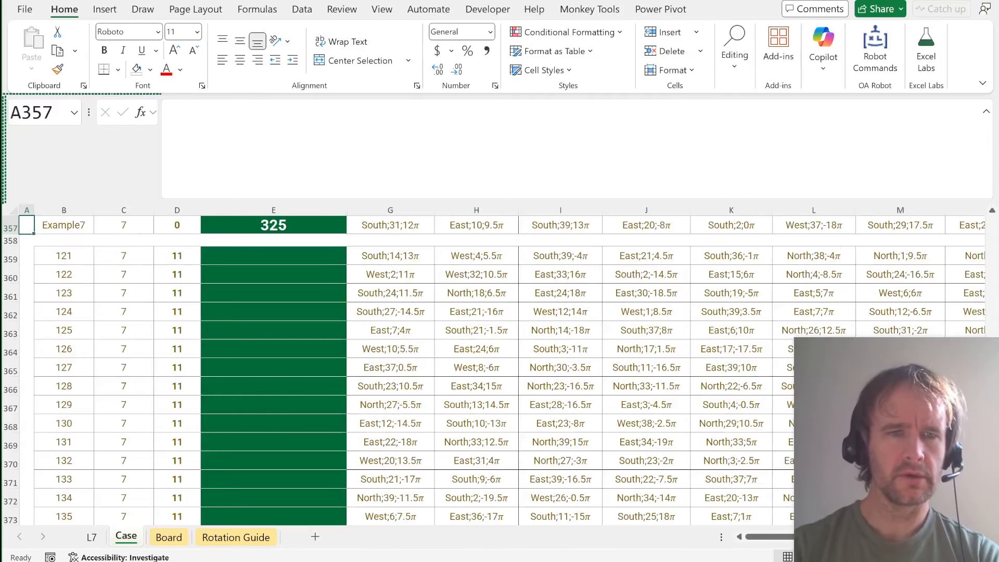
pyautogui.press('pageup')
pyautogui.scroll(1, 285, 365)
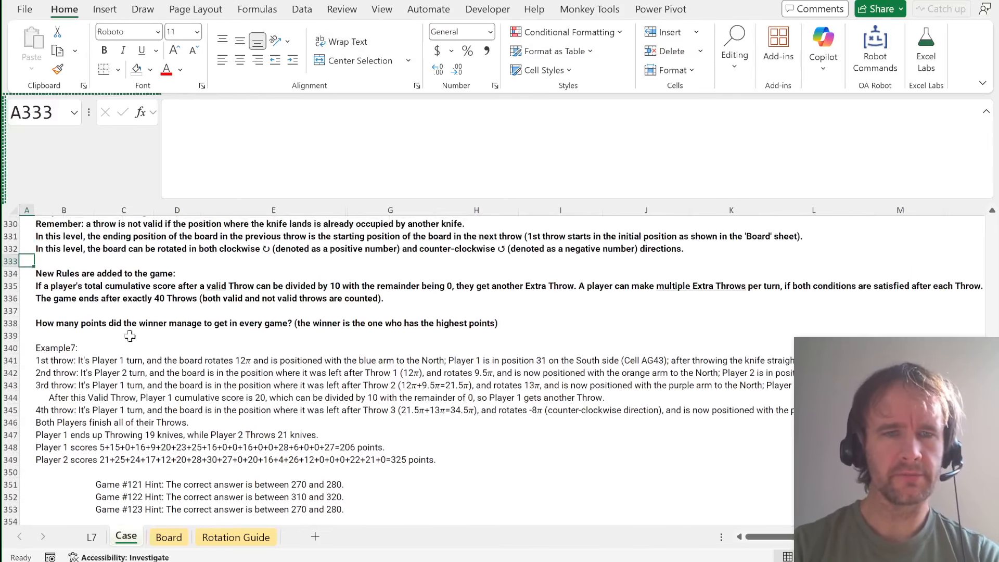
pyautogui.click(52, 289)
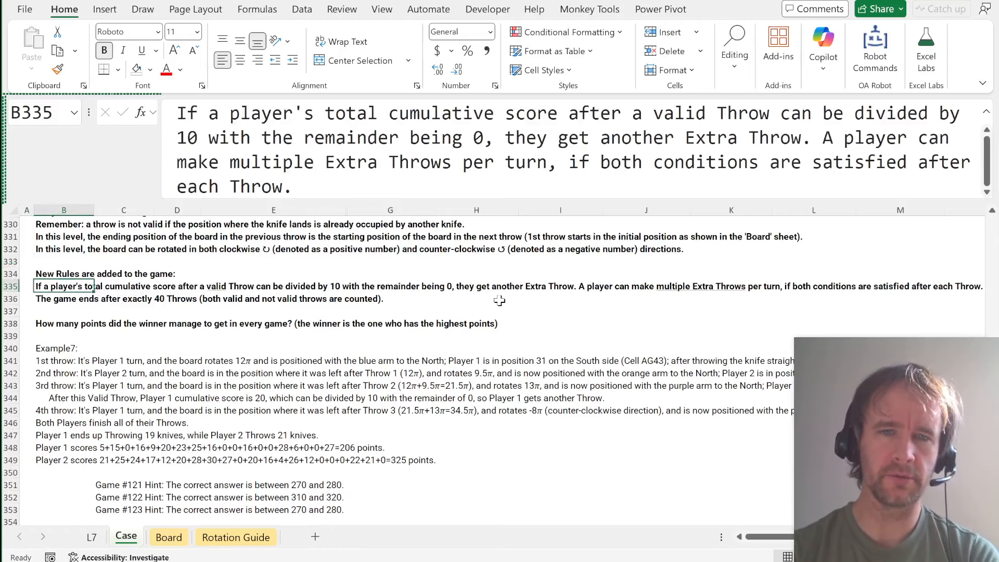
pyautogui.hscroll(1, 500, 300)
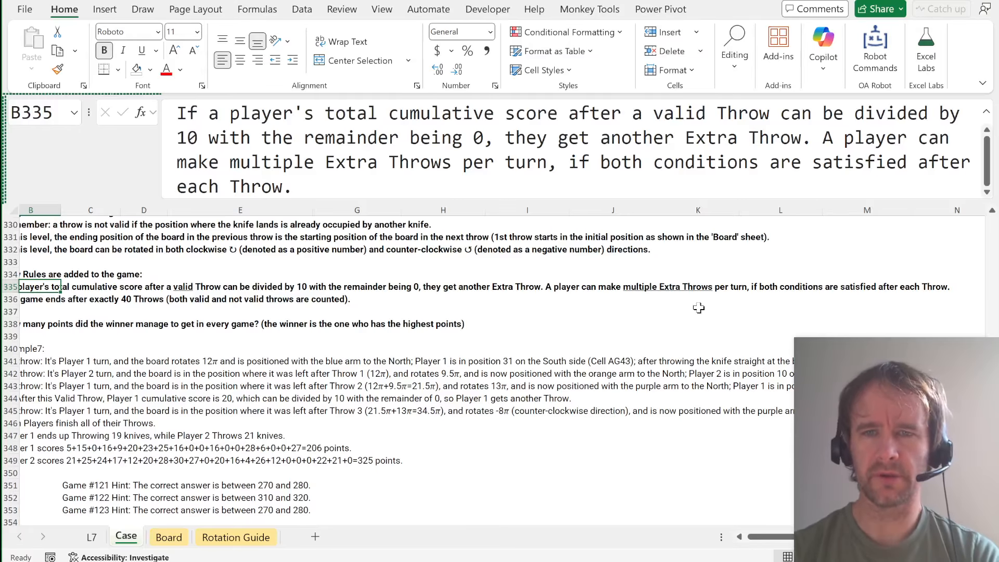
pyautogui.hscroll(-1, 732, 306)
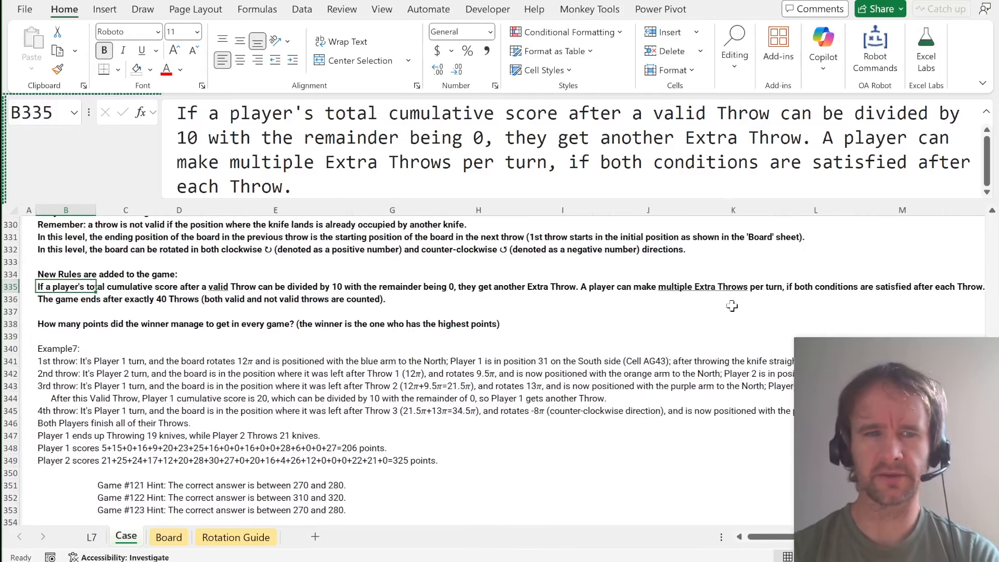
pyautogui.hotkey('ctrl', 'pageup')
pyautogui.write('=if')
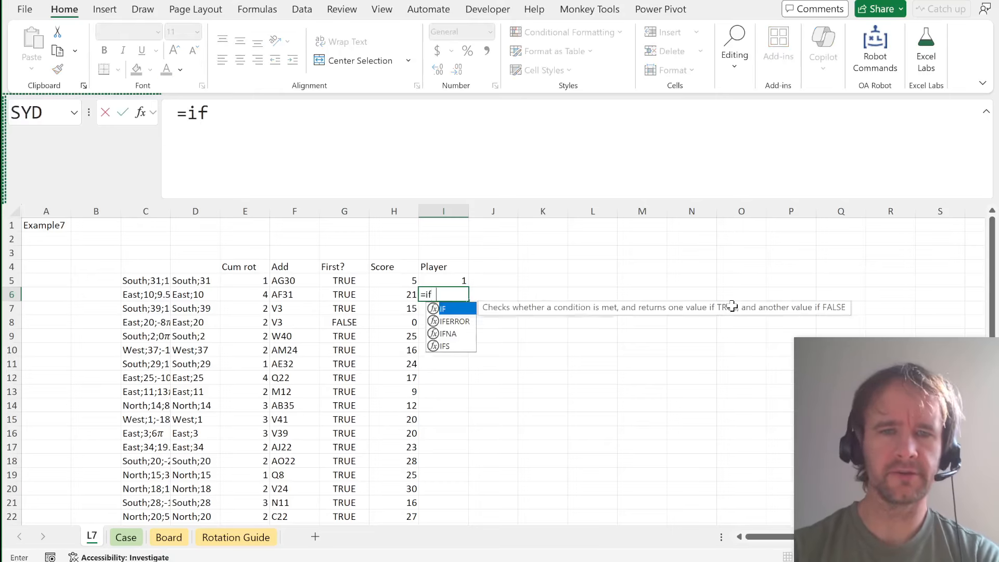
pyautogui.press('Tab')
pyautogui.press('Up')
pyautogui.press('Left')
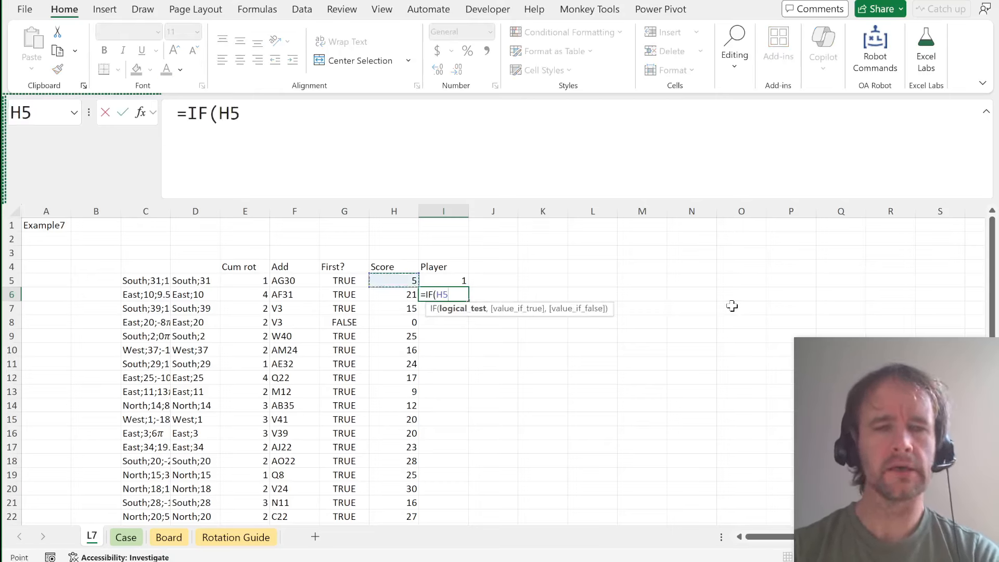
pyautogui.press('Left')
pyautogui.write(',')
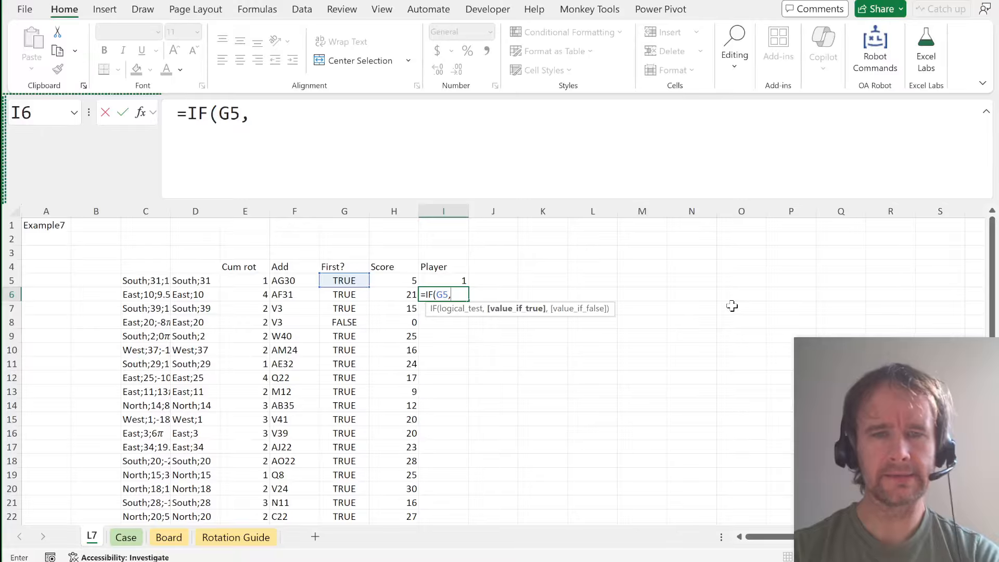
pyautogui.press('Escape')
pyautogui.press('Up')
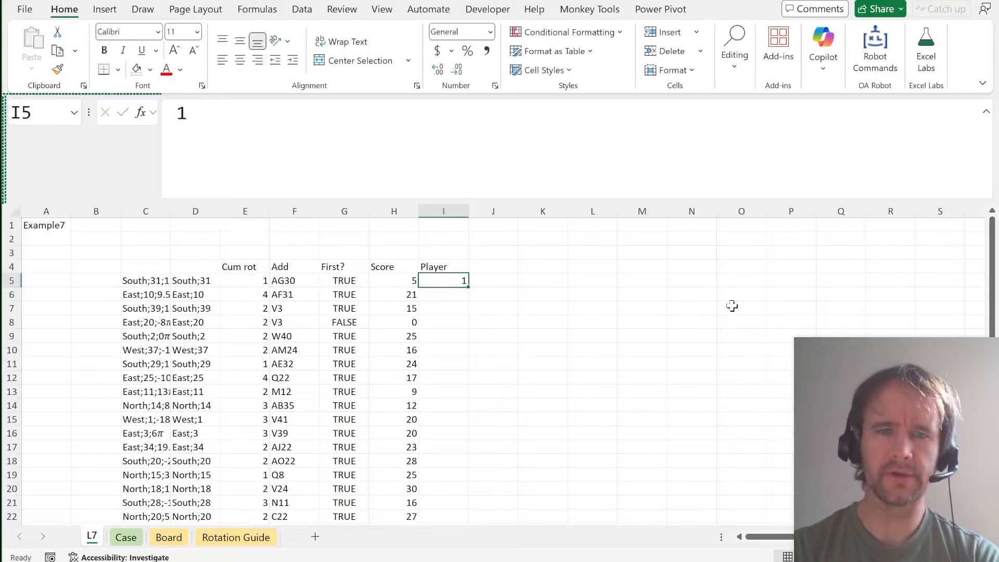
# Add the headings "P1 score" in J4 and "P2 score" in K4.
pyautogui.press('Up')
pyautogui.press('Right')
pyautogui.write('Player score')
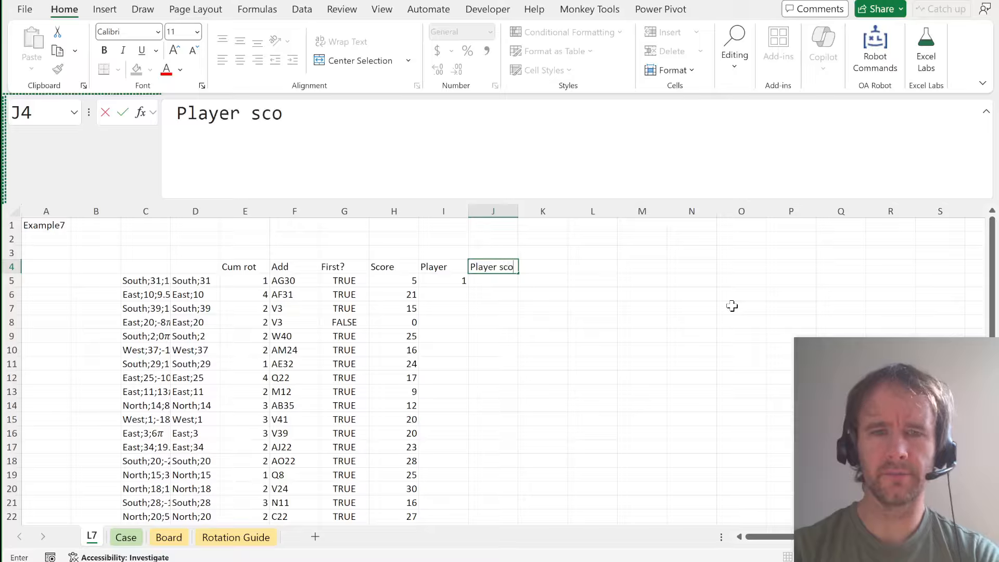
pyautogui.press('Return')
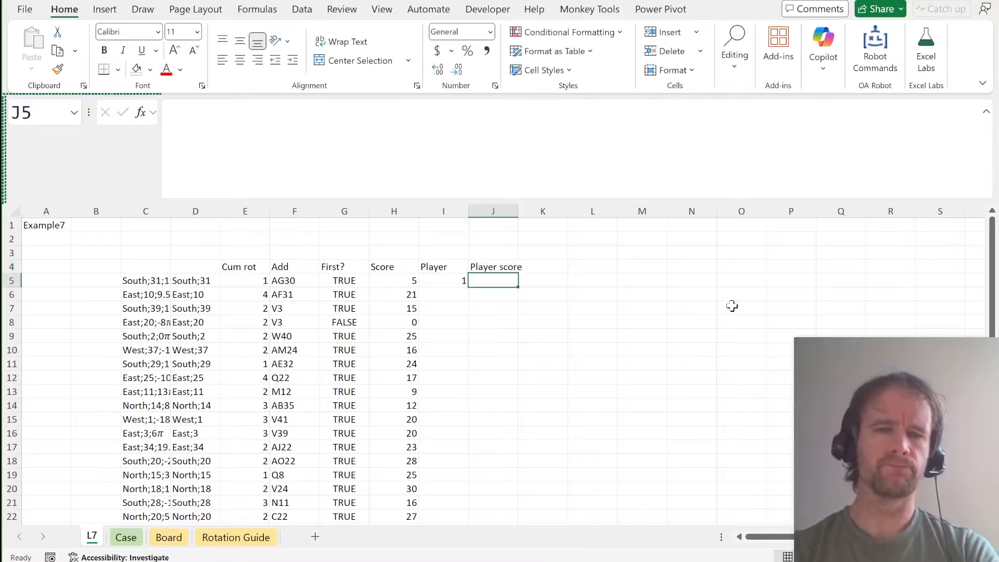
pyautogui.press('Up')
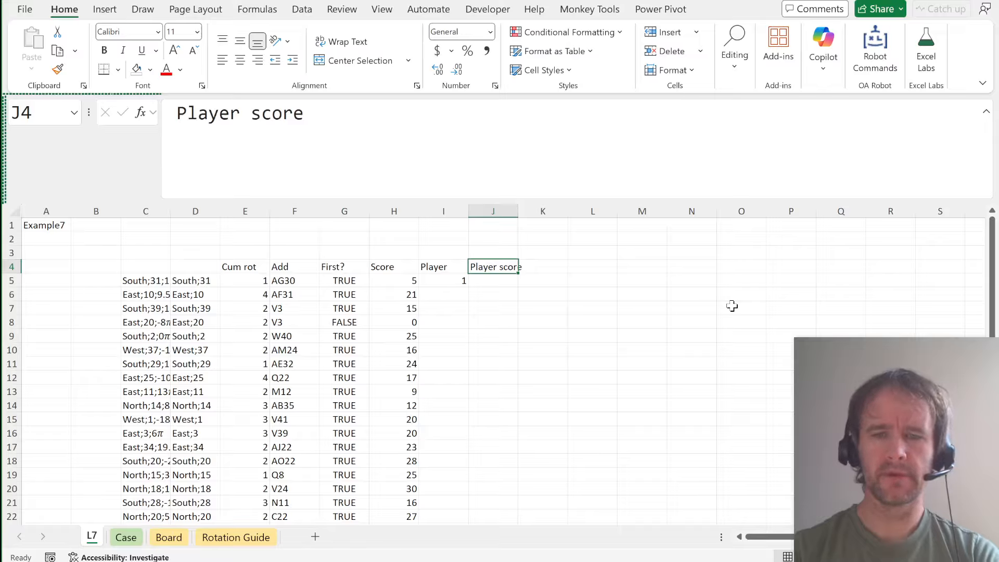
pyautogui.write('P1 score')
pyautogui.press('Tab')
pyautogui.write('P2')
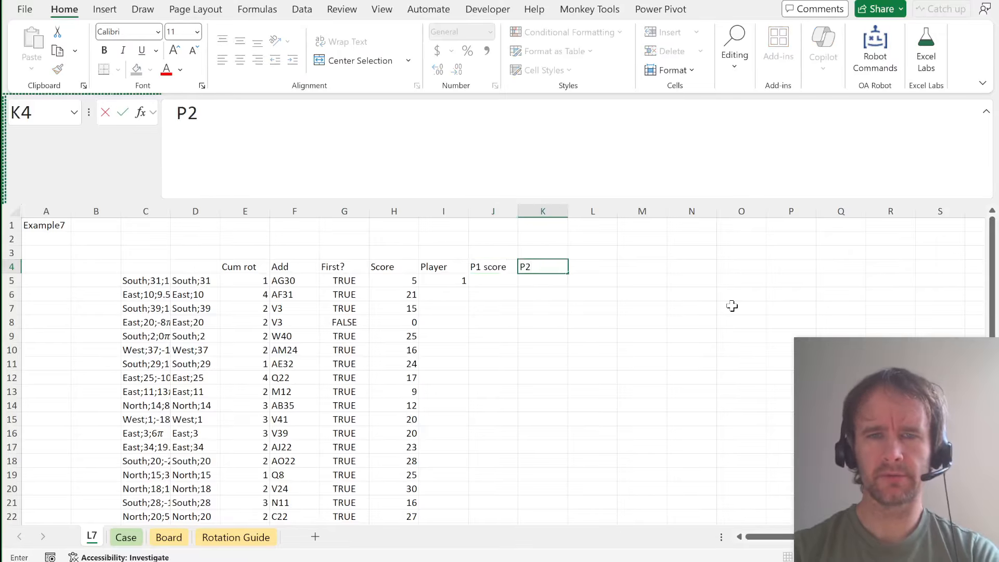
pyautogui.write(' score')
pyautogui.press('Return')
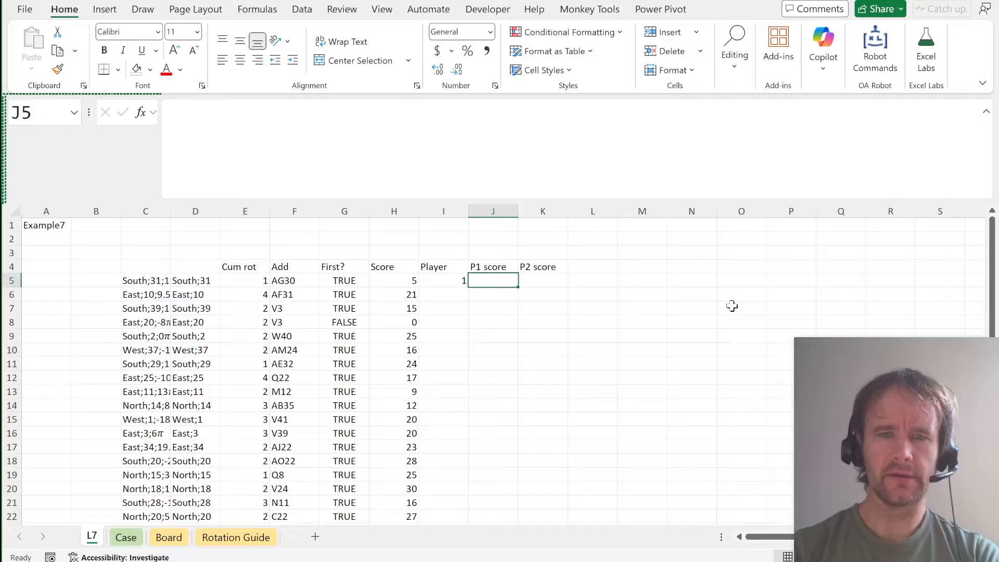
# Move the two player score headings up to J3:K3 and enter 0 as the starting scores in J4:K4.
pyautogui.press('Up')
pyautogui.hotkey('shift', 'Right')
pyautogui.hotkey('ctrl', 'x')
pyautogui.press('Up')
pyautogui.hotkey('ctrl', 'v')
pyautogui.press('Down')
pyautogui.hotkey('shift', 'Right')
pyautogui.write('0')
pyautogui.hotkey('ctrl', 'Return')
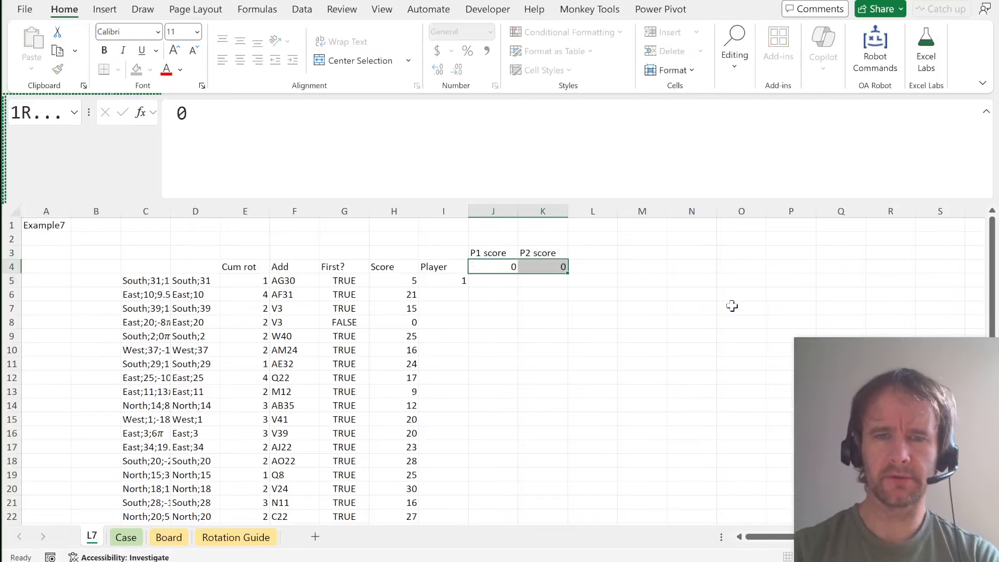
# Begin the running score formula in J5 as =J4:K4+{1,2}=I5 to match each score column to the player.
pyautogui.press('Down')
pyautogui.write('=')
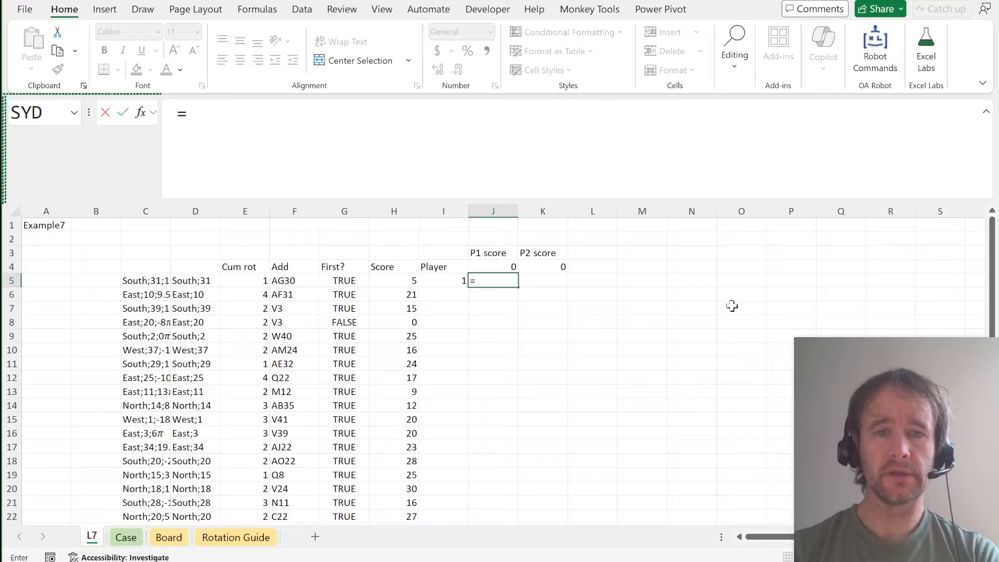
pyautogui.press('Up')
pyautogui.hotkey('shift', 'Right')
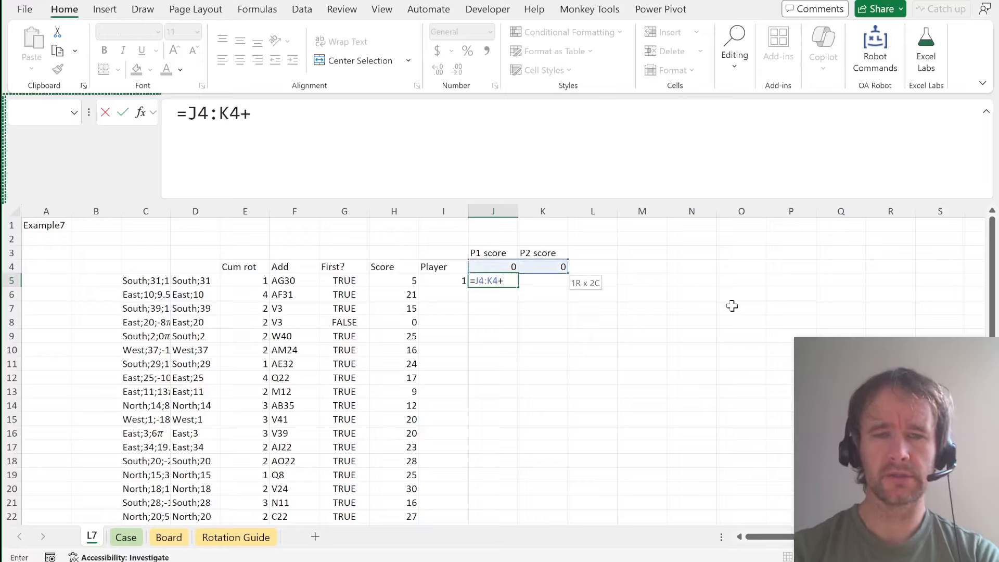
pyautogui.write('+s')
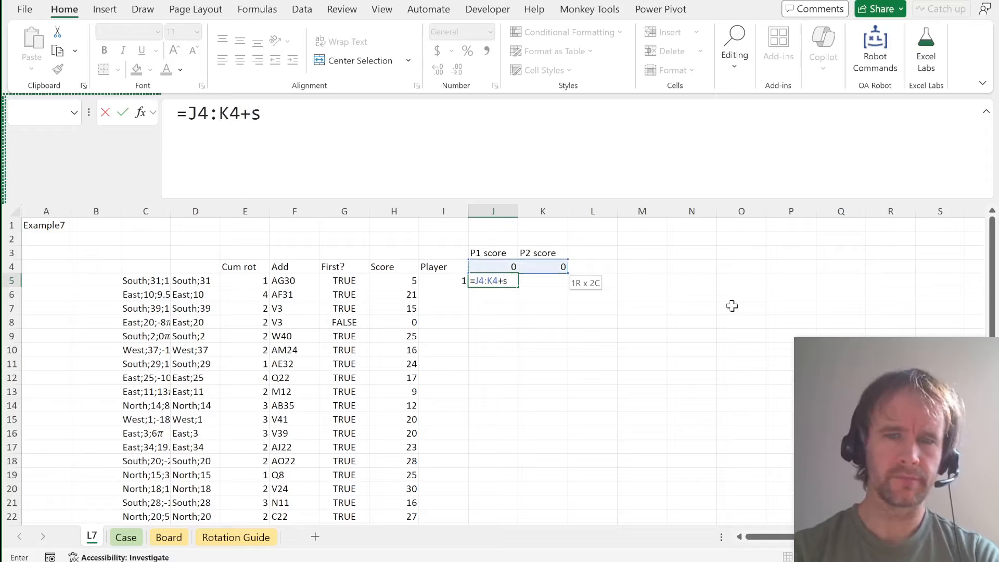
pyautogui.write('eq')
pyautogui.press('Tab')
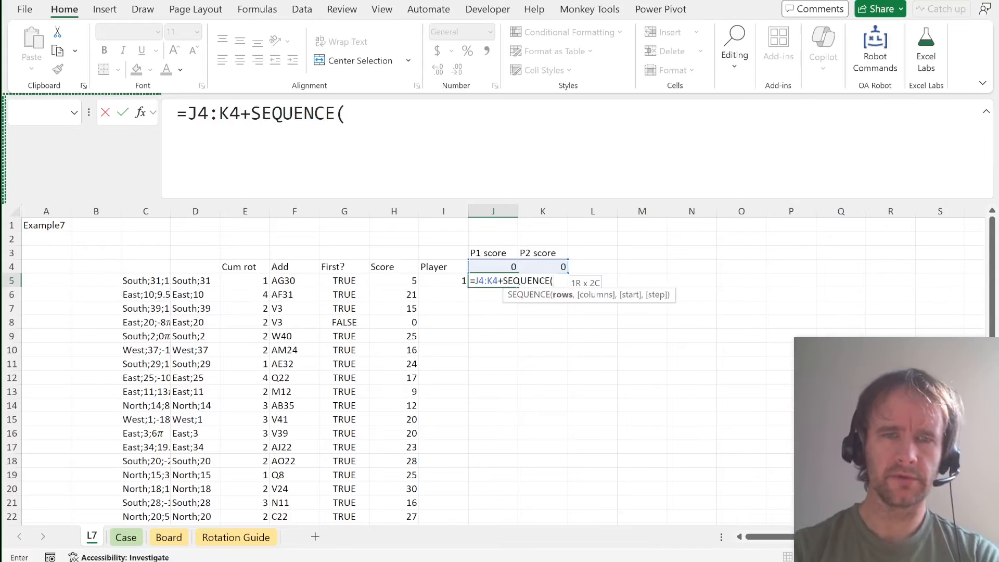
pyautogui.moveTo(345, 114); pyautogui.dragTo(252, 113)
pyautogui.write('{1,2}=')
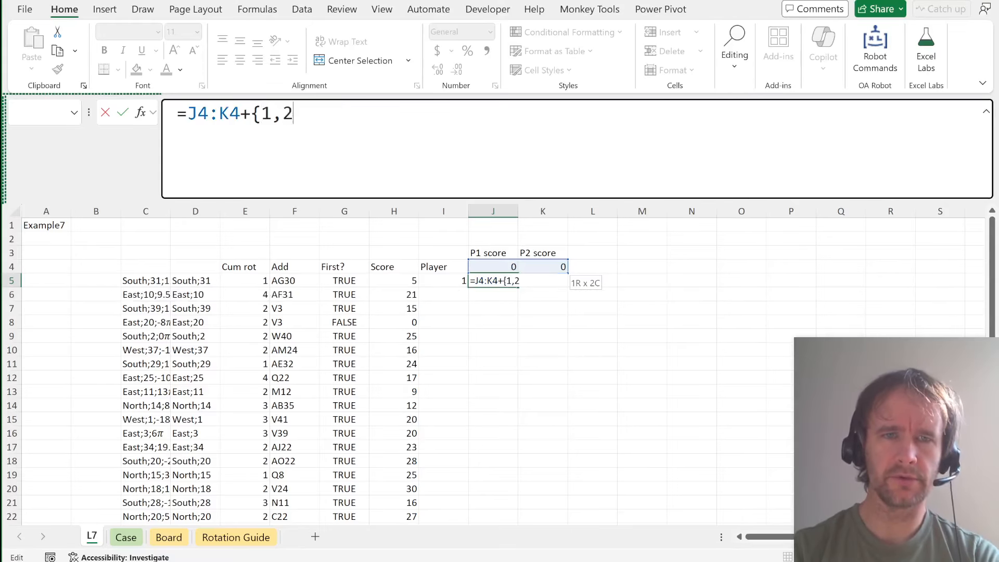
pyautogui.click(453, 286)
pyautogui.press('F2')
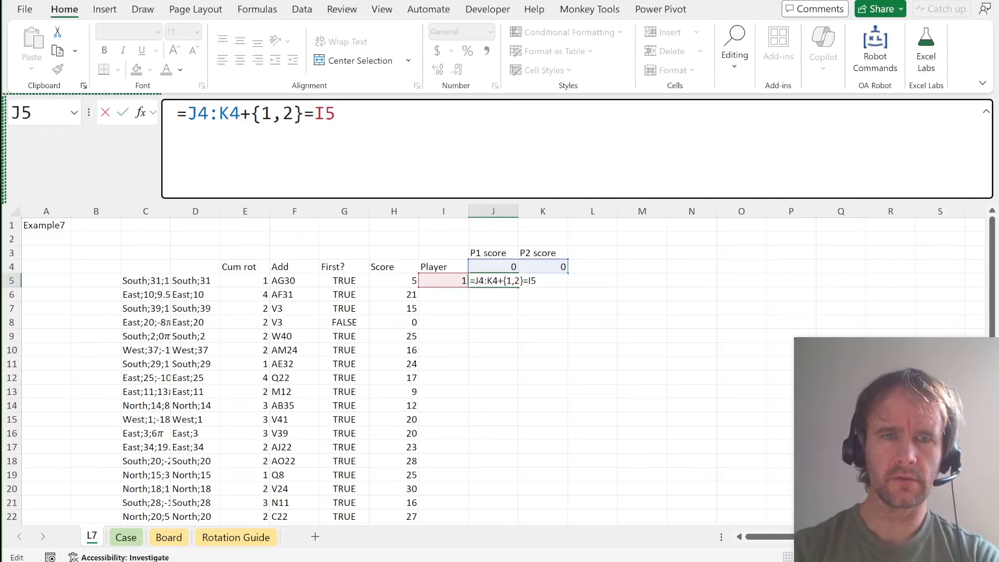
# Bracket the player comparison and multiply it by the throw score, completing J5 as =J4:K4+({1,2}=I5)*H5.
pyautogui.press('Left')
pyautogui.press('Left')
pyautogui.press('Left')
pyautogui.press('Left')
pyautogui.press('Left')
pyautogui.press('Left')
pyautogui.press('Left')
pyautogui.press('Left')
pyautogui.write(')')
pyautogui.press('BackSpace')
pyautogui.write('(')
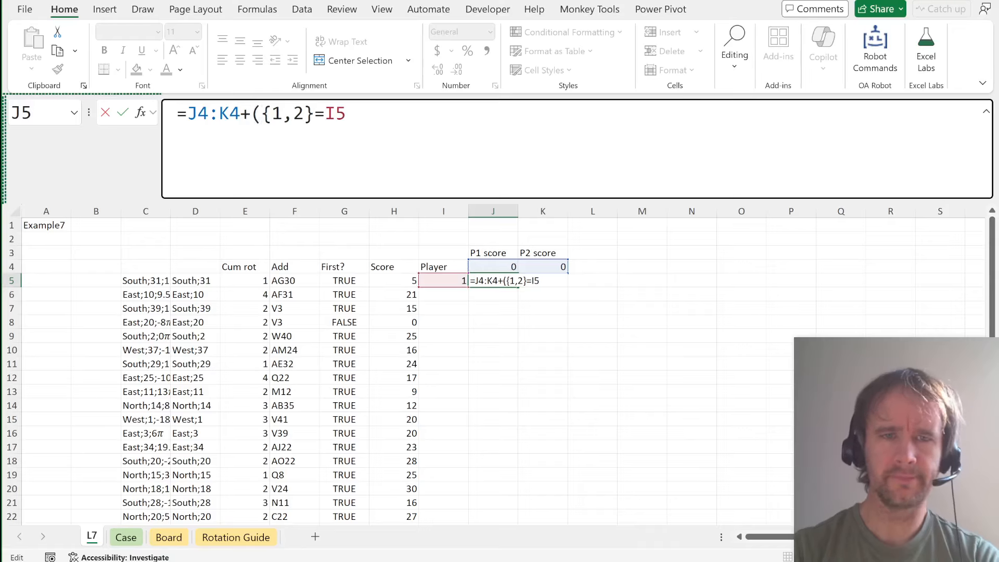
pyautogui.click(398, 281)
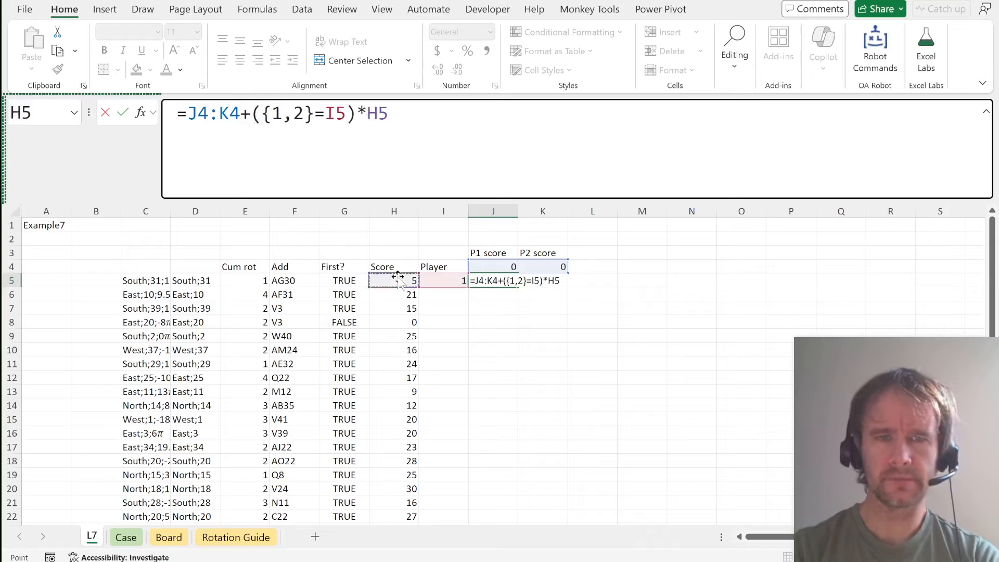
pyautogui.press('Return')
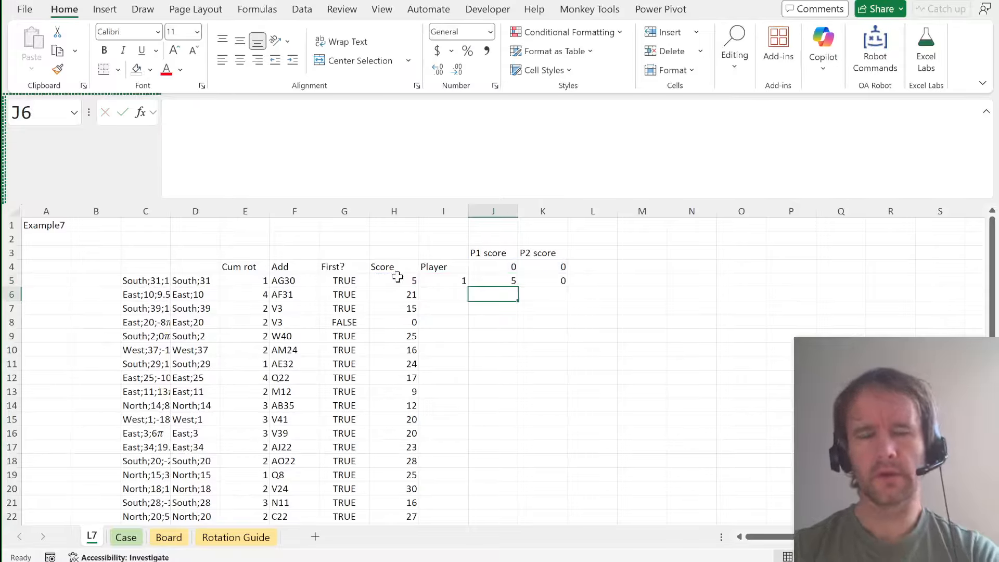
# Begin the next-player formula in I6 as =IF(G5*INDEX(J5#,I5), combining the valid-throw flag with the player's running score.
pyautogui.press('Left')
pyautogui.write('=')
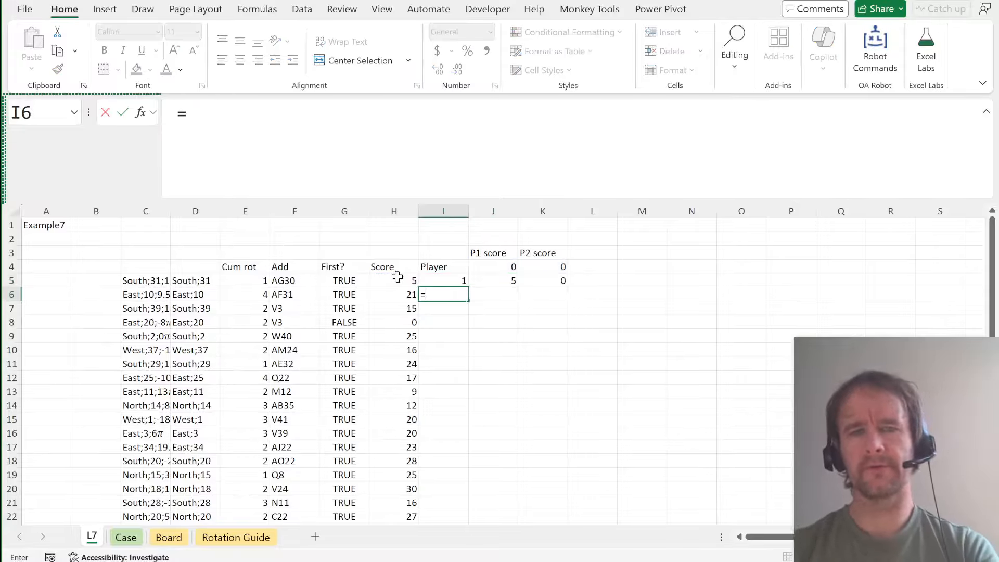
pyautogui.write('if')
pyautogui.press('Tab')
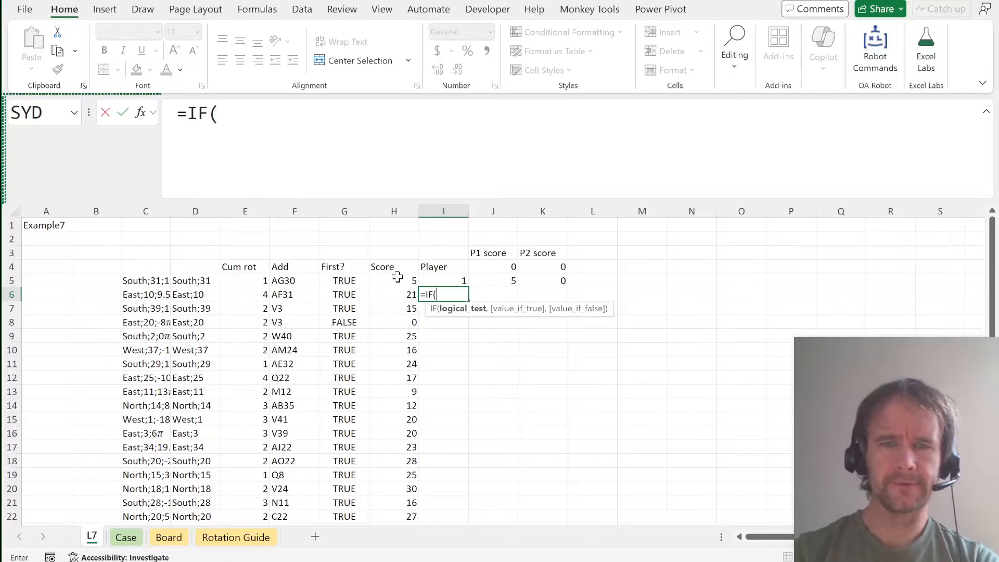
pyautogui.press('Up')
pyautogui.press('Left')
pyautogui.press('Left')
pyautogui.write('*')
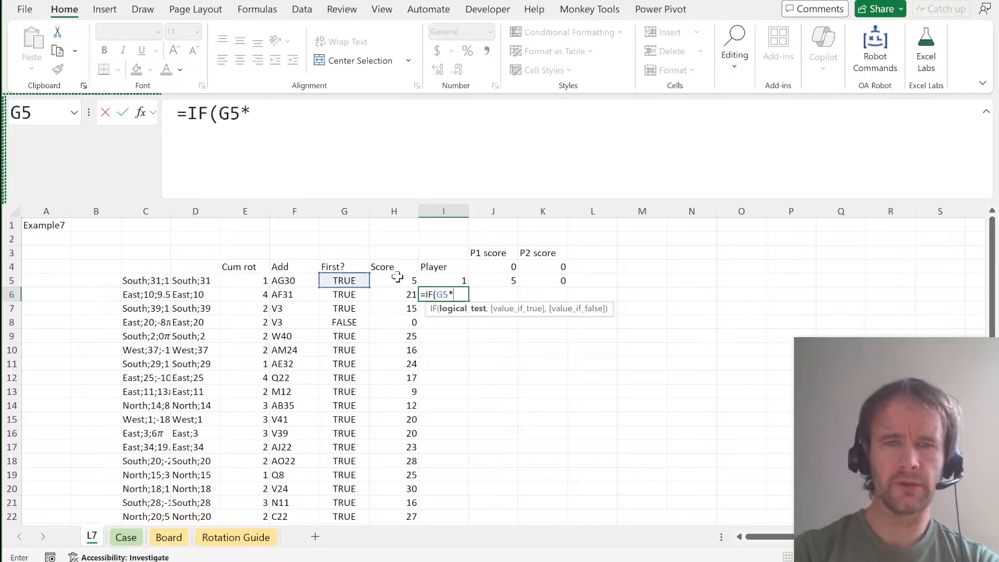
pyautogui.write('inde')
pyautogui.press('Tab')
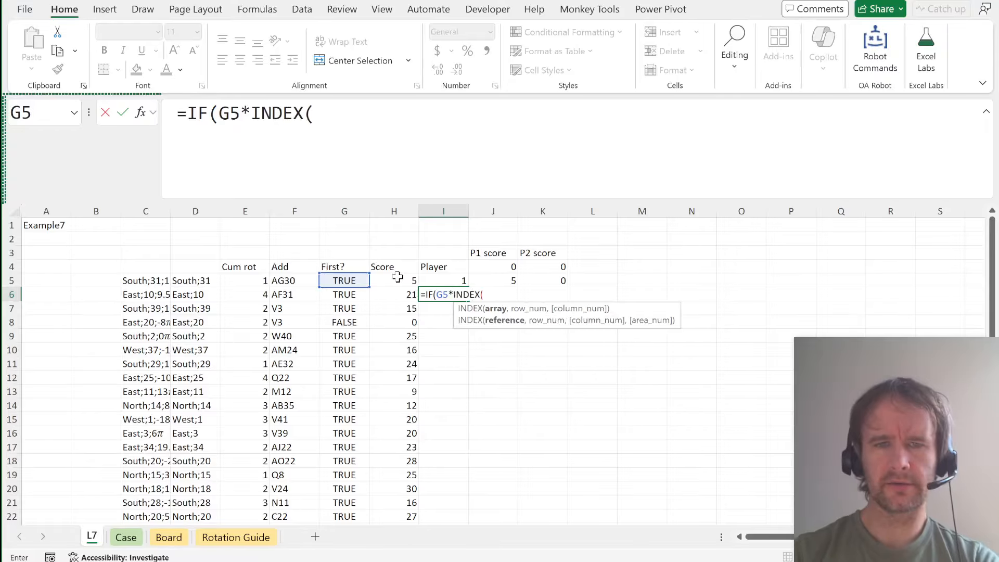
pyautogui.write('J5#,')
pyautogui.press('Up')
pyautogui.write(')')
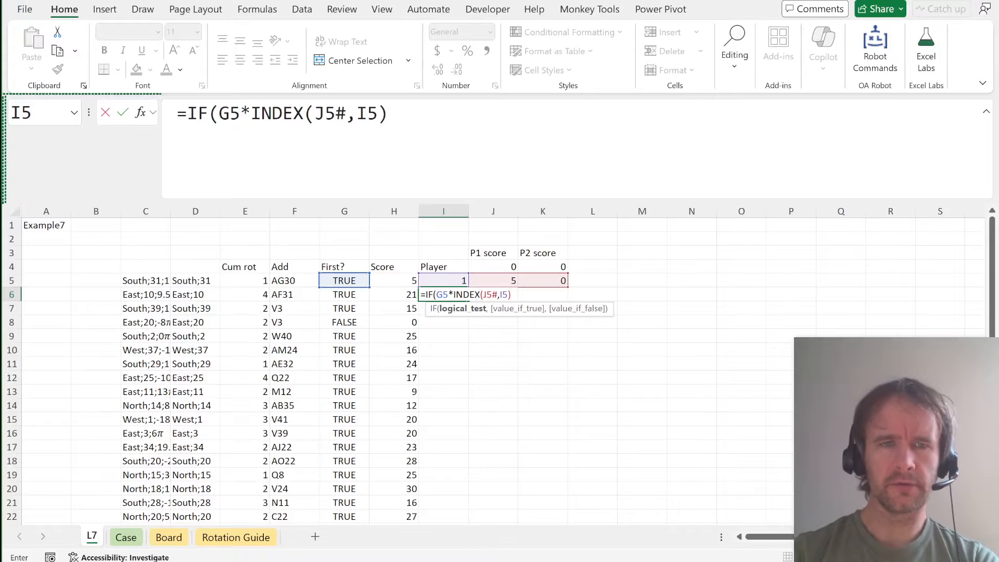
# Wrap the INDEX part of the I6 formula in a divisibility test, (MOD(INDEX(J5#,I5),10)=0), as the IF condition.
pyautogui.click(251, 113)
pyautogui.write('mod')
pyautogui.press('Tab')
pyautogui.click(251, 113)
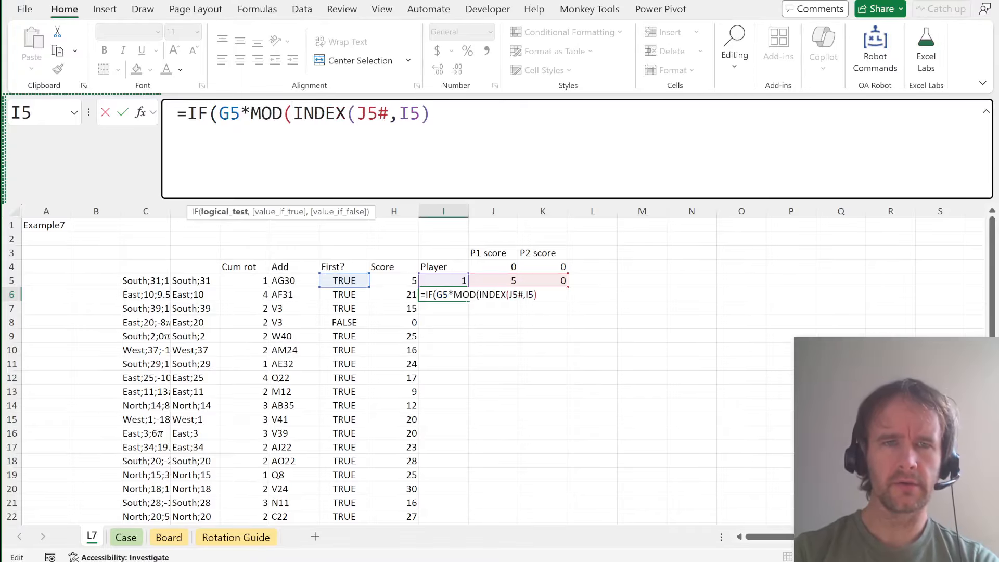
pyautogui.write('(')
pyautogui.press('End')
pyautogui.write(',10)')
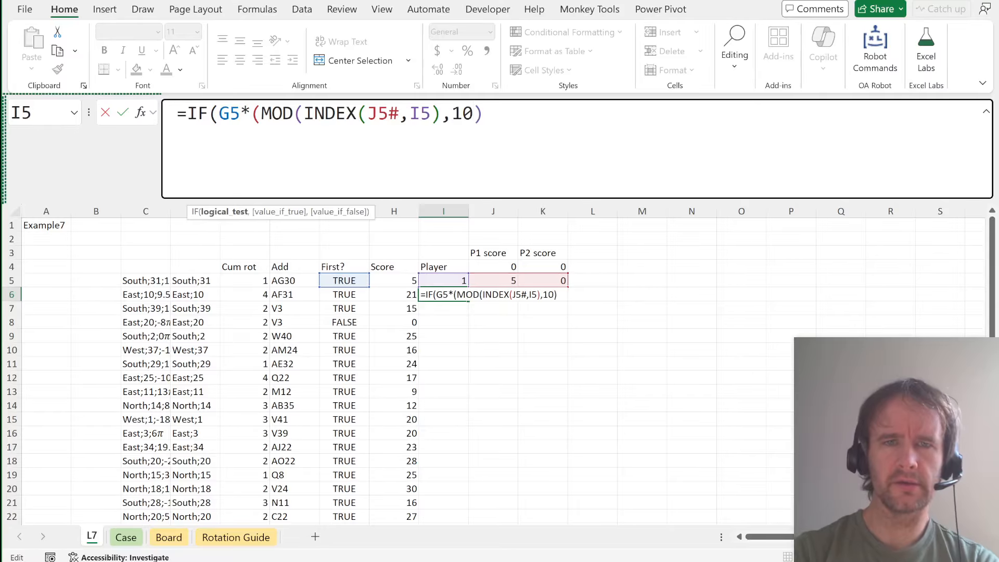
pyautogui.write('=0),')
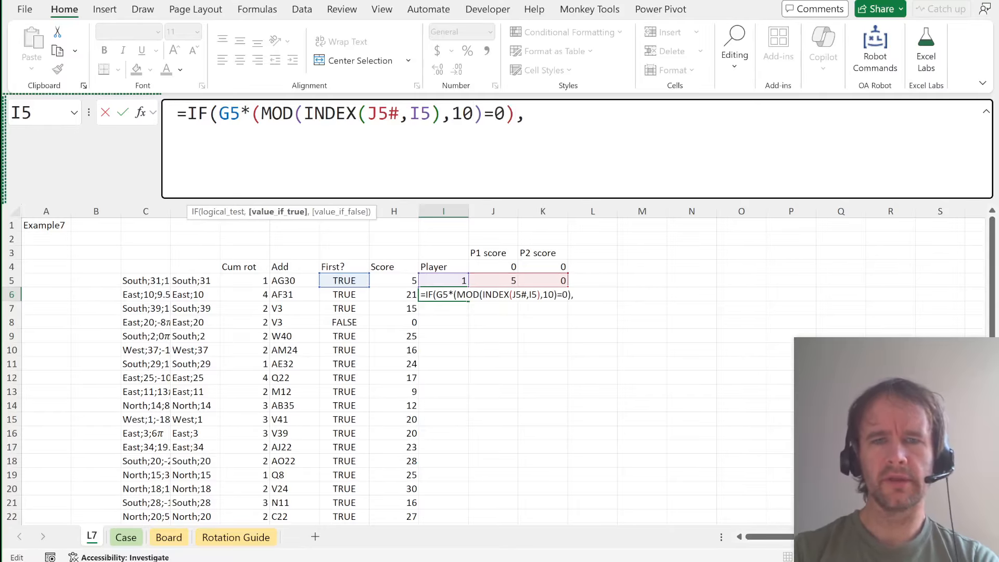
# Complete the I6 formula so it returns I5 for an extra throw and 3-I5 otherwise.
pyautogui.click(443, 281)
pyautogui.write(',')
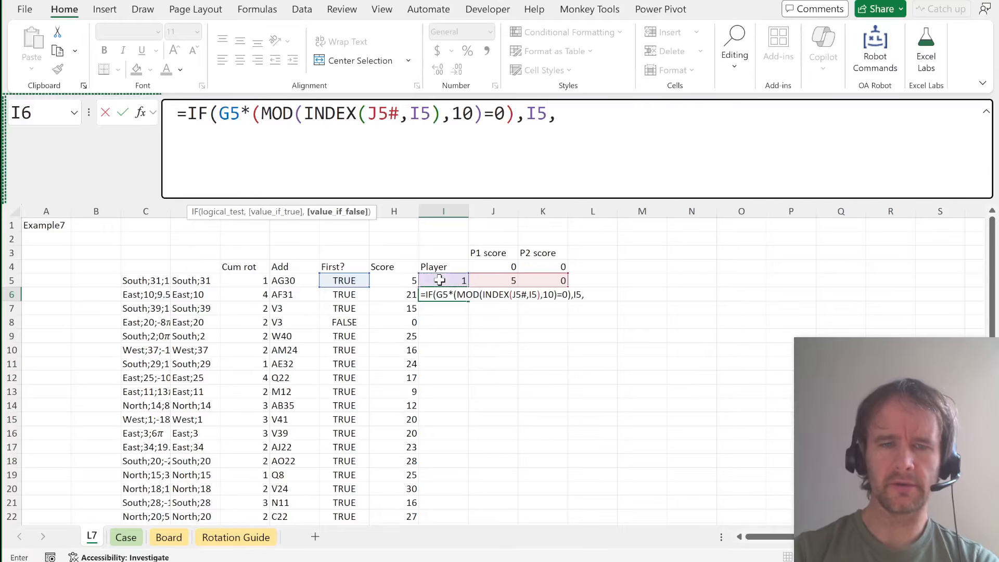
pyautogui.write('3-')
pyautogui.click(439, 280)
pyautogui.write(')')
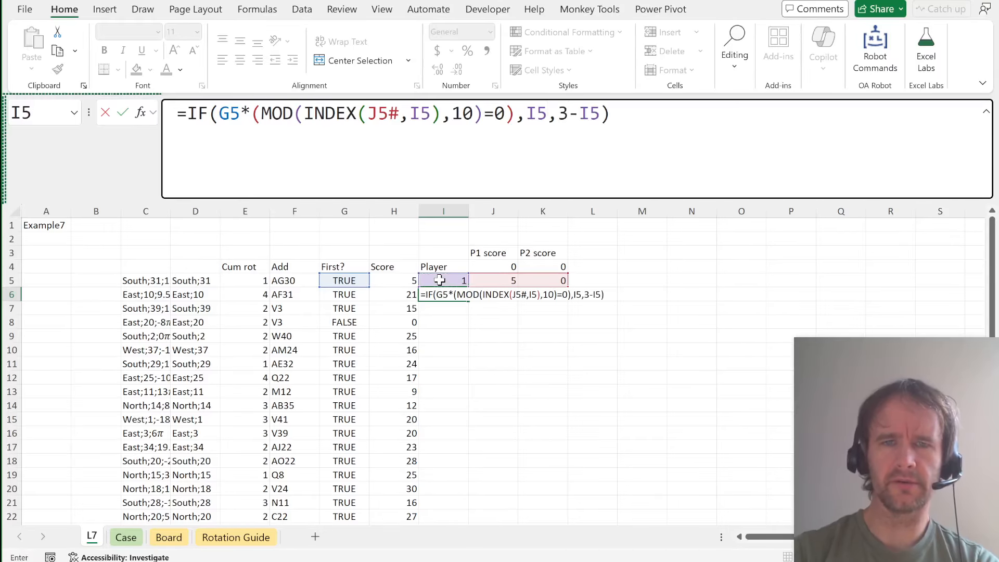
pyautogui.press('Return')
# Copy the running score formula into J6 as =J5:K5+({1,2}=I6)*H6.
pyautogui.press('Up')
pyautogui.press('Right')
pyautogui.write('=J5:K5+({1,2}=I6)*H6')
pyautogui.press('Left')
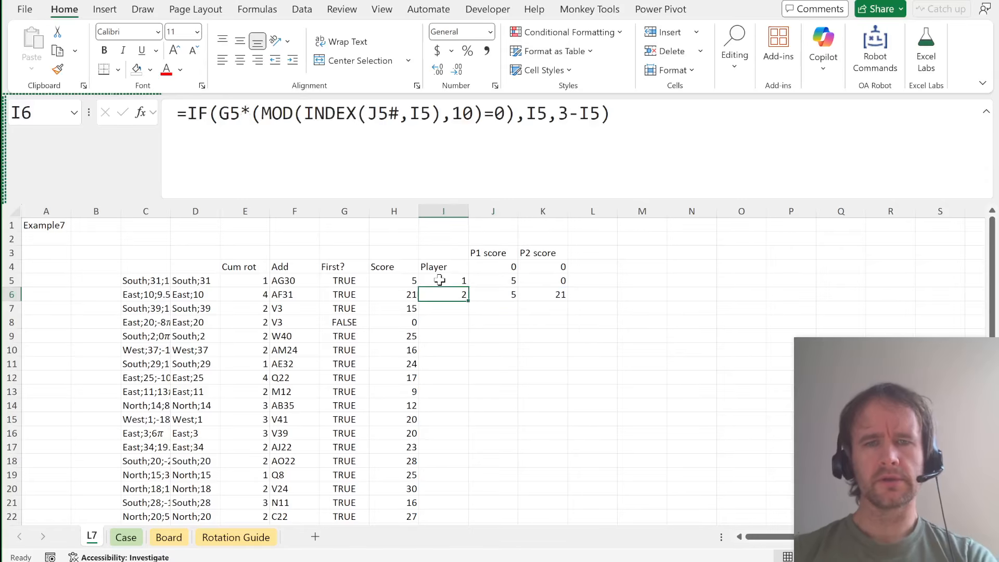
# Fill the player formula in column I and the running score formula in column J down through row 8.
pyautogui.press('Down')
pyautogui.hotkey('ctrl', 'd')
pyautogui.press('Right')
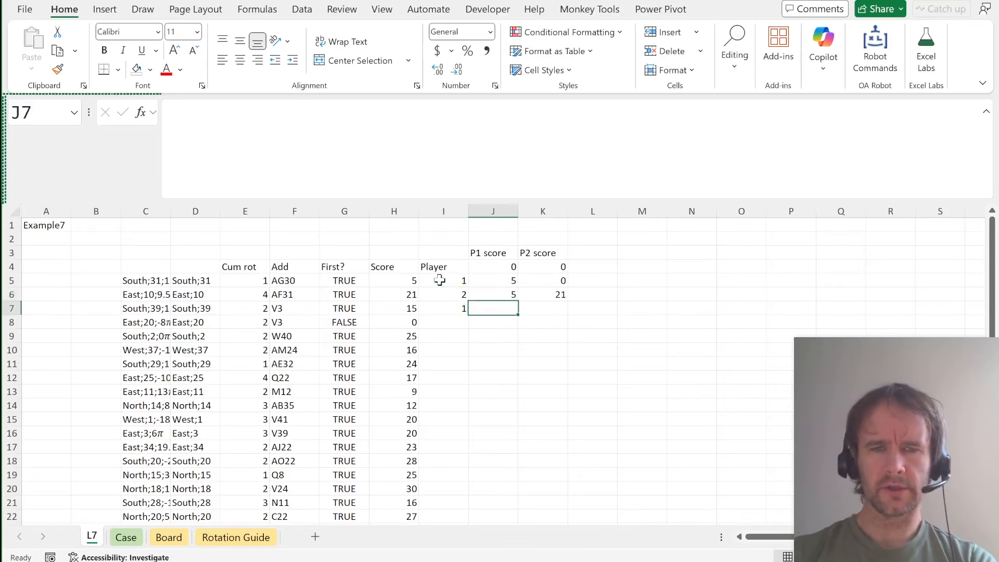
pyautogui.hotkey('ctrl', 'd')
pyautogui.press('Left')
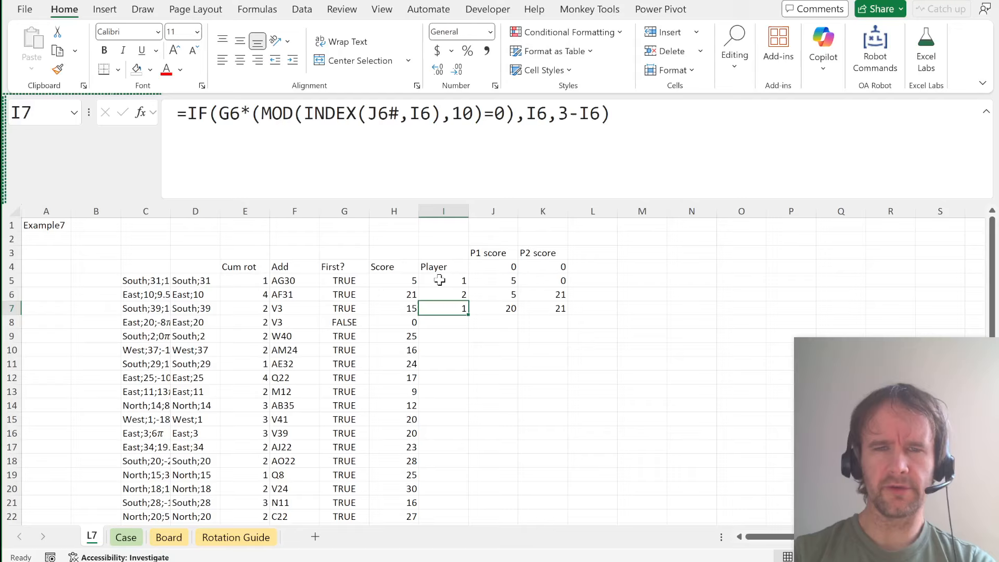
pyautogui.press('Down')
pyautogui.hotkey('shift', 'Right')
pyautogui.hotkey('ctrl', 'd')
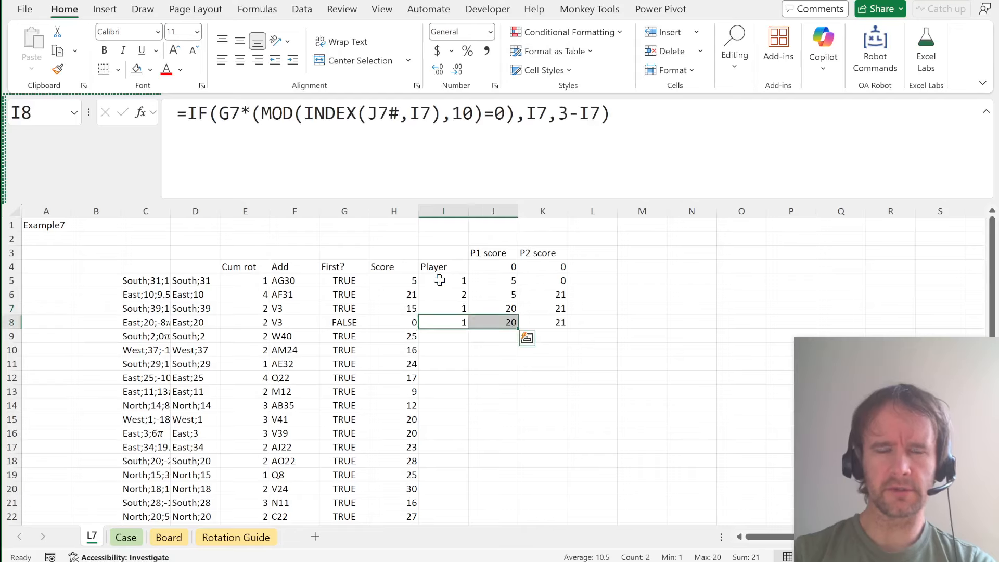
# Fill the player and running score formulas down to the last throw in row 44.
pyautogui.press('Left')
pyautogui.hotkey('ctrl', 'Down')
pyautogui.press('Right')
pyautogui.hotkey('shift', 'Up')
pyautogui.hotkey('shift', 'Right')
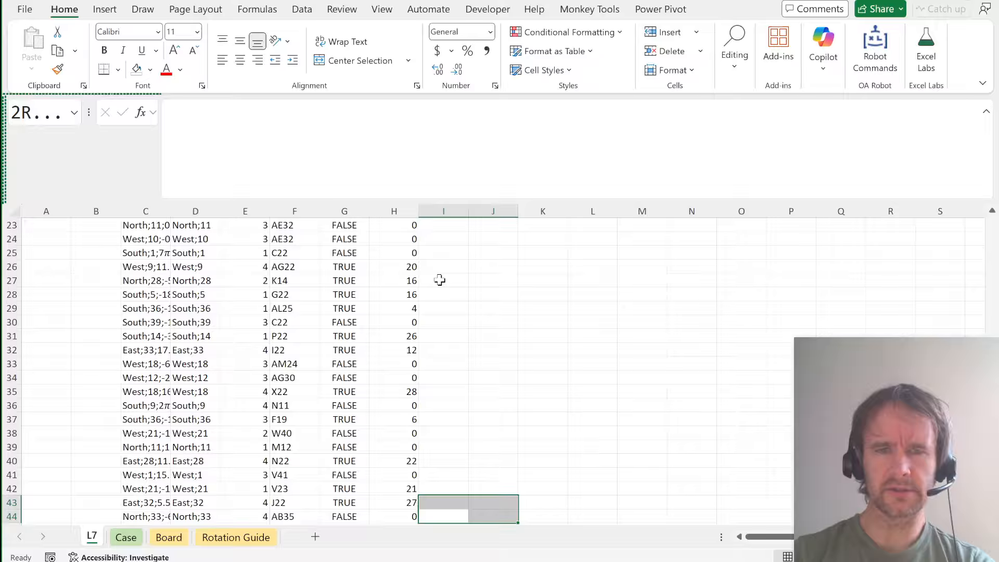
pyautogui.hotkey('ctrl', 'shift', 'Up')
pyautogui.hotkey('ctrl', 'd')
pyautogui.press('Right')
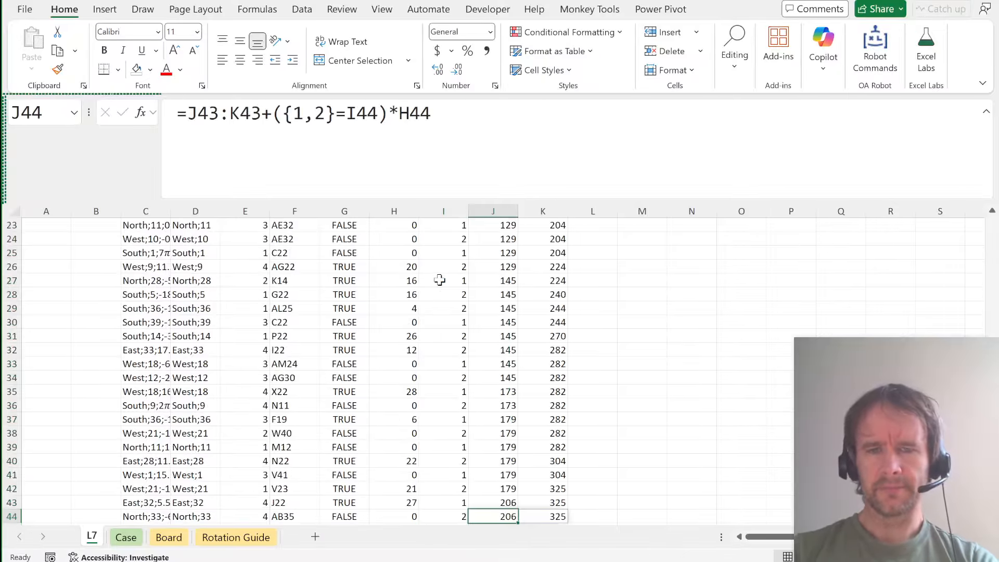
# Enter a MAX formula in O4 that returns the winner's final score from row 44.
pyautogui.press('Down')
pyautogui.hotkey('ctrl', 'Up')
pyautogui.hotkey('ctrl', 'Up')
pyautogui.press('Down')
pyautogui.press('Right')
pyautogui.press('Right')
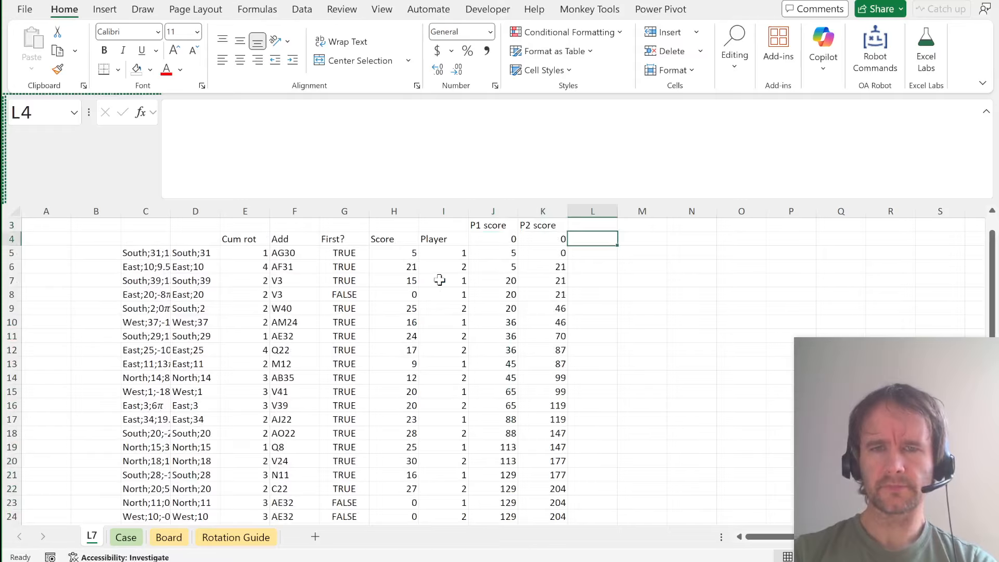
pyautogui.press('Right')
pyautogui.press('Right')
pyautogui.press('Right')
pyautogui.write('=MAX(')
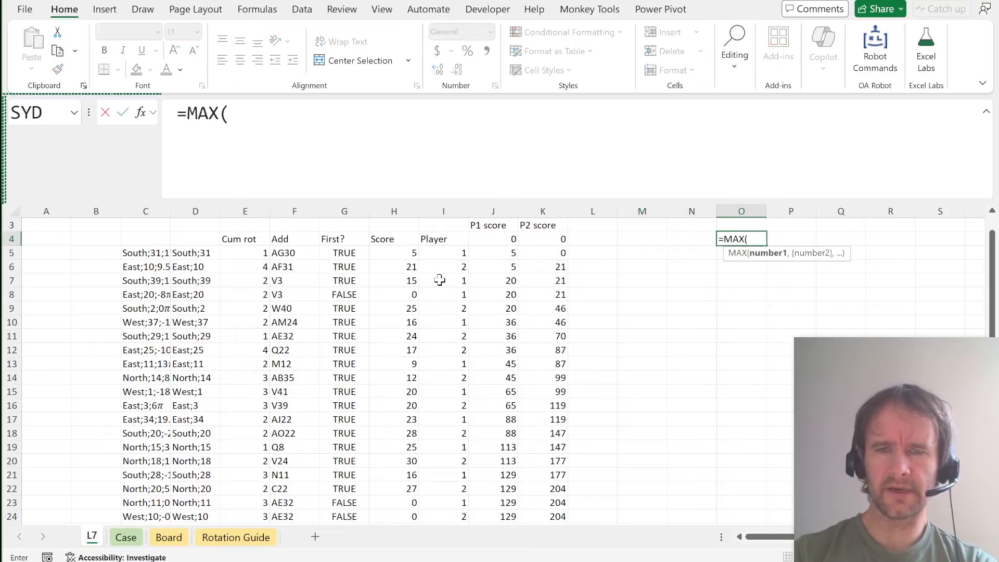
pyautogui.press('Left')
pyautogui.press('Left')
pyautogui.press('Left')
pyautogui.press('Left')
pyautogui.hotkey('ctrl', 'Down')
pyautogui.press('Return')
# List the Level 7 game numbers from N5 down on the L7 sheet by referencing the Case sheet's game column starting at 121.
pyautogui.scroll(1, 440, 280)
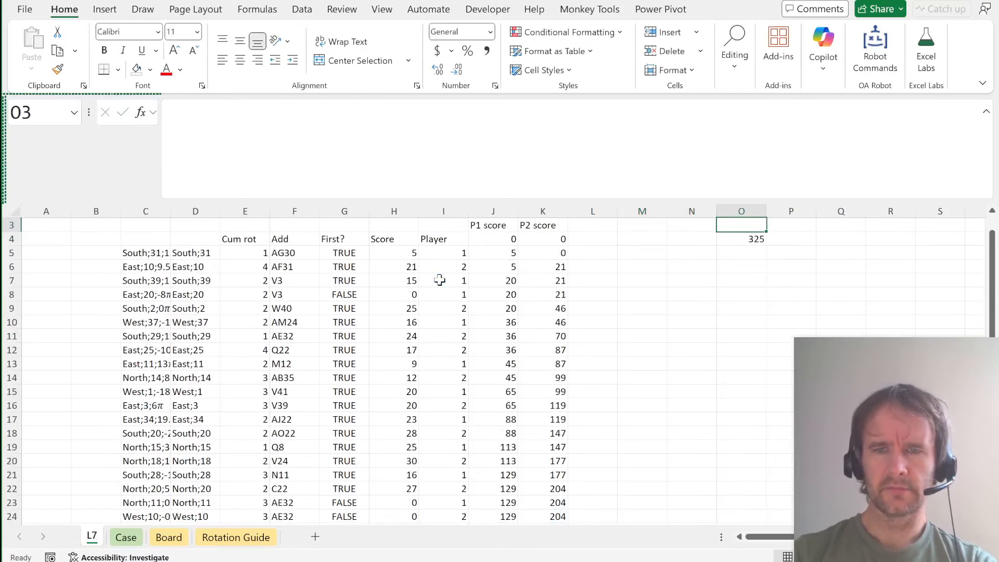
pyautogui.press('Left')
pyautogui.write('=')
pyautogui.hotkey('ctrl', 'pagedown')
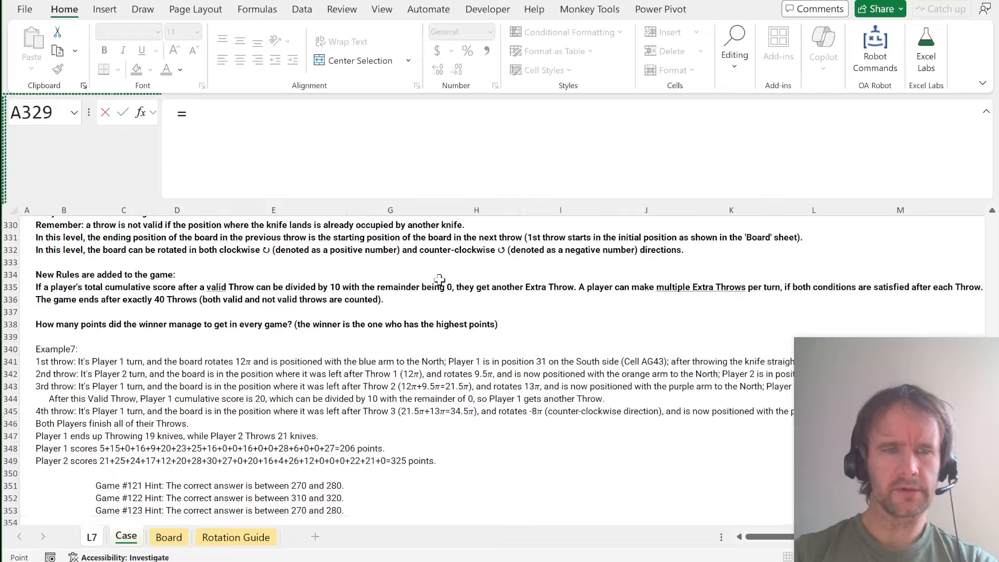
pyautogui.scroll(-6, 129, 398)
pyautogui.scroll(-1, 129, 398)
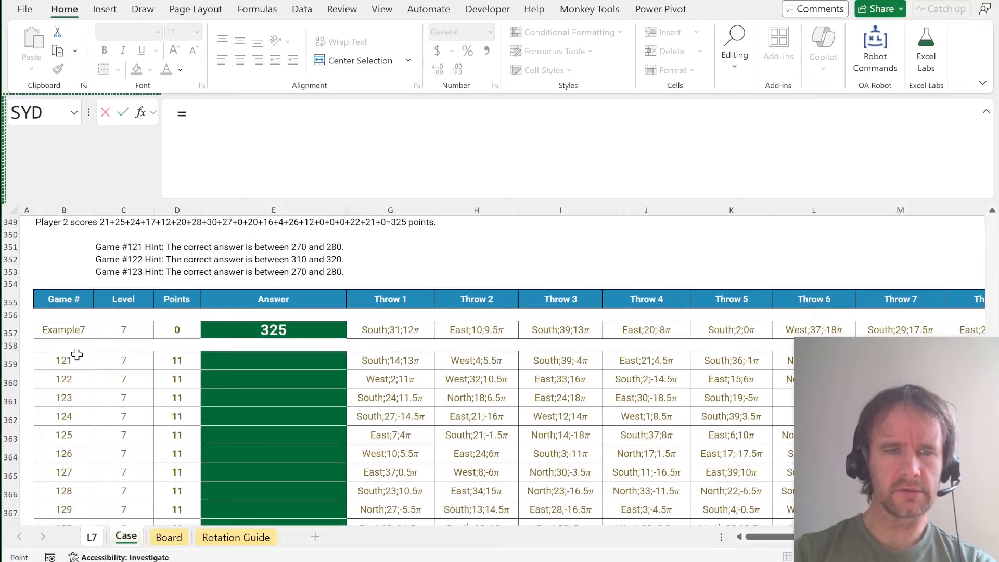
pyautogui.click(77, 355)
pyautogui.hotkey('ctrl', 'shift', 'Down')
pyautogui.press('Return')
# Create a one-variable data table over N4:O24 using A1 as the column input cell.
pyautogui.press('Up')
pyautogui.press('Up')
pyautogui.hotkey('ctrl', 'shift', 'Down')
pyautogui.hotkey('shift', 'Right')
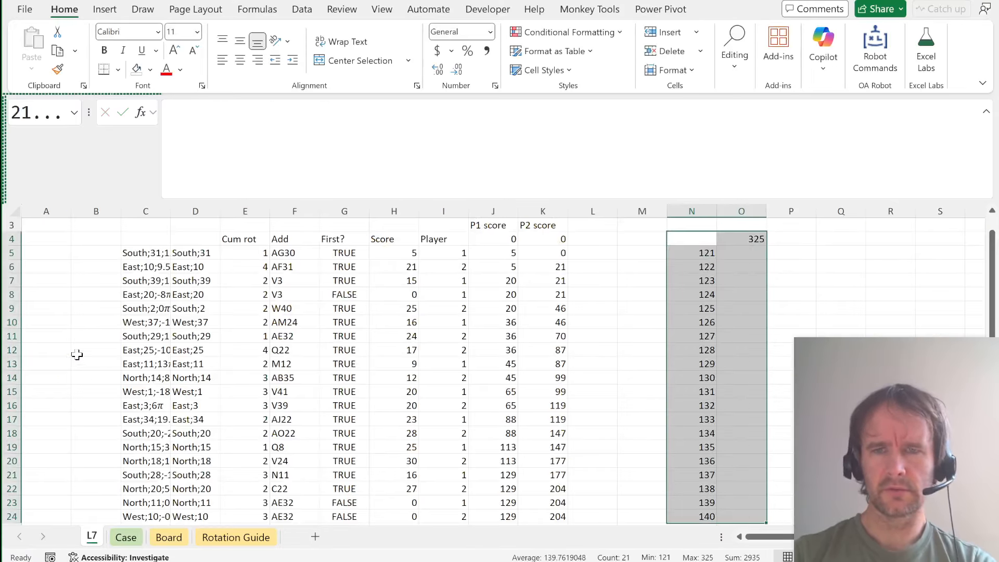
pyautogui.hotkey('alt', 'a')
pyautogui.press('w')
pyautogui.press('t')
pyautogui.press('Return')
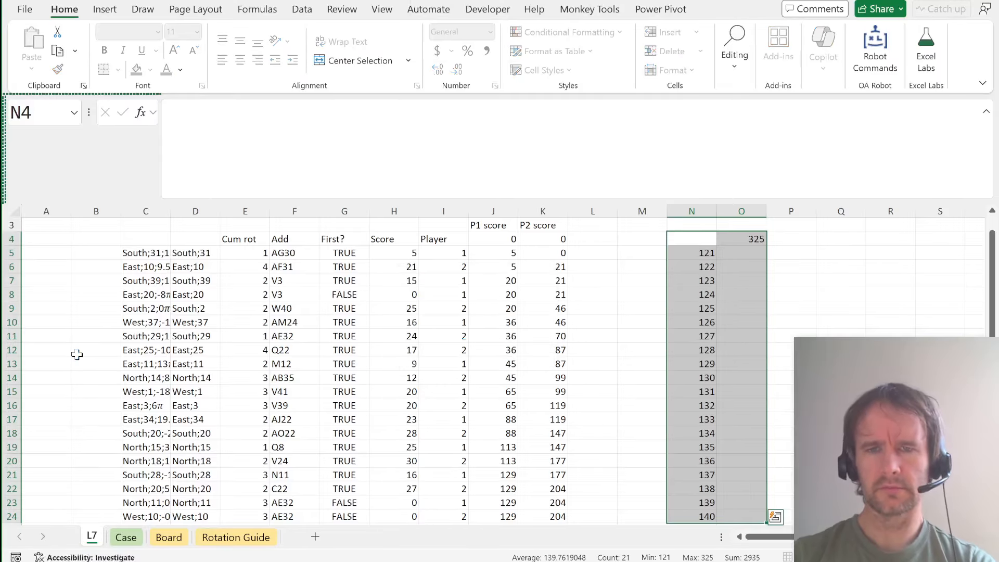
# Link the data table results from O5 down into the Level 7 Answer cells on the Case sheet, starting at E359.
pyautogui.press('Right')
pyautogui.press('Down')
pyautogui.hotkey('ctrl', 'shift', 'Down')
pyautogui.hotkey('ctrl', 'c')
pyautogui.hotkey('ctrl', 'pagedown')
pyautogui.press('Left')
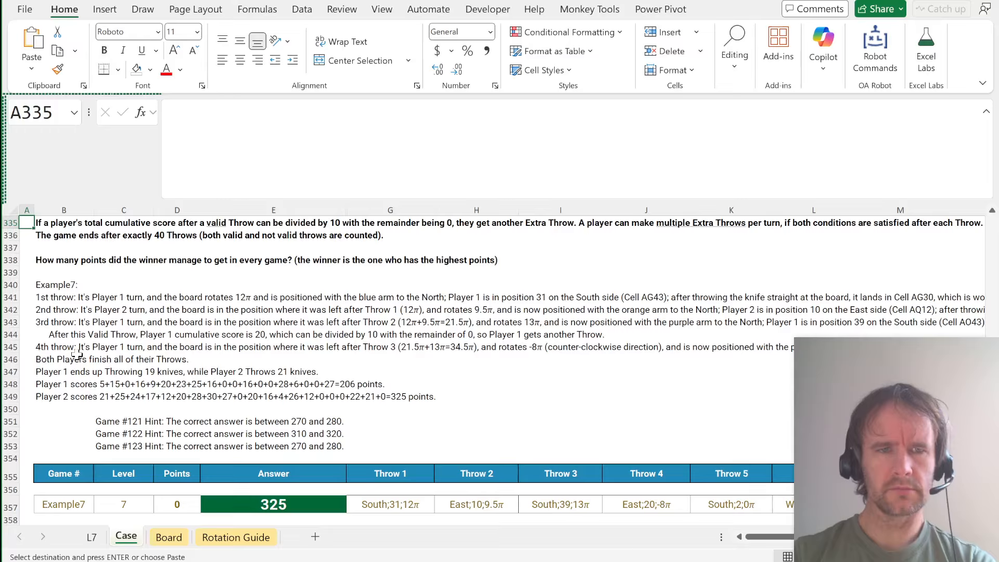
pyautogui.press('Right')
pyautogui.scroll(-4, 185, 451)
pyautogui.click(264, 381)
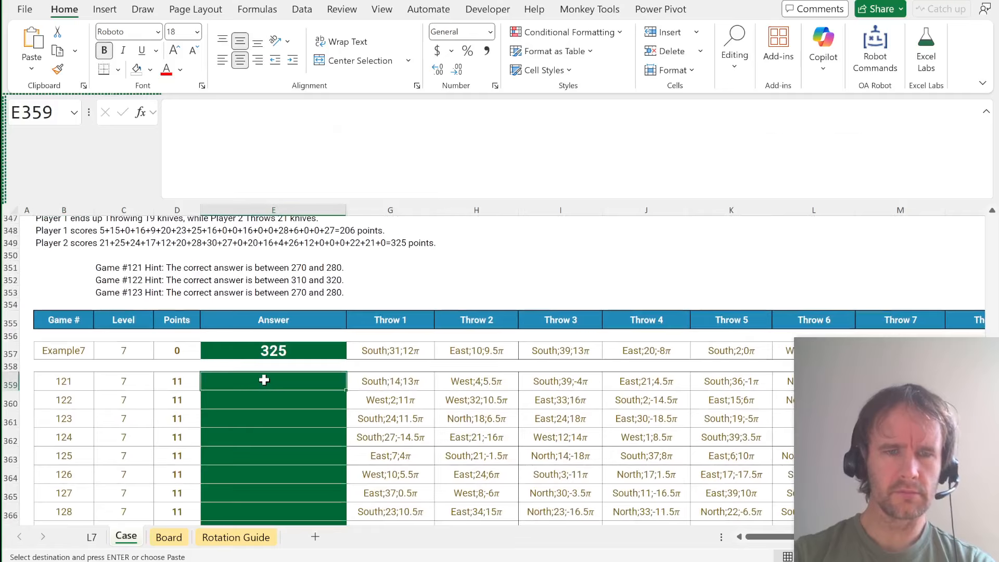
pyautogui.hotkey('ctrl', 'v')
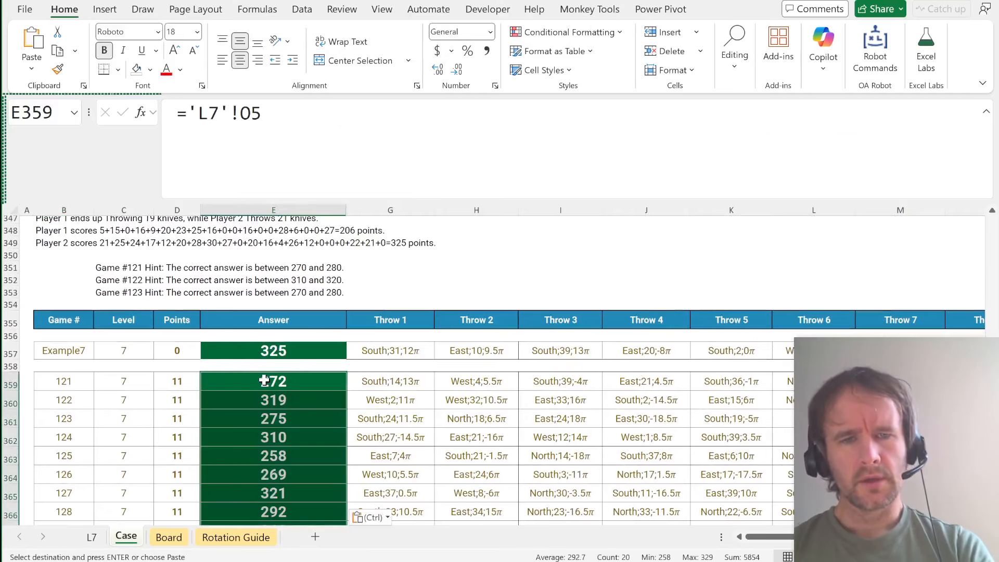
pyautogui.hotkey('ctrl', 'pageup')
pyautogui.hotkey('ctrl', 'pagedown')
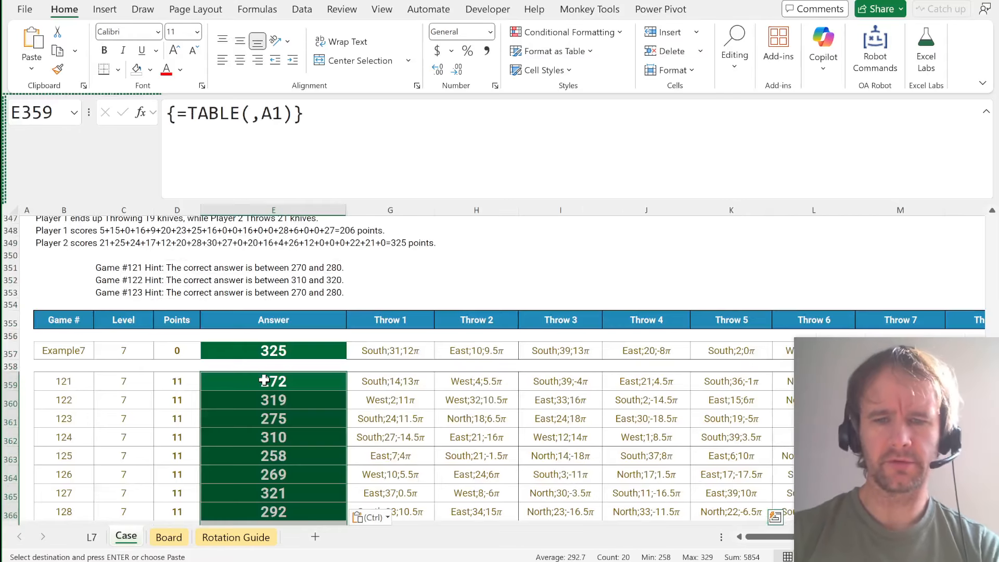
# Answer Bonus A in E33 by counting Level 1's non-valid throws with =COUNTIFS(G62:K81,"N*").
pyautogui.hotkey('ctrl', 'Home')
pyautogui.scroll(-8, 363, 375)
pyautogui.scroll(-1, 362, 374)
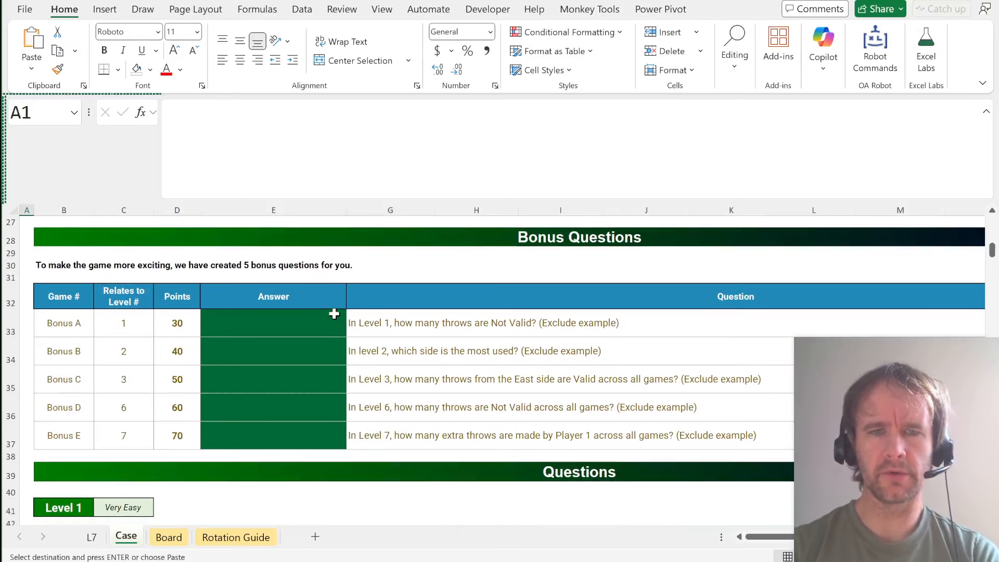
pyautogui.click(299, 325)
pyautogui.write('=countifs')
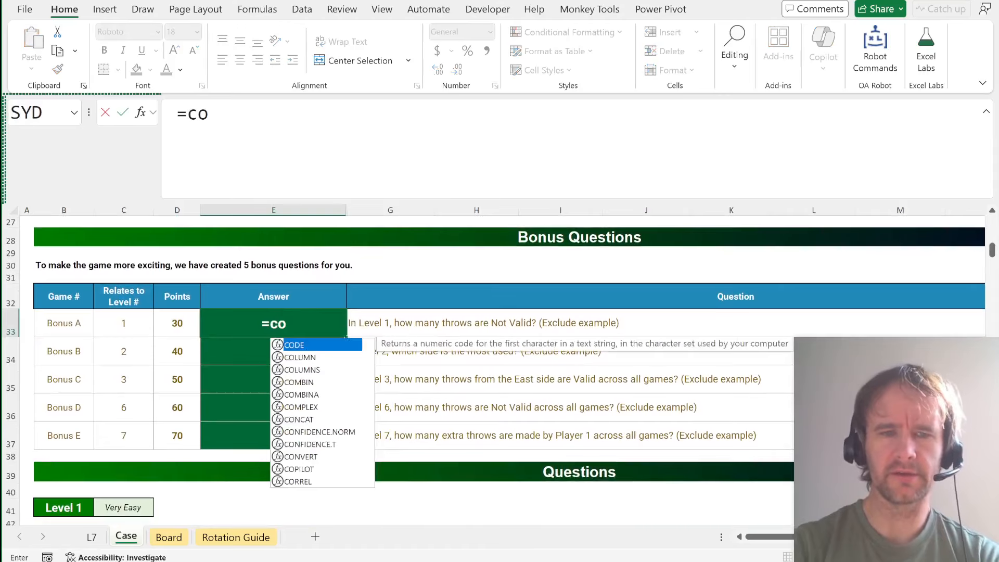
pyautogui.press('Tab')
pyautogui.scroll(-5, 298, 325)
pyautogui.scroll(-2, 298, 325)
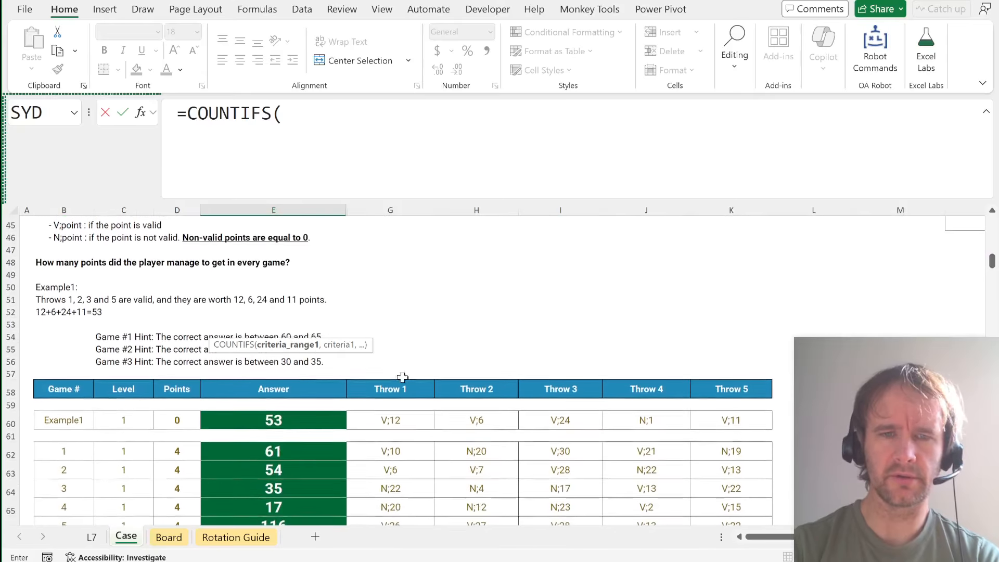
pyautogui.click(390, 446)
pyautogui.hotkey('ctrl', 'shift', 'Down')
pyautogui.hotkey('ctrl', 'shift', 'Right')
pyautogui.write(',"')
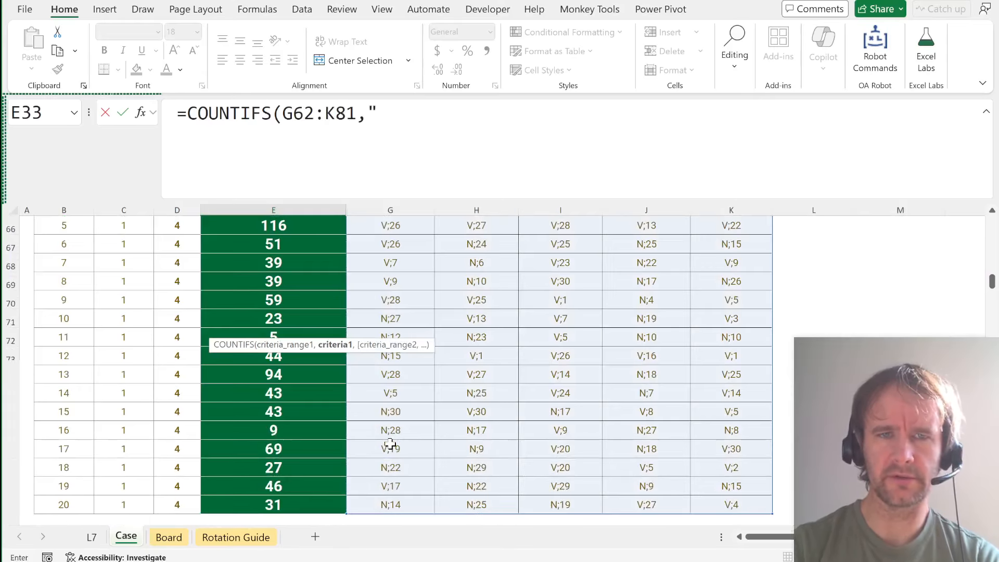
pyautogui.write('N*")')
pyautogui.press('Return')
pyautogui.press('Up')
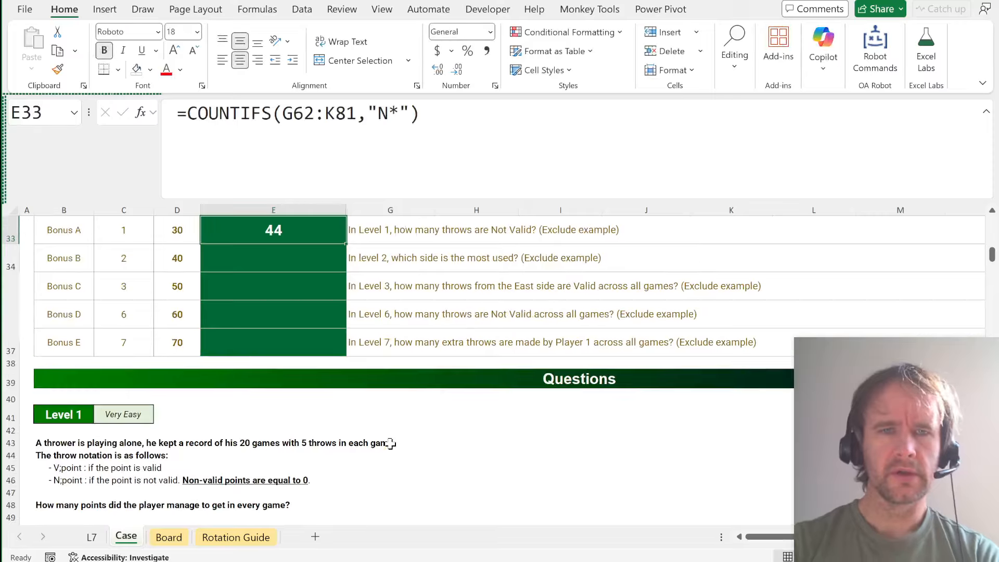
pyautogui.press('Down')
pyautogui.press('Right')
pyautogui.press('Left')
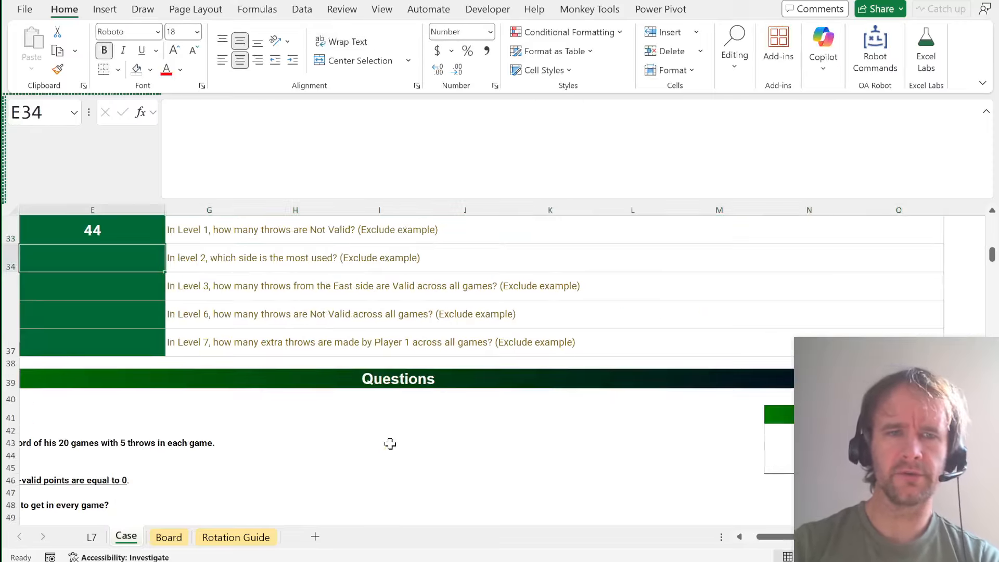
pyautogui.write('=@most')
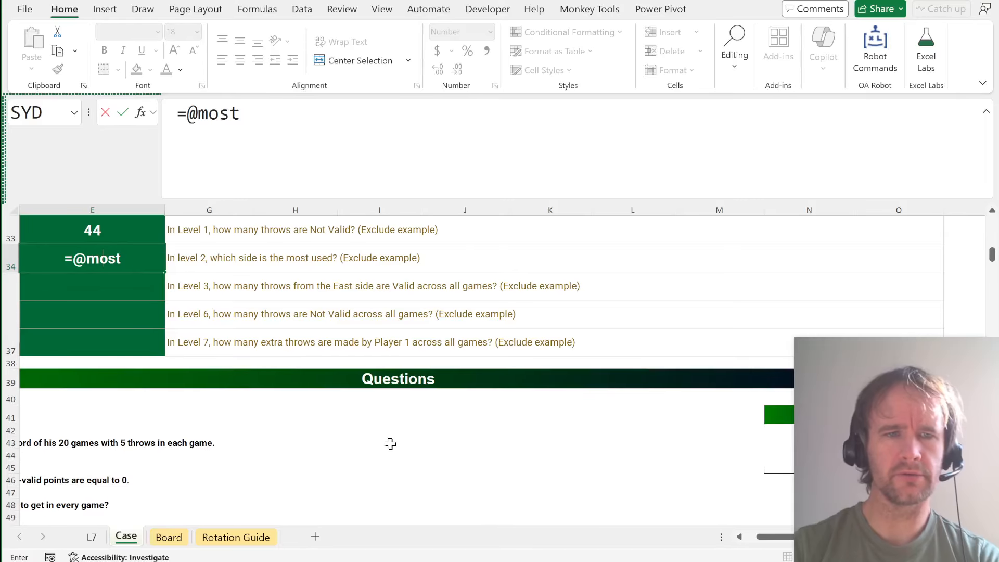
pyautogui.press('Tab')
pyautogui.write('text')
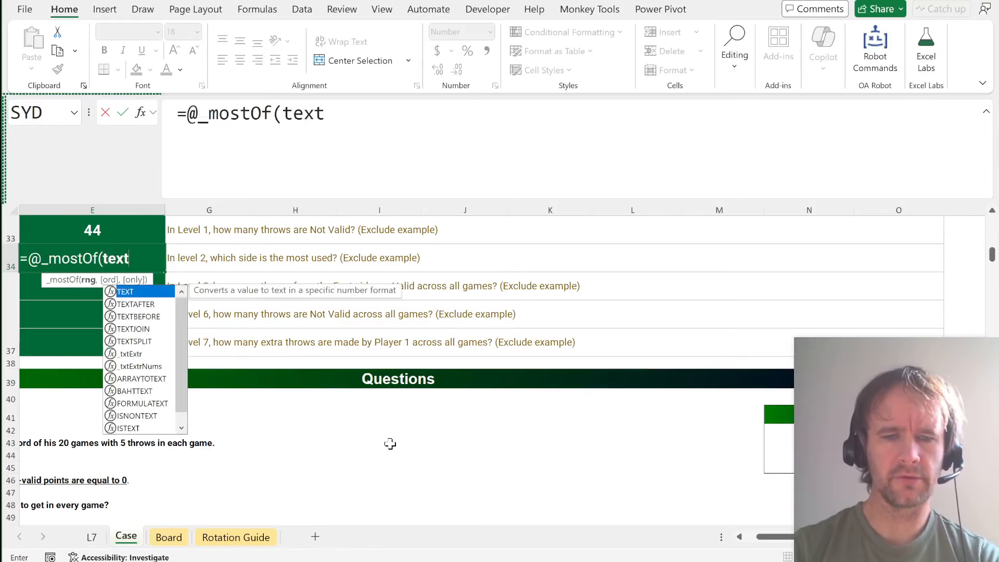
pyautogui.write('b')
pyautogui.press('Tab')
pyautogui.scroll(-20, 237, 408)
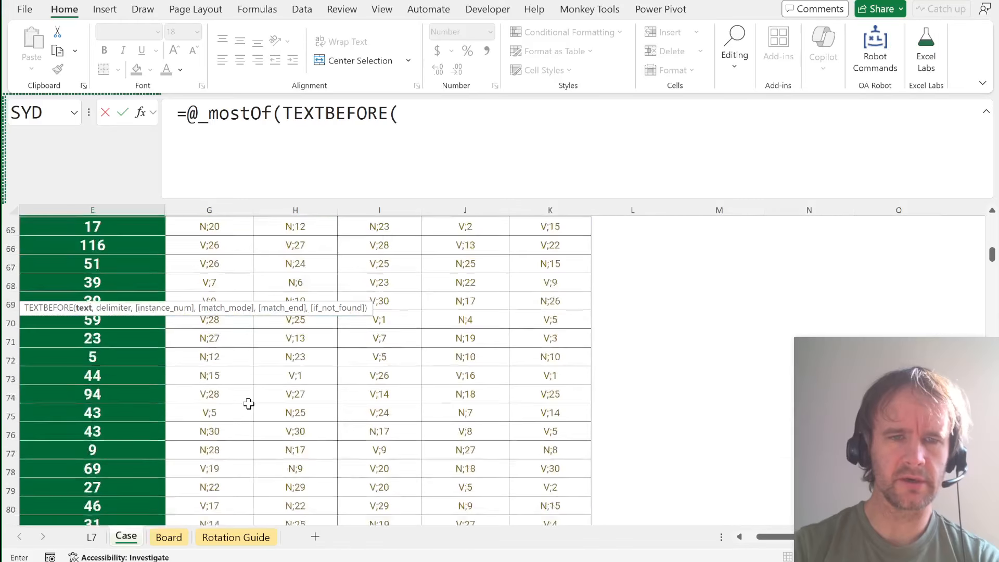
pyautogui.click(304, 394)
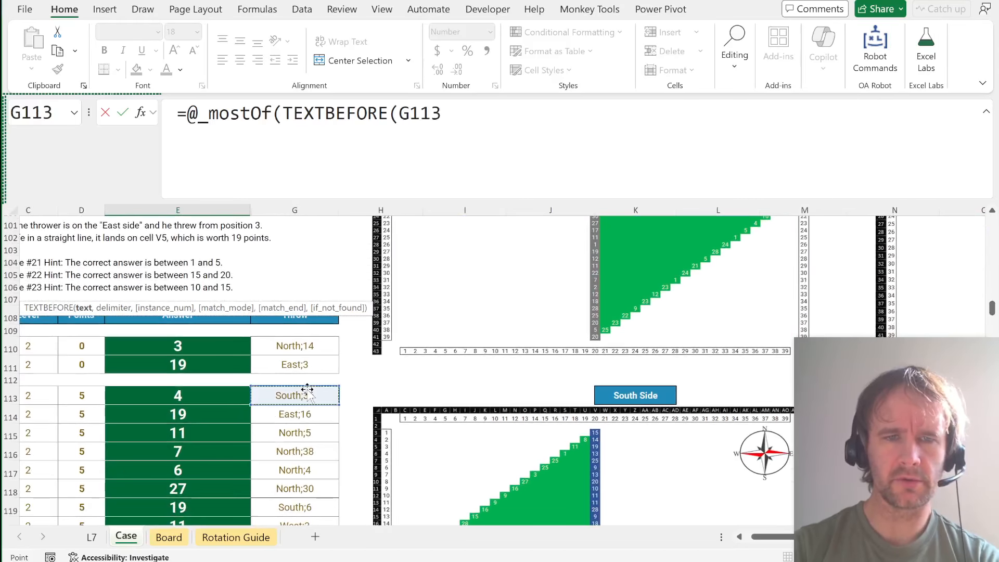
pyautogui.hotkey('ctrl', 'shift', 'Down')
pyautogui.write(',";"))')
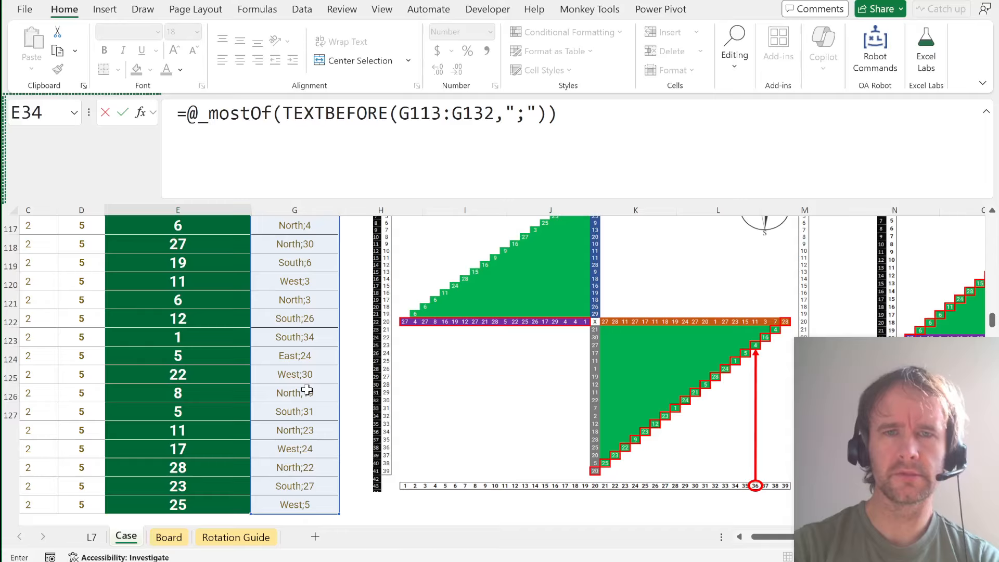
pyautogui.press('Return')
pyautogui.press('Up')
# For Bonus C, reduce the formula in G155 above the Level 3 example to =XLOOKUP(G156:P156,trg_1,ad).
pyautogui.press('Down')
pyautogui.press('Right')
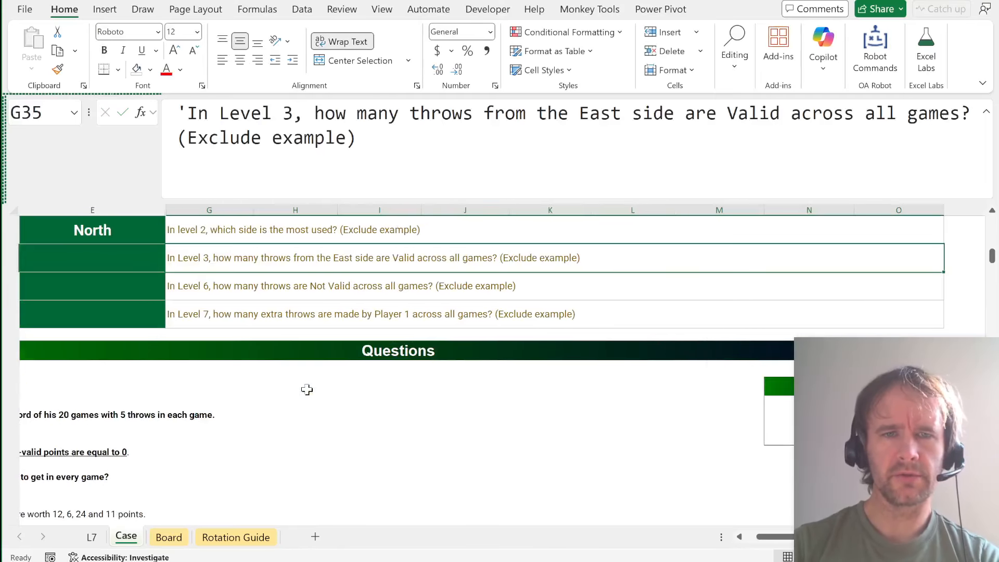
pyautogui.press('Left')
pyautogui.press('Left')
pyautogui.press('Left')
pyautogui.press('Left')
pyautogui.press('Left')
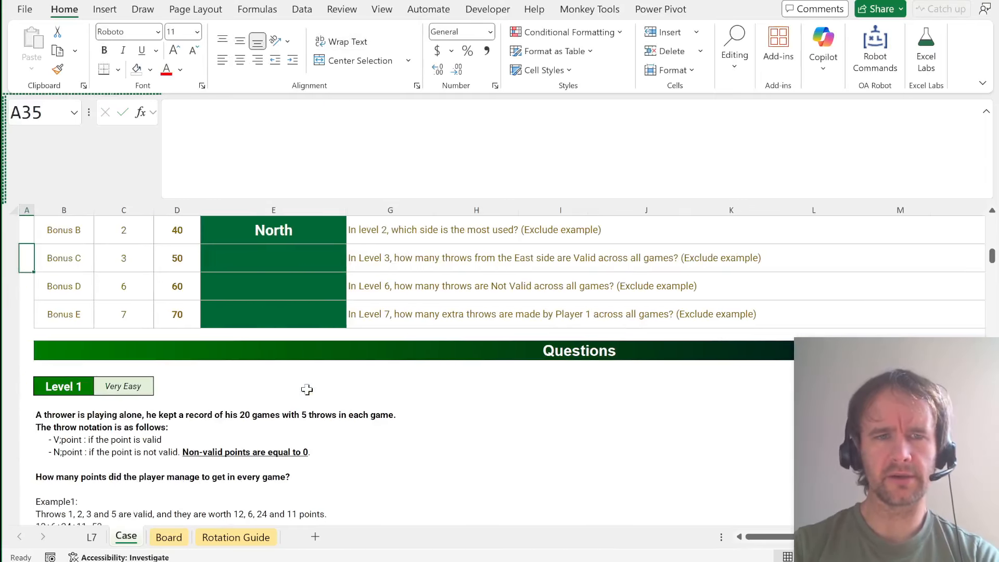
pyautogui.press('pagedown')
pyautogui.press('pagedown')
pyautogui.press('pagedown')
pyautogui.press('pagedown')
pyautogui.press('pagedown')
pyautogui.press('pagedown')
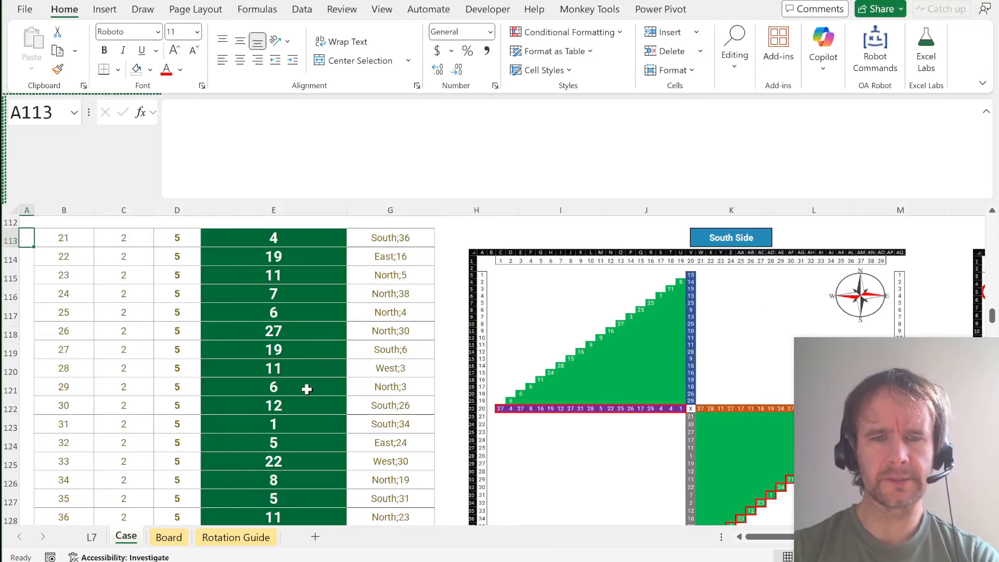
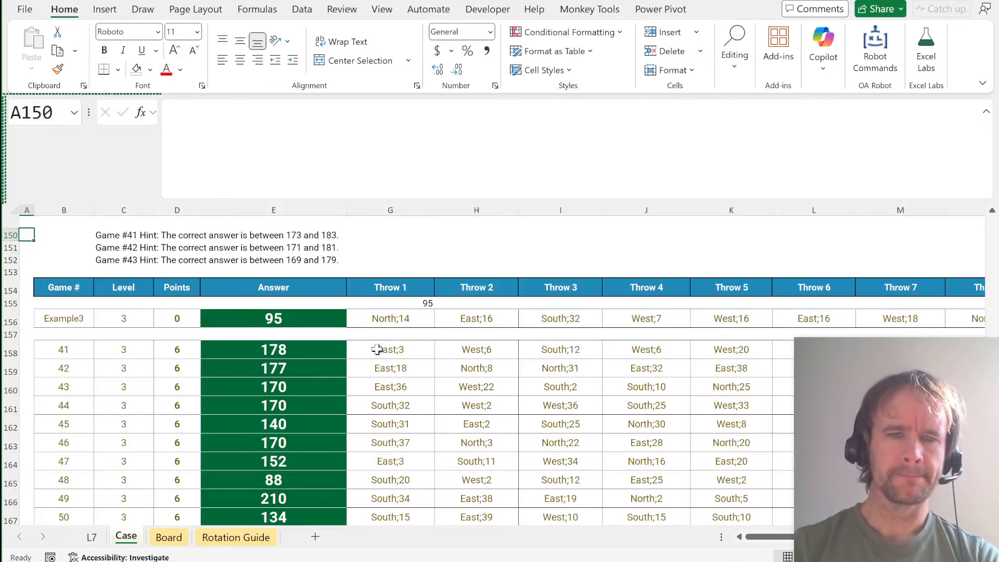
pyautogui.click(409, 307)
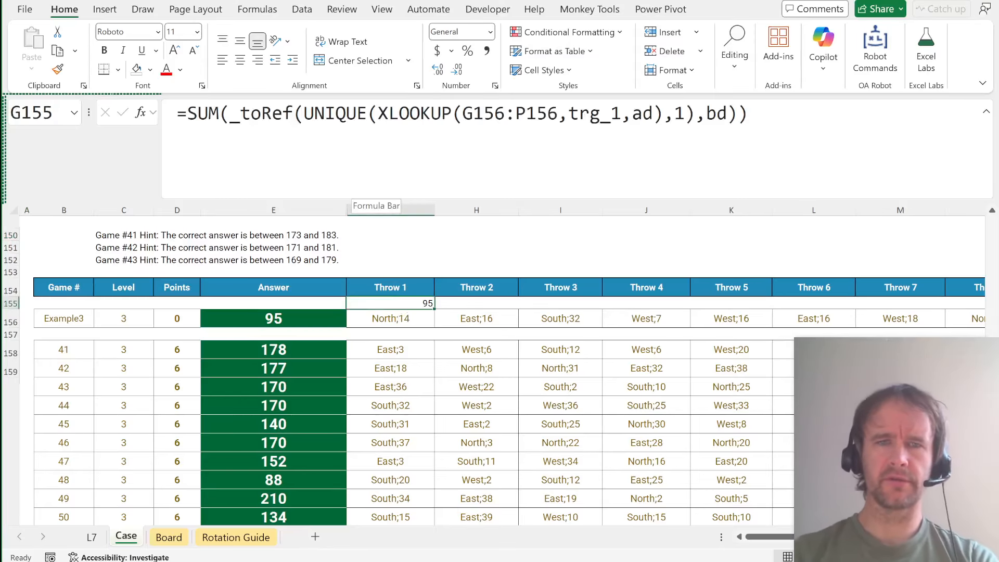
pyautogui.click(387, 196)
pyautogui.click(352, 212)
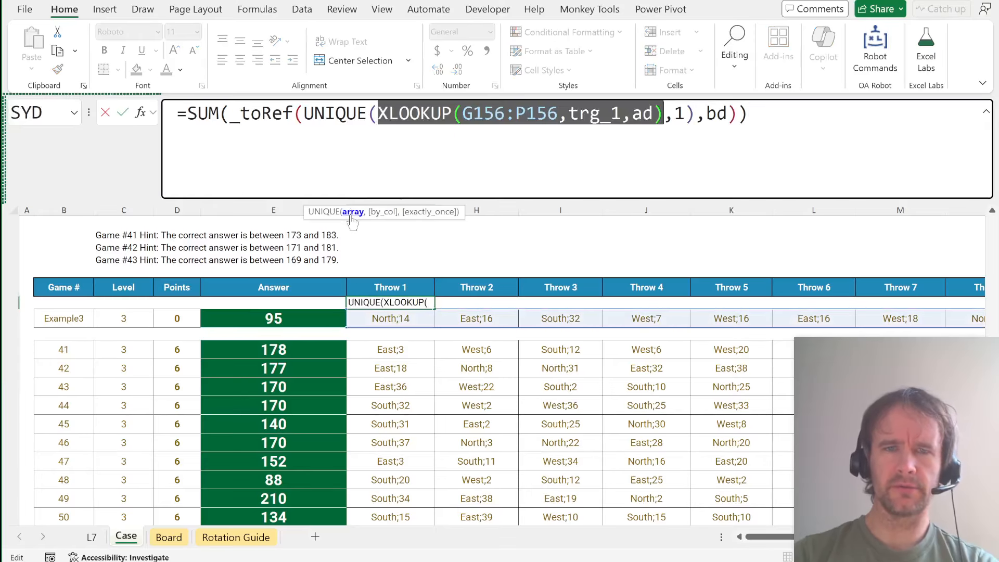
pyautogui.hotkey('ctrl', 'c')
pyautogui.moveTo(188, 114); pyautogui.dragTo(750, 113)
pyautogui.hotkey('ctrl', 'v')
pyautogui.press('Return')
pyautogui.press('Up')
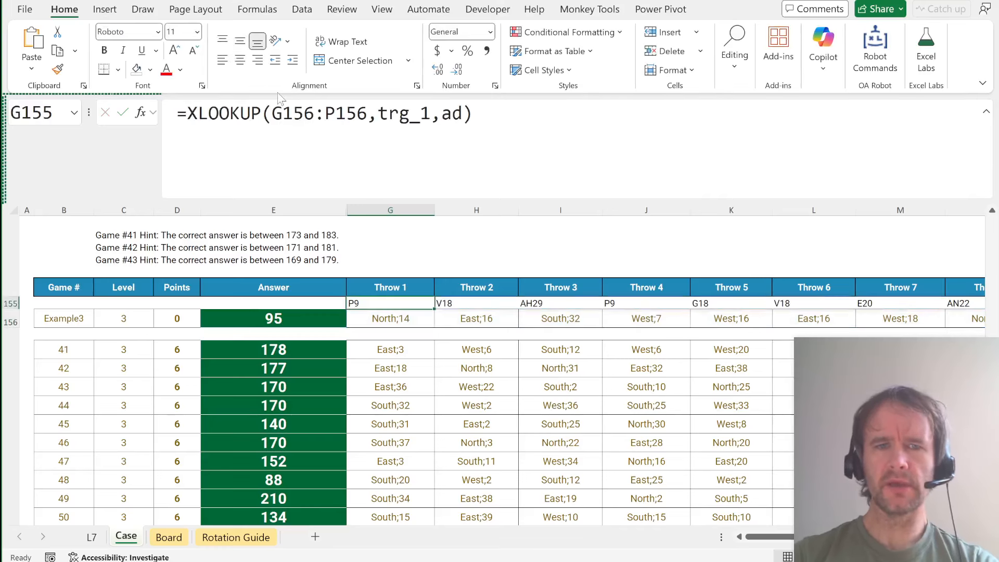
# Wrap the XLOOKUP in G155 in a LET function that names its result ads.
pyautogui.click(187, 113)
pyautogui.write('let')
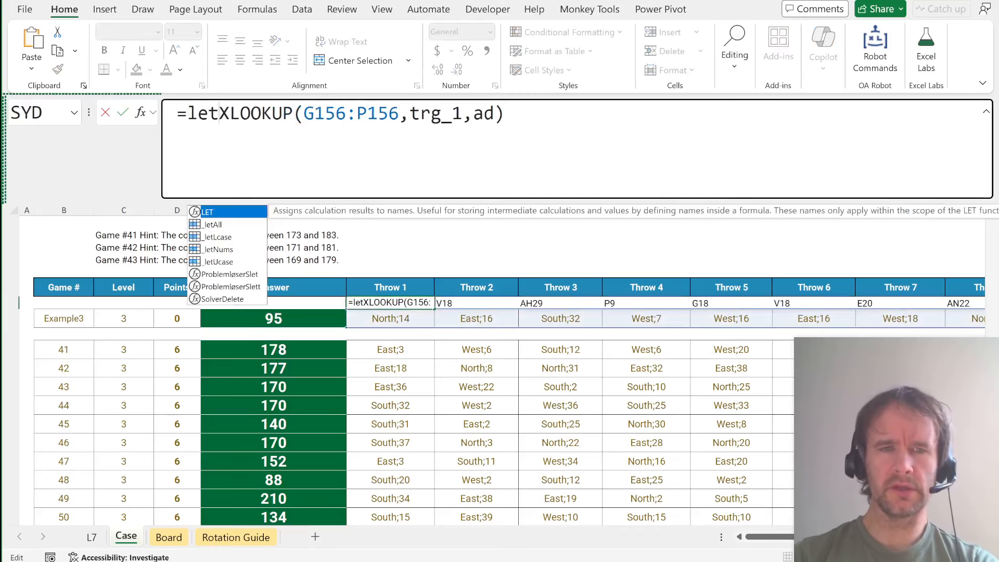
pyautogui.press('Tab')
pyautogui.write('ads,')
pyautogui.press('End')
pyautogui.write(',')
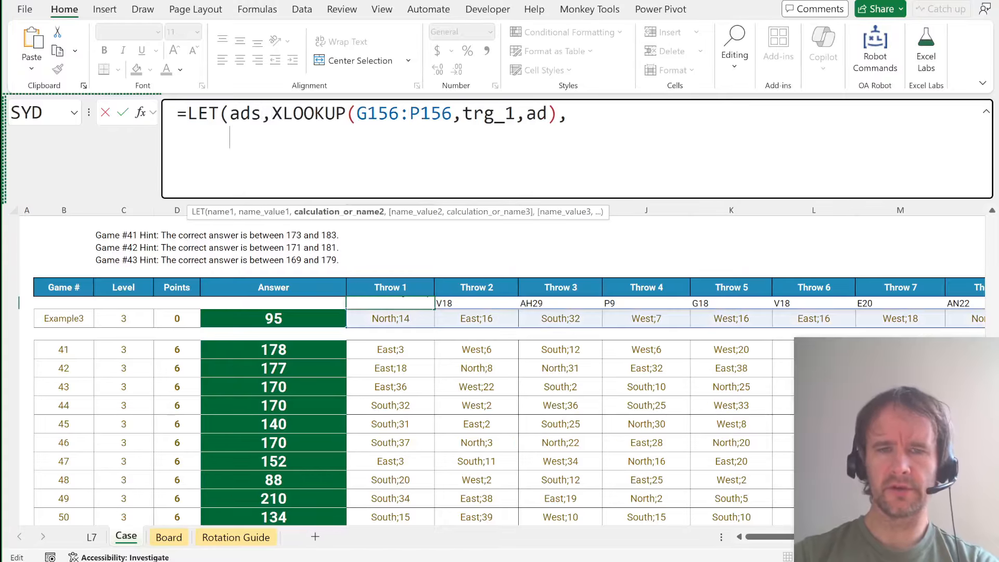
# Begin the LET calculation in G155 with the East-side test (LEFT(G156:P156)="E").
pyautogui.write('lef')
pyautogui.press('Tab')
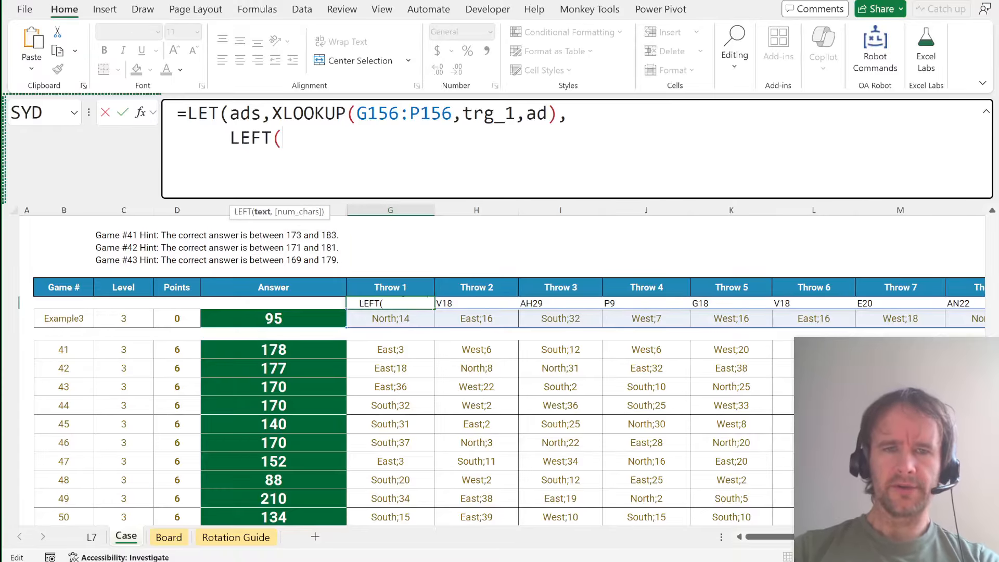
pyautogui.click(401, 318)
pyautogui.hotkey('ctrl', 'shift', 'Right')
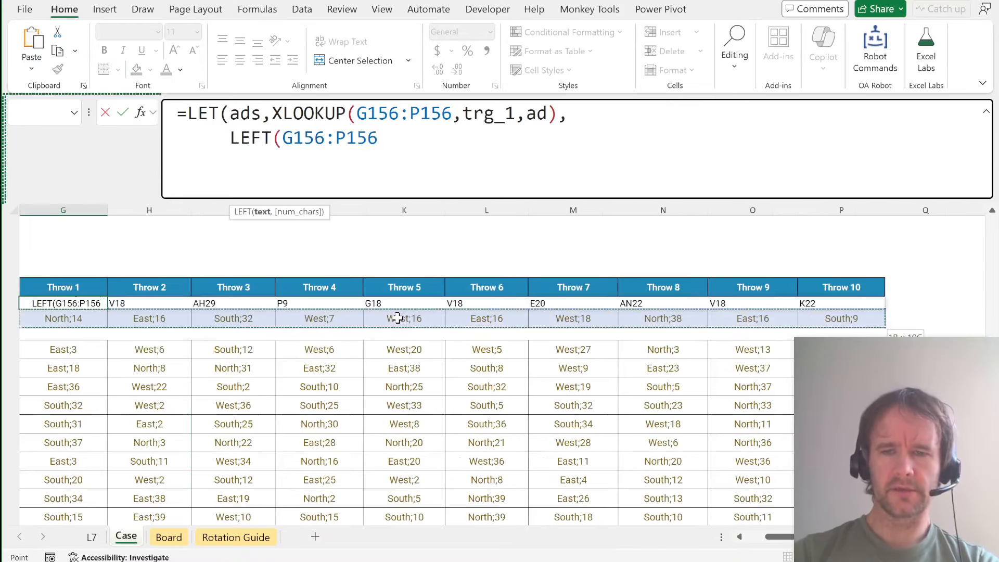
pyautogui.write(')="E"')
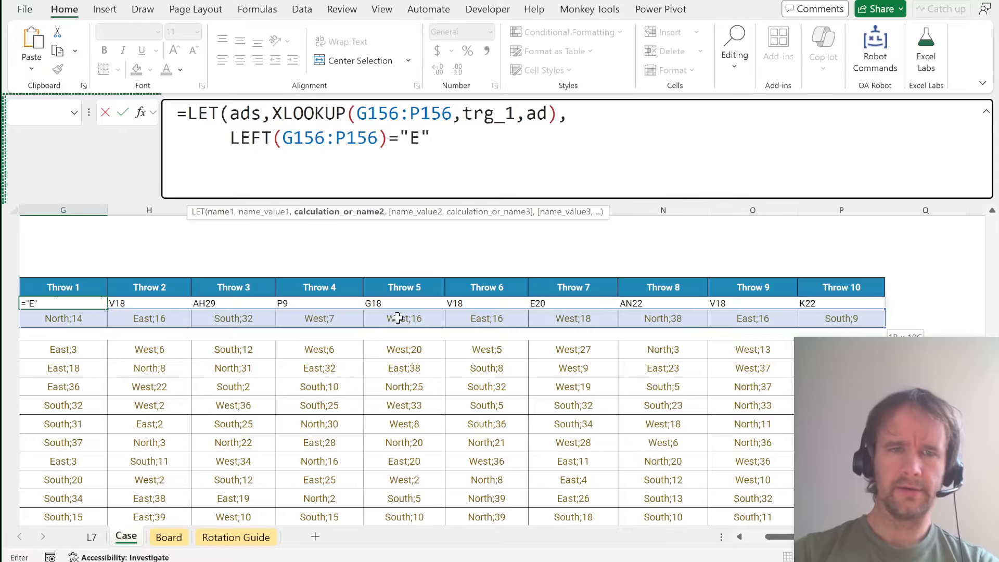
pyautogui.press('F2')
pyautogui.write('(')
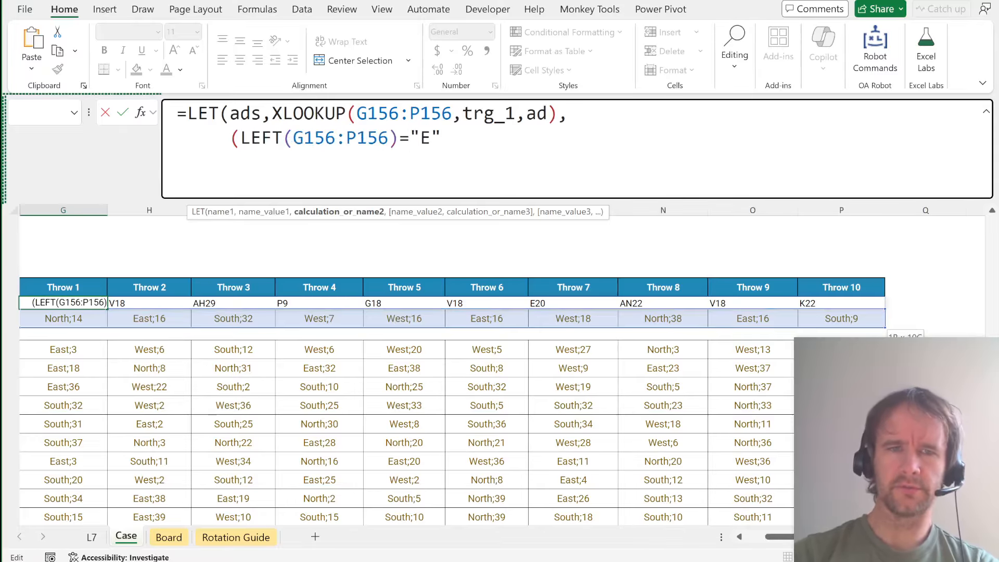
# Multiply the East-side test by the first-landing check (XMATCH(ads,ads)=SEQUENCE(,10)) and commit the G155 formula.
pyautogui.press('End')
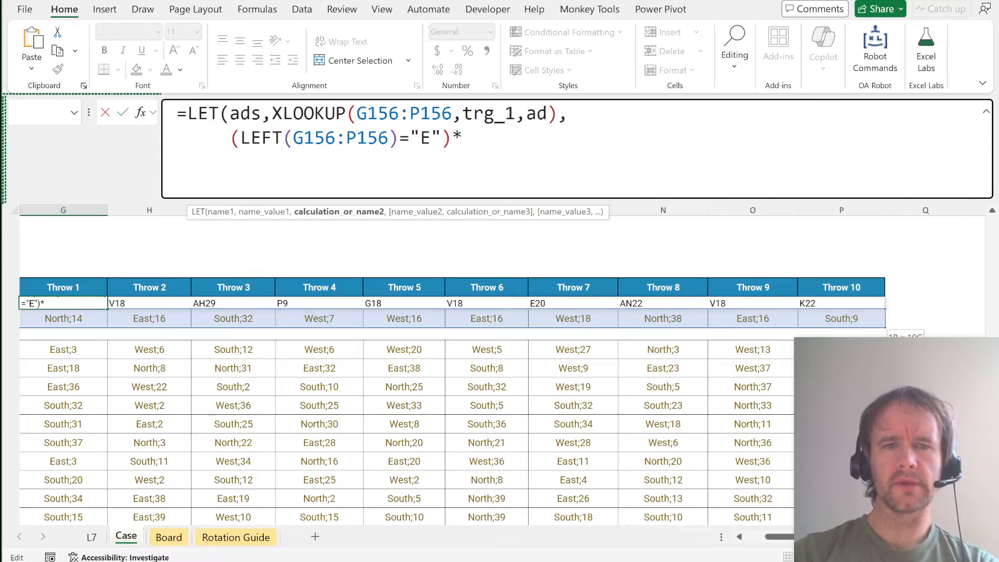
pyautogui.write(')*(XMATCH(')
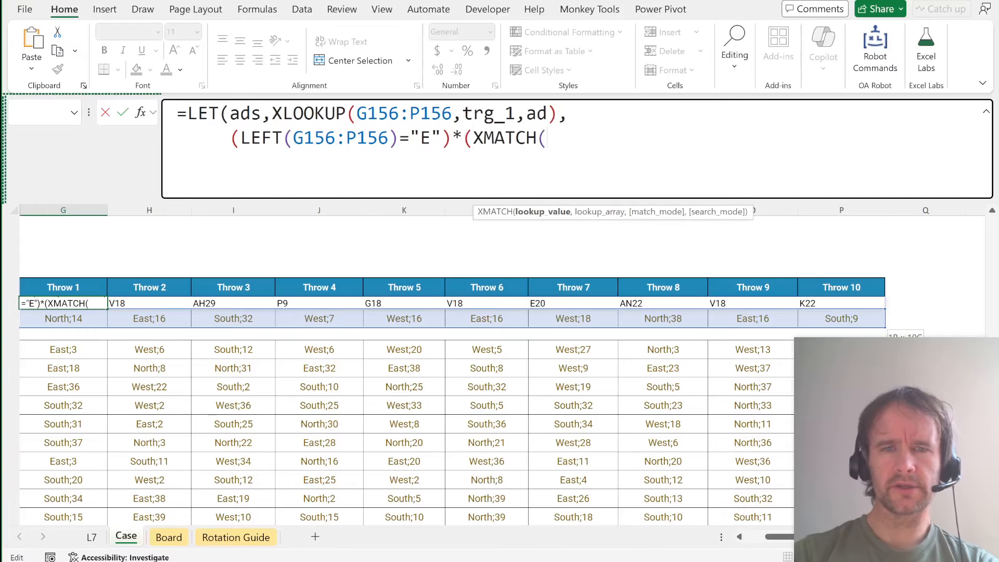
pyautogui.write('ads,ads)=SEQUENCE(,')
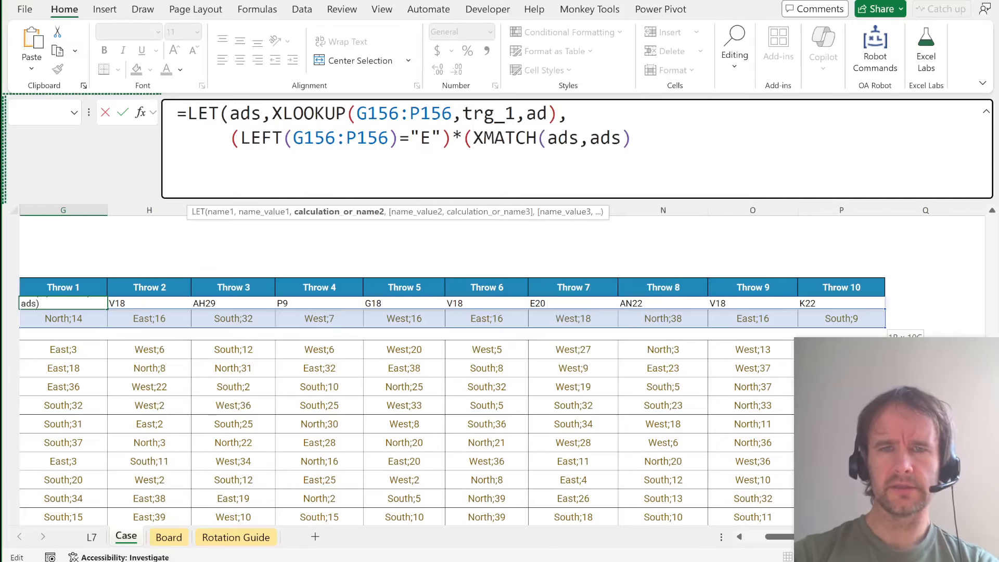
pyautogui.write('10)')
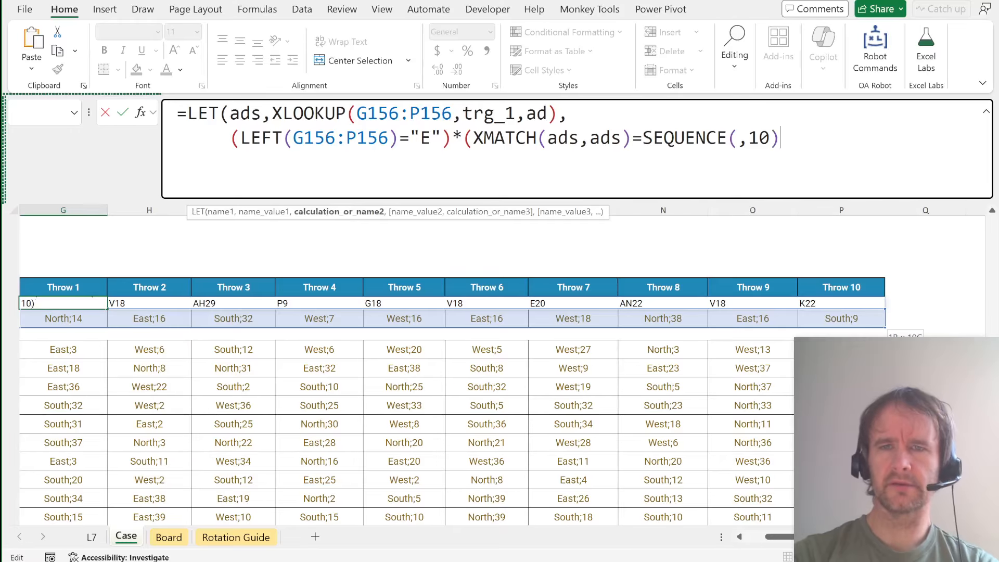
pyautogui.write('))')
pyautogui.press('Return')
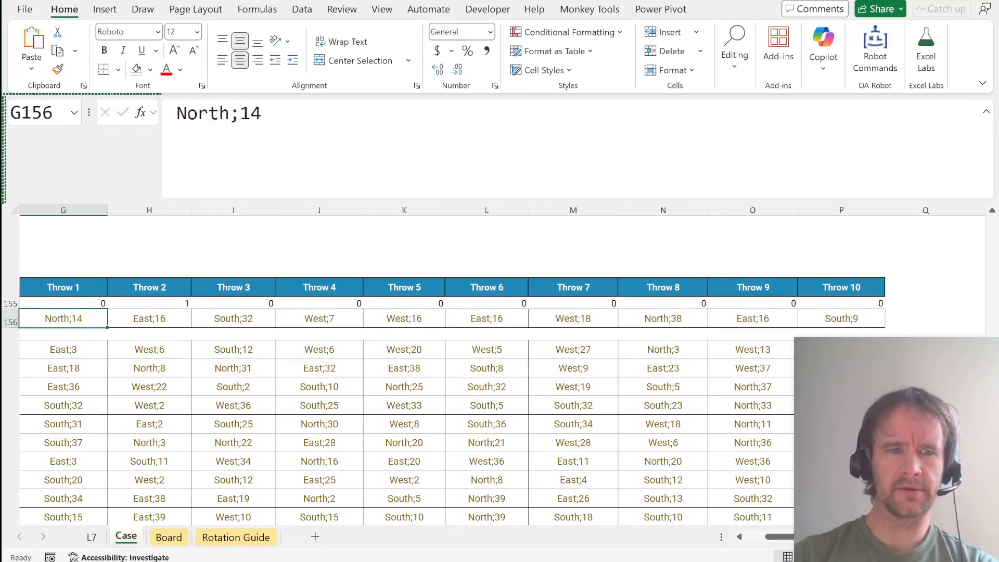
# Wrap the product of the two tests in the G155 formula in a SUM function.
pyautogui.press('Up')
pyautogui.hotkey('ctrl', 'shift', 'Right')
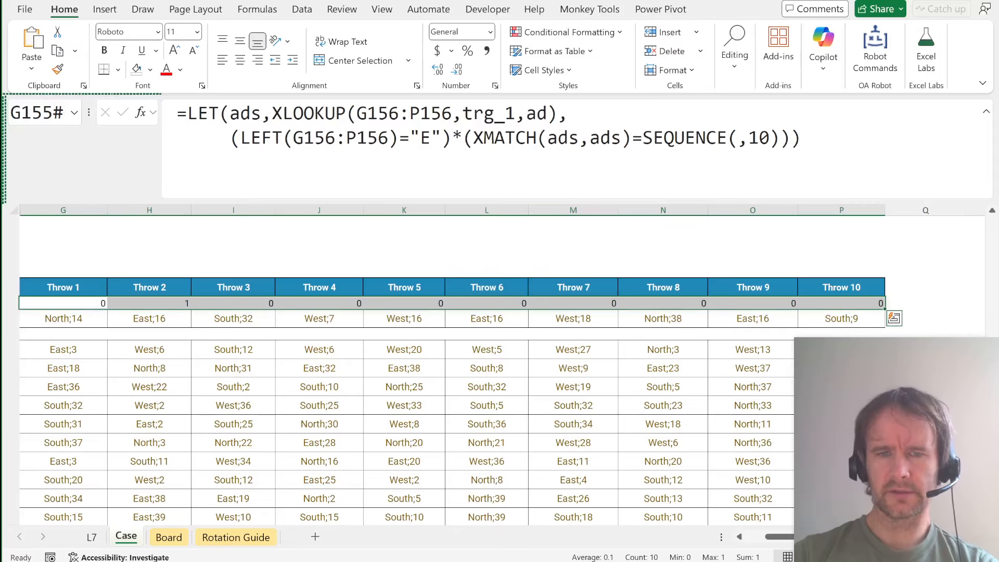
pyautogui.press('Left')
pyautogui.press('Right')
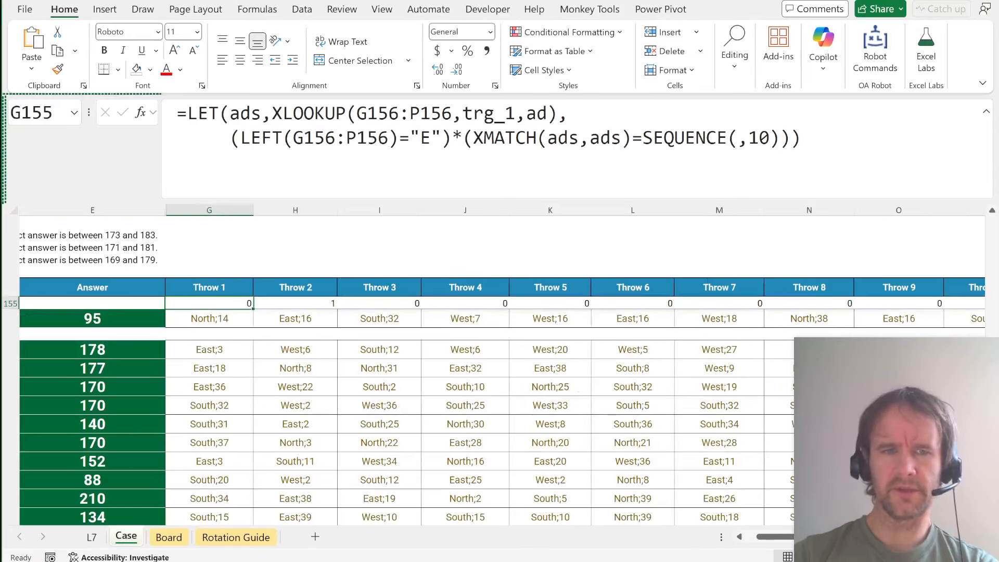
pyautogui.click(234, 194)
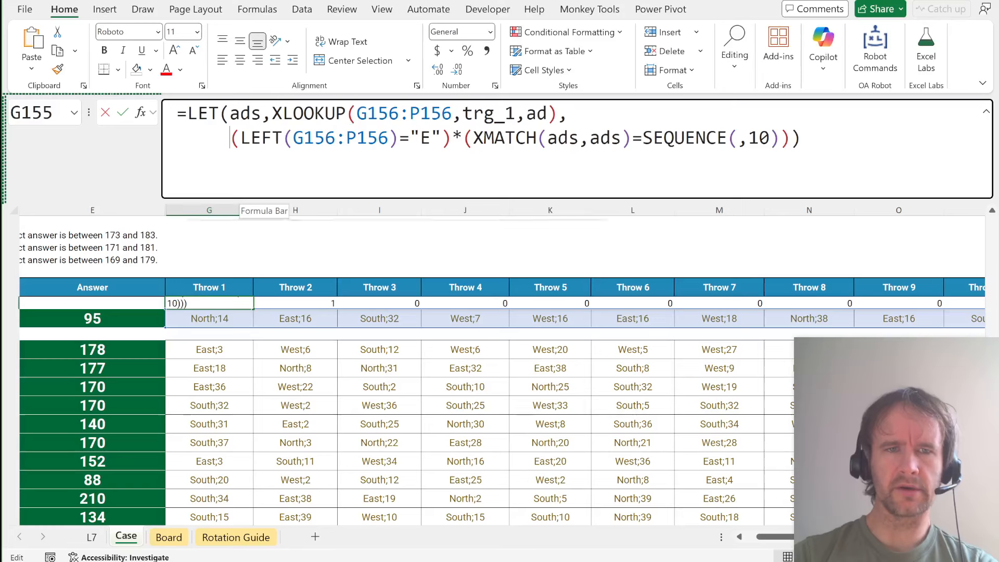
pyautogui.write('sum')
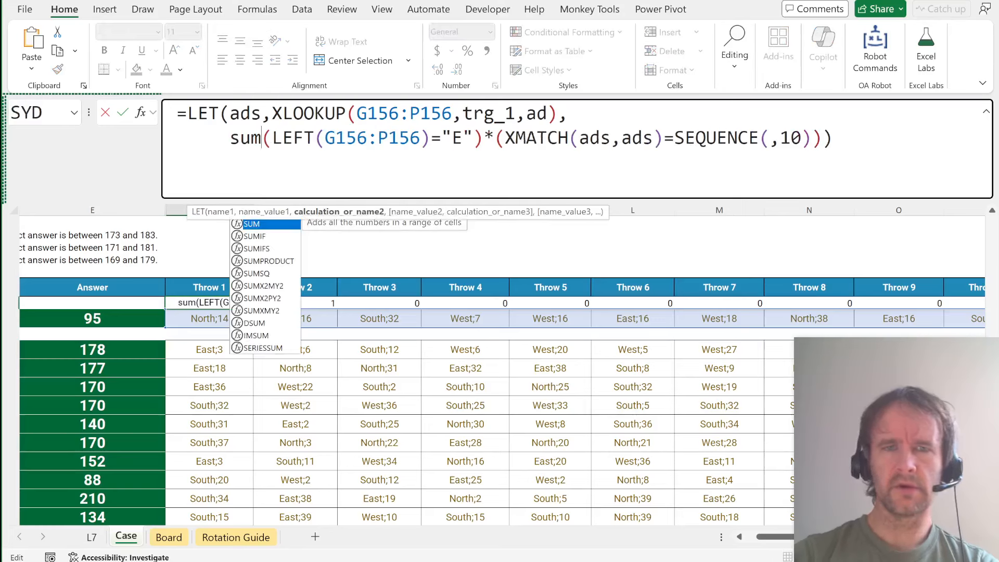
pyautogui.press('Tab')
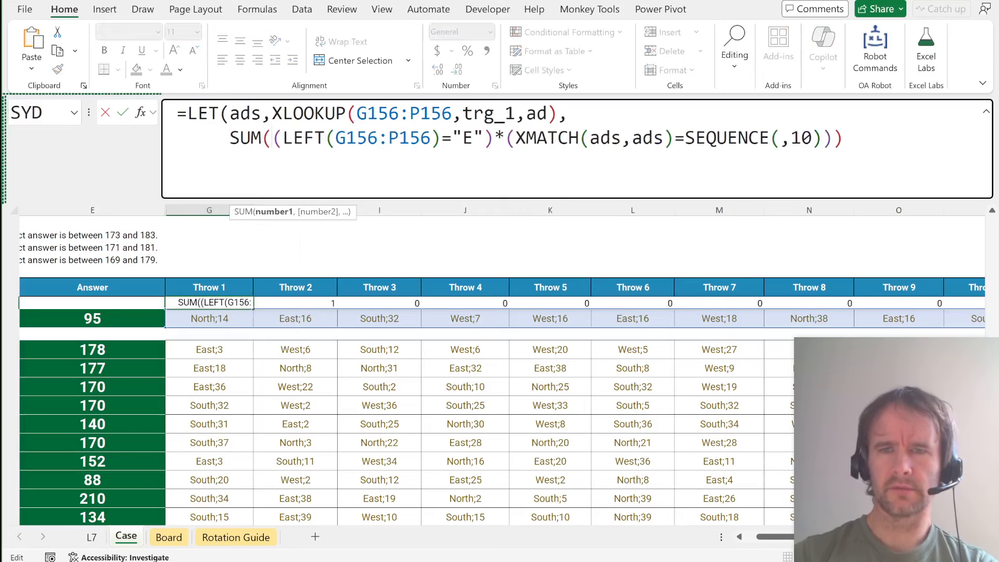
pyautogui.rightClick(840, 158)
pyautogui.press('Escape')
pyautogui.click(838, 138)
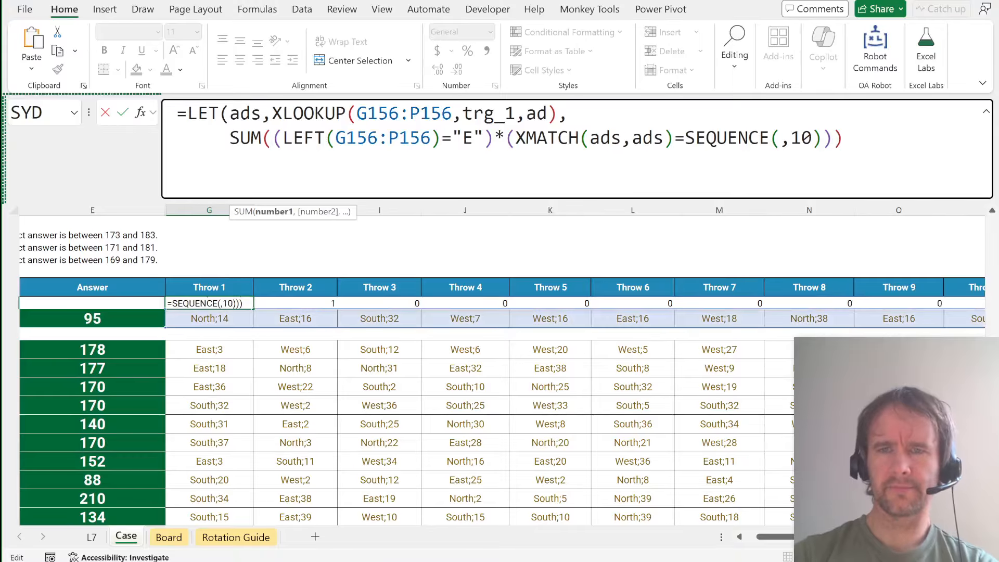
pyautogui.write(')')
pyautogui.press('Return')
pyautogui.press('Up')
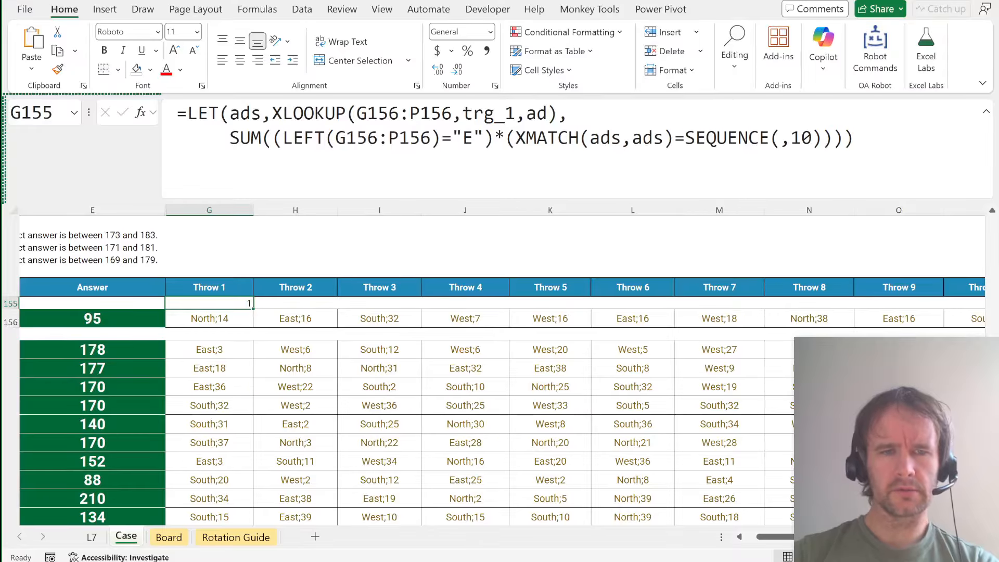
# Move the East-throw counting formula from G155 to A156, beside the Level 3 example.
pyautogui.hotkey('ctrl', 'x')
pyautogui.press('Home')
pyautogui.press('Down')
pyautogui.hotkey('ctrl', 'v')
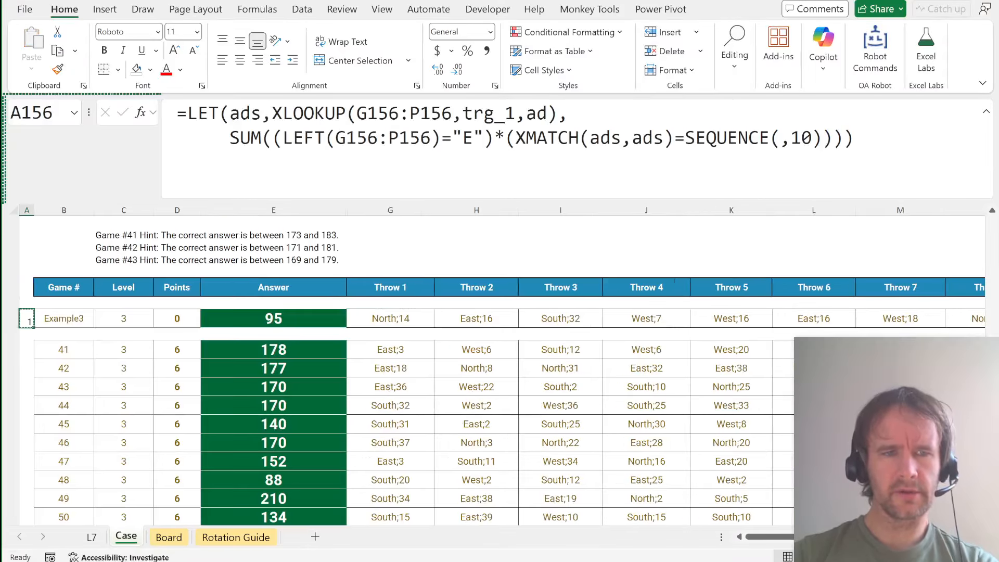
# Copy the A156 formula into A158:A177 beside Level 3 games 41 to 60.
pyautogui.press('Down')
pyautogui.press('Down')
pyautogui.press('Right')
pyautogui.hotkey('ctrl', 'shift', 'Down')
pyautogui.hotkey('ctrl', '.')
pyautogui.hotkey('shift', 'Left')
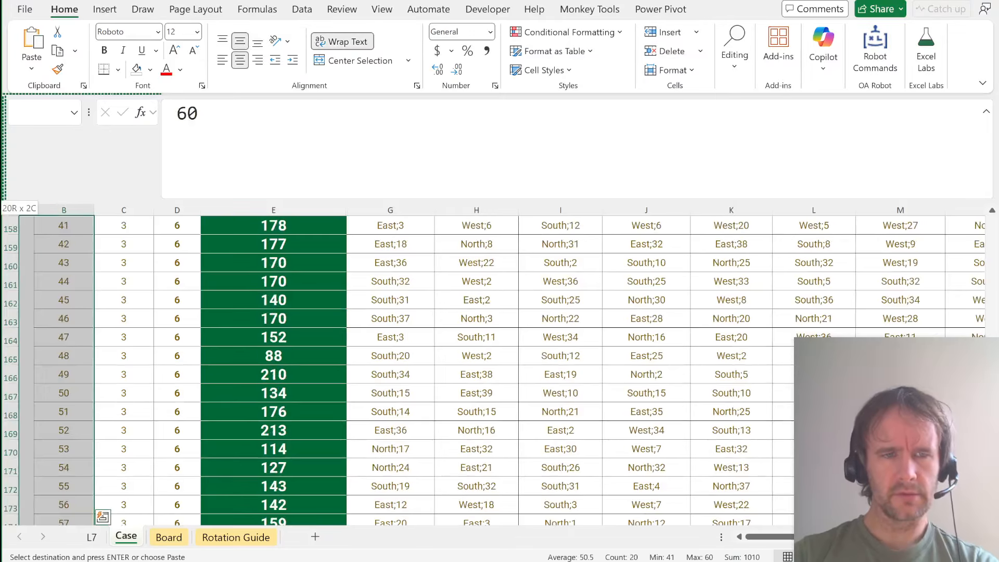
pyautogui.press('Left')
pyautogui.press('Right')
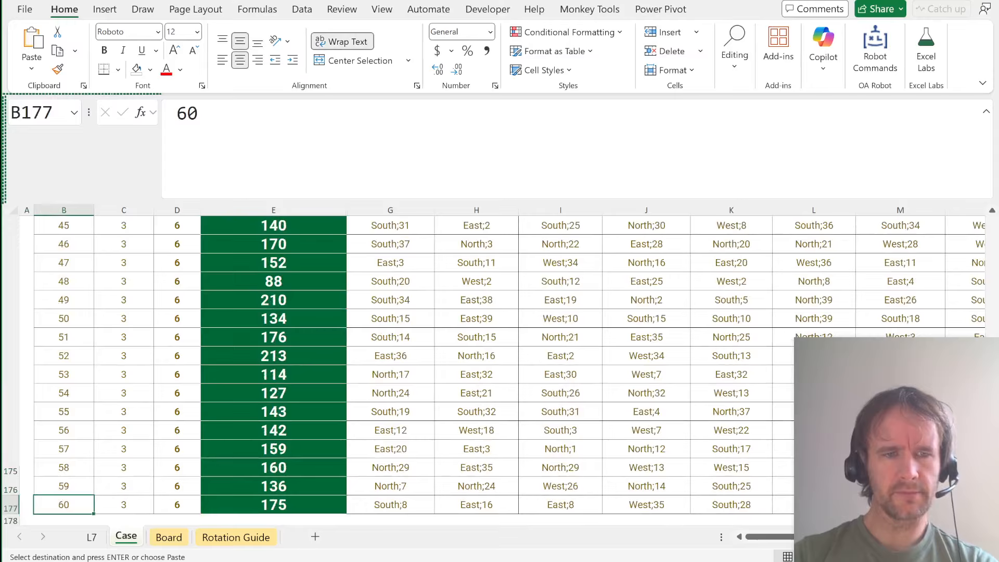
pyautogui.press('Left')
pyautogui.press('Right')
pyautogui.hotkey('ctrl', 'shift', 'Up')
pyautogui.hotkey('shift', 'Left')
pyautogui.hotkey('ctrl', '.')
pyautogui.hotkey('shift', 'Left')
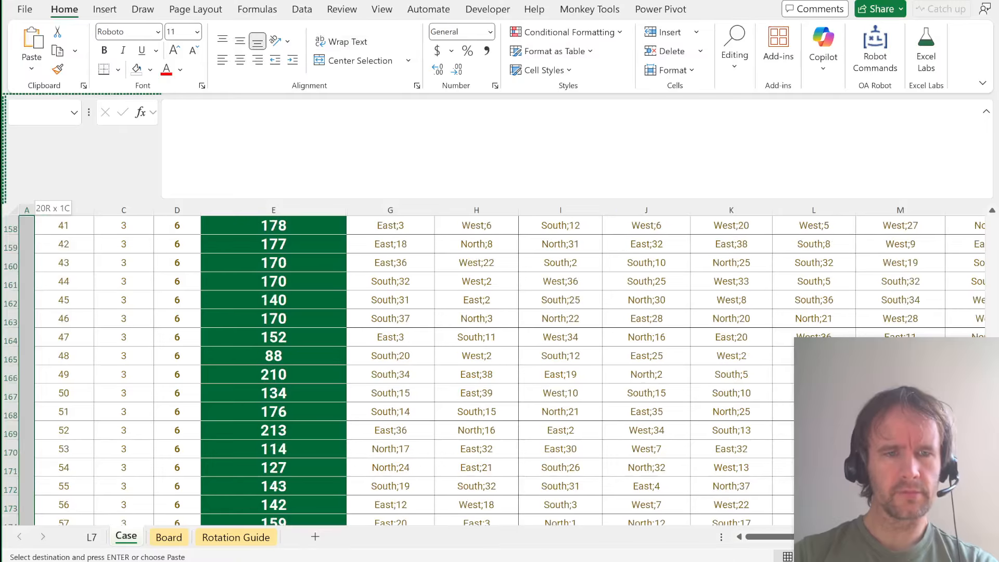
pyautogui.hotkey('ctrl', 'v')
# Answer Bonus C in E35 by pasting the sum of A158:A177 with the Paste With SUM command.
pyautogui.hotkey('ctrl', 'Home')
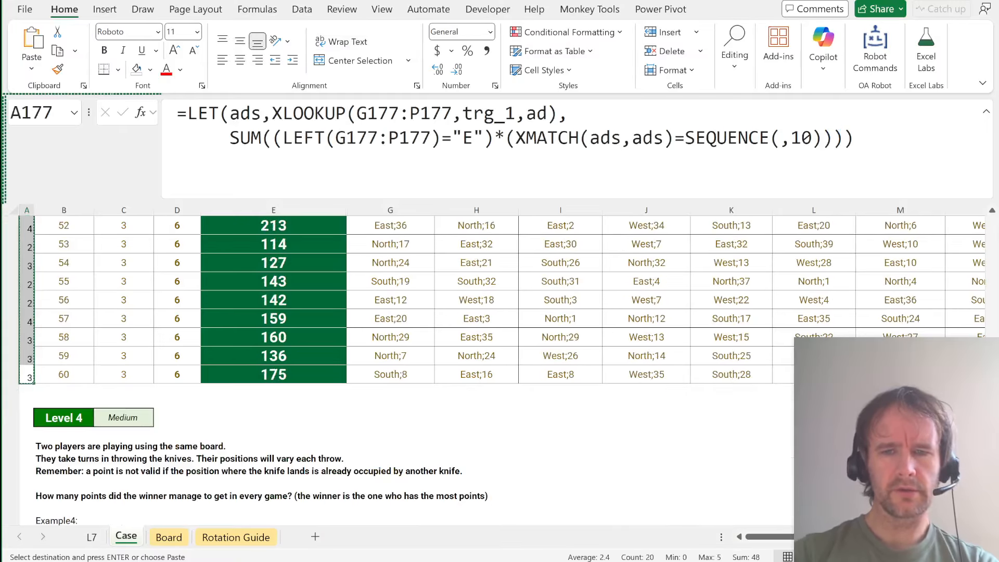
pyautogui.scroll(-10, 476, 307)
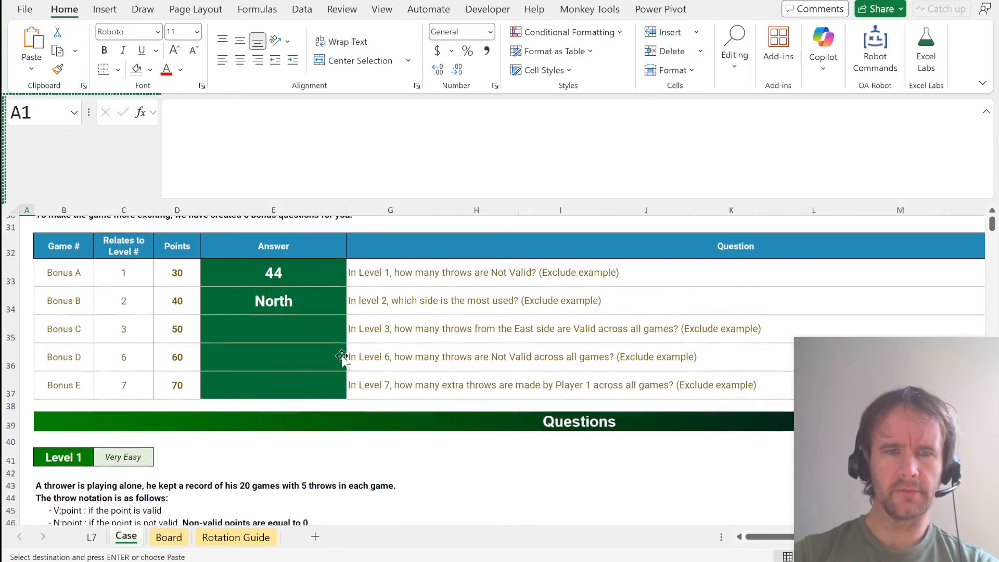
pyautogui.click(322, 309)
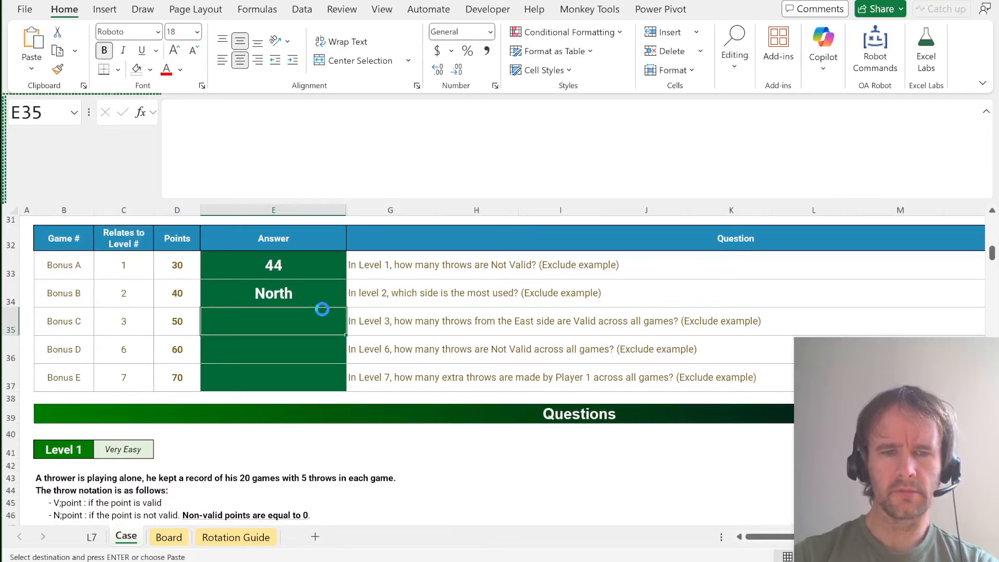
pyautogui.hotkey('ctrl', 'shift', 'p')
pyautogui.write('pws')
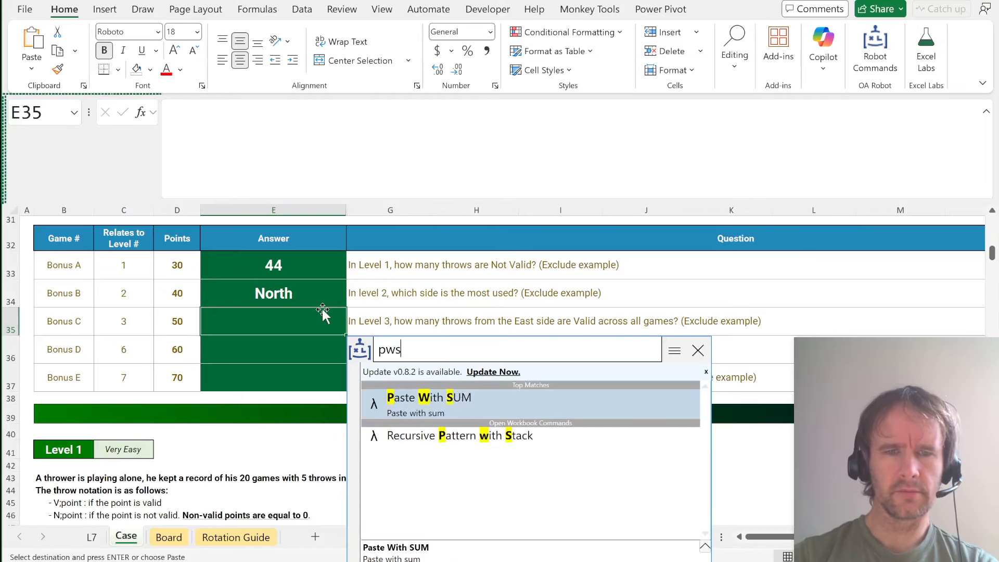
pyautogui.press('Return')
# Read the Bonus D question and locate the Level 6 answer formula for game 101 in E304.
pyautogui.press('Down')
pyautogui.press('Right')
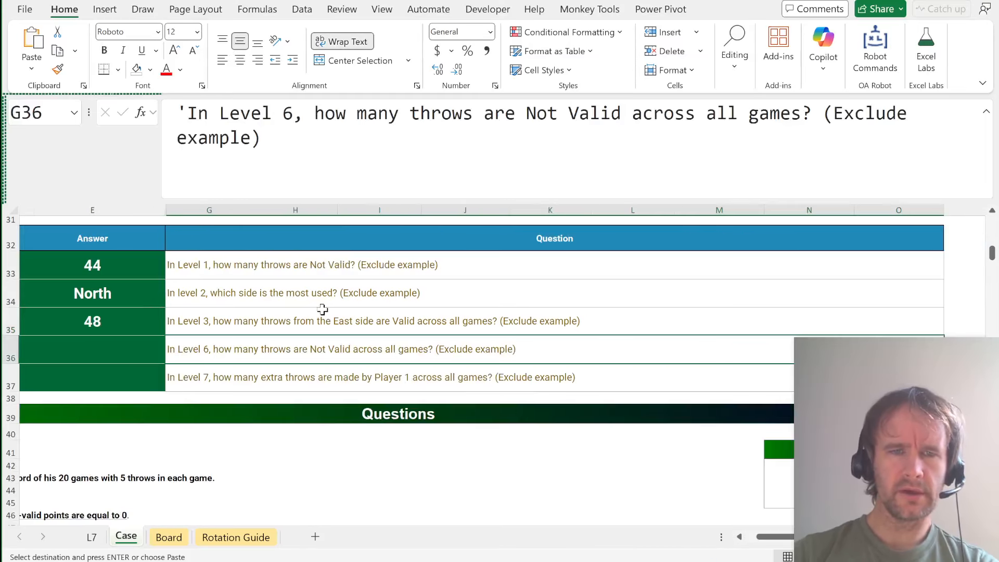
pyautogui.press('Left')
pyautogui.press('Left')
pyautogui.press('Left')
pyautogui.press('Left')
pyautogui.press('Left')
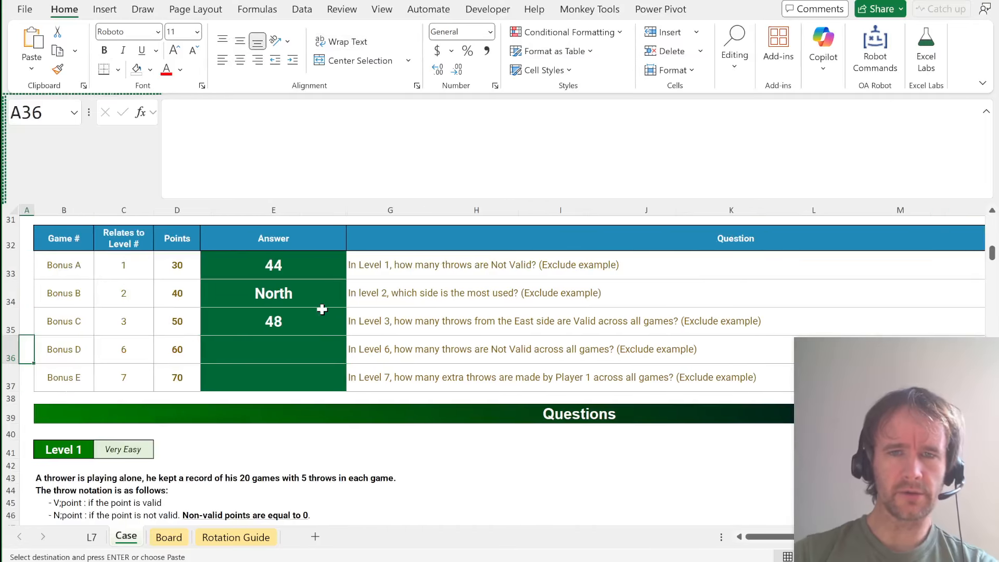
pyautogui.hotkey('ctrl', 'Down')
pyautogui.hotkey('ctrl', 'Down')
pyautogui.hotkey('ctrl', 'Down')
pyautogui.hotkey('ctrl', 'Down')
pyautogui.hotkey('ctrl', 'Down')
pyautogui.hotkey('ctrl', 'Down')
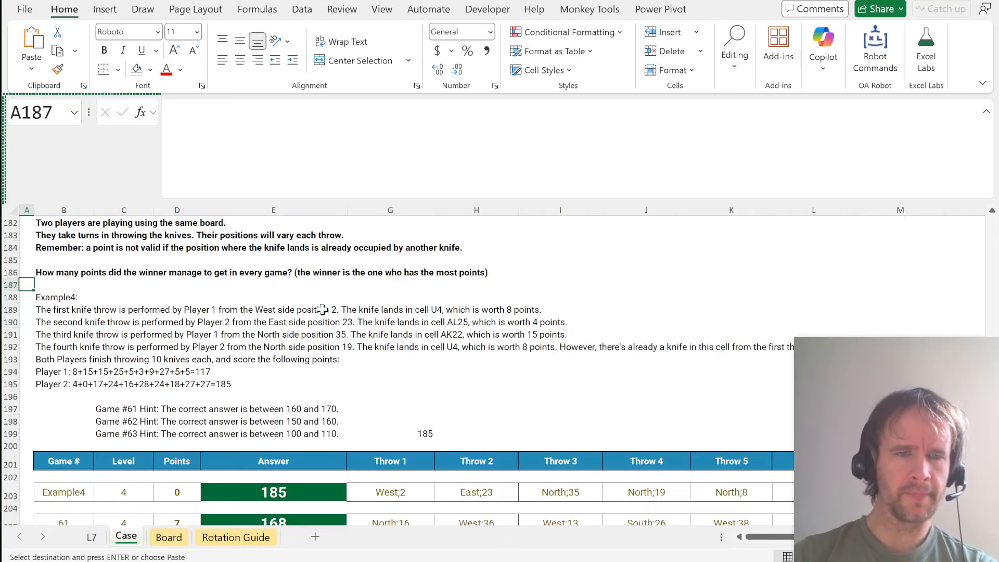
pyautogui.hotkey('ctrl', 'Down')
pyautogui.hotkey('ctrl', 'Down')
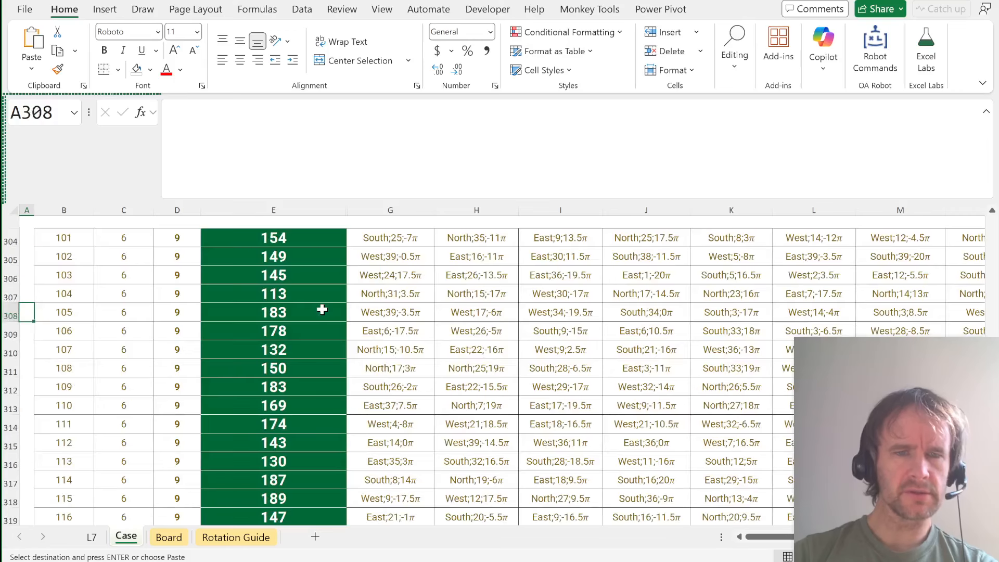
pyautogui.press('Right')
pyautogui.press('Right')
pyautogui.press('Right')
pyautogui.click(324, 242)
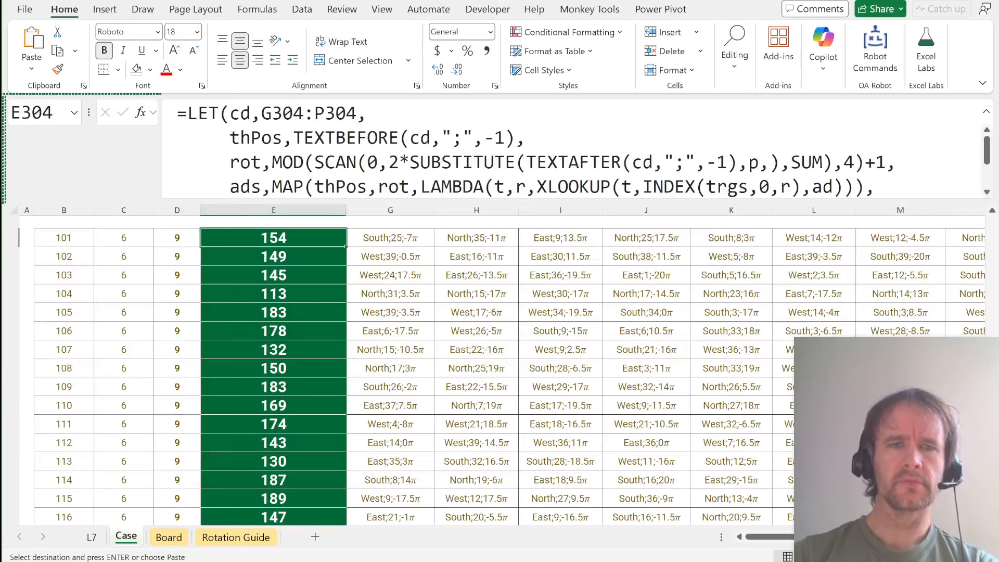
# Copy the E304 formula text from its start through the frst definition, leaving the cell unchanged.
pyautogui.click(282, 162)
pyautogui.press('Down')
pyautogui.press('Down')
pyautogui.press('Down')
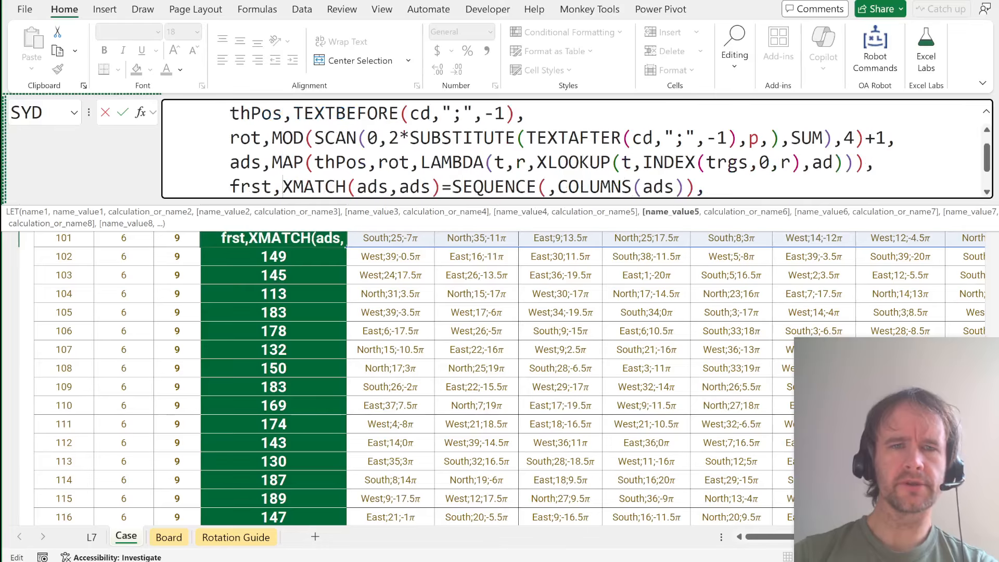
pyautogui.press('Up')
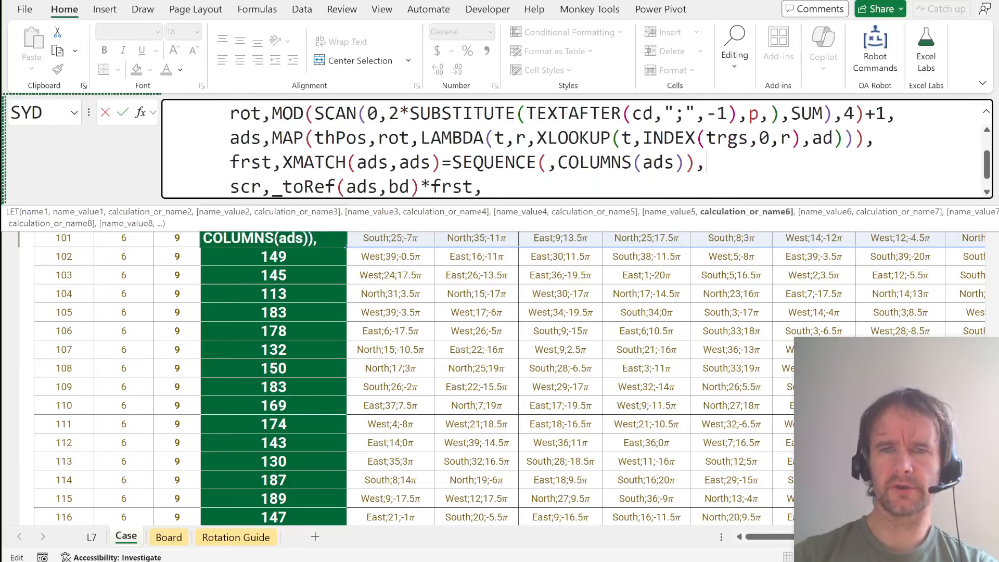
pyautogui.hotkey('ctrl', 'a')
pyautogui.press('Escape')
# Paste the copied Level 6 formula into the empty cell E303 and complete it with 1-frst as the final result.
pyautogui.press('Left')
pyautogui.press('Left')
pyautogui.press('Left')
pyautogui.press('Left')
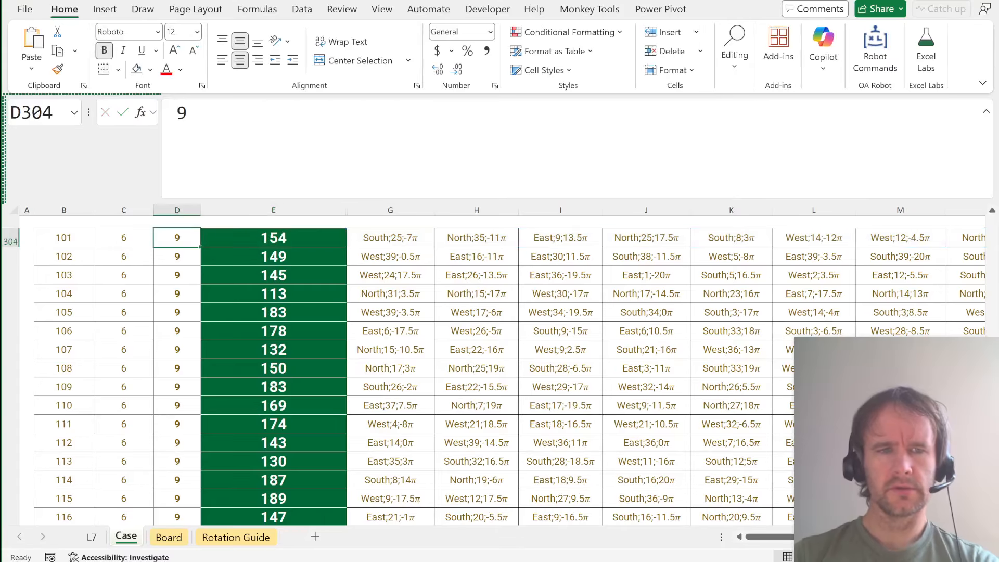
pyautogui.press('Up')
pyautogui.press('Right')
pyautogui.press('Right')
pyautogui.press('Right')
pyautogui.press('Right')
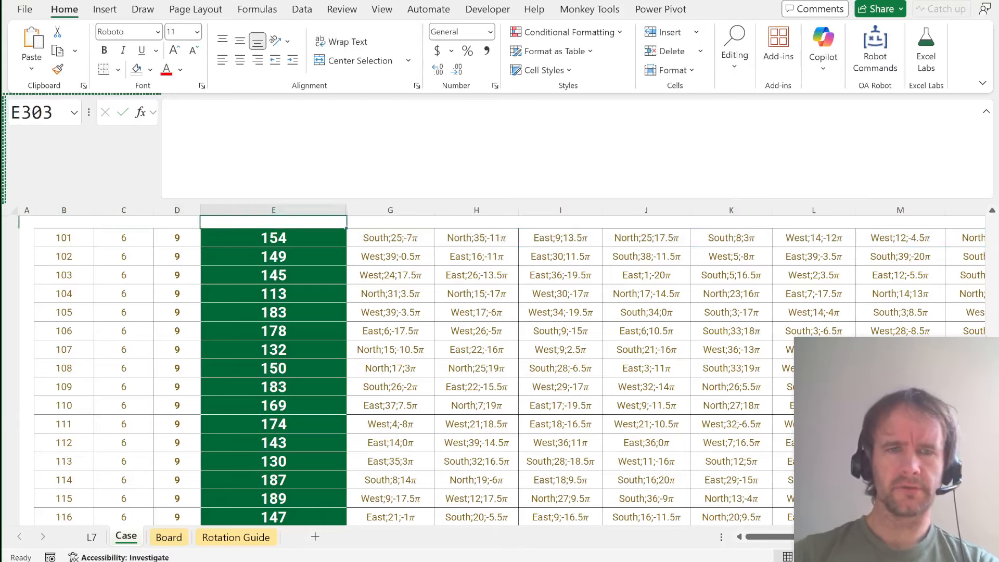
pyautogui.press('F2')
pyautogui.hotkey('ctrl', 'v')
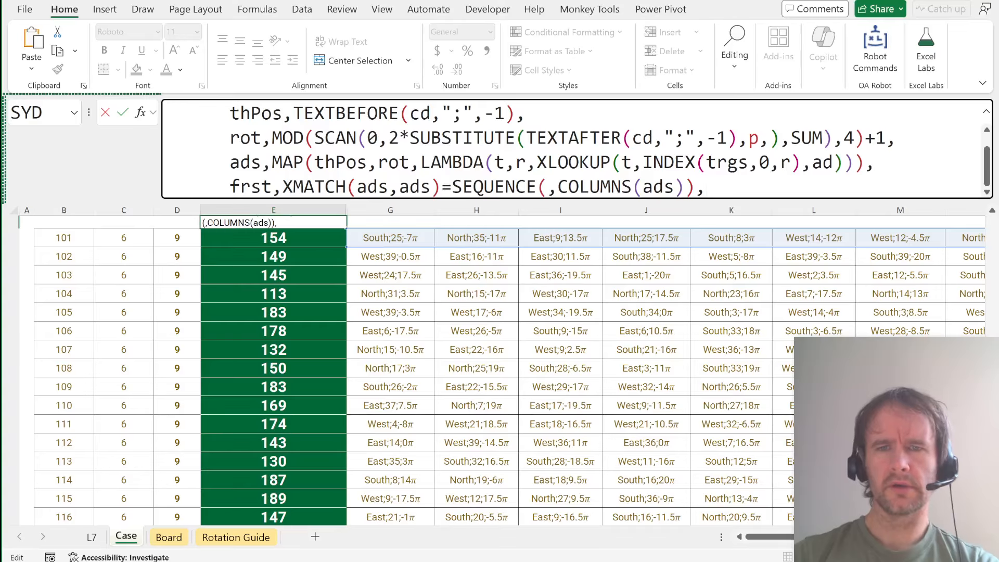
pyautogui.write('1-f')
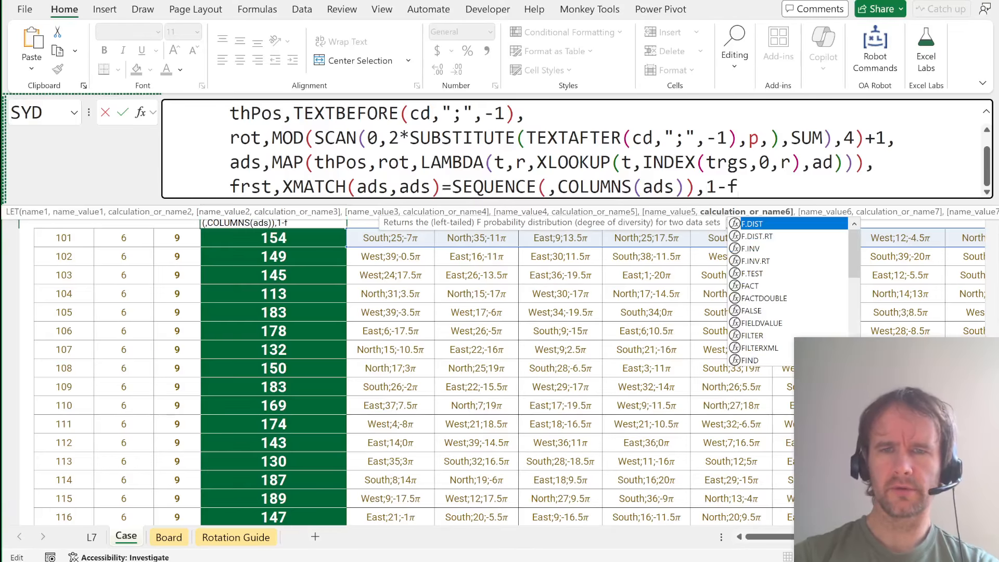
pyautogui.write('rst)')
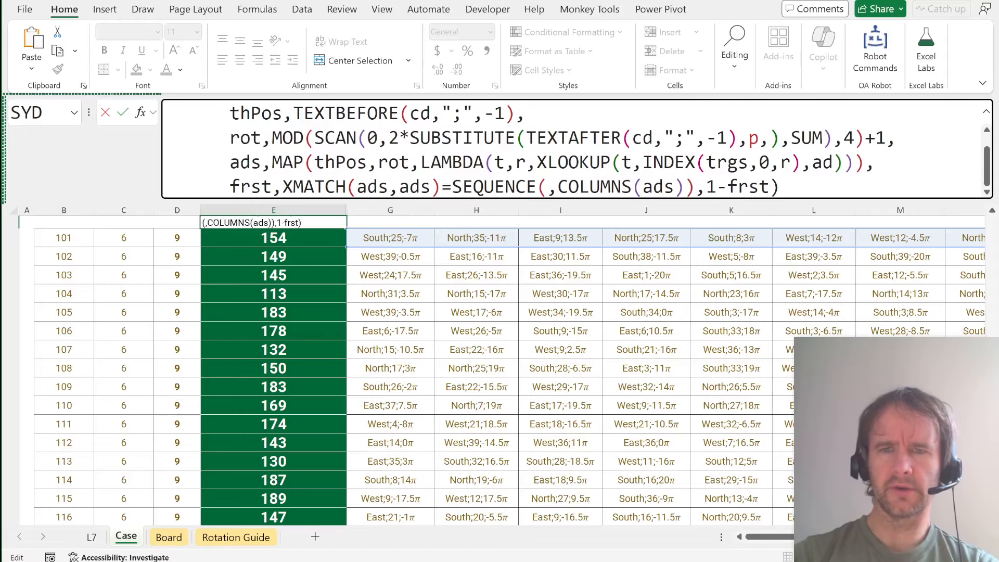
pyautogui.press('Return')
pyautogui.press('Up')
pyautogui.hotkey('ctrl', 'shift', 'Right')
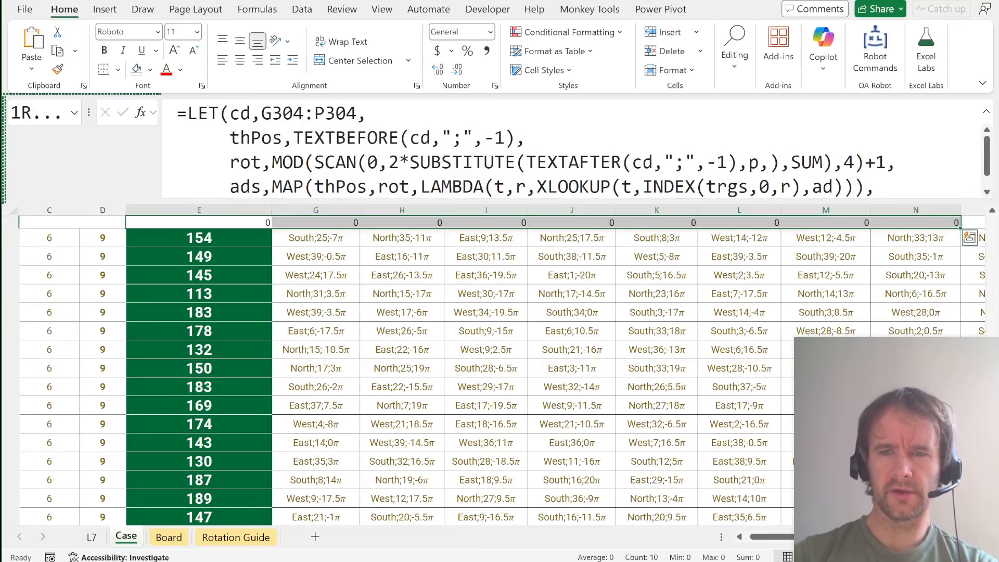
pyautogui.hotkey('ctrl', 'shift', 'Left')
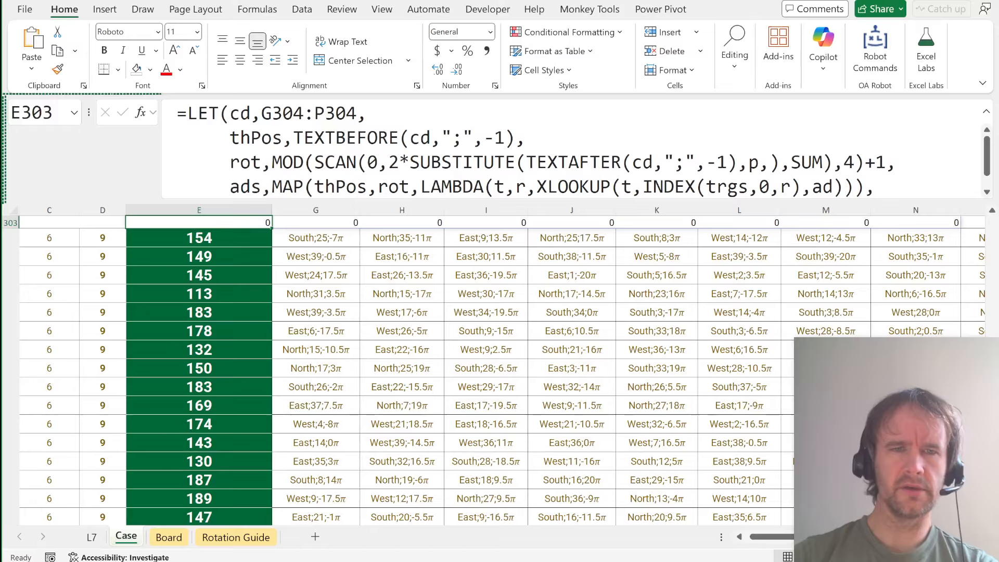
# Change the final expression of the E303 formula to frst alone and check the flag for each throw.
pyautogui.press('F2')
pyautogui.hotkey('ctrl', 'End')
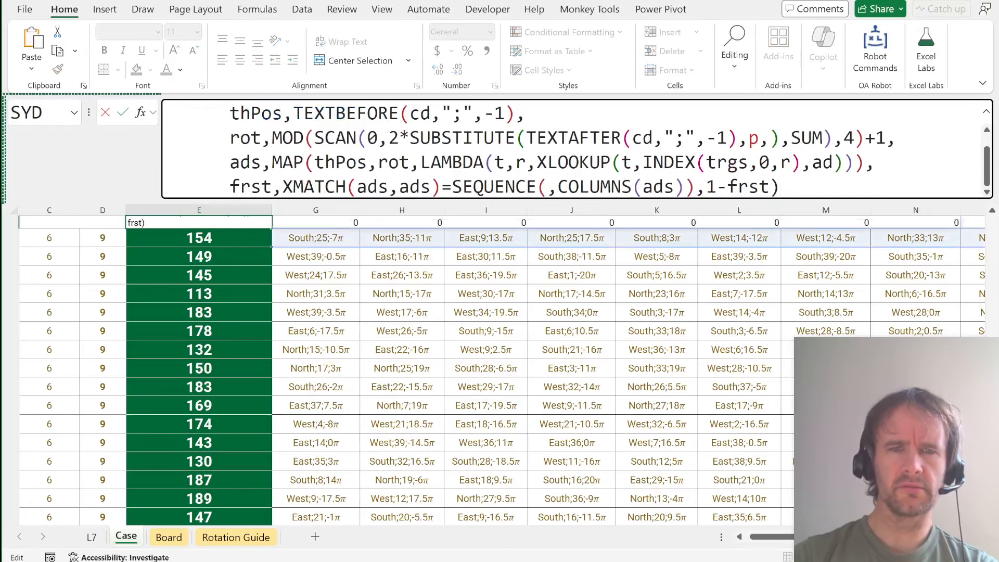
pyautogui.hotkey('ctrl', 'Left')
pyautogui.hotkey('ctrl', 'Left')
pyautogui.press('Delete')
pyautogui.press('Delete')
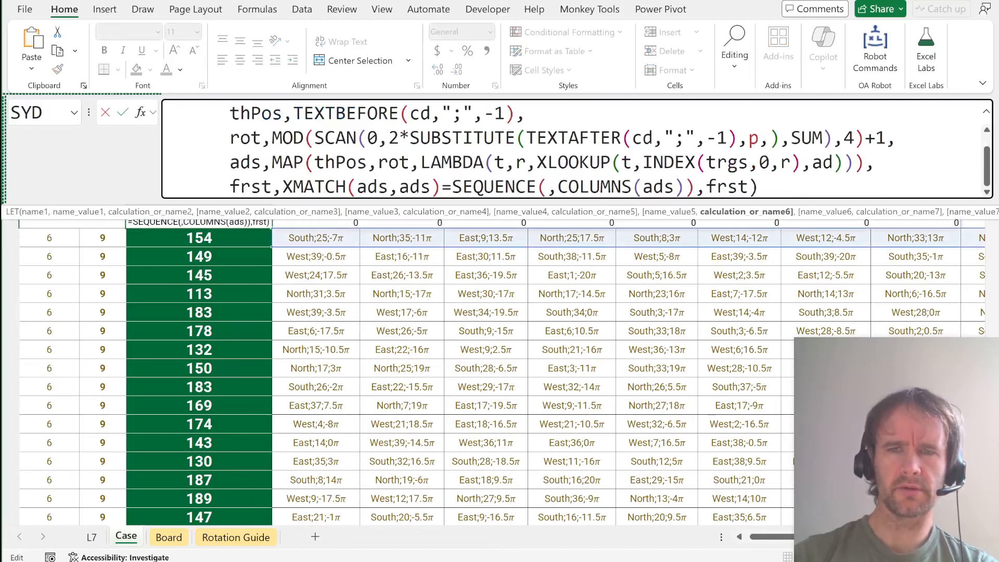
pyautogui.press('Return')
pyautogui.press('Up')
pyautogui.hotkey('ctrl', 'shift', 'Right')
pyautogui.press('Left')
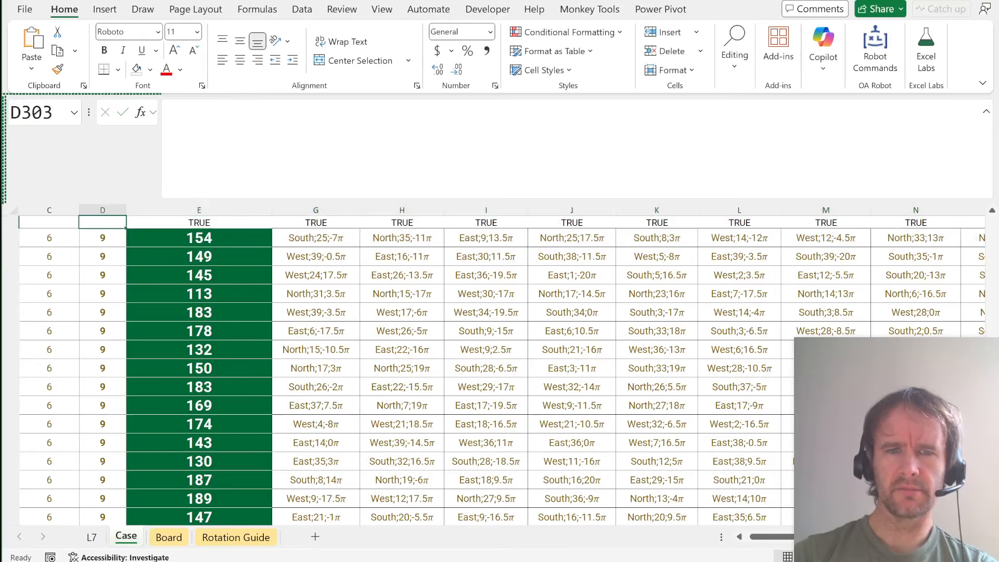
# Set the final expression of the E303 formula to SUM(1-frst) to count the game's non-valid throws.
pyautogui.press('Right')
pyautogui.press('F2')
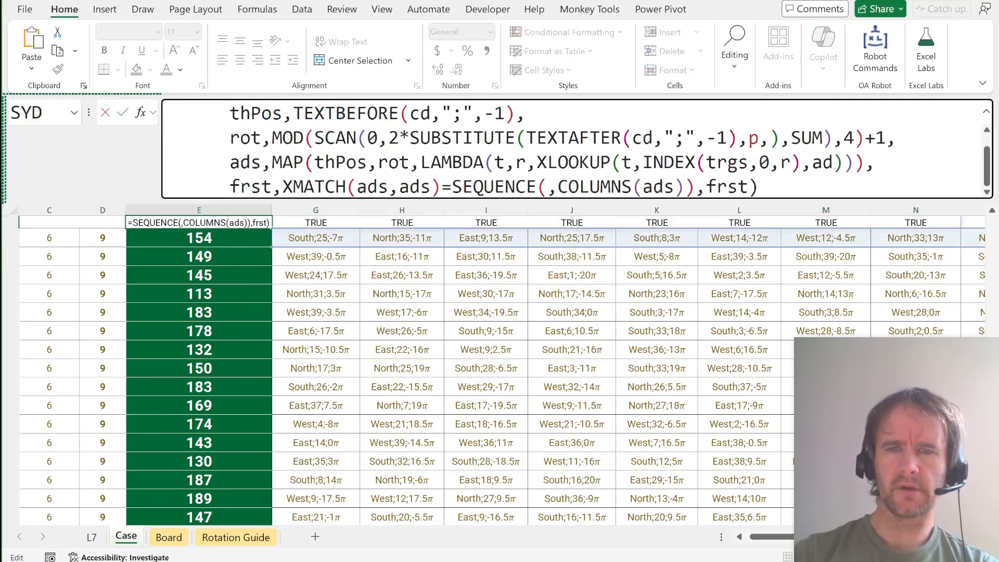
pyautogui.write('sum')
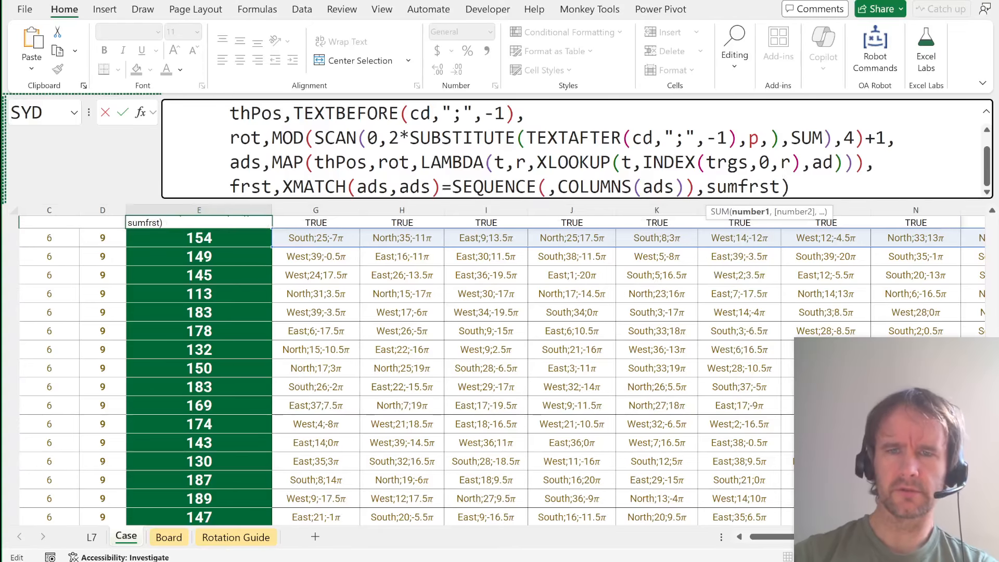
pyautogui.press('Tab')
pyautogui.write('1-')
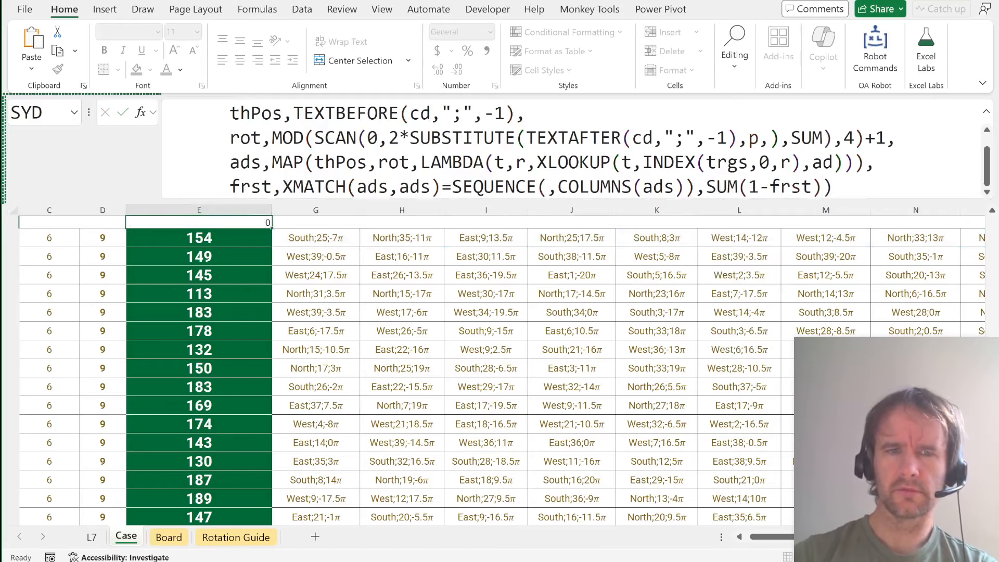
pyautogui.hotkey('ctrl', 'Return')
# Move the E303 formula to A304 and fill it down through A323 beside Level 6 games 101 to 120.
pyautogui.press('Home')
pyautogui.press('Down')
pyautogui.write('0')
pyautogui.press('Right')
pyautogui.hotkey('ctrl', 'Down')
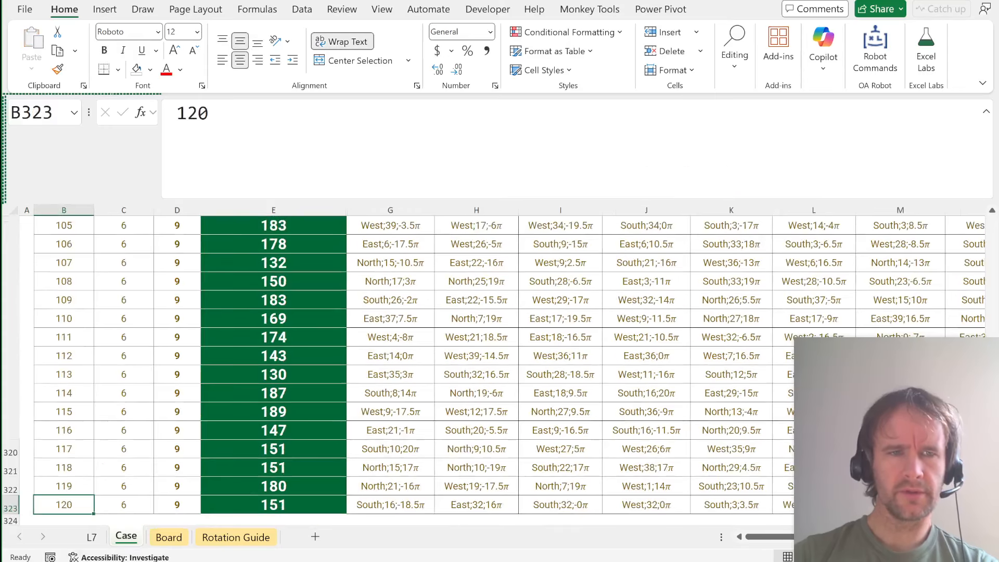
pyautogui.press('Left')
pyautogui.hotkey('ctrl', 'shift', 'Up')
pyautogui.hotkey('ctrl', 'd')
# Answer Bonus D in E36 by pasting the sum of A304:A323 with the Paste With SUM command.
pyautogui.hotkey('ctrl', 'c')
pyautogui.hotkey('ctrl', 'Home')
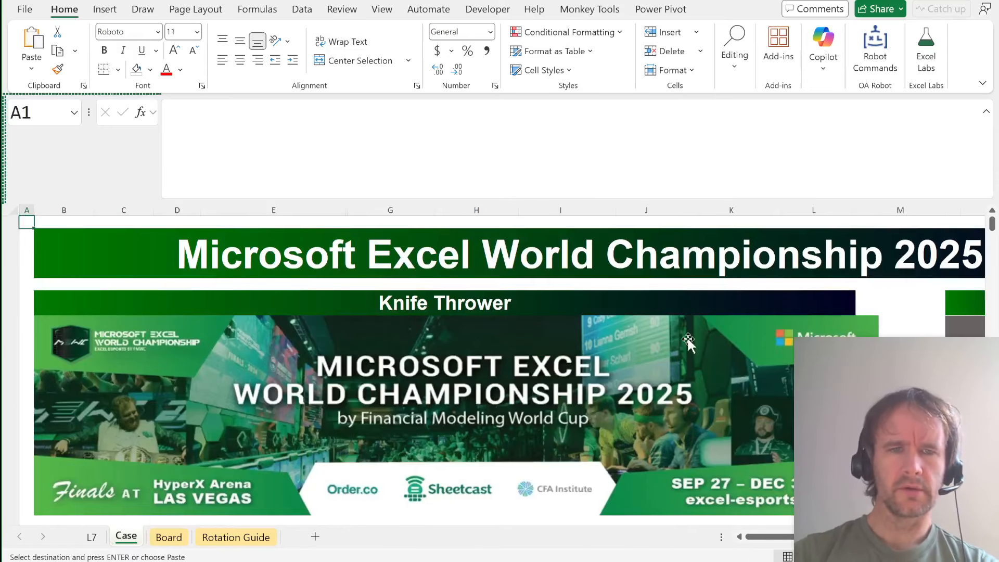
pyautogui.scroll(-9, 378, 406)
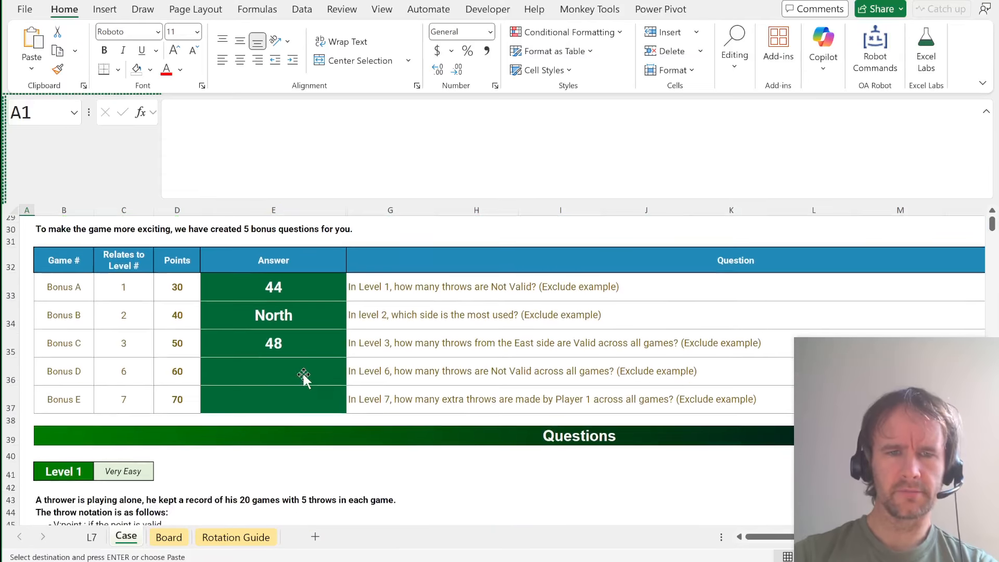
pyautogui.click(306, 369)
pyautogui.hotkey('ctrl', 'shift', 'p')
pyautogui.write('pws')
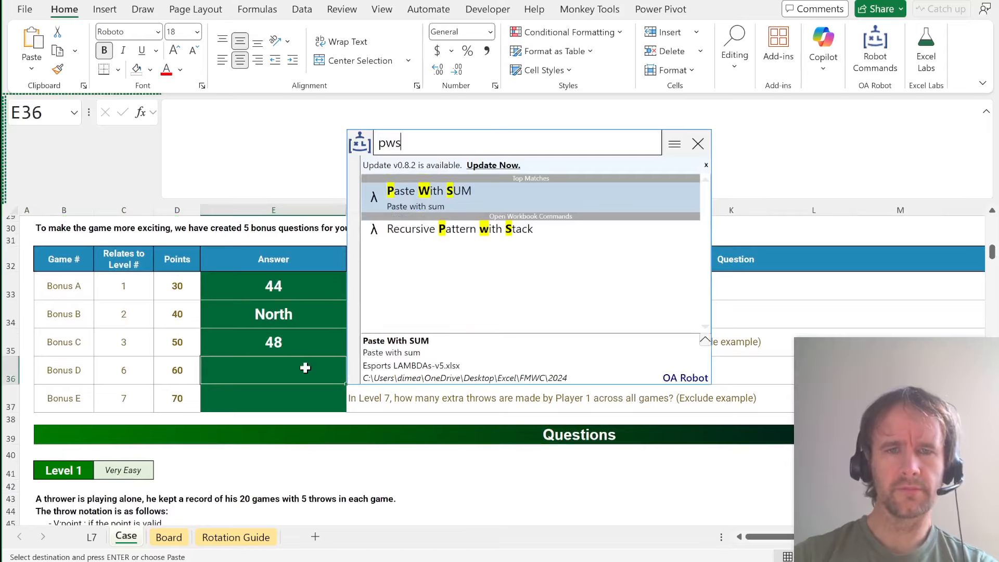
pyautogui.press('Return')
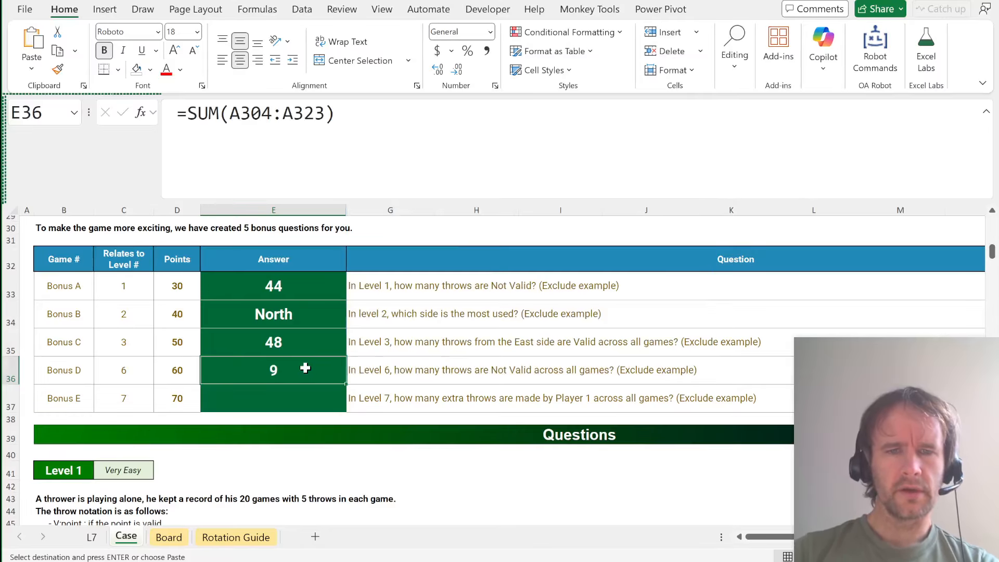
# Read the Bonus E question about Player 1's extra throws in Level 7 and open the L7 sheet.
pyautogui.press('Down')
pyautogui.press('Right')
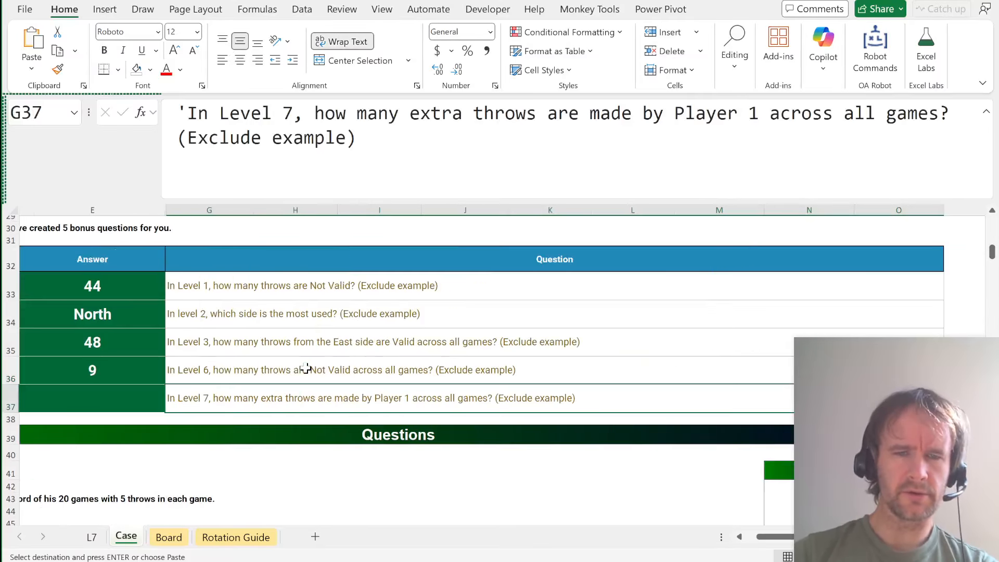
pyautogui.press('Left')
pyautogui.press('Left')
pyautogui.hotkey('ctrl', 'pageup')
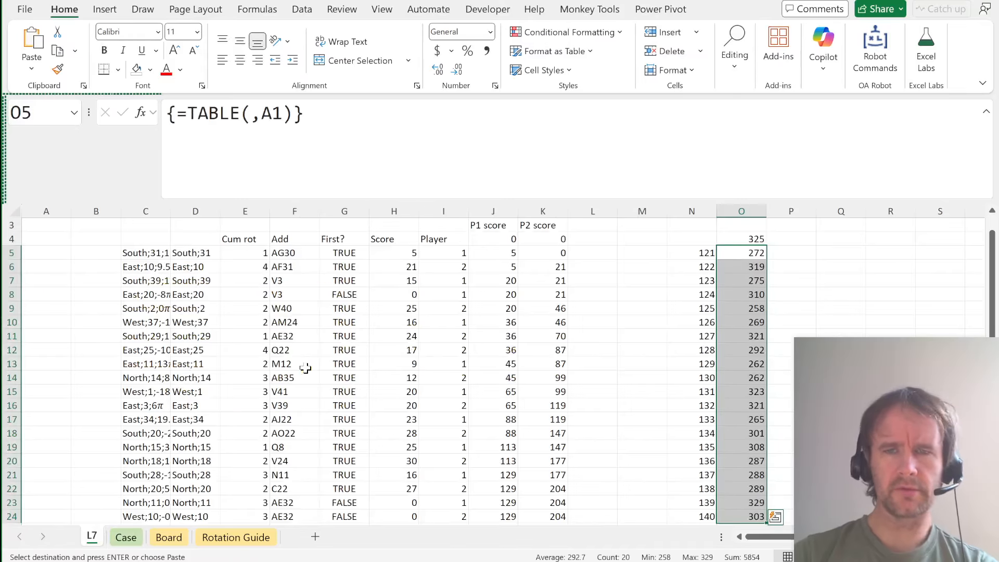
# Insert a blank column between the Player and P1 score columns on the L7 sheet.
pyautogui.press('Left')
pyautogui.press('Left')
pyautogui.press('Left')
pyautogui.press('Left')
pyautogui.press('Left')
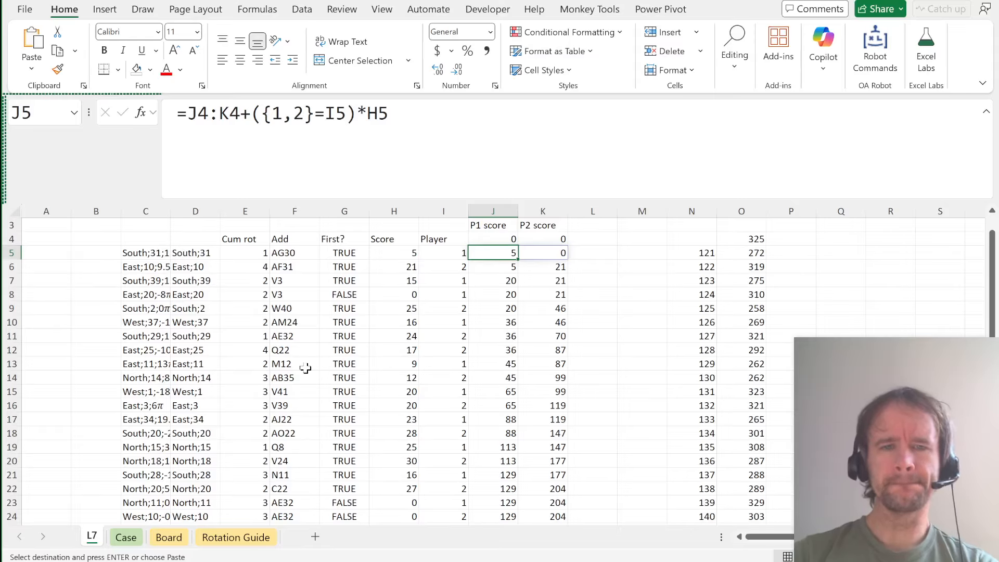
pyautogui.press('Down')
pyautogui.hotkey('alt', 'i')
pyautogui.press('c')
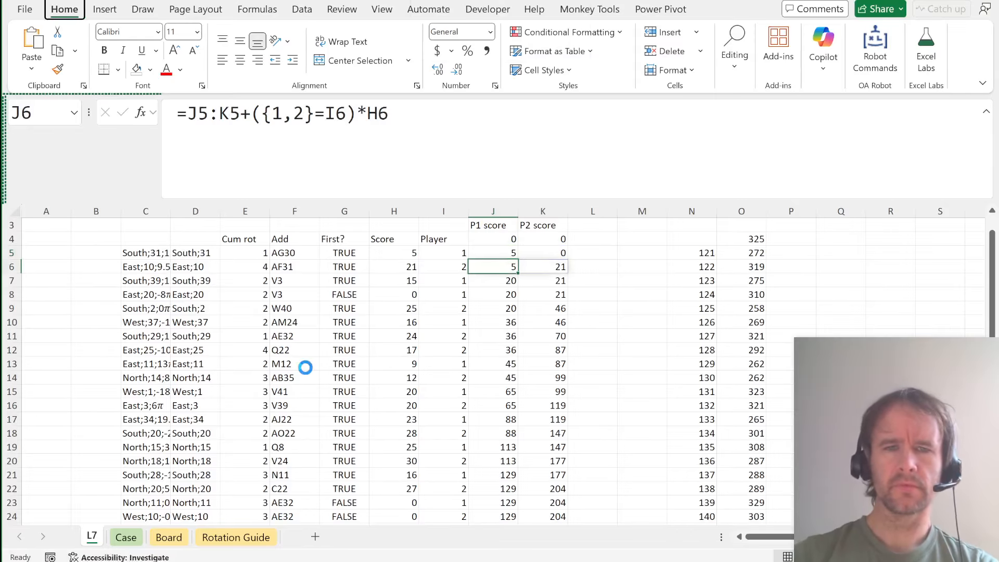
# Enter =COUNTIFS(I5:I6,1)=2 in J6 to flag two consecutive throws by Player 1.
pyautogui.write('=')
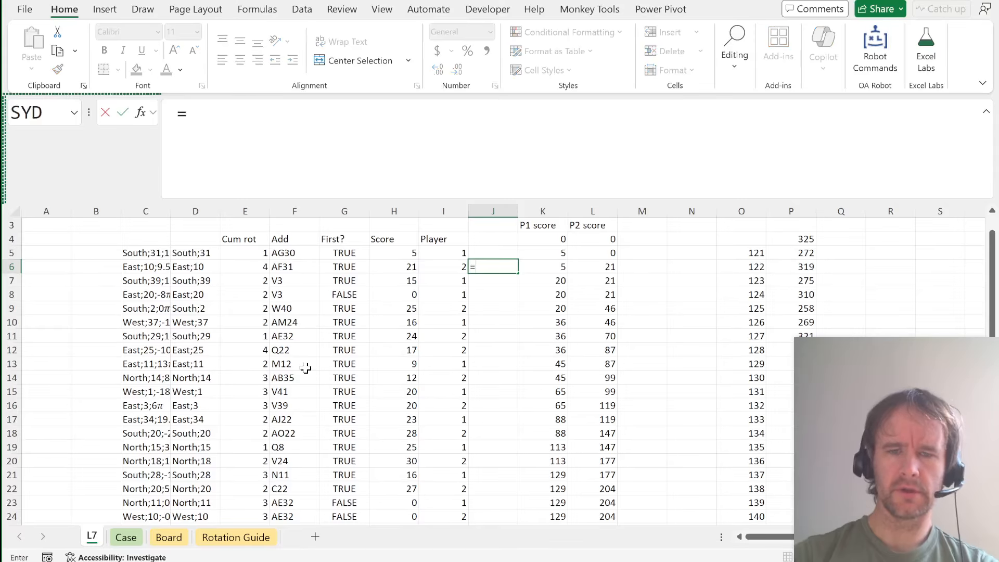
pyautogui.write('countifs')
pyautogui.press('Tab')
pyautogui.press('Left')
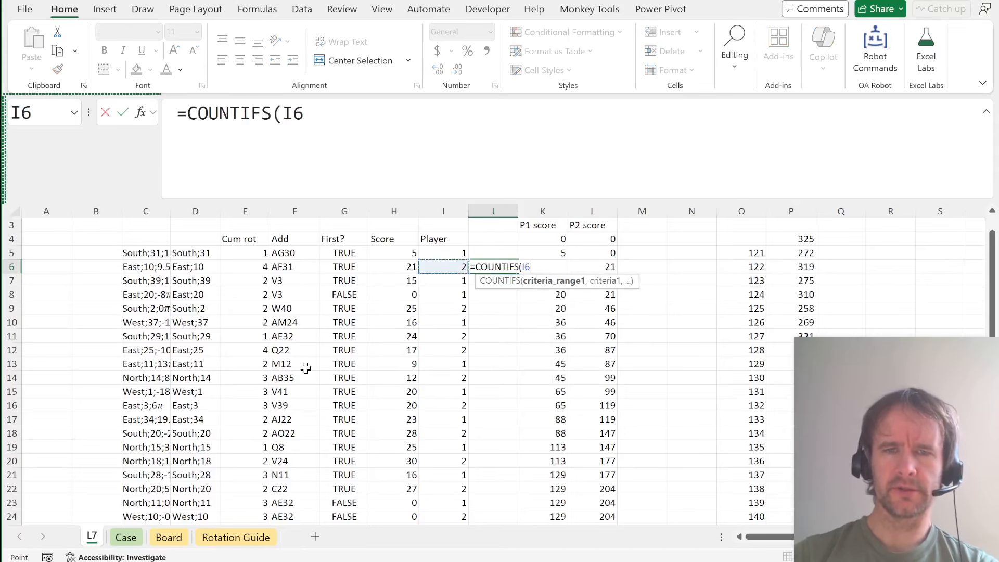
pyautogui.hotkey('shift', 'Up')
pyautogui.write(',1)=2')
pyautogui.press('Return')
pyautogui.press('Left')
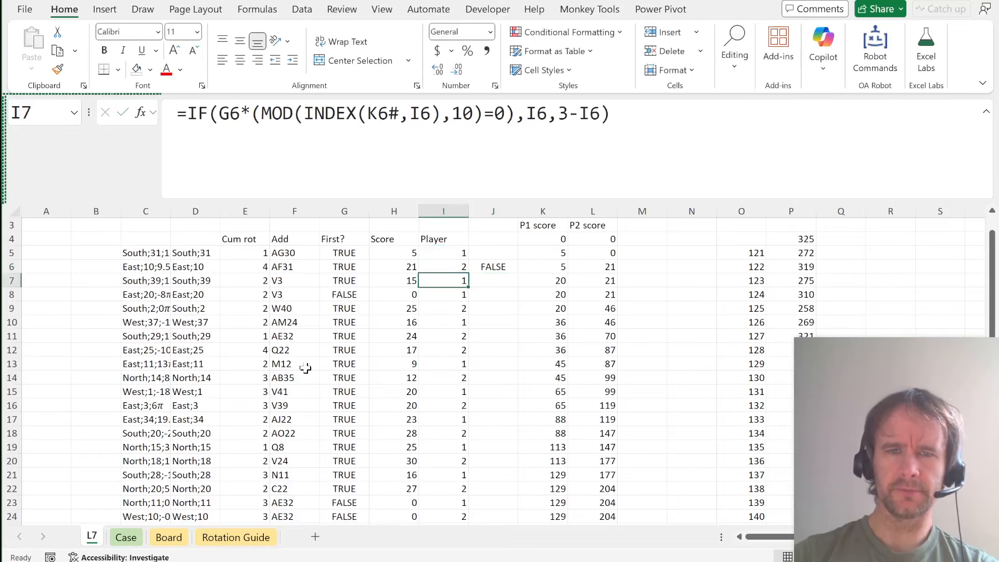
# Fill the J6 formula down through J44 beside the Player column and check the first few flags.
pyautogui.hotkey('ctrl', 'Down')
pyautogui.press('Right')
pyautogui.hotkey('ctrl', 'shift', 'Up')
pyautogui.hotkey('ctrl', 'd')
pyautogui.press('Up')
pyautogui.press('Up')
pyautogui.press('Down')
pyautogui.press('Down')
pyautogui.press('Down')
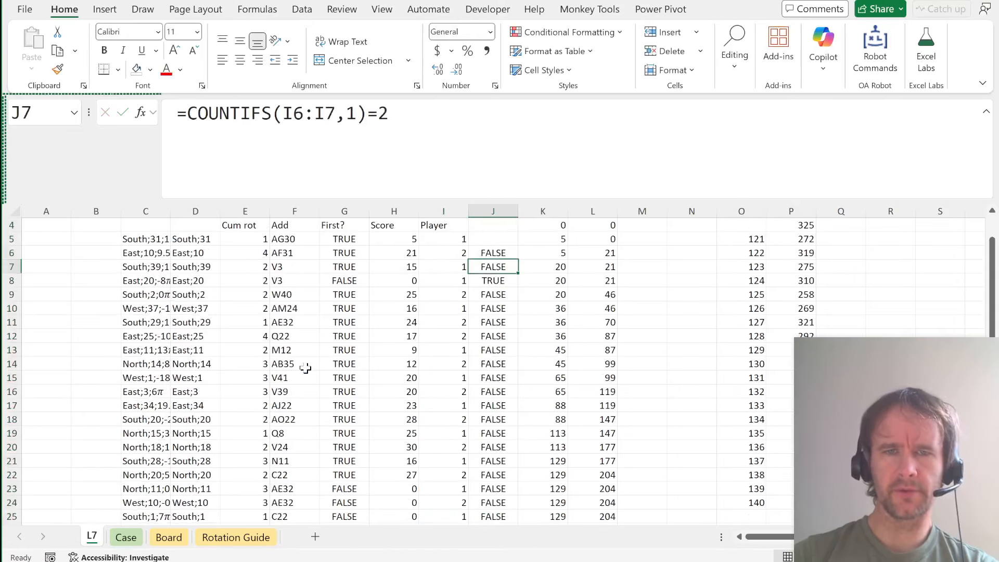
pyautogui.press('Down')
# Count Player 1's extra throws by entering =COUNTIFS(J6:J44,TRUE) in Q4, beside the data table's result formula.
pyautogui.hotkey('shift', 'space')
pyautogui.press('Right')
pyautogui.press('Right')
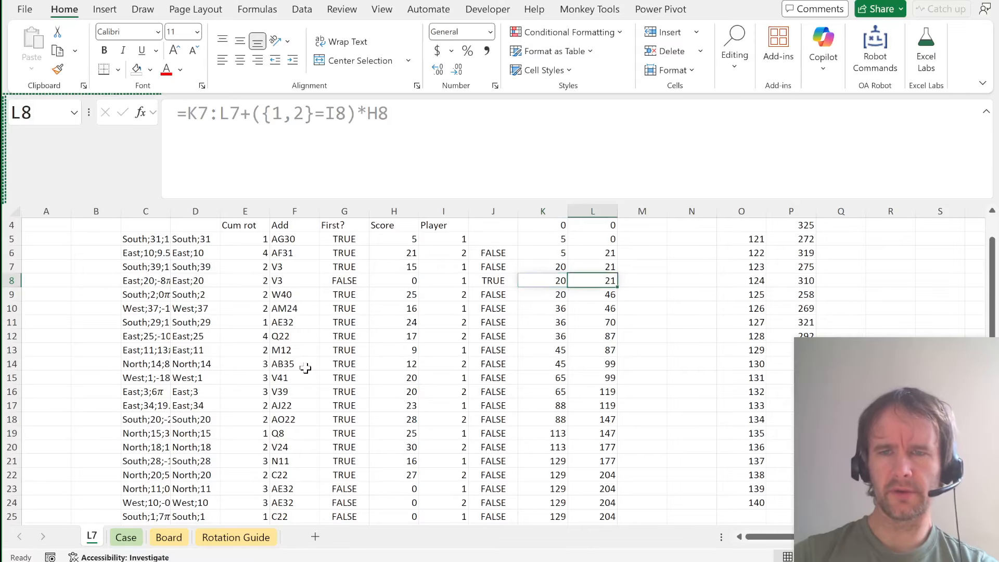
pyautogui.hotkey('ctrl', 'Right')
pyautogui.hotkey('ctrl', 'Up')
pyautogui.press('Right')
pyautogui.press('Up')
pyautogui.press('Right')
pyautogui.write('=countifs')
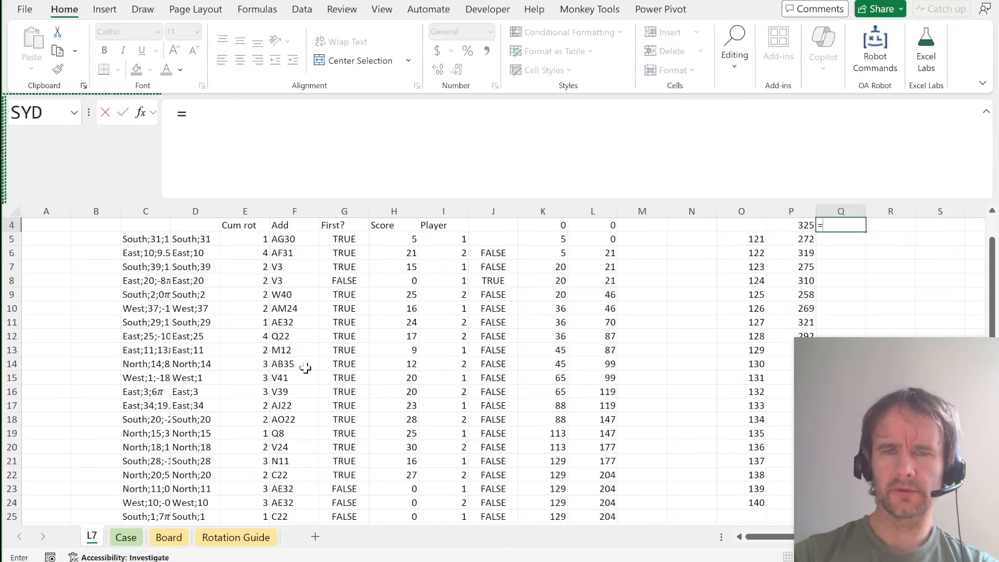
pyautogui.press('Tab')
pyautogui.press('Left')
pyautogui.press('Left')
pyautogui.press('Left')
pyautogui.press('Left')
pyautogui.press('Left')
pyautogui.press('Down')
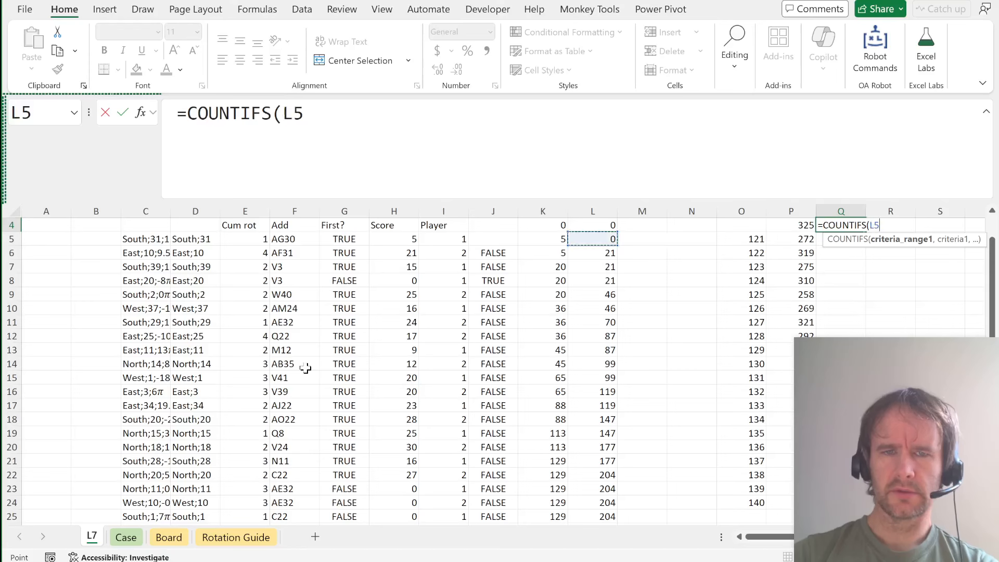
pyautogui.press('Left')
pyautogui.press('Left')
pyautogui.press('Down')
pyautogui.hotkey('ctrl', 'shift', 'Down')
pyautogui.write(',true)')
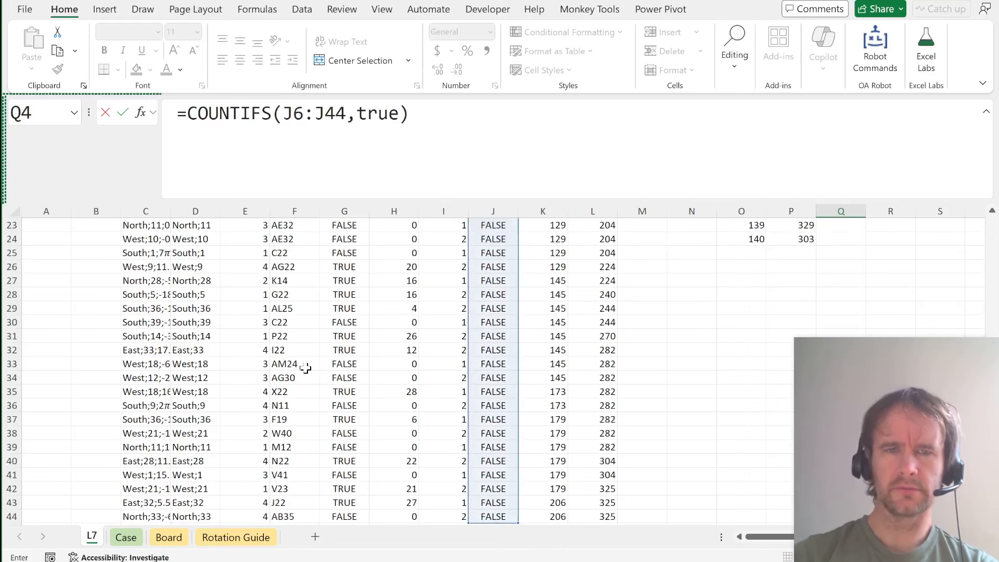
pyautogui.press('Return')
# Create a data table over O4:Q24 with A1 as the column input cell, covering games 121 to 140.
pyautogui.press('Left')
pyautogui.press('Left')
pyautogui.hotkey('shift', 'Right')
pyautogui.hotkey('shift', 'Right')
pyautogui.hotkey('shift', 'Down')
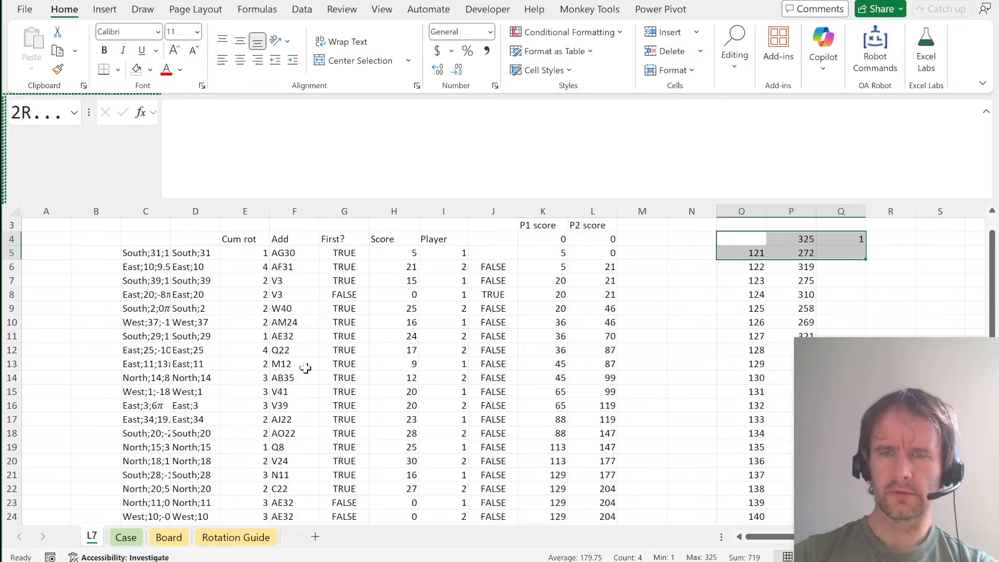
pyautogui.hotkey('ctrl', 'shift', 'Down')
pyautogui.hotkey('alt', 'a')
pyautogui.write('wt')
pyautogui.write('a')
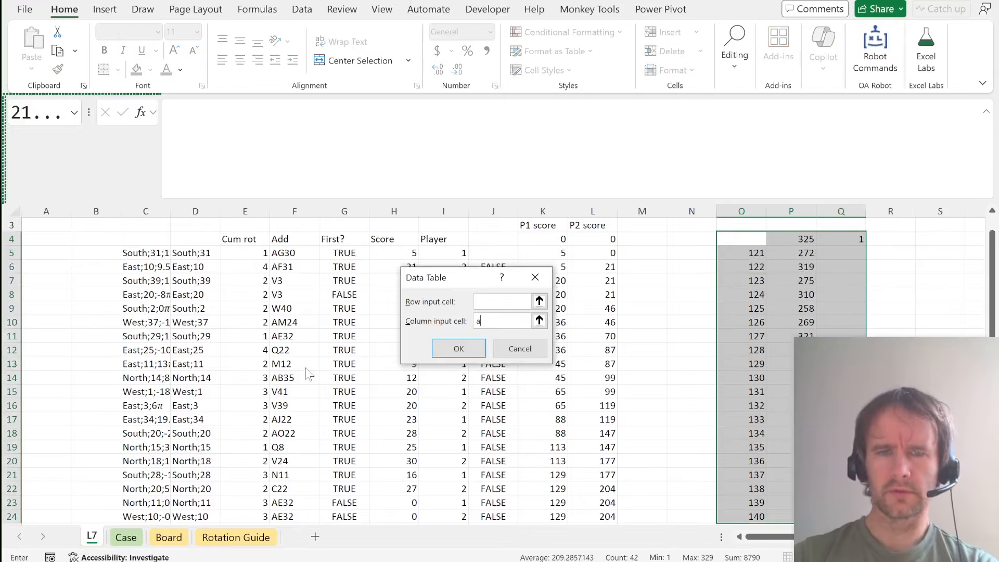
pyautogui.write('1')
pyautogui.press('Return')
# Answer Bonus E in E37 of the Case sheet with =SUM('L7'!Q5:Q24), adding up Player 1's extra throws across all games.
pyautogui.press('Right')
pyautogui.press('Right')
pyautogui.press('Right')
pyautogui.press('Down')
pyautogui.press('Left')
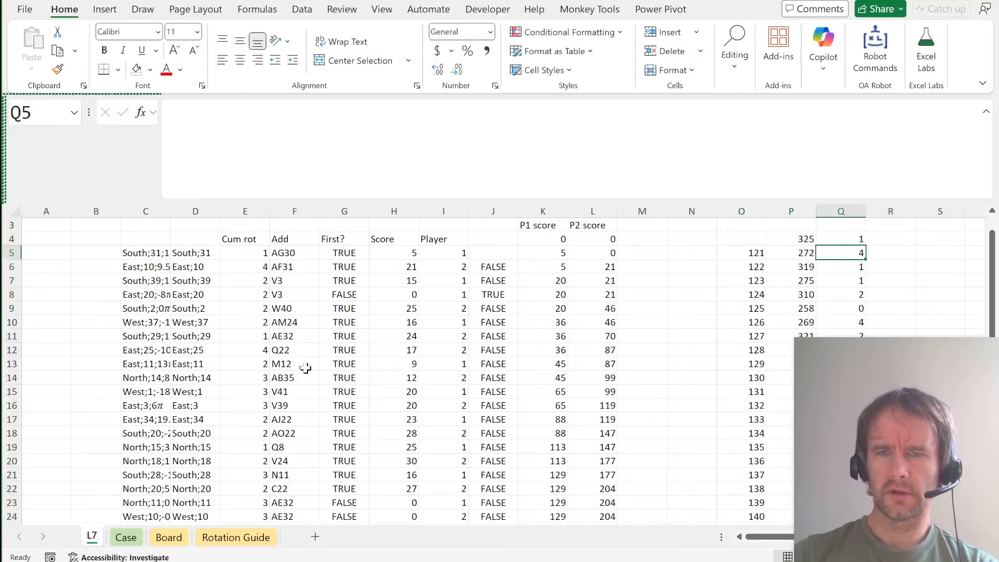
pyautogui.hotkey('ctrl', 'shift', 'Down')
pyautogui.hotkey('ctrl', 'c')
pyautogui.hotkey('ctrl', 'pagedown')
pyautogui.click(167, 393)
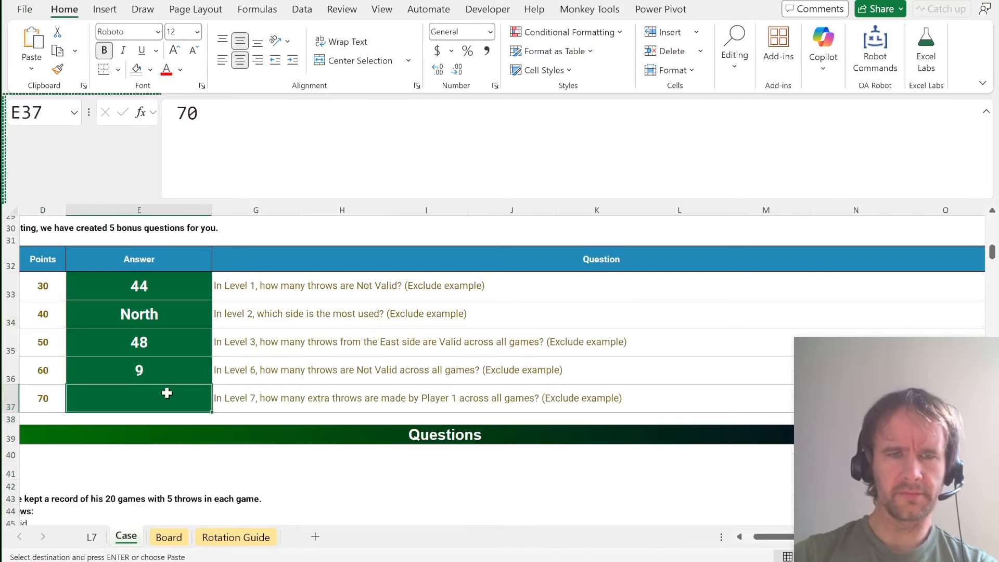
pyautogui.hotkey('ctrl', 'shift', 'p')
pyautogui.write('psm')
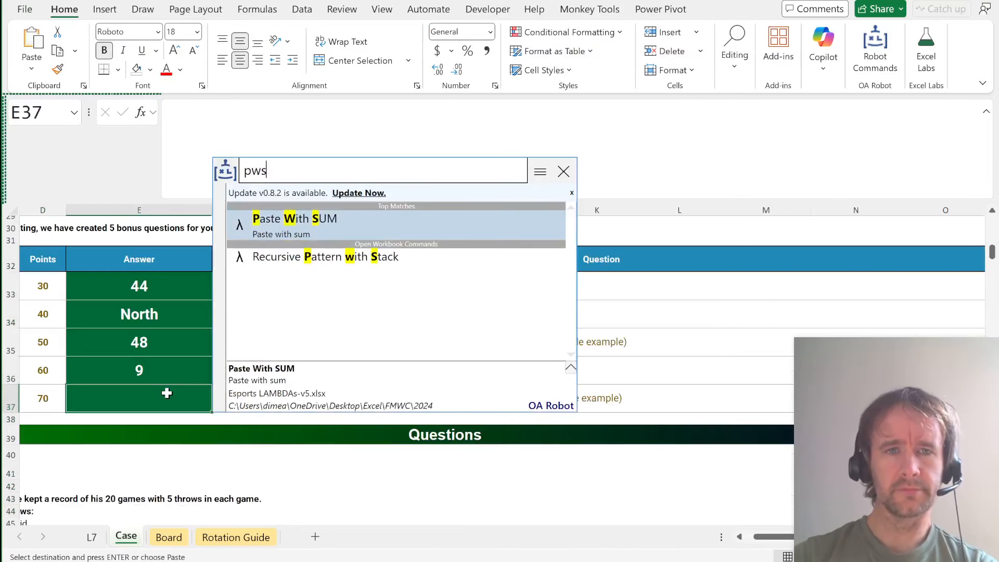
pyautogui.press('Return')
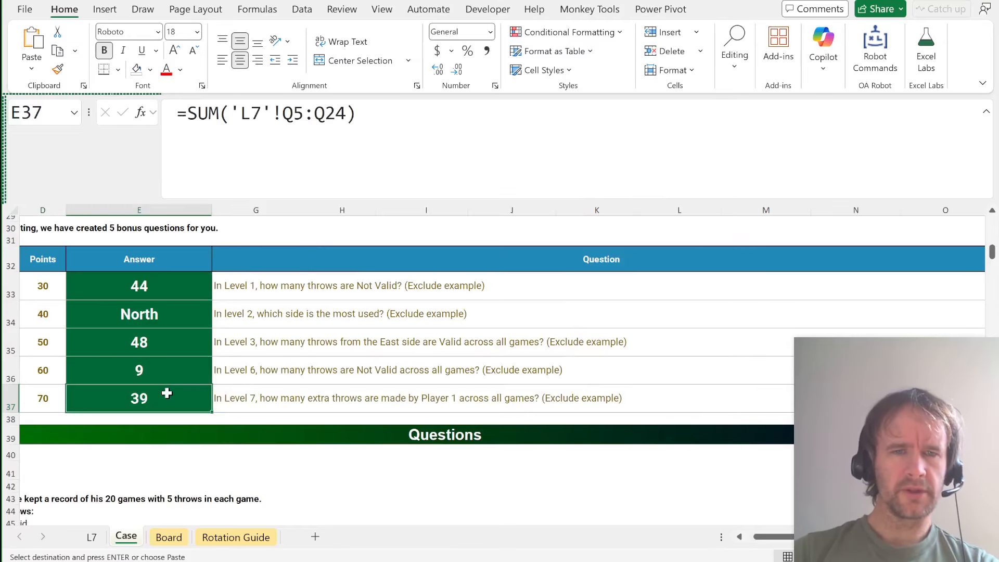
# Unhide all columns on the Case sheet and check the marks beside the bonus answers and the current score.
pyautogui.hotkey('ctrl', 'a')
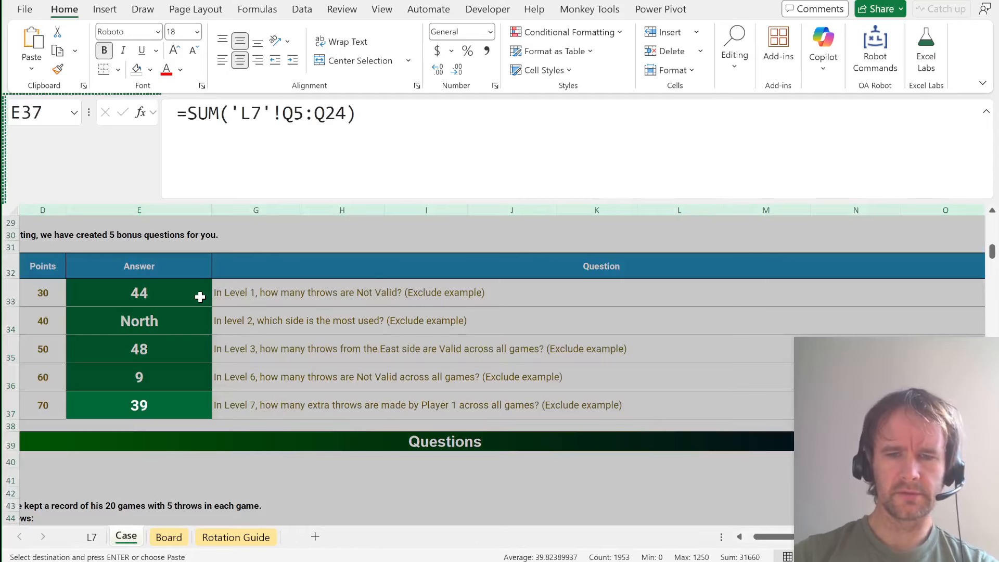
pyautogui.hotkey('shift', 'F10')
pyautogui.press('u')
pyautogui.scroll(-5, 157, 395)
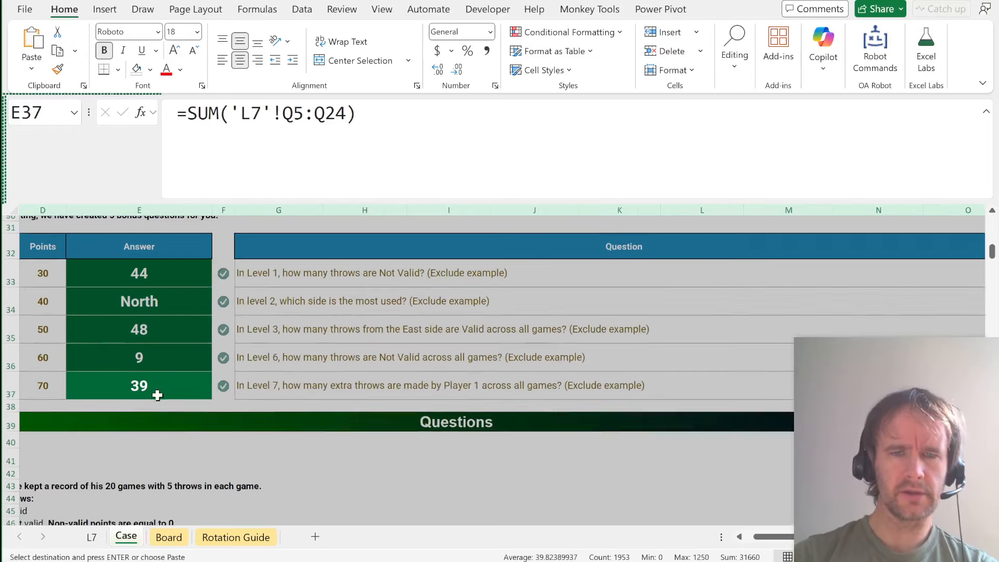
pyautogui.scroll(-2, 157, 395)
pyautogui.scroll(3, 157, 395)
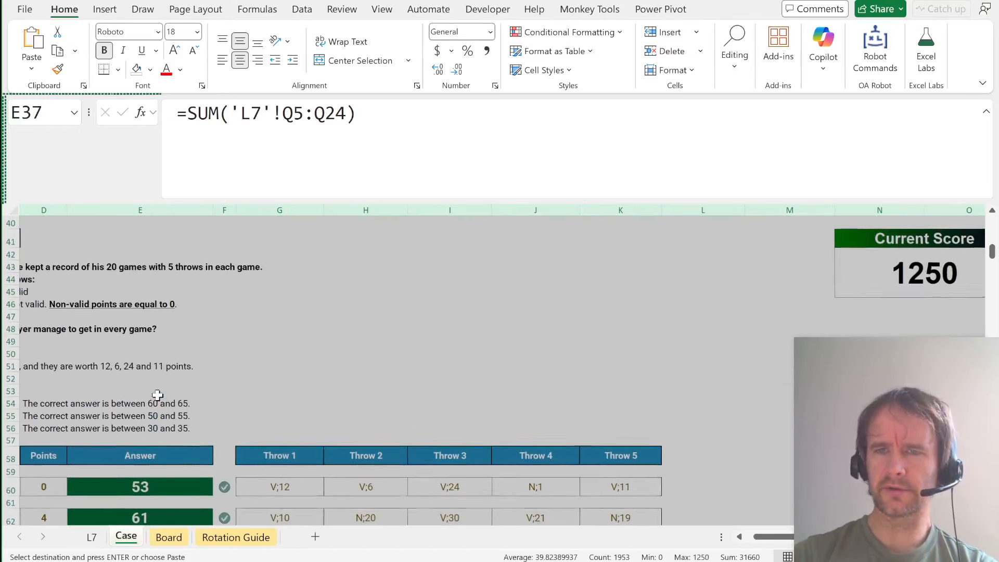
pyautogui.click(588, 341)
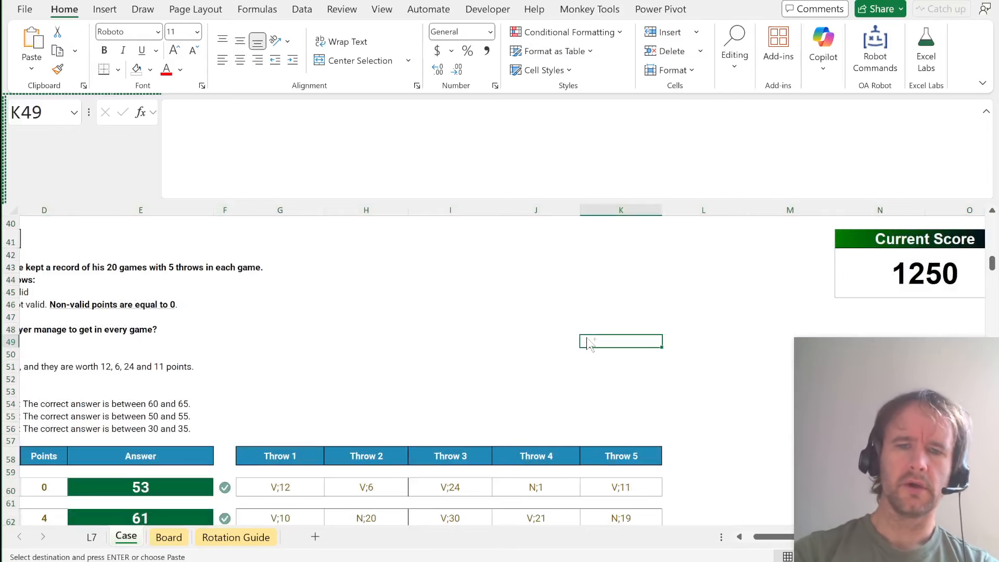
# Review the Board sheet's position lists with their formulas and the board itself, and the L7 sheet's data table.
pyautogui.hotkey('ctrl', 'Home')
pyautogui.hotkey('ctrl', 'pagedown')
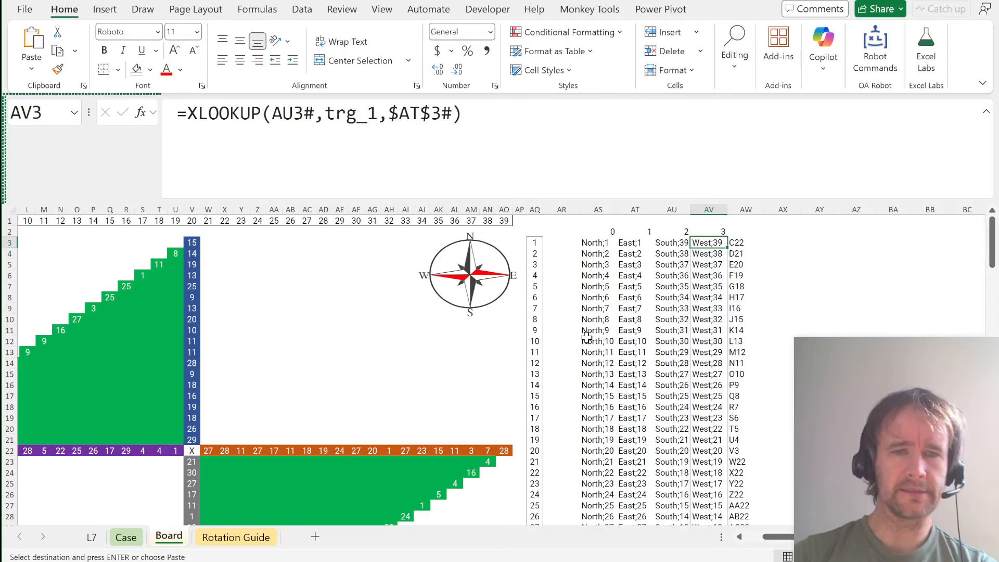
pyautogui.press('Left')
pyautogui.press('Left')
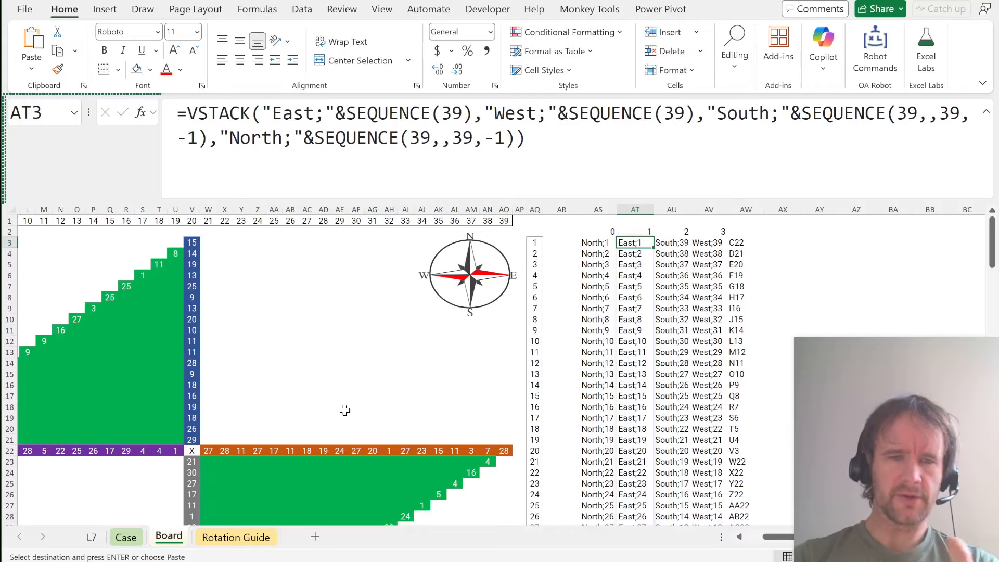
pyautogui.press('Left')
pyautogui.press('Left')
pyautogui.press('Left')
pyautogui.press('Home')
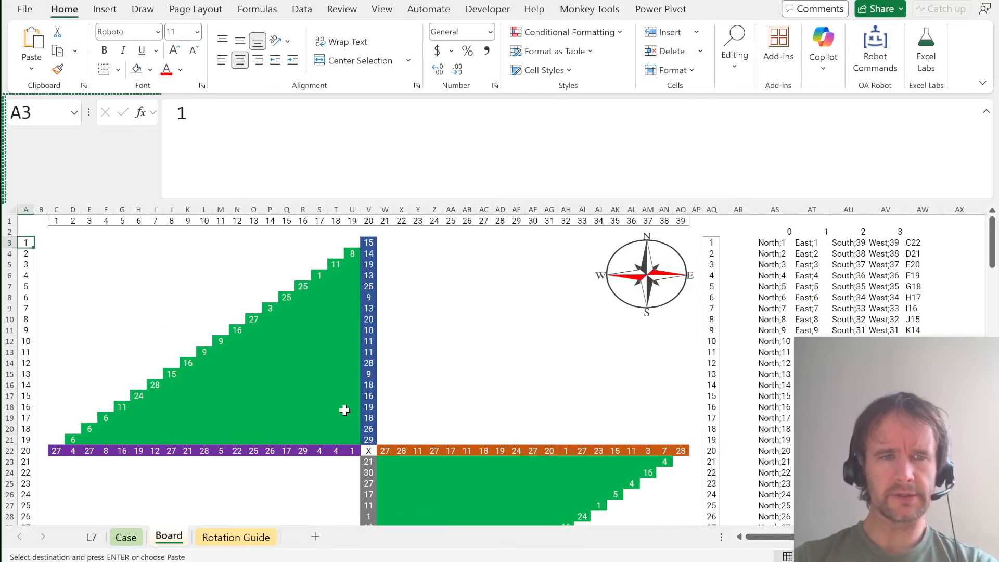
pyautogui.hotkey('ctrl', 'pagedown')
pyautogui.hotkey('ctrl', 'pageup')
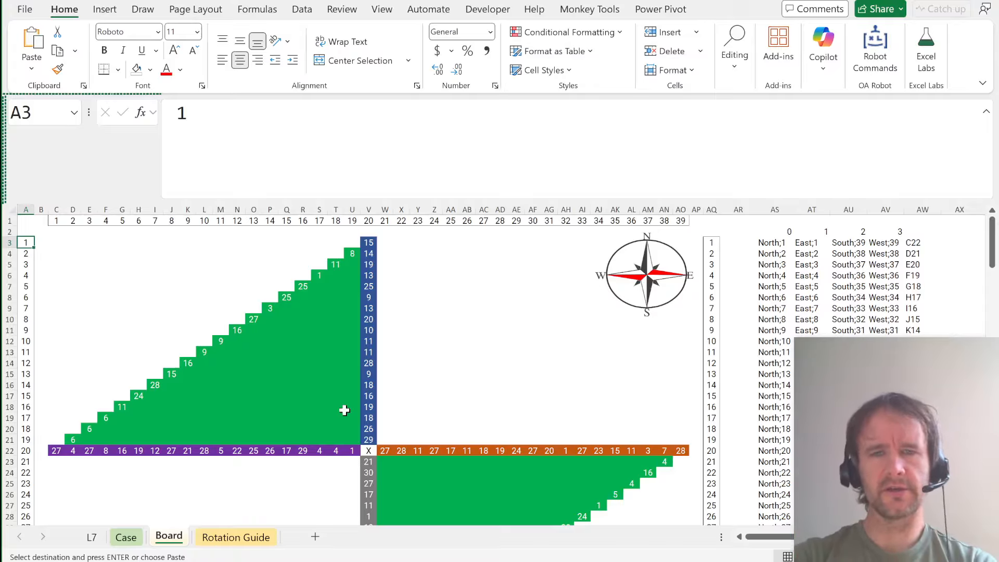
pyautogui.hotkey('ctrl', 'pageup')
pyautogui.hotkey('ctrl', 'pageup')
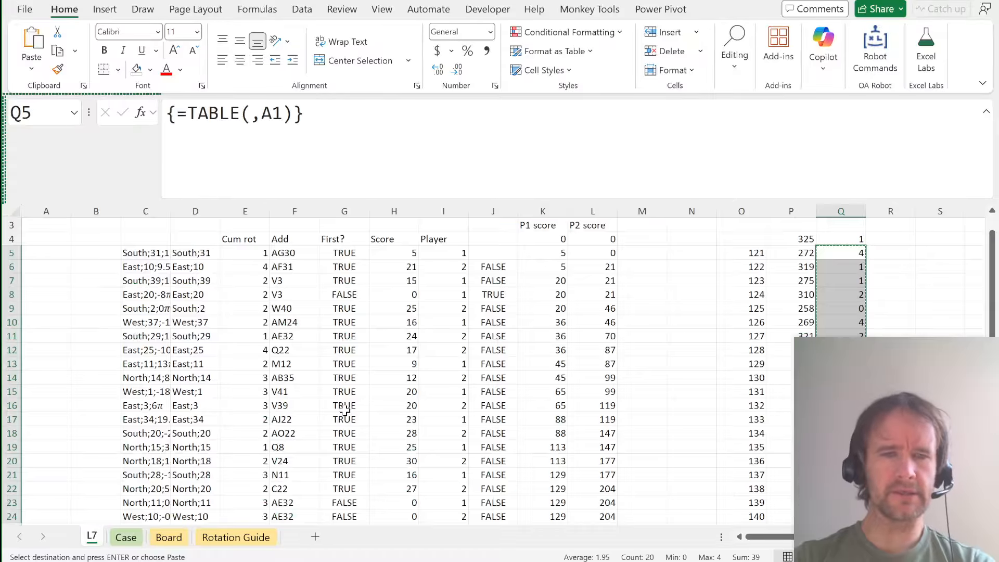
# Look over the Case sheet's knife-throwing instructions and the Board sheet, and return to the beginning of the Case sheet.
pyautogui.hotkey('ctrl', 'pagedown')
pyautogui.hotkey('ctrl', 'Down')
pyautogui.hotkey('ctrl', 'Down')
pyautogui.hotkey('ctrl', 'Down')
pyautogui.hotkey('ctrl', 'Down')
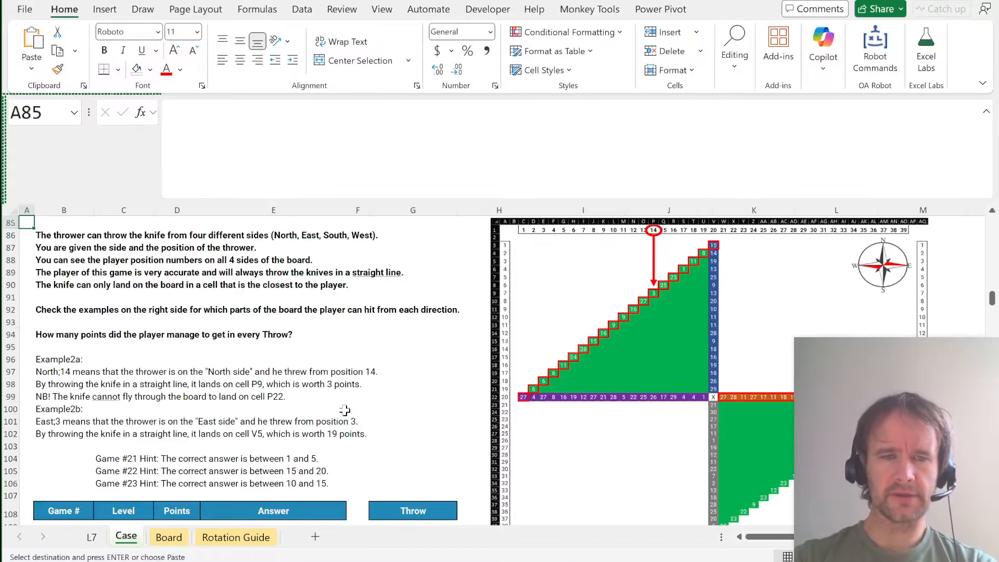
pyautogui.hotkey('ctrl', 'Home')
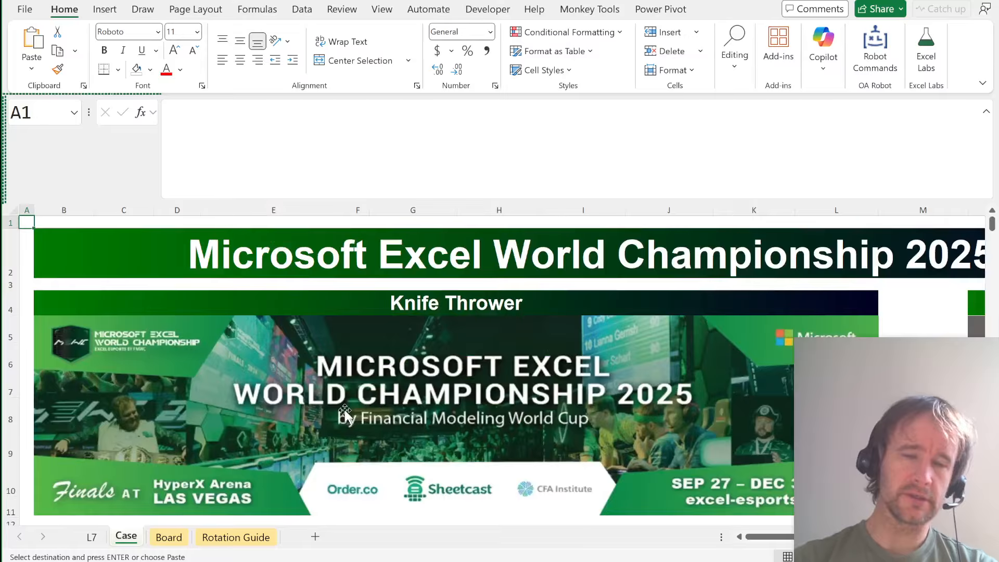
pyautogui.hotkey('ctrl', 'pagedown')
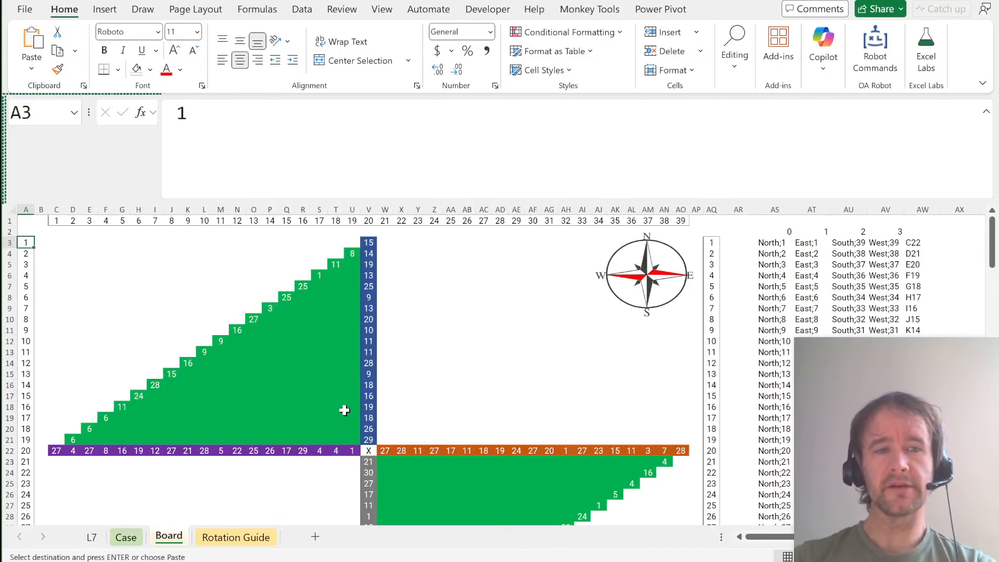
pyautogui.hotkey('ctrl', 'Home')
pyautogui.hotkey('ctrl', 'pageup')
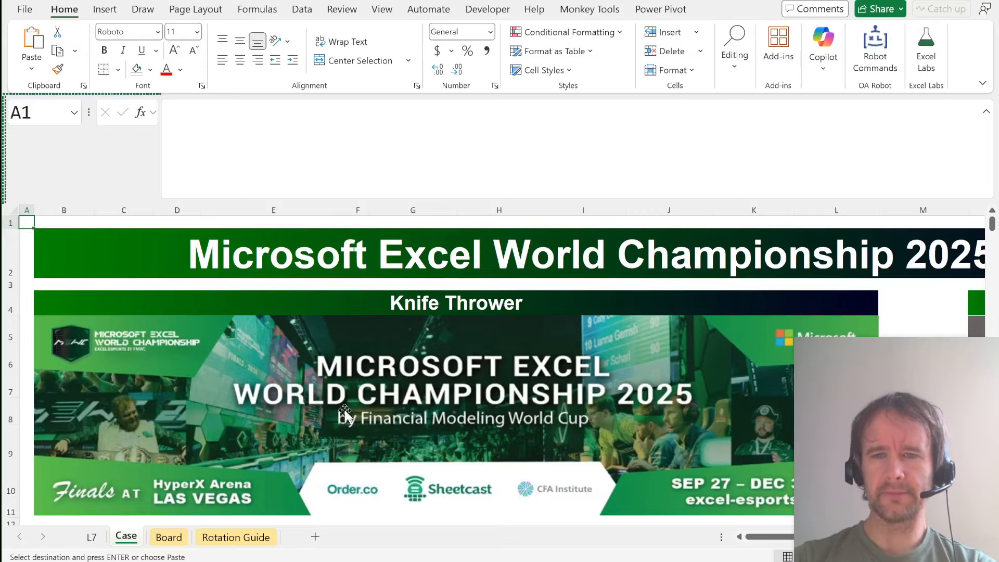